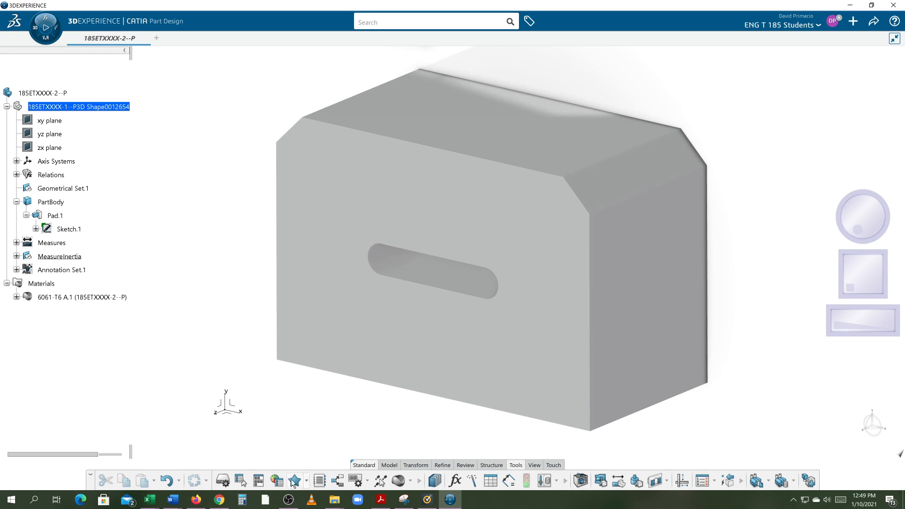
Switch to Chrome and look through the ENG T185 course's assignment list for the plate drawing assignment.
{"action": "left_click", "coordinate": [220, 500]}
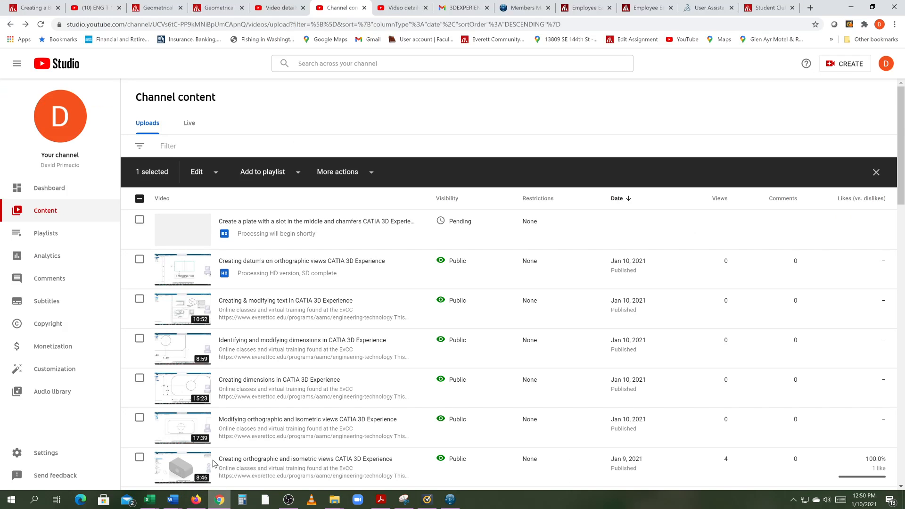
{"action": "left_click", "coordinate": [40, 8]}
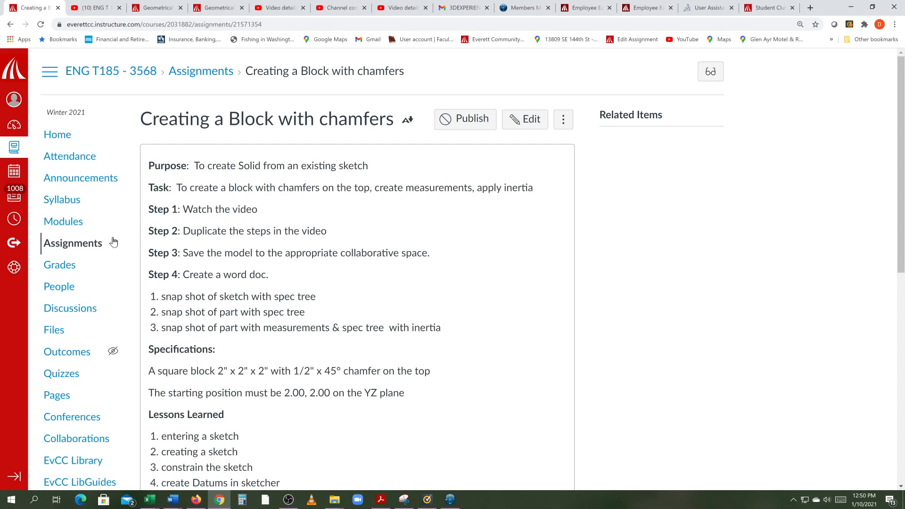
{"action": "left_click", "coordinate": [67, 241]}
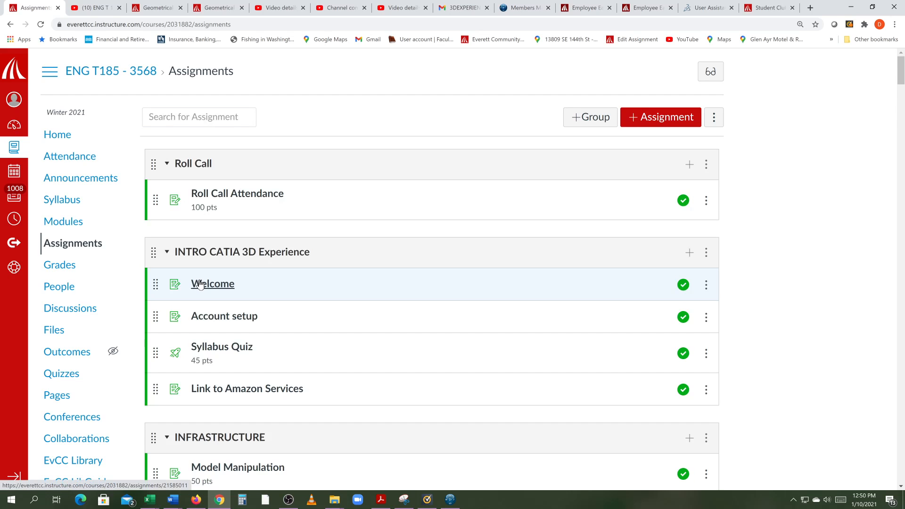
{"action": "scroll", "coordinate": [198, 285], "scroll_direction": "down", "scroll_amount": 12}
{"action": "scroll", "coordinate": [202, 286], "scroll_direction": "down", "scroll_amount": 14}
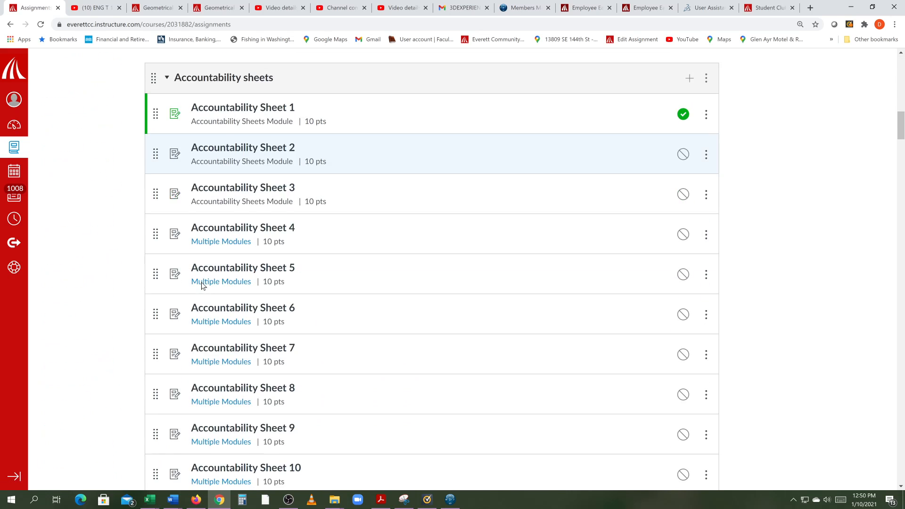
{"action": "scroll", "coordinate": [202, 285], "scroll_direction": "up", "scroll_amount": 3}
{"action": "scroll", "coordinate": [202, 282], "scroll_direction": "down", "scroll_amount": 2}
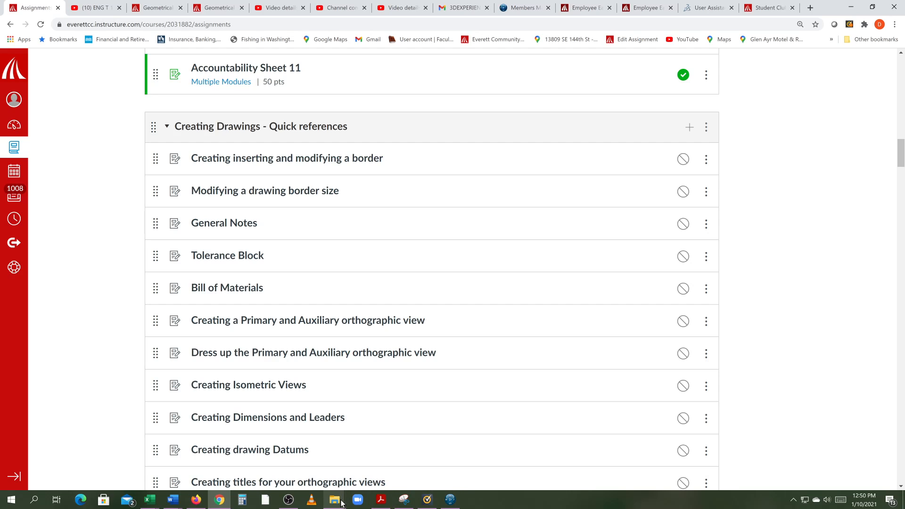
Switch to 3DEXPERIENCE and start a new drawing with the Drafting app in a new tab.
{"action": "left_click", "coordinate": [451, 501]}
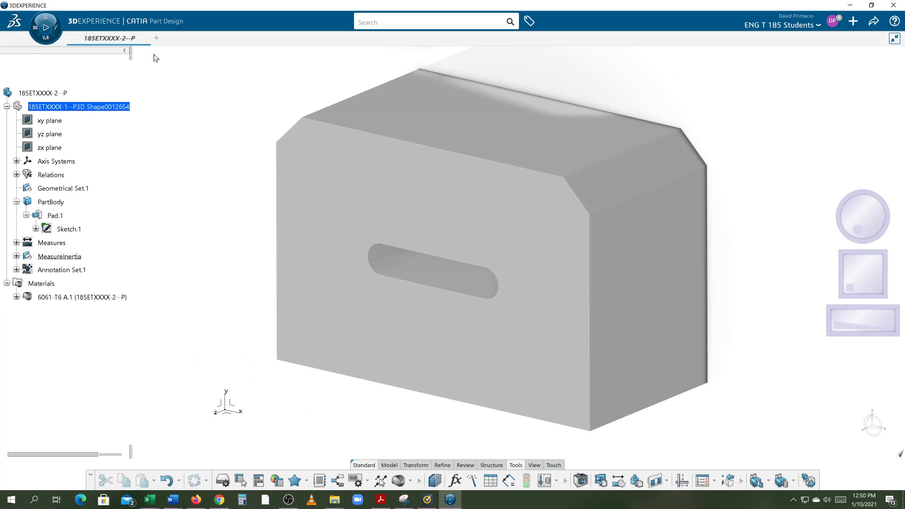
{"action": "left_click", "coordinate": [157, 39]}
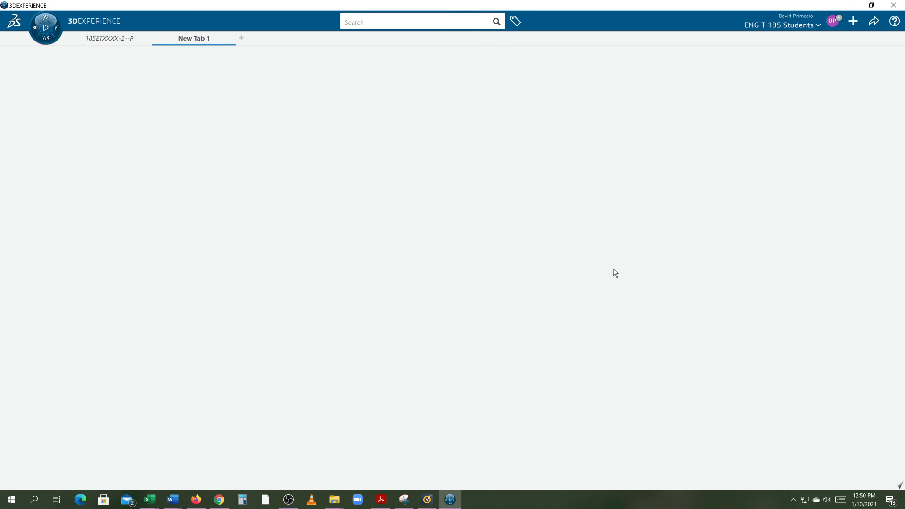
{"action": "left_click", "coordinate": [35, 27]}
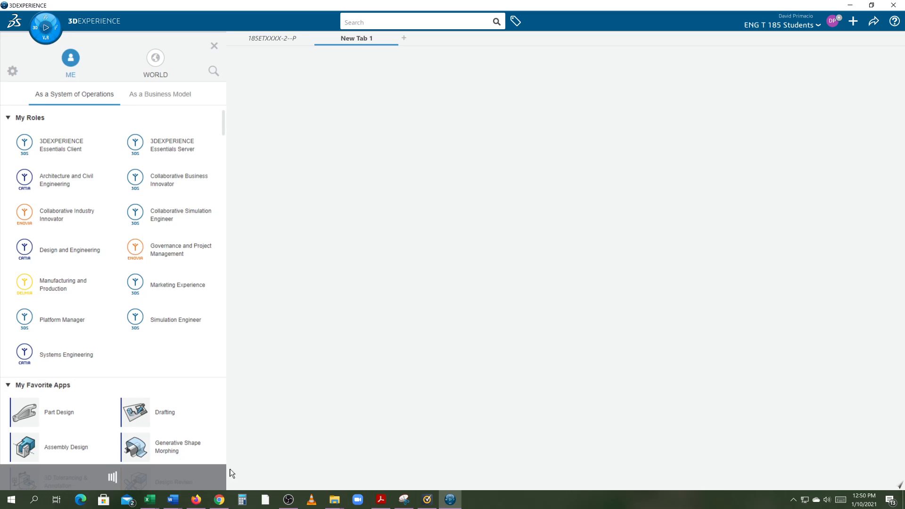
Switch to Chrome and open the assignment "How to create a drawing of a plate with a slot in the middle and chamfers".
{"action": "left_click", "coordinate": [219, 499]}
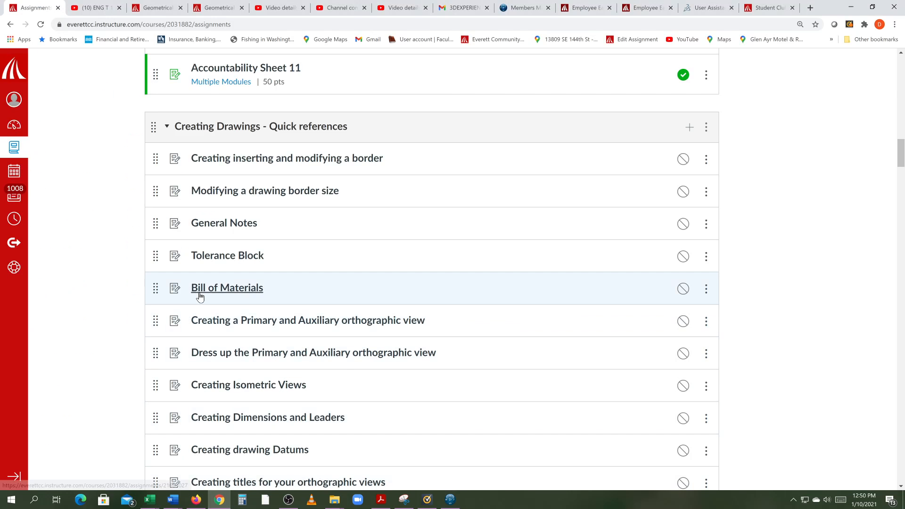
{"action": "scroll", "coordinate": [200, 296], "scroll_direction": "up", "scroll_amount": 7}
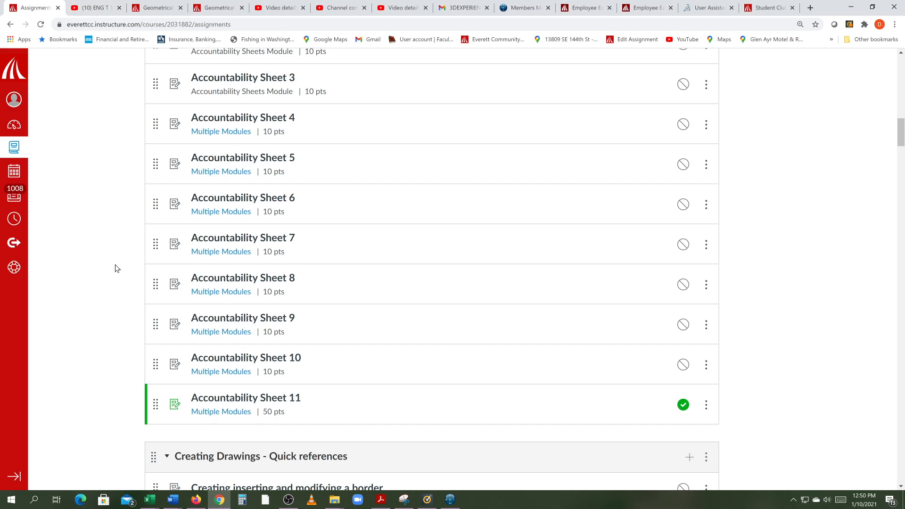
{"action": "scroll", "coordinate": [118, 264], "scroll_direction": "down", "scroll_amount": 14}
{"action": "scroll", "coordinate": [120, 270], "scroll_direction": "down", "scroll_amount": 9}
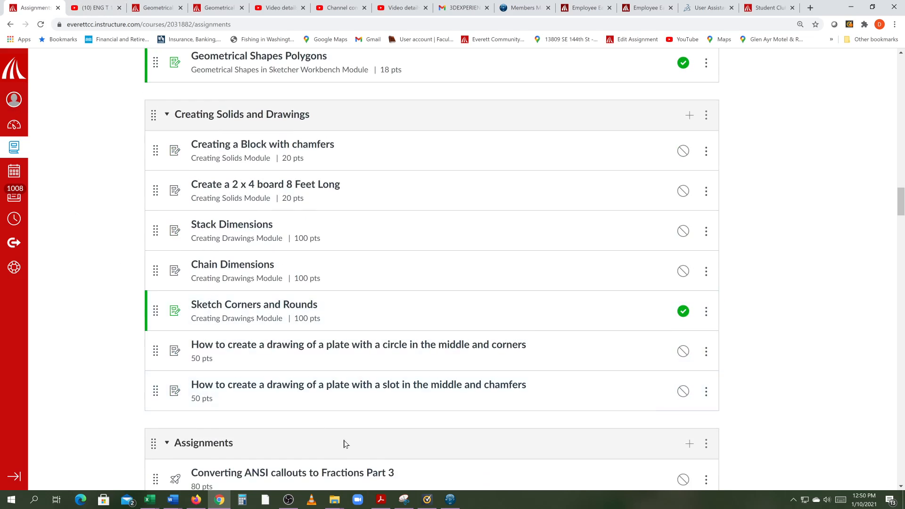
{"action": "left_click", "coordinate": [324, 387]}
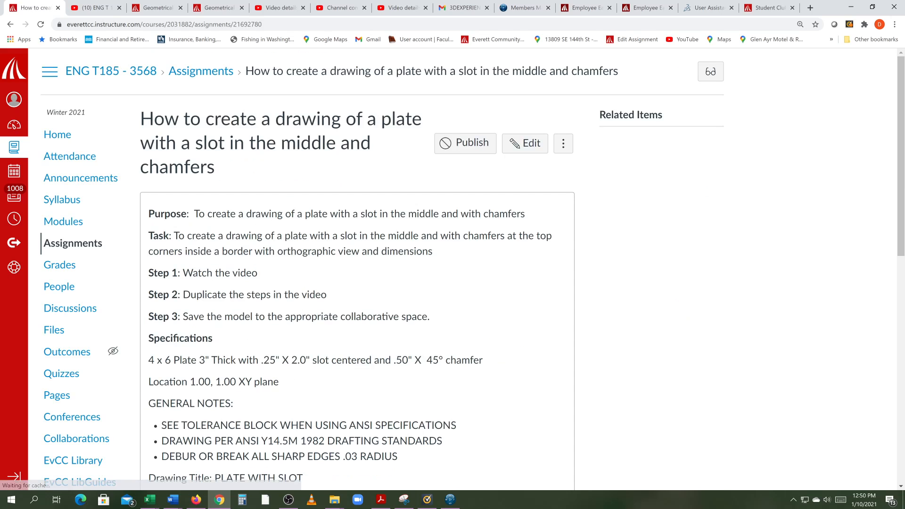
Copy the drawing number 185TXXXX-2--D from the assignment's specifications.
{"action": "scroll", "coordinate": [324, 388], "scroll_direction": "down", "scroll_amount": 5}
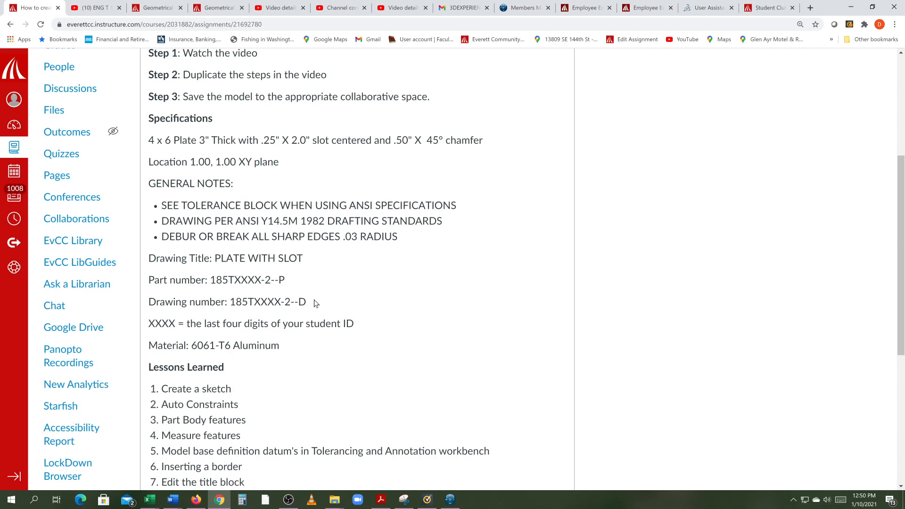
{"action": "mouse_move", "coordinate": [310, 304]}
{"action": "left_mouse_down"}
{"action": "mouse_move", "coordinate": [200, 311]}
{"action": "mouse_move", "coordinate": [227, 312]}
{"action": "left_mouse_up"}
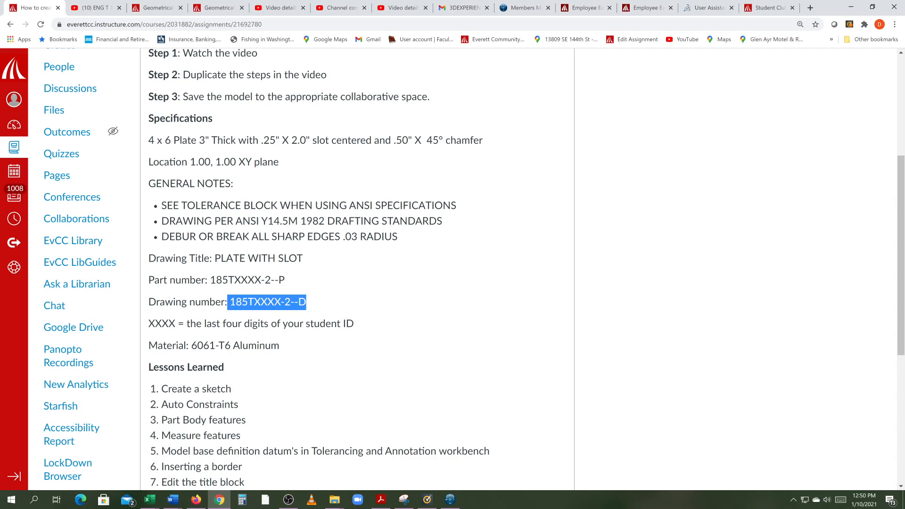
{"action": "right_click", "coordinate": [250, 301]}
{"action": "left_click", "coordinate": [267, 308]}
{"action": "left_click", "coordinate": [267, 308]}
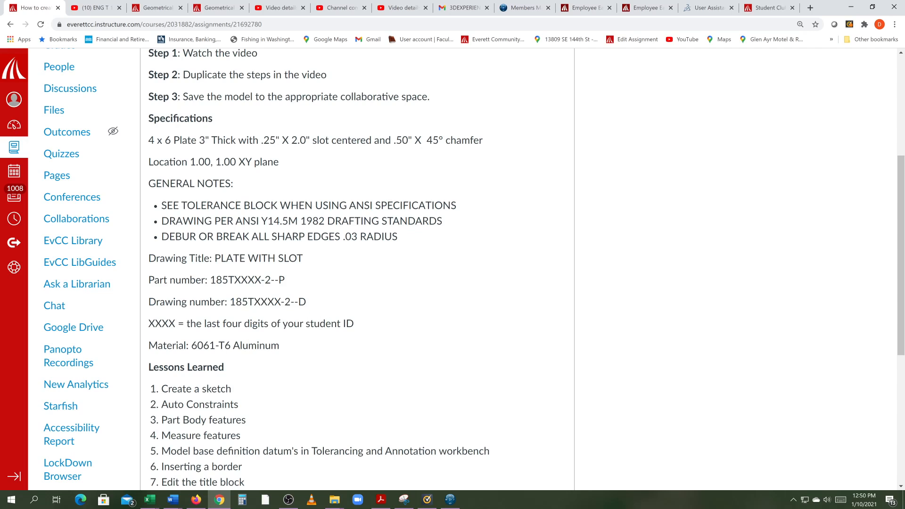
{"action": "left_click_drag", "start_coordinate": [307, 305], "coordinate": [230, 306]}
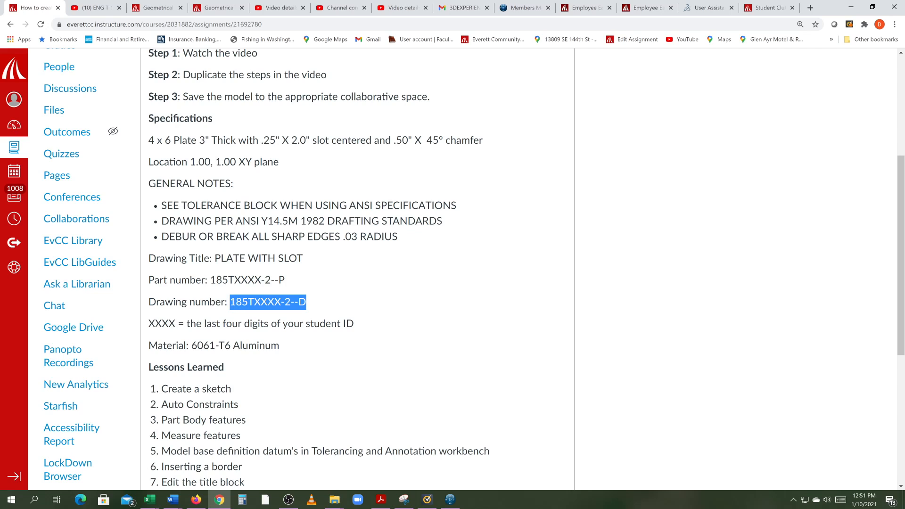
{"action": "right_click", "coordinate": [239, 301]}
{"action": "left_click", "coordinate": [250, 305]}
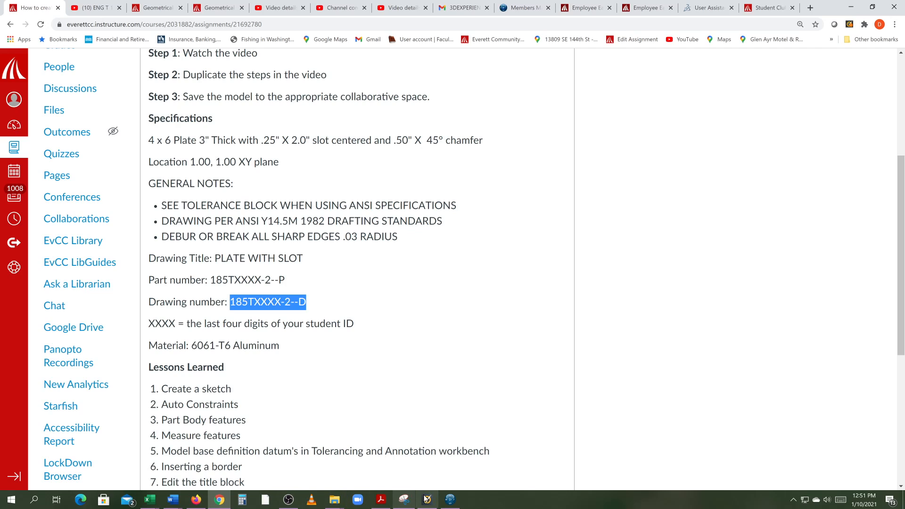
Switch to 3DEXPERIENCE and set the new drawing's title to 185TXXXX-2--D in its properties.
{"action": "left_click", "coordinate": [450, 502]}
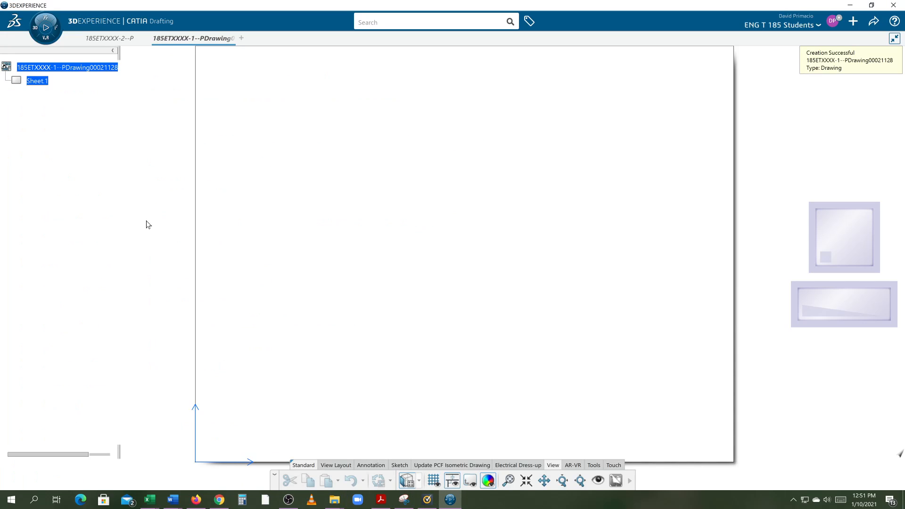
{"action": "right_click", "coordinate": [78, 66]}
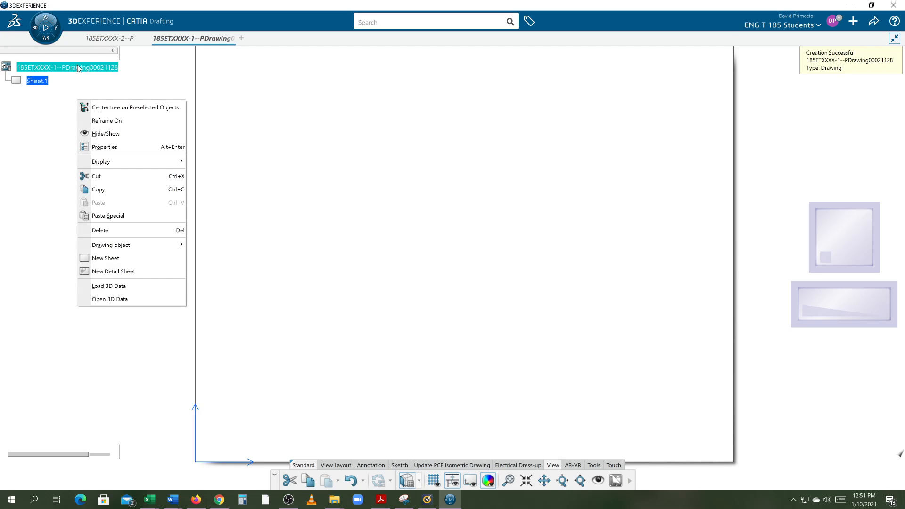
{"action": "left_click", "coordinate": [107, 147]}
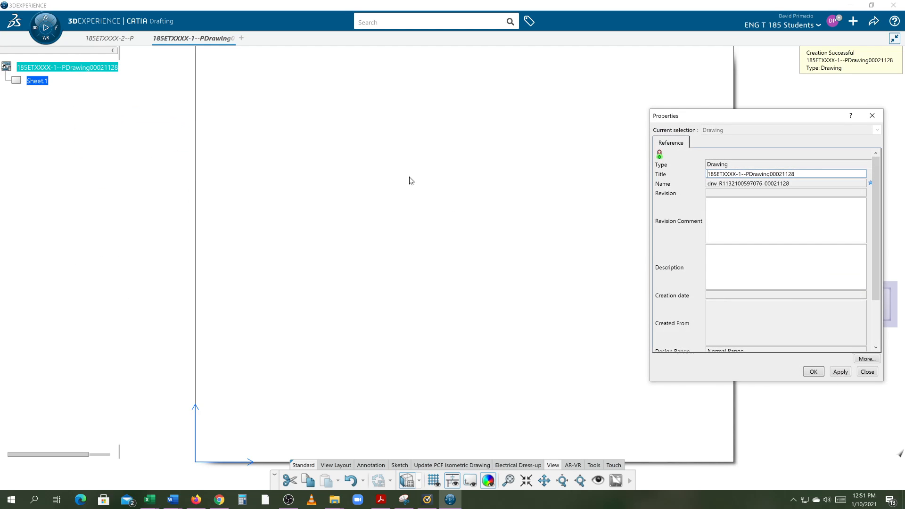
{"action": "left_click_drag", "start_coordinate": [807, 174], "coordinate": [701, 171]}
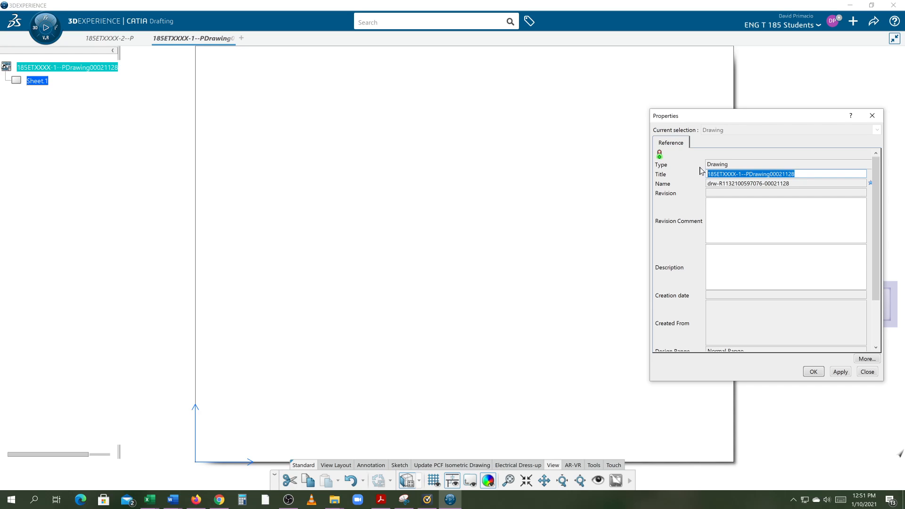
{"action": "right_click", "coordinate": [712, 175]}
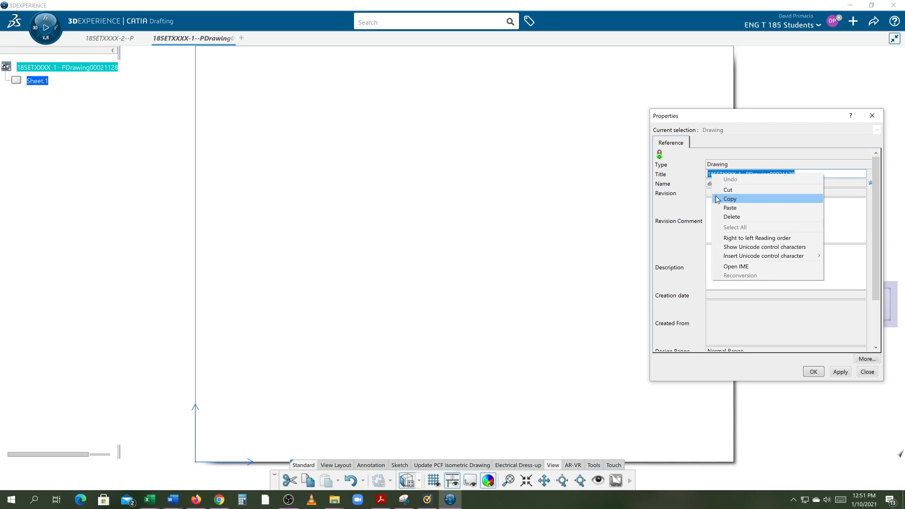
{"action": "left_click", "coordinate": [727, 207]}
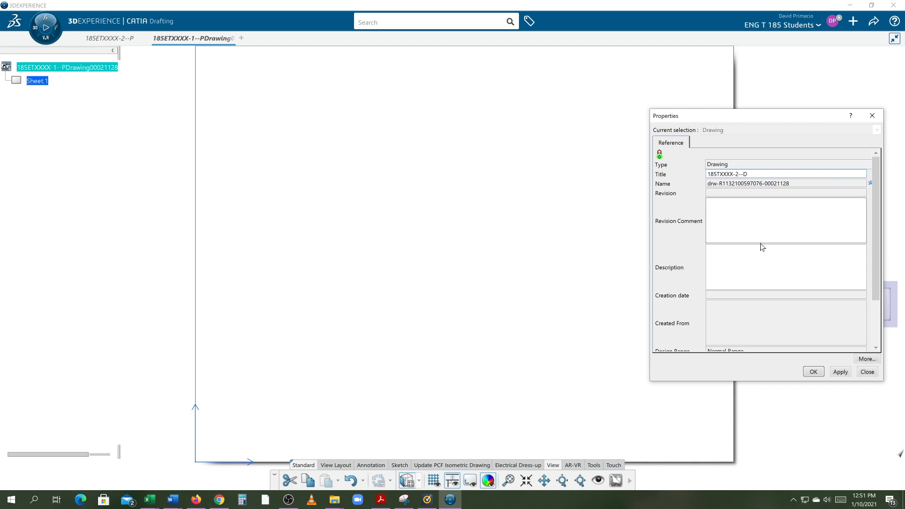
{"action": "left_click", "coordinate": [814, 372]}
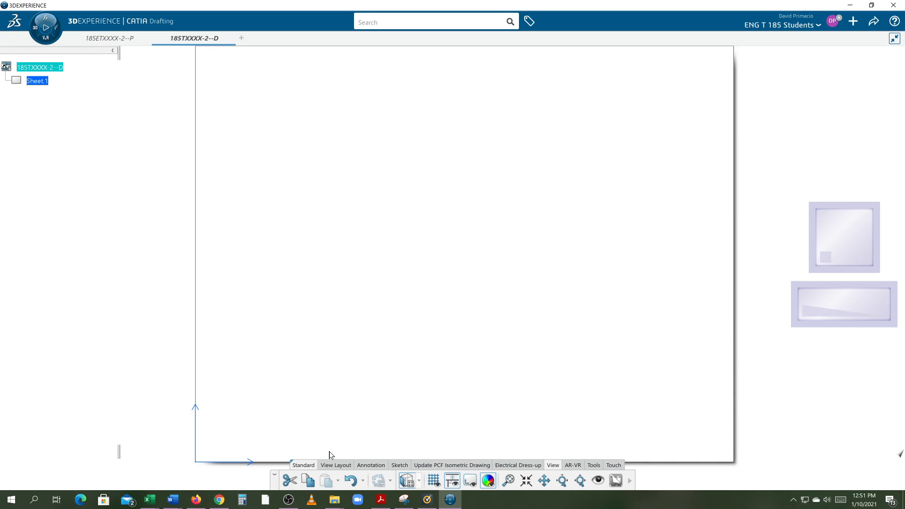
Set the sheet style to C ANSI in the page layout and create the Drawing Titleblock Sample 2 frame and title block.
{"action": "left_click", "coordinate": [345, 465]}
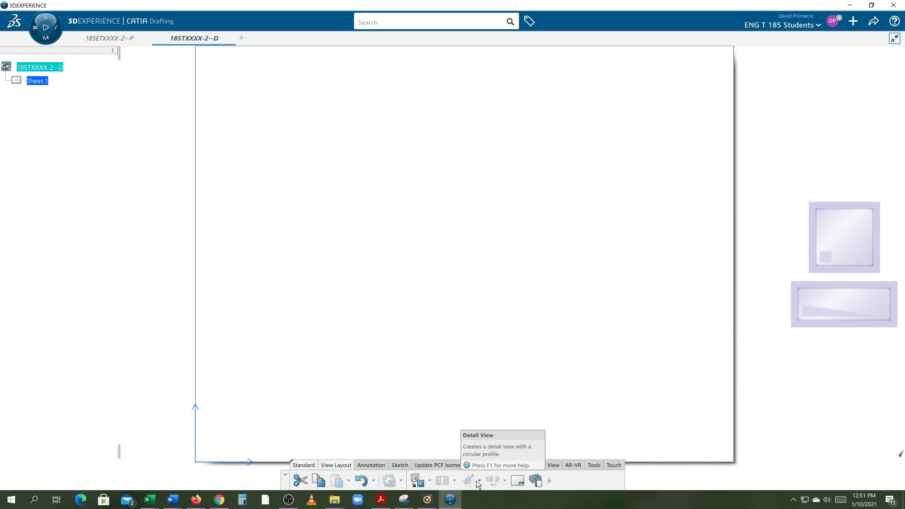
{"action": "left_click", "coordinate": [517, 481]}
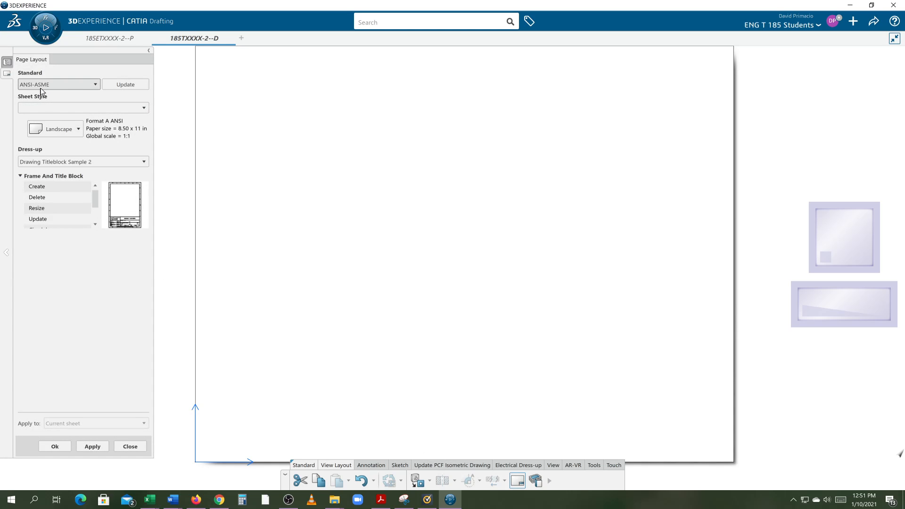
{"action": "left_click", "coordinate": [55, 108]}
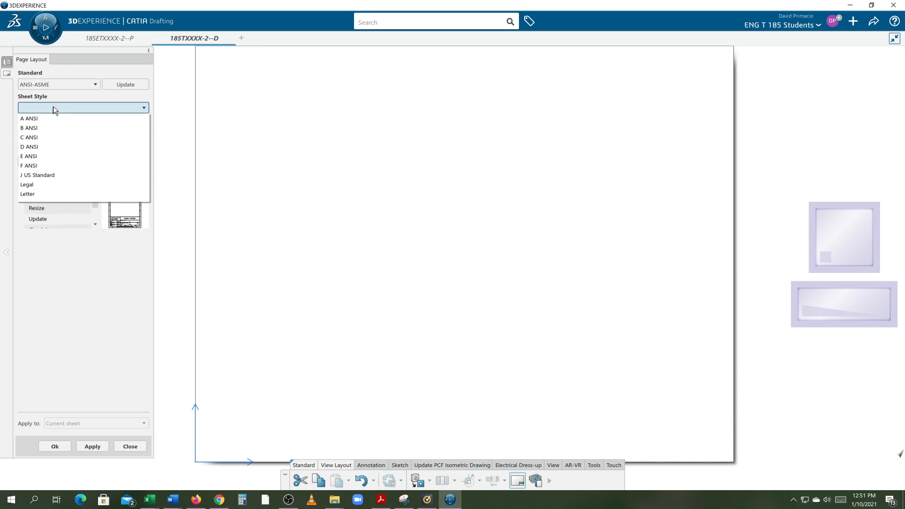
{"action": "left_click", "coordinate": [60, 139]}
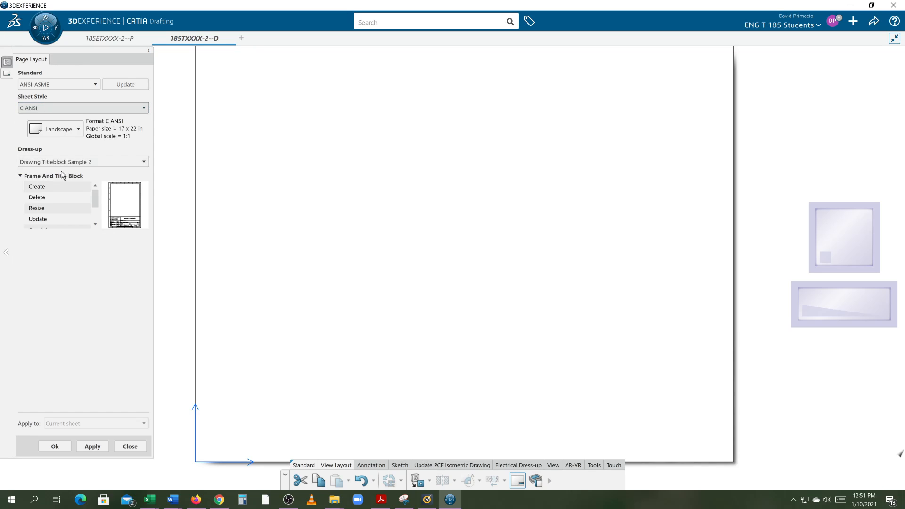
{"action": "left_click", "coordinate": [44, 187]}
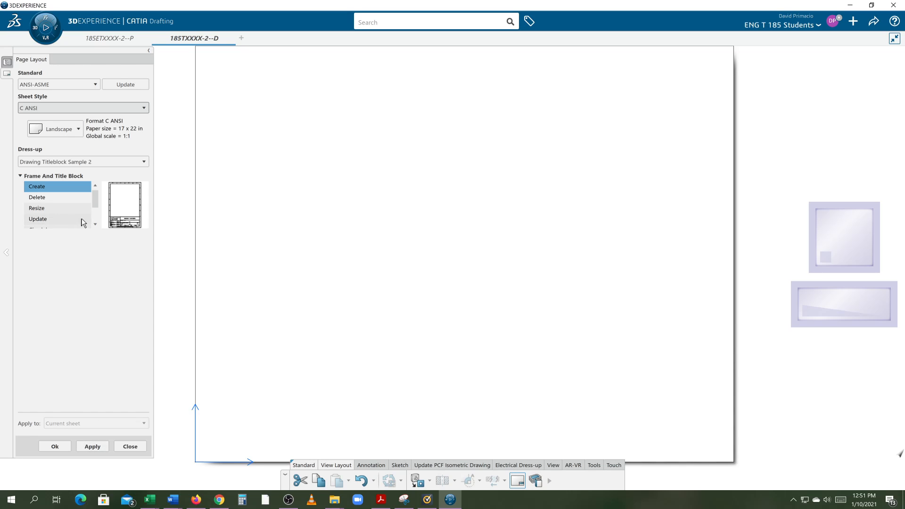
{"action": "left_click", "coordinate": [84, 446]}
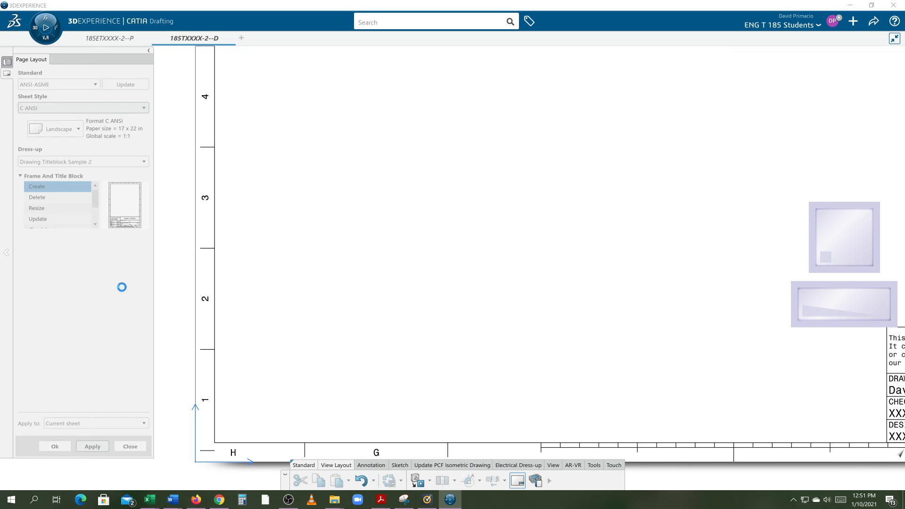
Add a revision block to the frame with the reviewer's initials and the description INITIAL DRAWING.
{"action": "scroll", "coordinate": [96, 219], "scroll_direction": "down", "scroll_amount": 1}
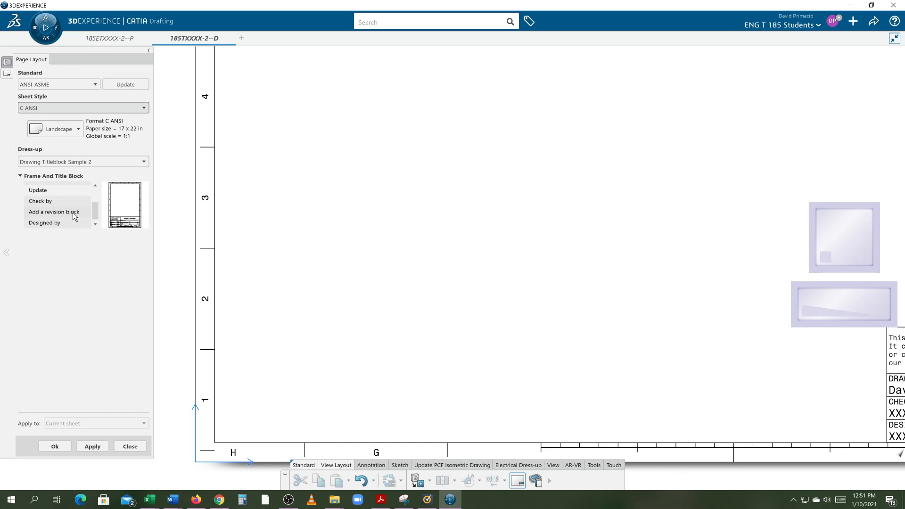
{"action": "left_click", "coordinate": [74, 213]}
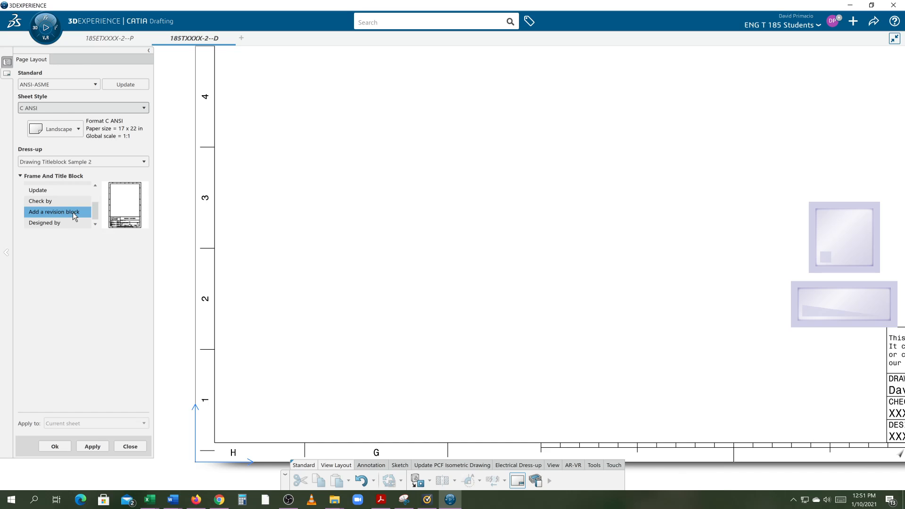
{"action": "left_click", "coordinate": [92, 447]}
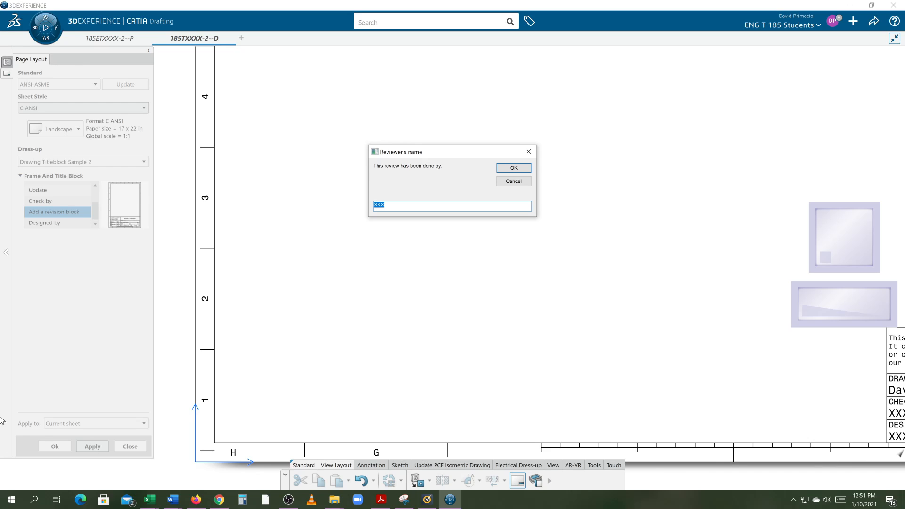
{"action": "key", "text": "Caps_Lock"}
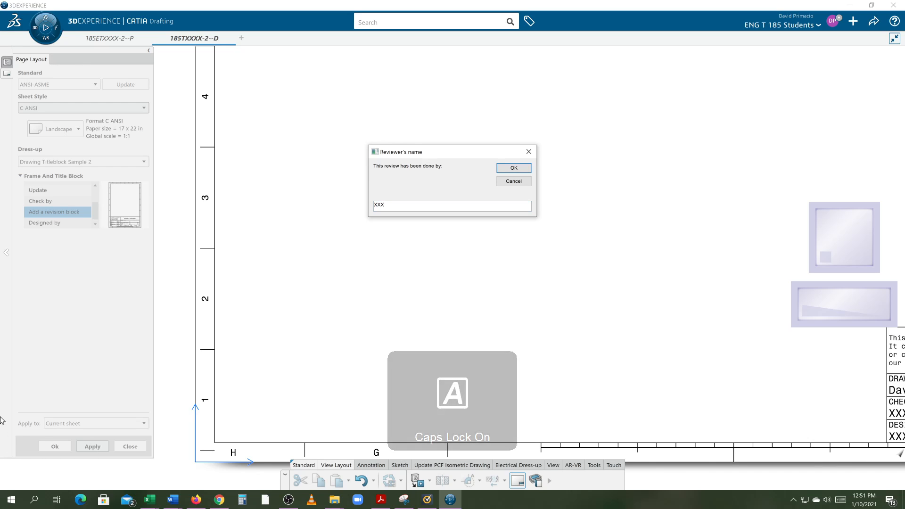
{"action": "double_click", "coordinate": [399, 206]}
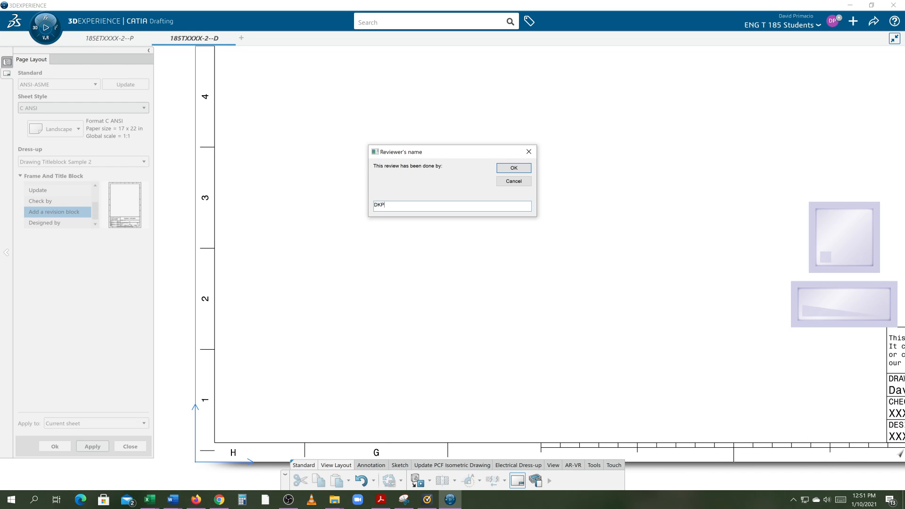
{"action": "key", "text": "Return"}
{"action": "key", "text": "BackSpace"}
{"action": "key", "text": "Return"}
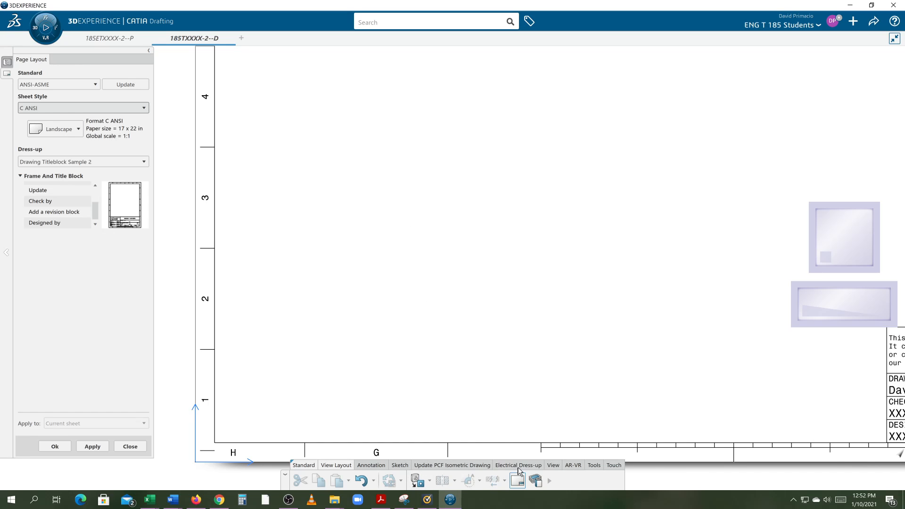
Create a front view from the slotted front face of part 185ETXXXX-2--P and generate it on the sheet.
{"action": "left_click", "coordinate": [553, 466]}
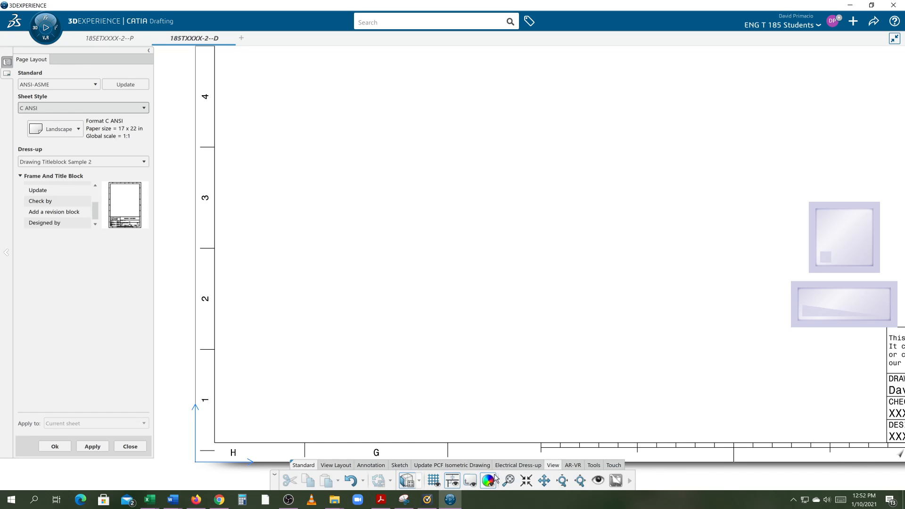
{"action": "left_click", "coordinate": [508, 480]}
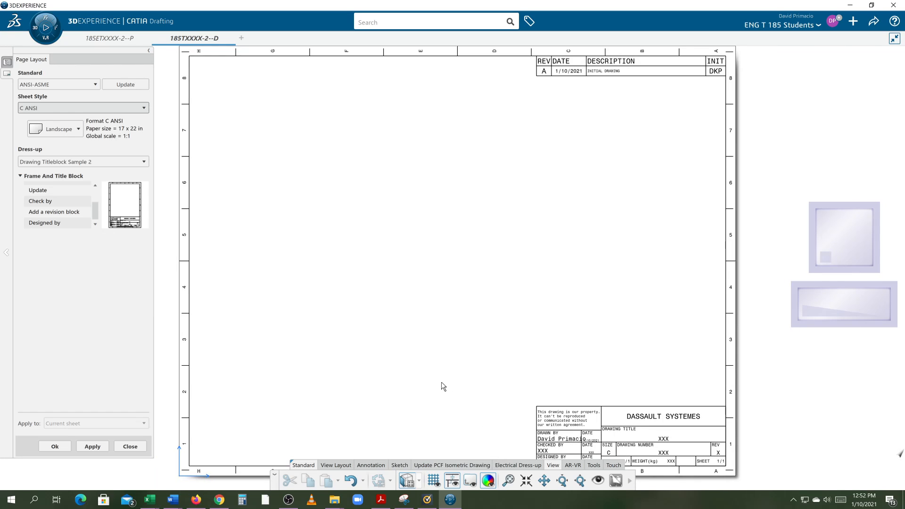
{"action": "mouse_move", "coordinate": [442, 382]}
{"action": "middle_mouse_down"}
{"action": "mouse_move", "coordinate": [461, 348]}
{"action": "mouse_move", "coordinate": [470, 366]}
{"action": "middle_mouse_up"}
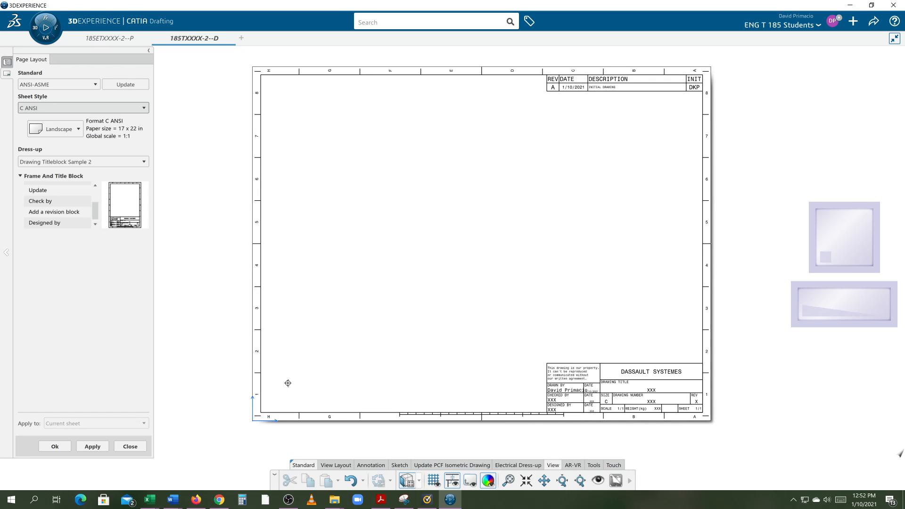
{"action": "mouse_move", "coordinate": [289, 381]}
{"action": "middle_mouse_down"}
{"action": "mouse_move", "coordinate": [317, 372]}
{"action": "mouse_move", "coordinate": [322, 379]}
{"action": "middle_mouse_up"}
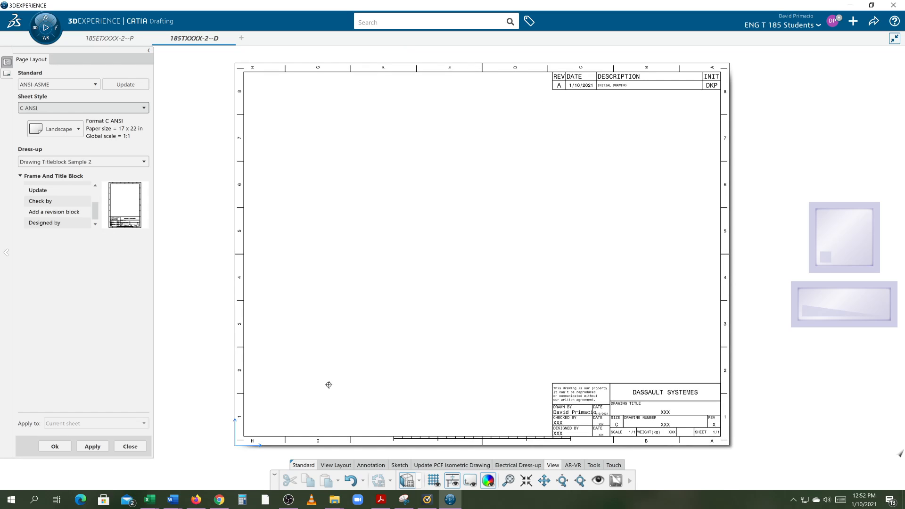
{"action": "mouse_move", "coordinate": [294, 502]}
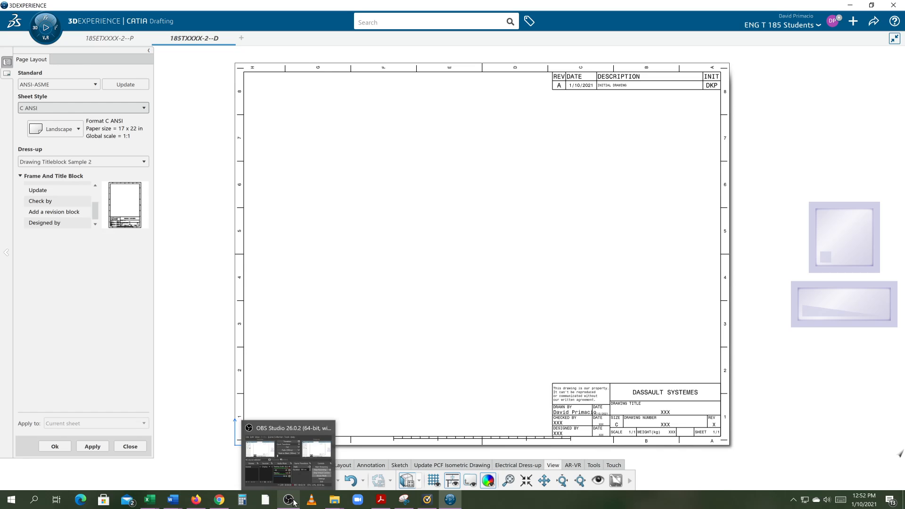
{"action": "mouse_move", "coordinate": [334, 502]}
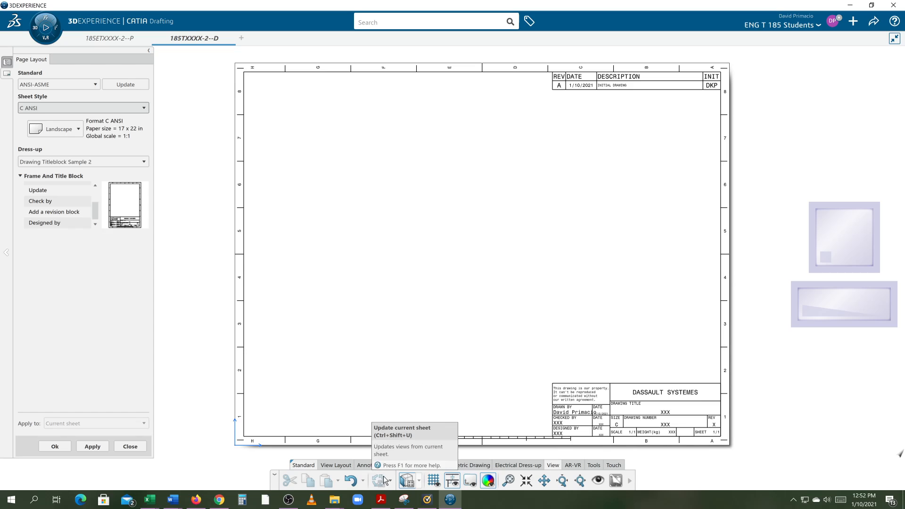
{"action": "left_click", "coordinate": [347, 467]}
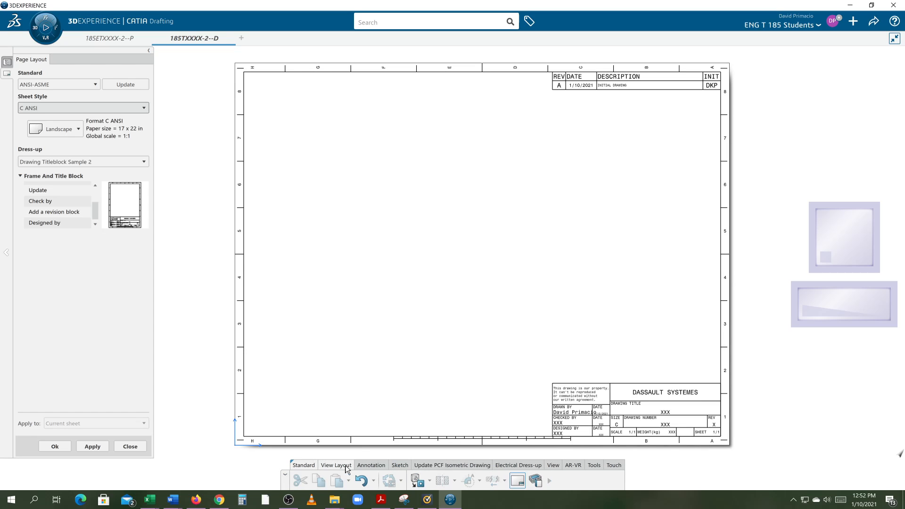
{"action": "left_click", "coordinate": [417, 480]}
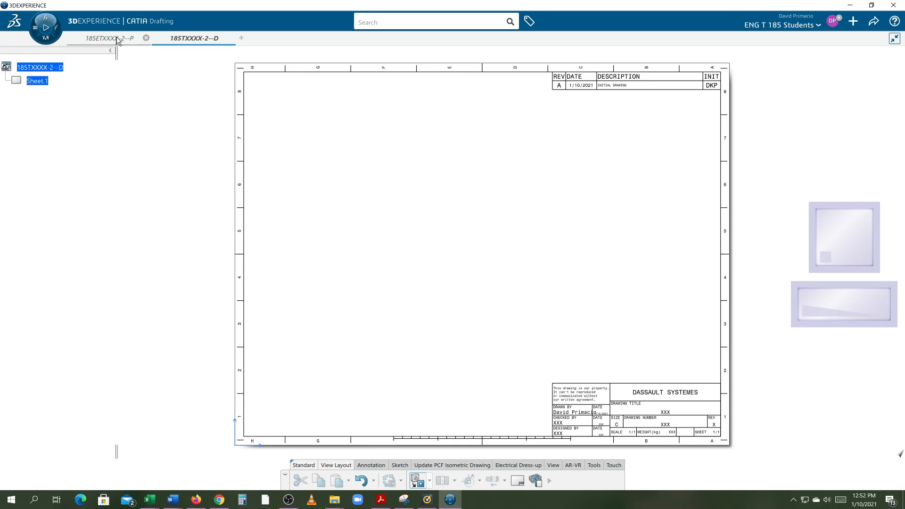
{"action": "left_click", "coordinate": [116, 39]}
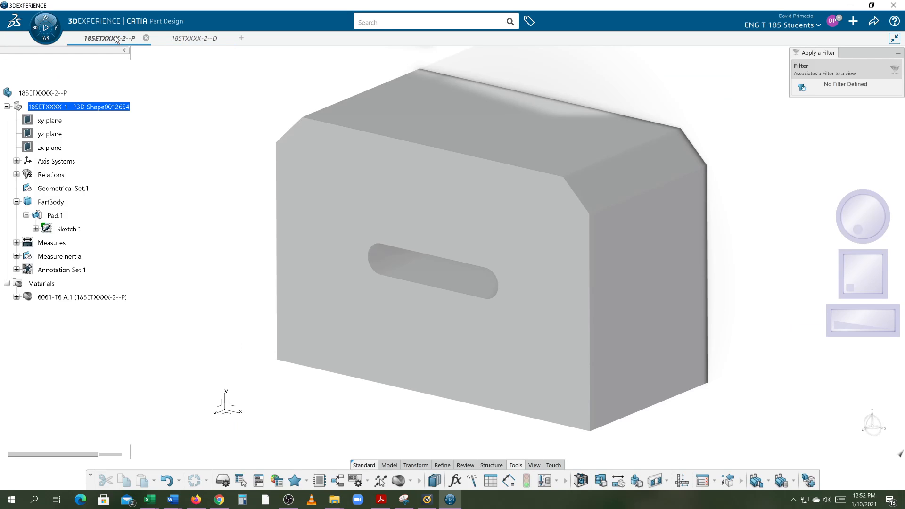
{"action": "left_click", "coordinate": [335, 302]}
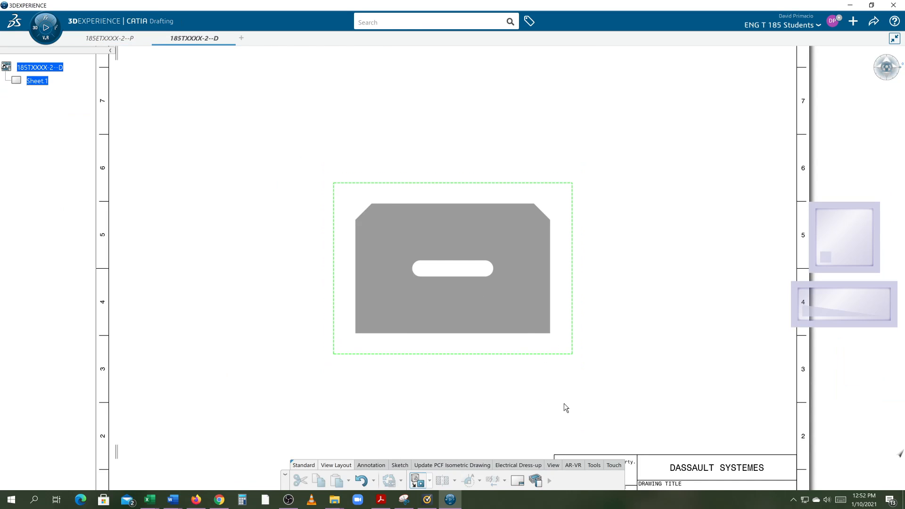
{"action": "left_click", "coordinate": [477, 302]}
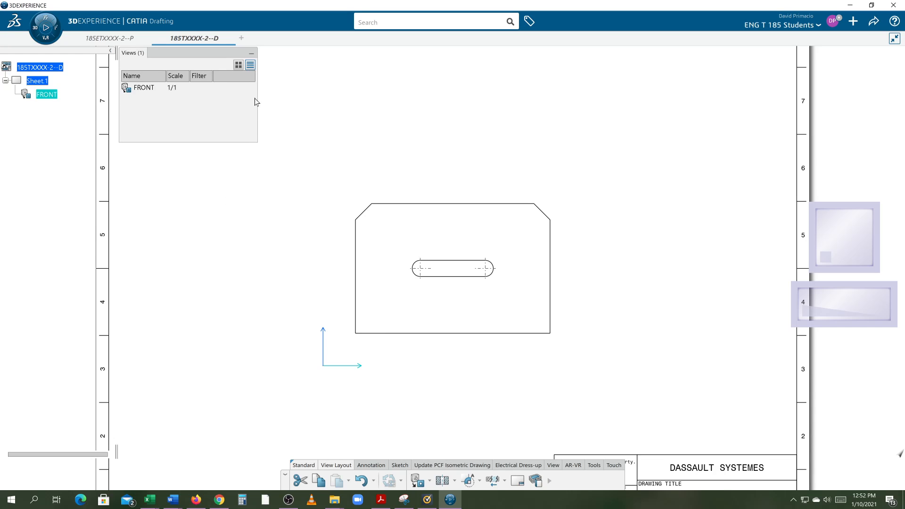
{"action": "left_click", "coordinate": [252, 53]}
Display the view frames and move the front view to the lower-left area of the sheet.
{"action": "middle_click_drag", "start_coordinate": [251, 296], "coordinate": [241, 316]}
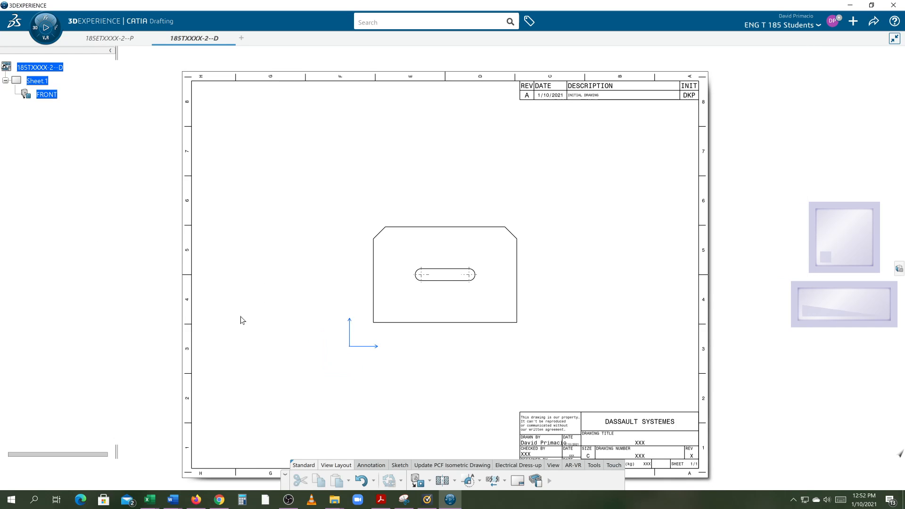
{"action": "left_click", "coordinate": [393, 468]}
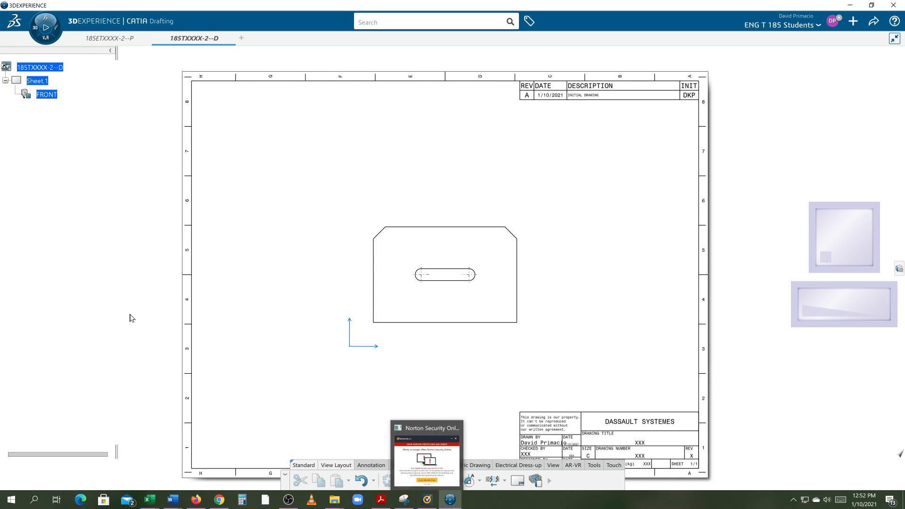
{"action": "left_click", "coordinate": [554, 466]}
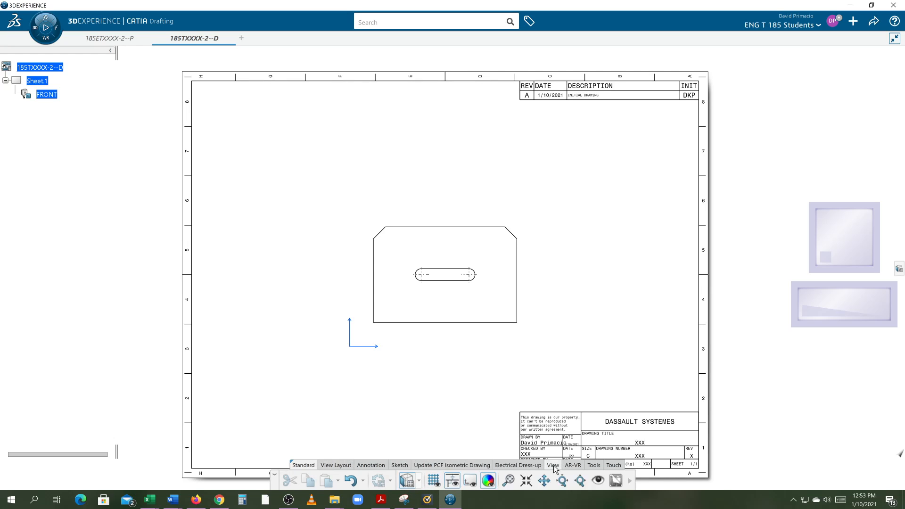
{"action": "left_click", "coordinate": [470, 481]}
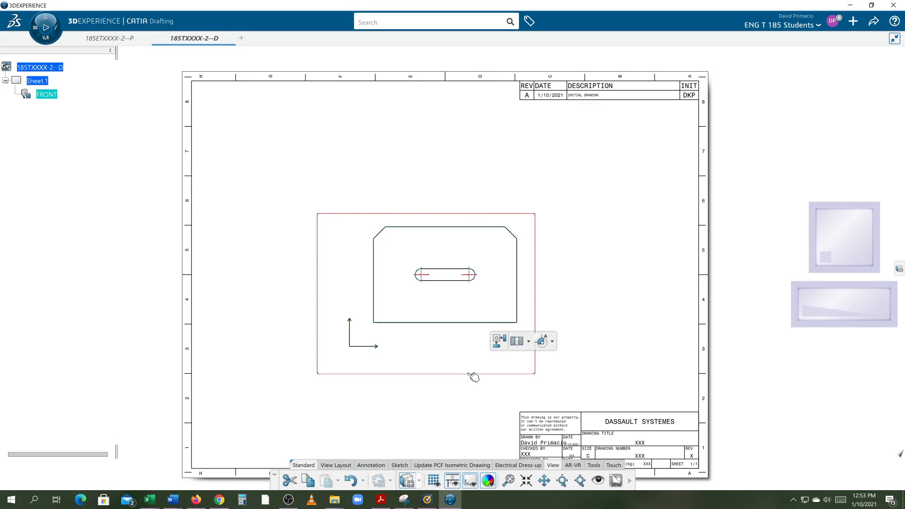
{"action": "left_click_drag", "start_coordinate": [473, 377], "coordinate": [334, 432]}
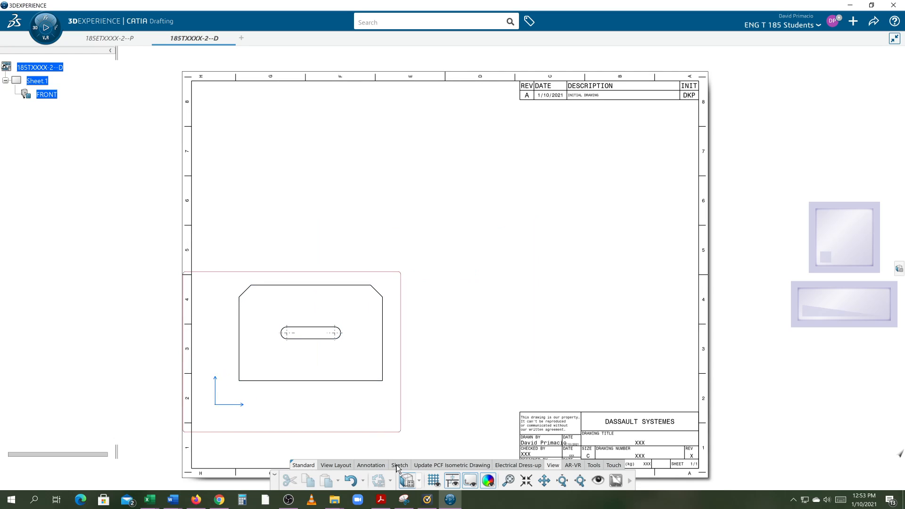
Project a right view beside the front view and a top view above it.
{"action": "left_click", "coordinate": [336, 466]}
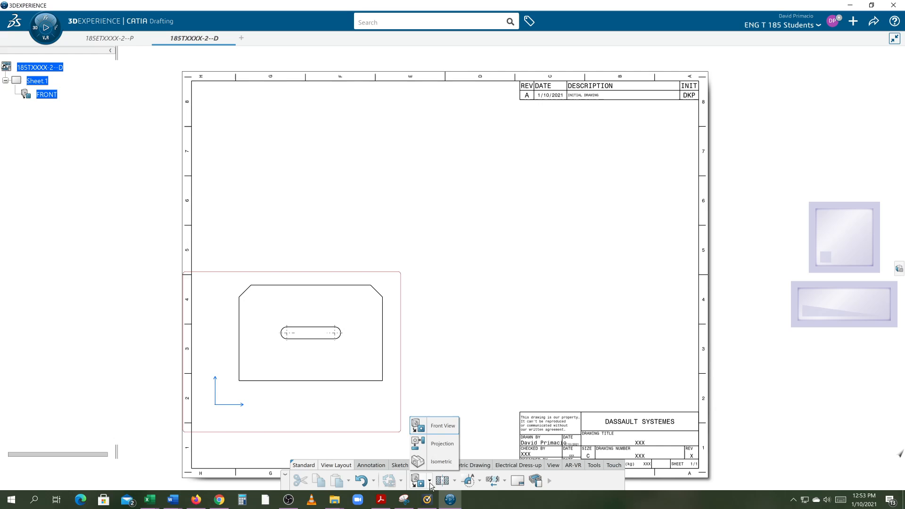
{"action": "left_click", "coordinate": [430, 446]}
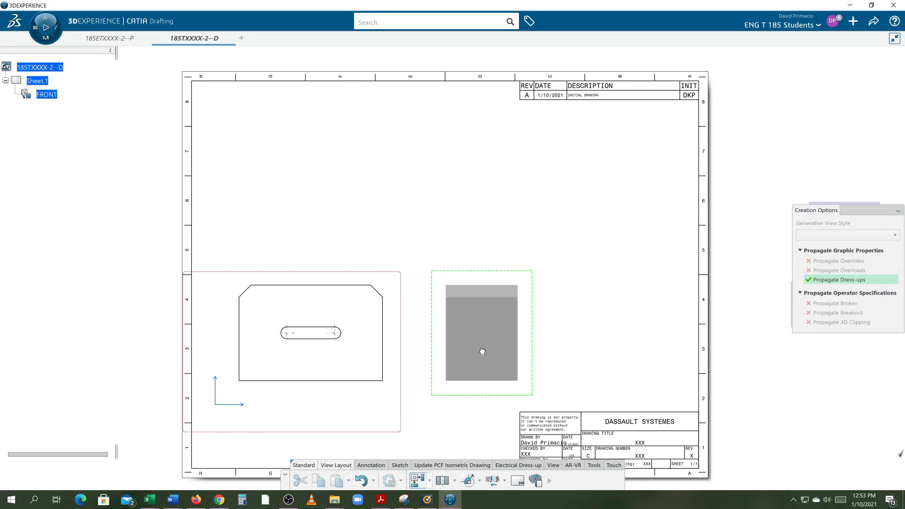
{"action": "left_click", "coordinate": [483, 351]}
{"action": "left_click", "coordinate": [417, 480]}
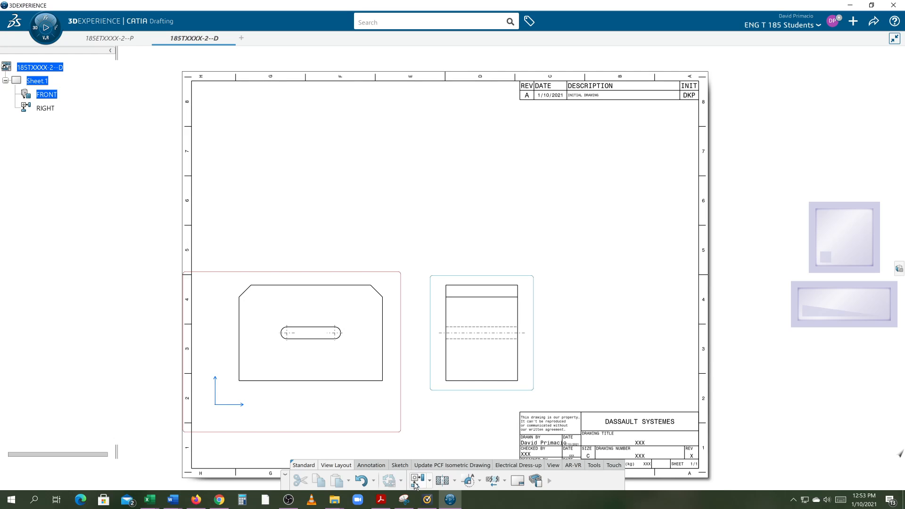
{"action": "left_click", "coordinate": [317, 188]}
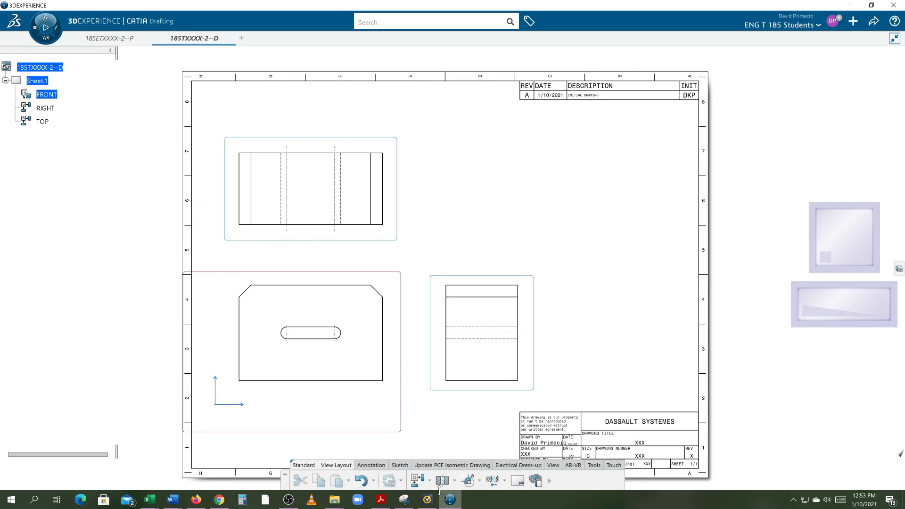
Create an isometric view from part 185ETXXXX-2--P and place it in the sheet's upper-right area, above the right view.
{"action": "left_click", "coordinate": [429, 481]}
{"action": "left_click", "coordinate": [436, 461]}
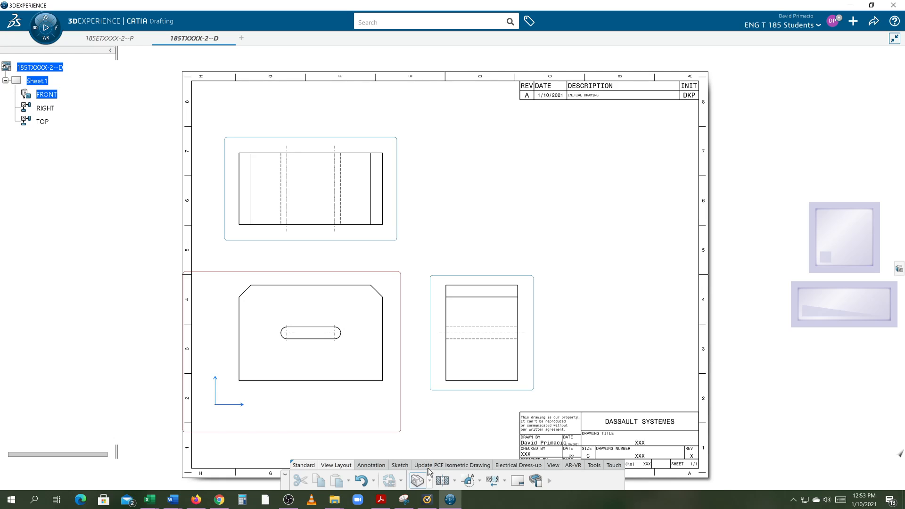
{"action": "left_click", "coordinate": [100, 41]}
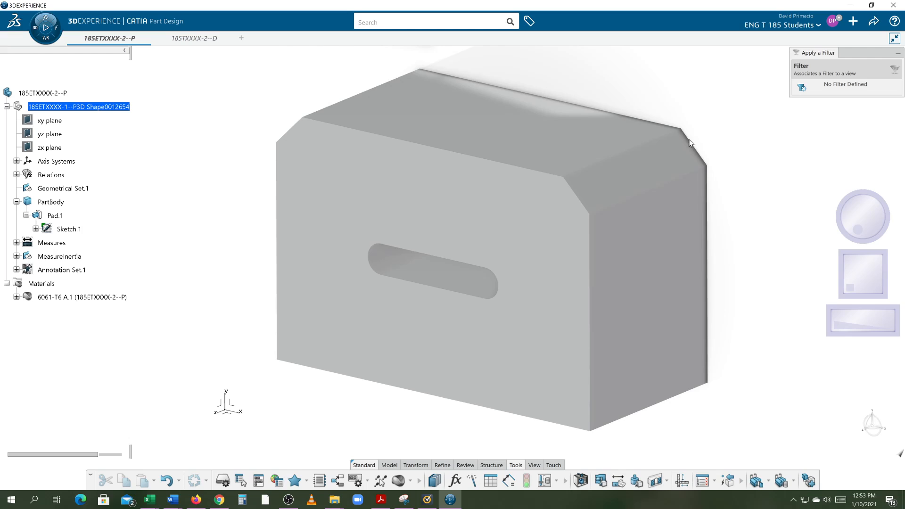
{"action": "left_click", "coordinate": [318, 349]}
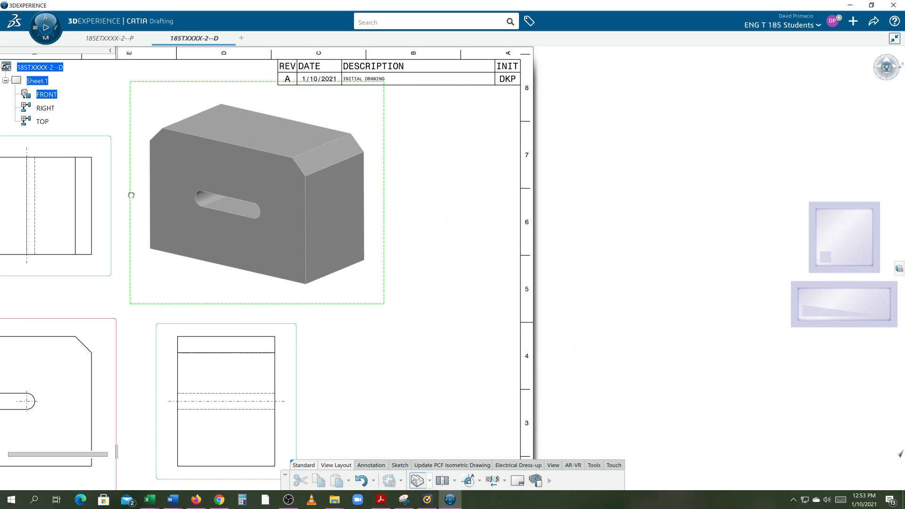
{"action": "left_click", "coordinate": [131, 195]}
{"action": "scroll", "coordinate": [582, 208], "scroll_direction": "down", "scroll_amount": 4}
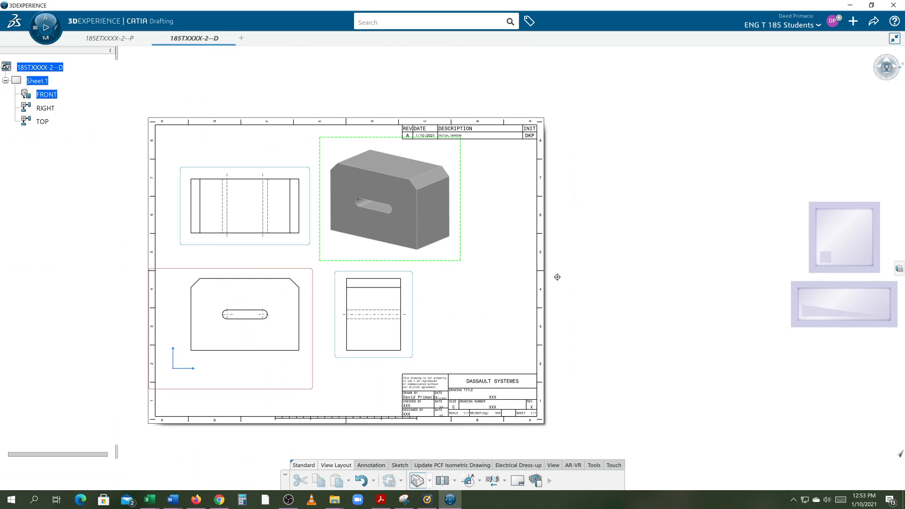
{"action": "mouse_move", "coordinate": [575, 296]}
{"action": "middle_mouse_down"}
{"action": "mouse_move", "coordinate": [703, 269]}
{"action": "mouse_move", "coordinate": [696, 262]}
{"action": "middle_mouse_up"}
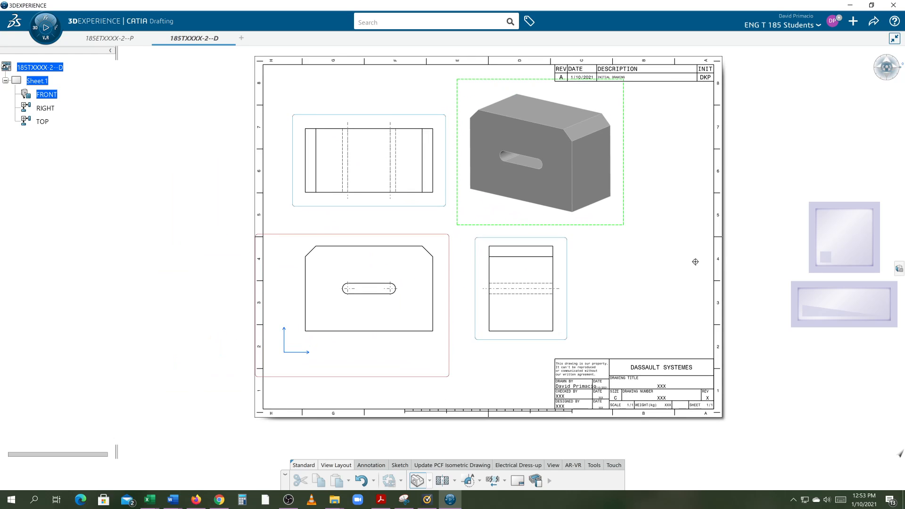
{"action": "left_click", "coordinate": [590, 173]}
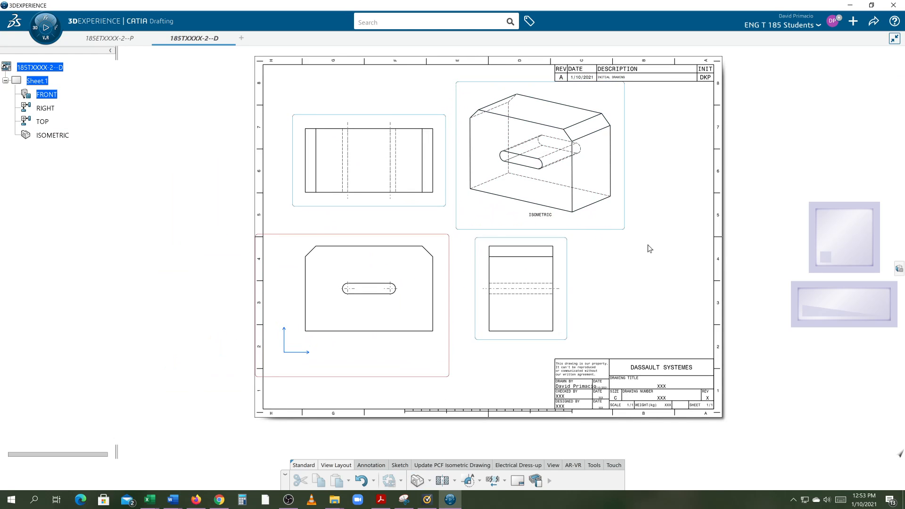
{"action": "middle_click_drag", "start_coordinate": [626, 282], "coordinate": [575, 322]}
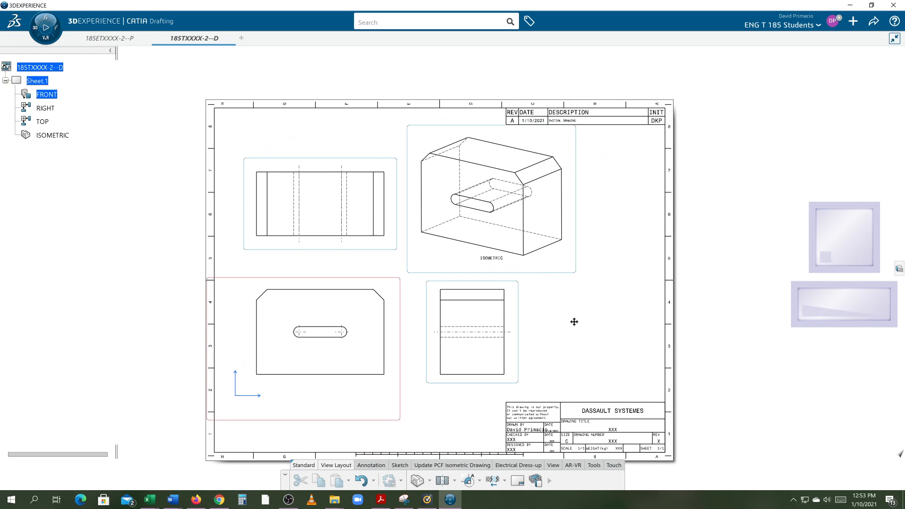
{"action": "scroll", "coordinate": [574, 322], "scroll_direction": "up", "scroll_amount": 2}
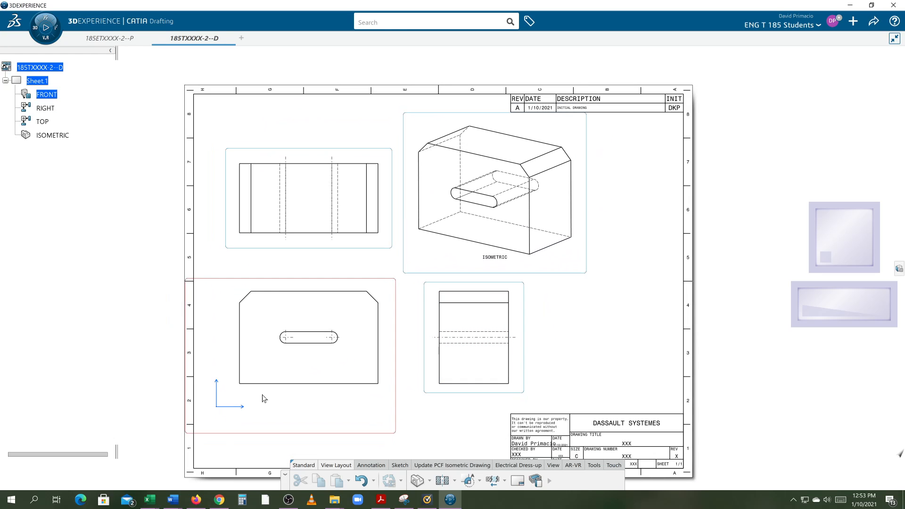
{"action": "middle_click_drag", "start_coordinate": [410, 352], "coordinate": [448, 298]}
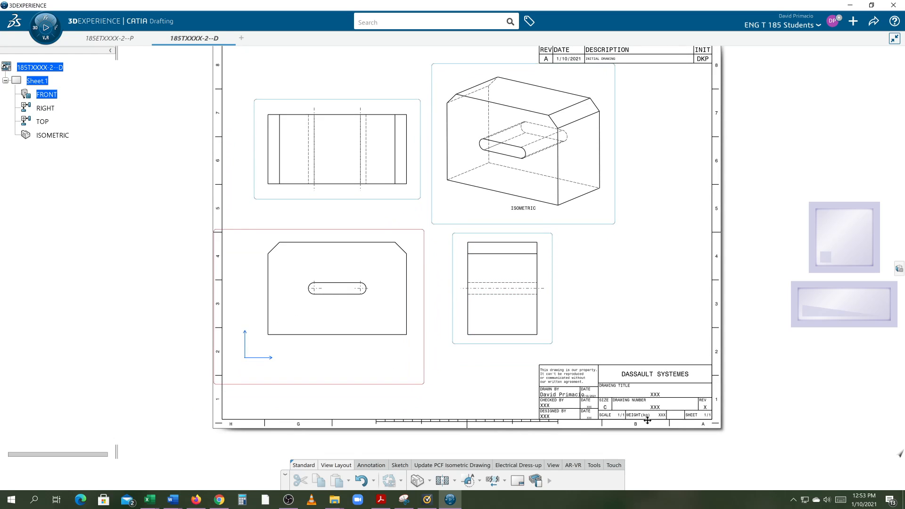
{"action": "mouse_move", "coordinate": [647, 421]}
{"action": "middle_mouse_down"}
{"action": "mouse_move", "coordinate": [520, 321]}
{"action": "mouse_move", "coordinate": [528, 249]}
{"action": "middle_mouse_up"}
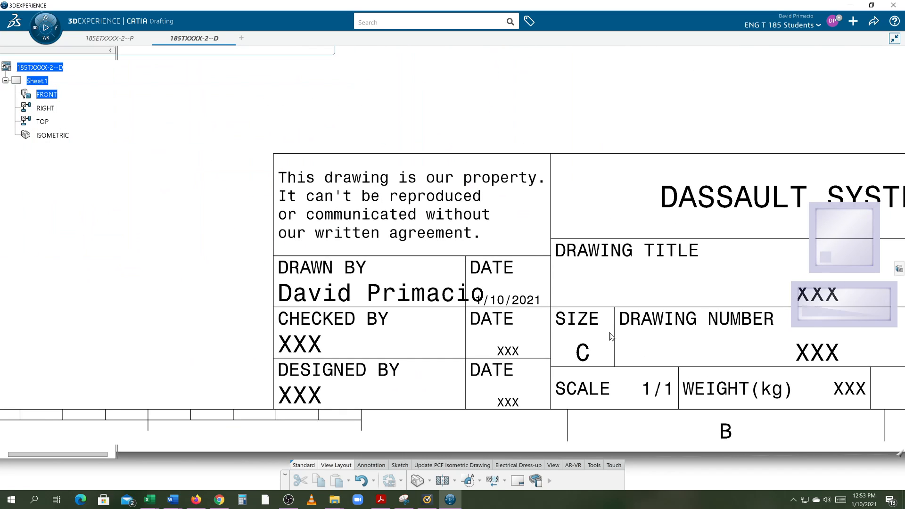
{"action": "middle_click_drag", "start_coordinate": [414, 296], "coordinate": [423, 354]}
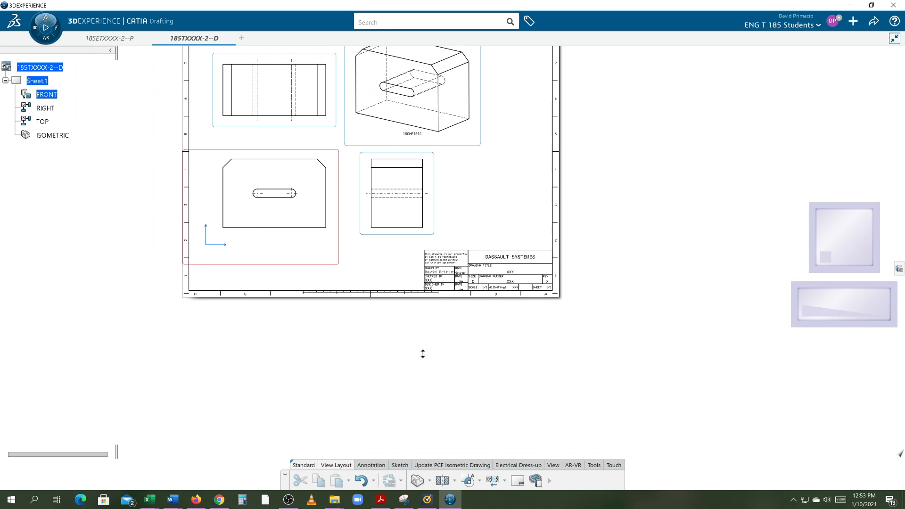
{"action": "mouse_move", "coordinate": [251, 217]}
{"action": "middle_mouse_down"}
{"action": "mouse_move", "coordinate": [315, 328]}
{"action": "mouse_move", "coordinate": [319, 317]}
{"action": "mouse_move", "coordinate": [410, 366]}
{"action": "mouse_move", "coordinate": [390, 312]}
{"action": "mouse_move", "coordinate": [376, 305]}
{"action": "mouse_move", "coordinate": [400, 351]}
{"action": "mouse_move", "coordinate": [424, 351]}
{"action": "middle_mouse_up"}
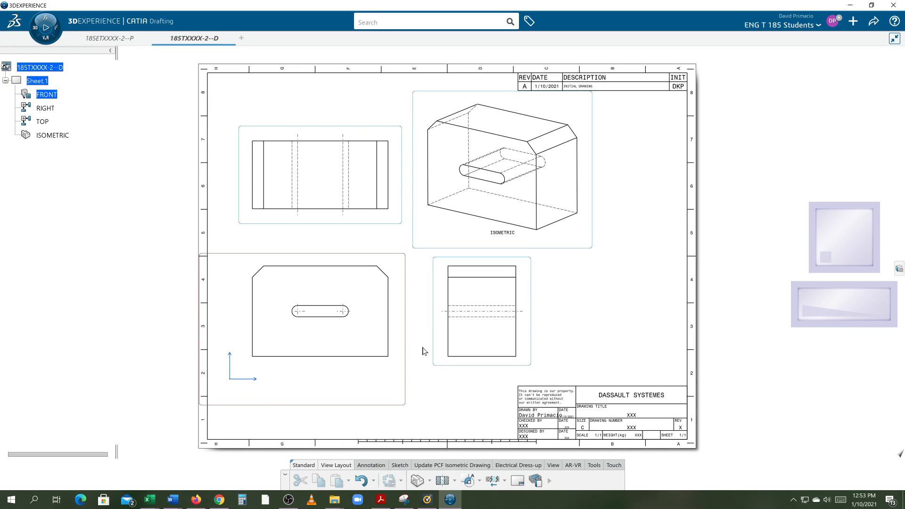
Switch to the web browser and look through the plate drawing assignment and the ENG T185 - 3570 assignment list.
{"action": "left_click", "coordinate": [199, 499]}
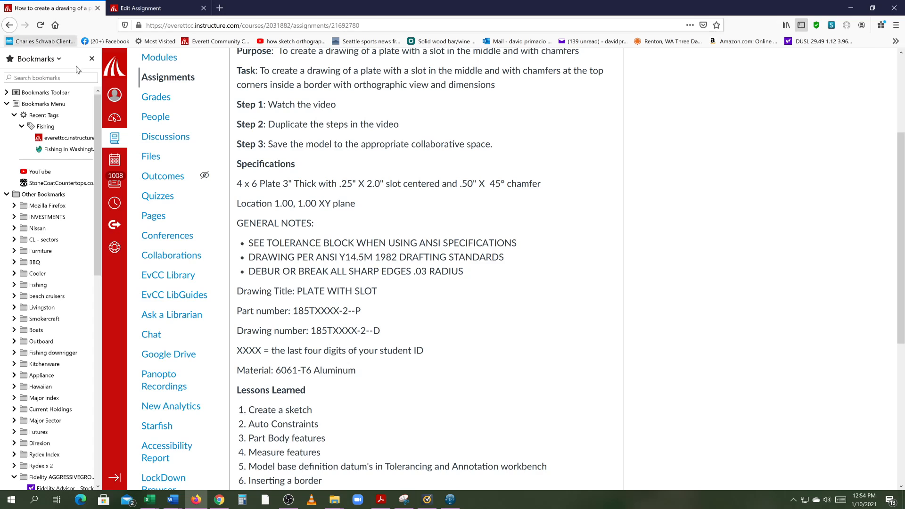
{"action": "left_click", "coordinate": [220, 501]}
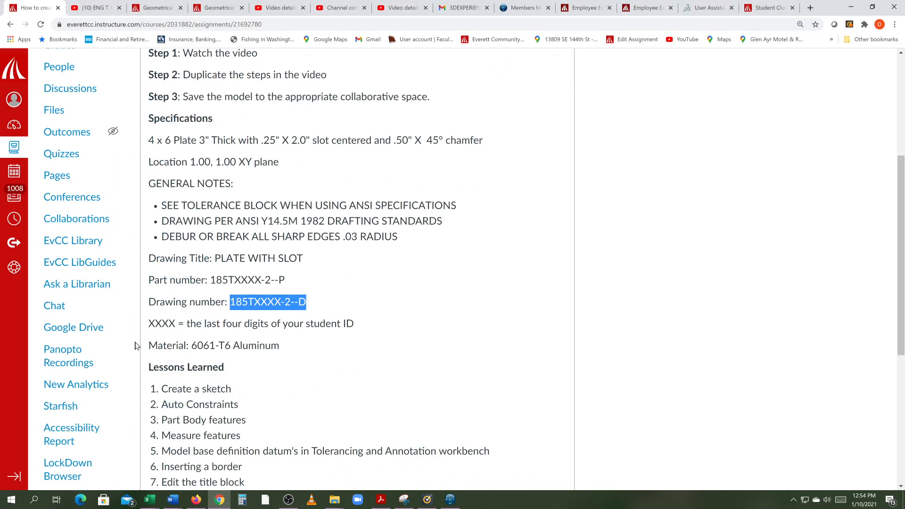
{"action": "scroll", "coordinate": [133, 337], "scroll_direction": "up", "scroll_amount": 5}
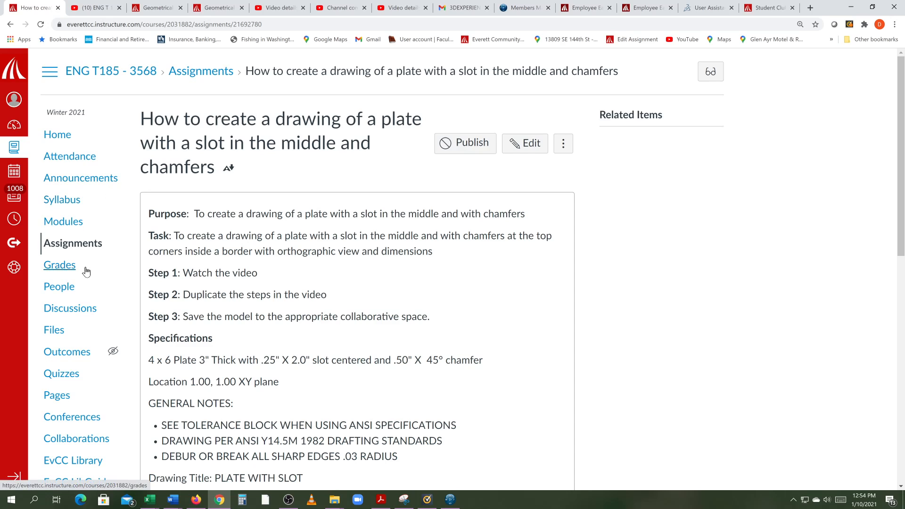
{"action": "left_click", "coordinate": [162, 9]}
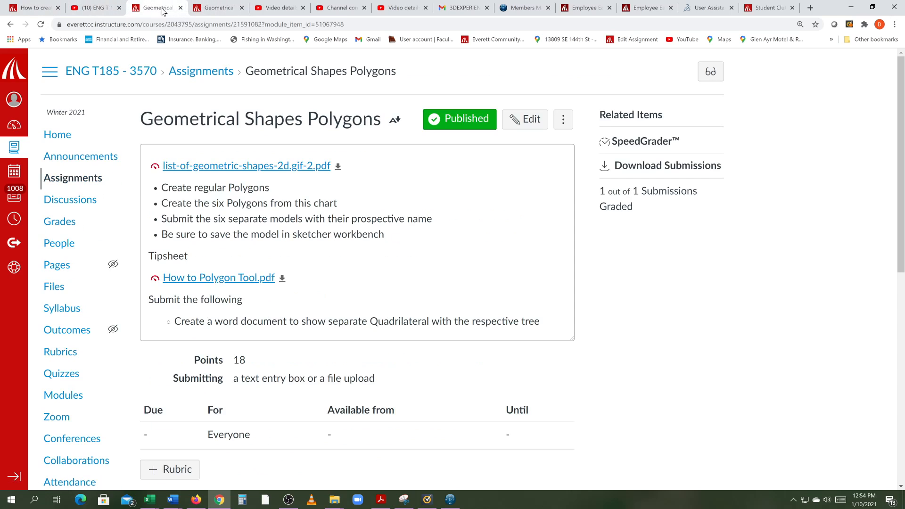
{"action": "left_click", "coordinate": [70, 180]}
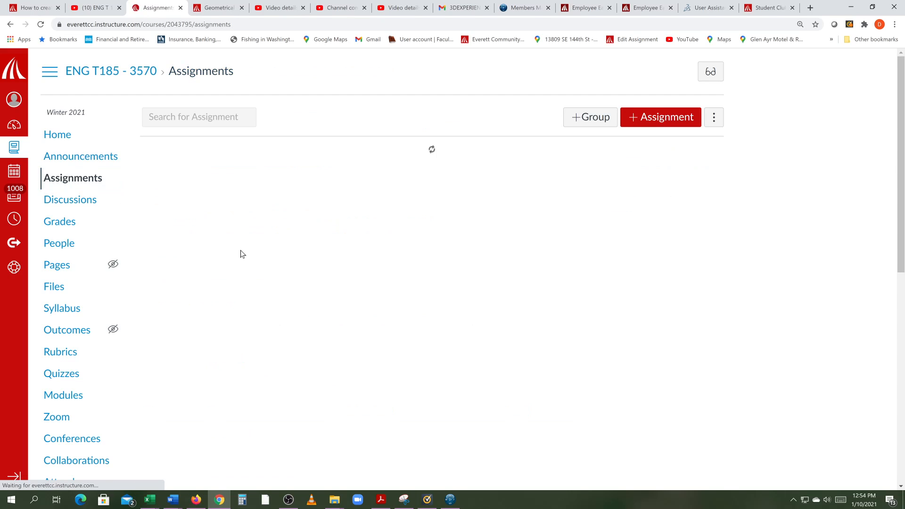
{"action": "scroll", "coordinate": [242, 252], "scroll_direction": "down", "scroll_amount": 20}
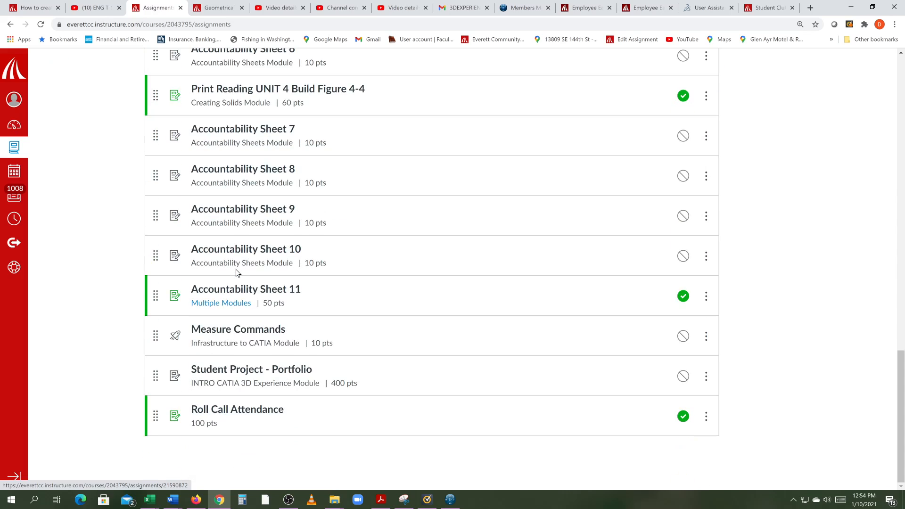
{"action": "scroll", "coordinate": [236, 270], "scroll_direction": "up", "scroll_amount": 15}
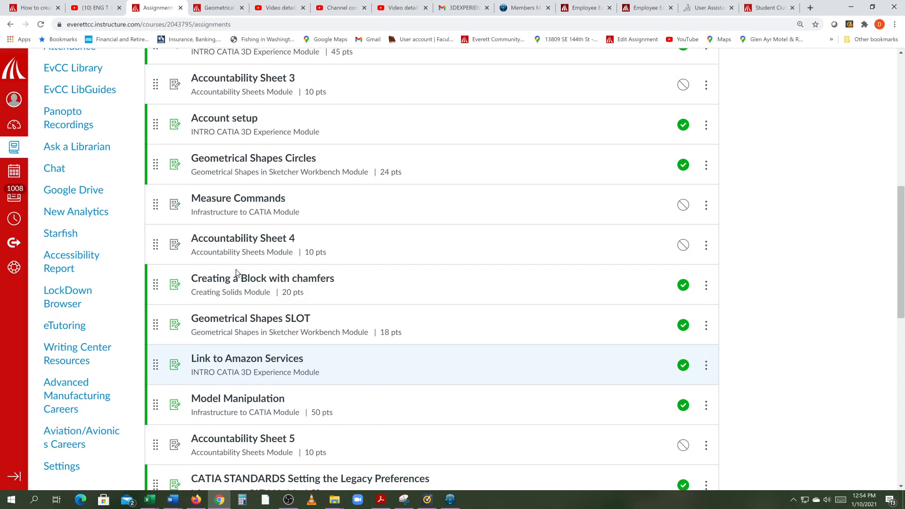
{"action": "scroll", "coordinate": [235, 269], "scroll_direction": "up", "scroll_amount": 5}
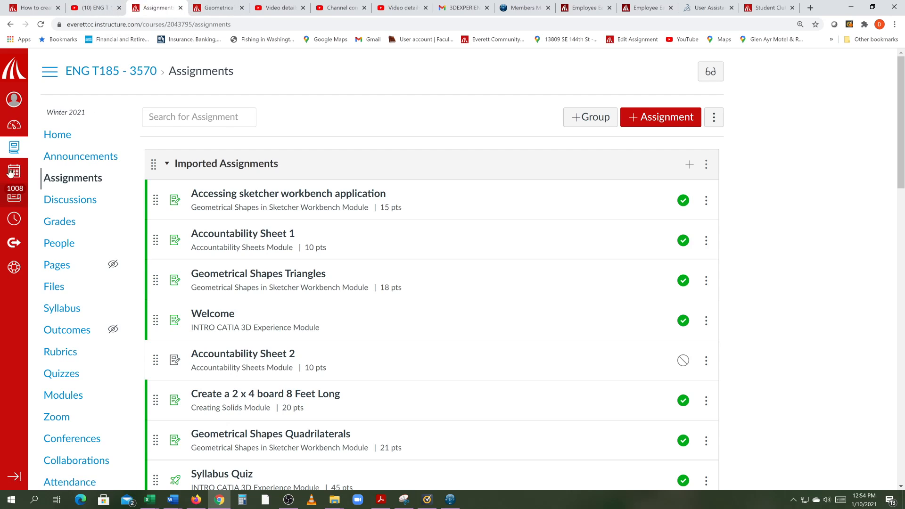
Open the ENG T185 - 3568 course's assignment list and look through the Creating Drawings - Quick references group.
{"action": "left_click", "coordinate": [13, 149]}
{"action": "left_click", "coordinate": [54, 130]}
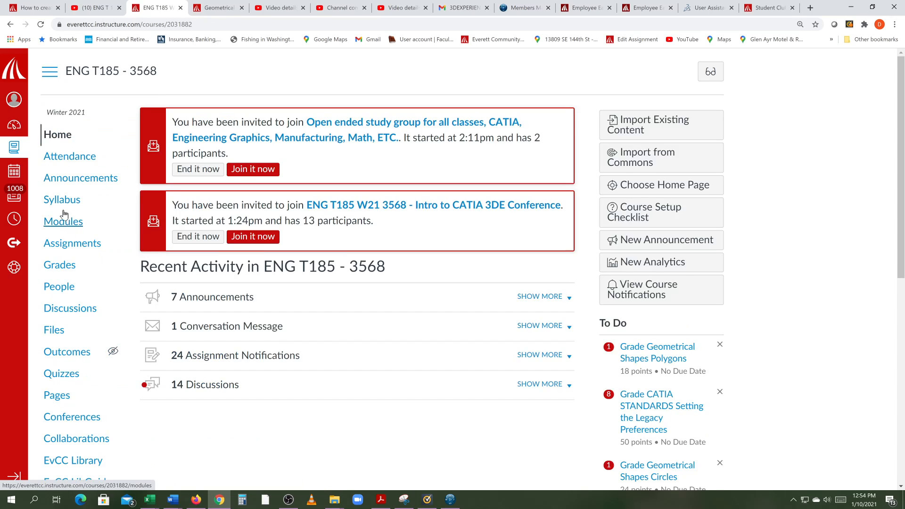
{"action": "left_click", "coordinate": [58, 240]}
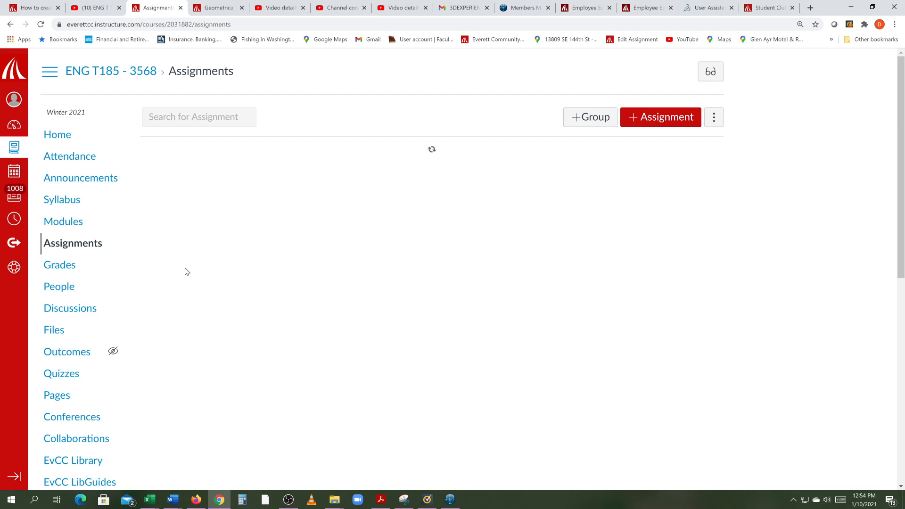
{"action": "scroll", "coordinate": [185, 273], "scroll_direction": "down", "scroll_amount": 18}
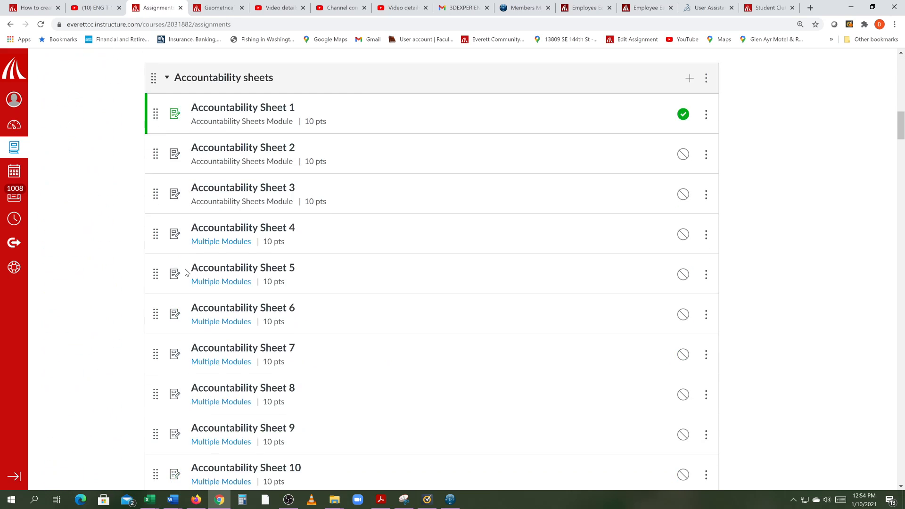
{"action": "scroll", "coordinate": [185, 272], "scroll_direction": "down", "scroll_amount": 12}
{"action": "scroll", "coordinate": [185, 269], "scroll_direction": "up", "scroll_amount": 3}
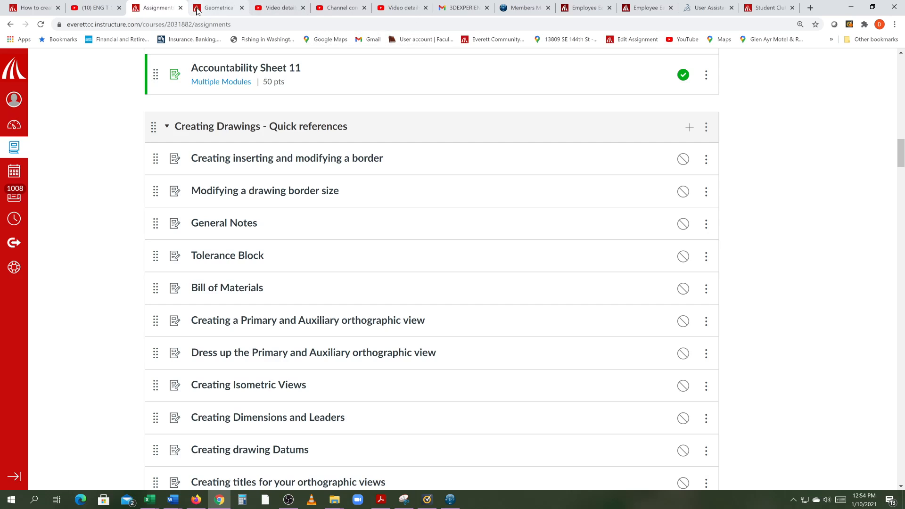
Switch back to the CATIA drawing and resize the sheet with its frame and title block to D ANSI.
{"action": "left_click", "coordinate": [450, 500]}
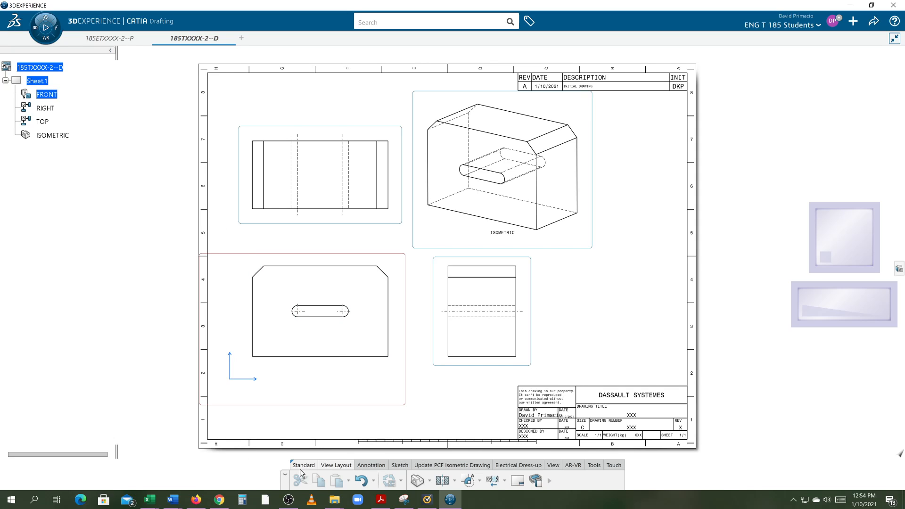
{"action": "left_click", "coordinate": [517, 481]}
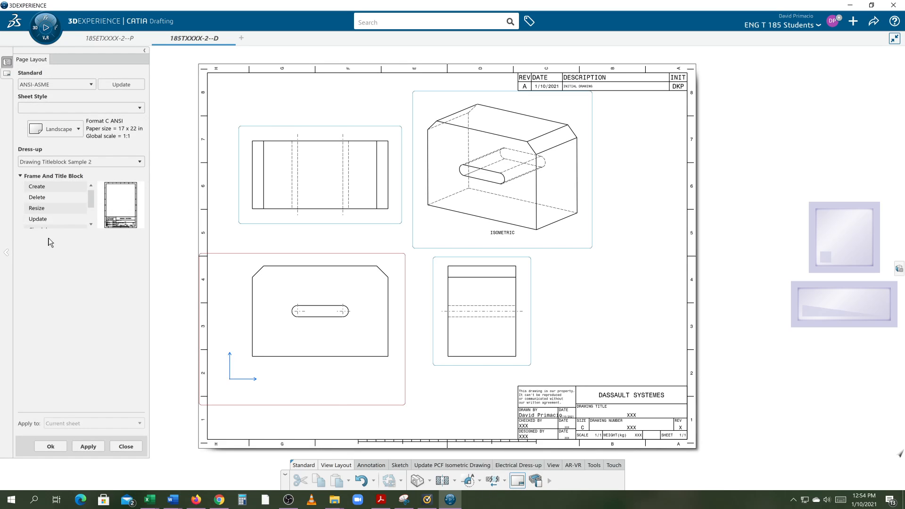
{"action": "left_click", "coordinate": [34, 209]}
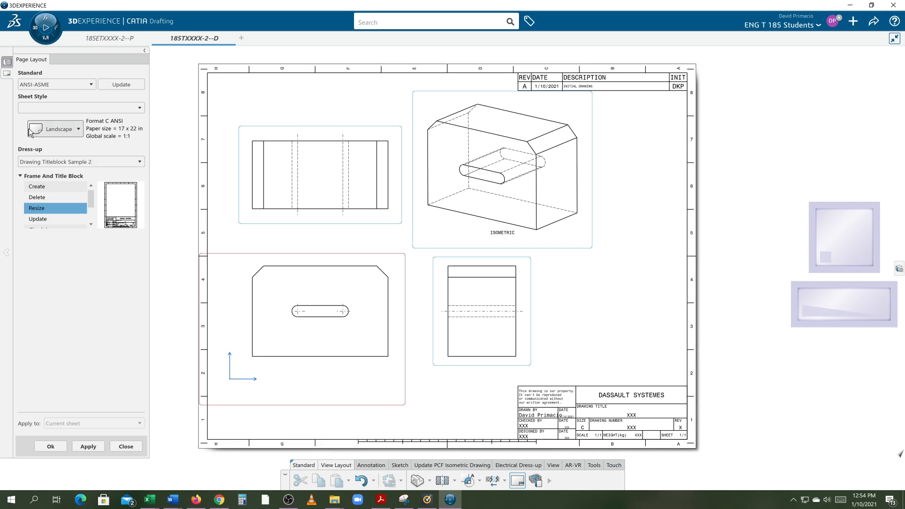
{"action": "left_click", "coordinate": [37, 108]}
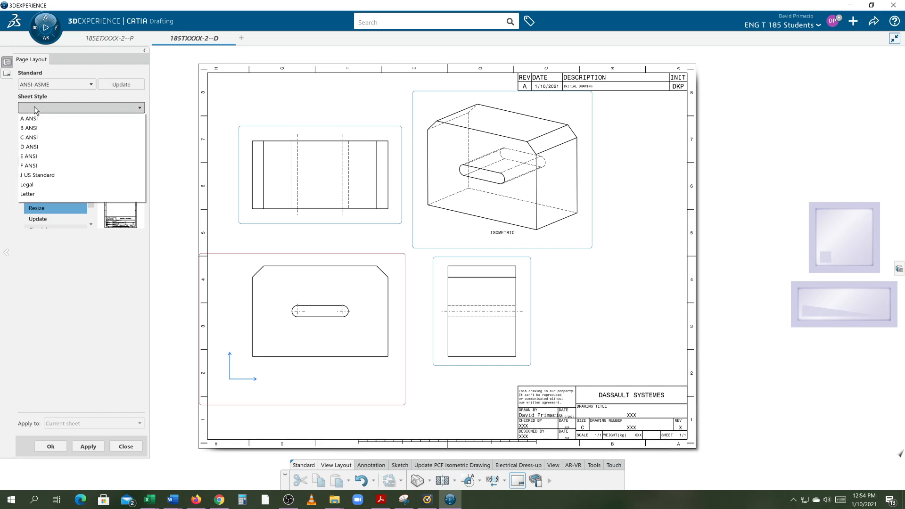
{"action": "left_click", "coordinate": [51, 147]}
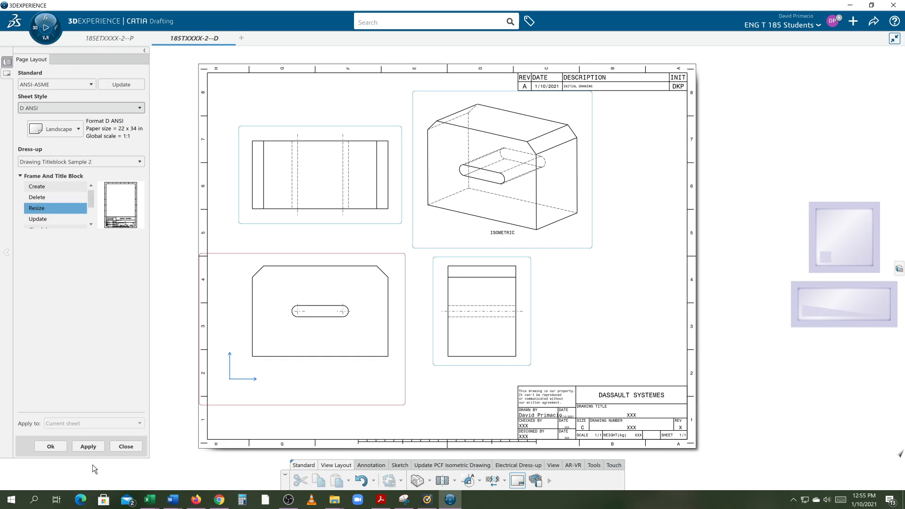
{"action": "left_click", "coordinate": [88, 447]}
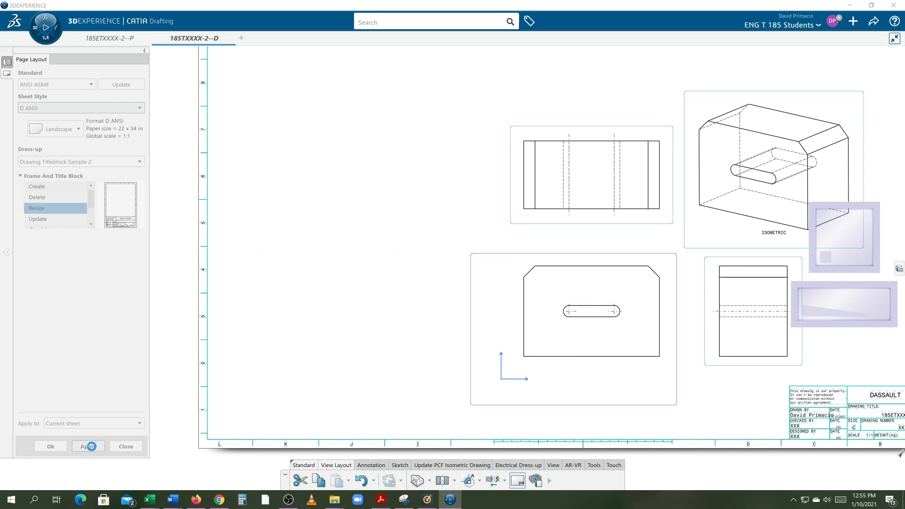
{"action": "scroll", "coordinate": [396, 283], "scroll_direction": "down", "scroll_amount": 5}
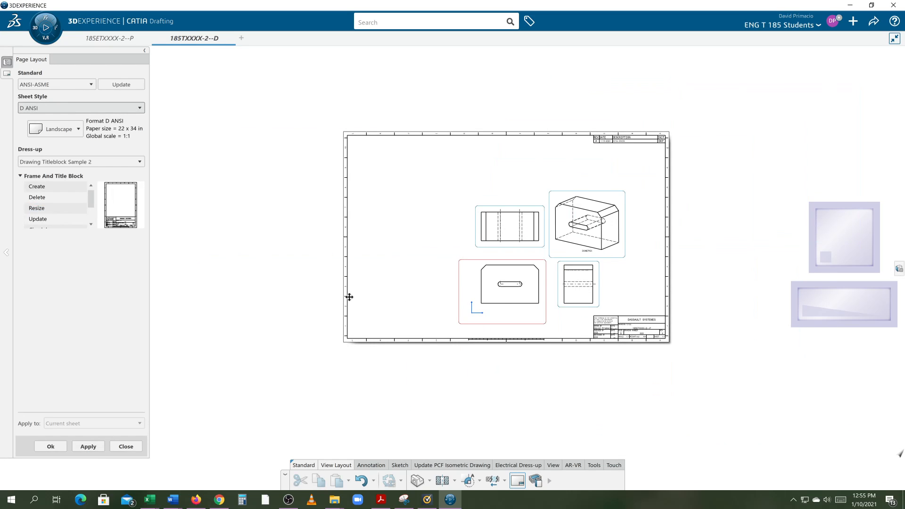
{"action": "mouse_move", "coordinate": [350, 297]}
{"action": "middle_mouse_down"}
{"action": "mouse_move", "coordinate": [351, 285]}
{"action": "mouse_move", "coordinate": [380, 301]}
{"action": "middle_mouse_up"}
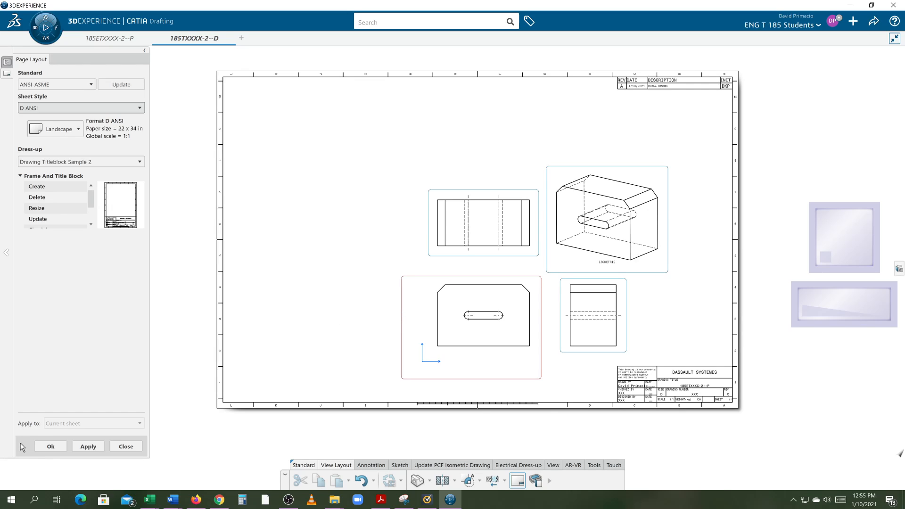
{"action": "left_click", "coordinate": [48, 448]}
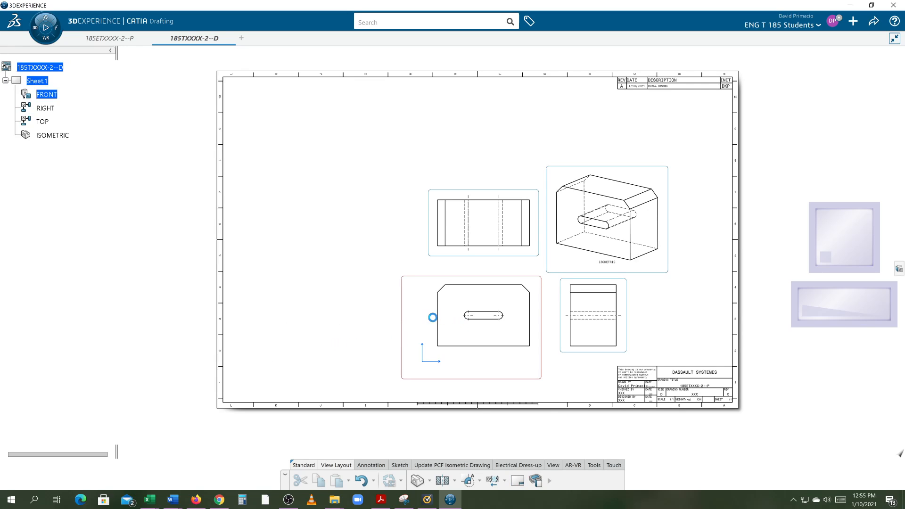
Move the front view with its projected views to the sheet's lower-left area and the isometric view above the right view.
{"action": "left_click_drag", "start_coordinate": [408, 315], "coordinate": [284, 299]}
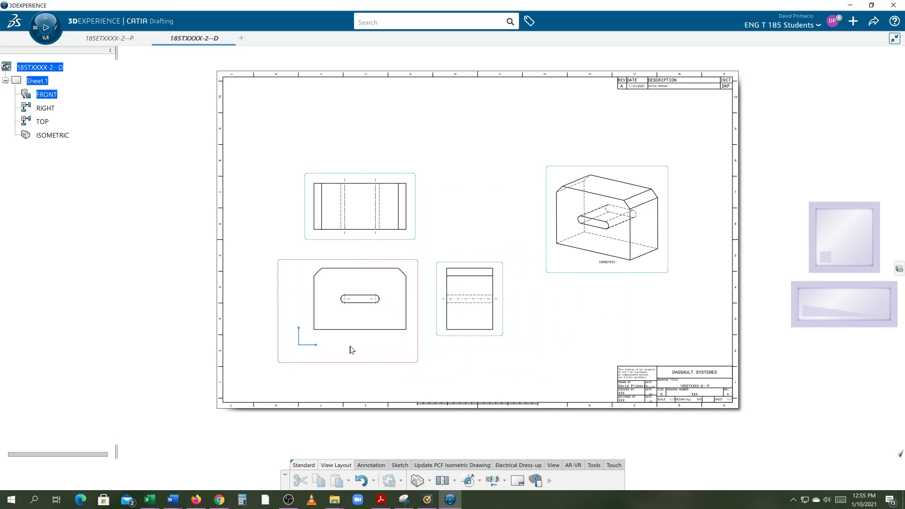
{"action": "scroll", "coordinate": [359, 363], "scroll_direction": "up", "scroll_amount": 2}
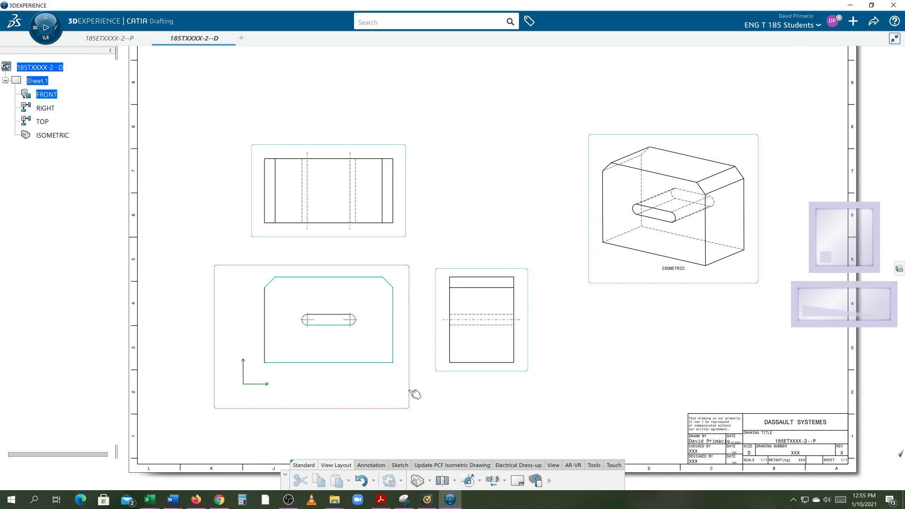
{"action": "left_click_drag", "start_coordinate": [408, 388], "coordinate": [393, 398]}
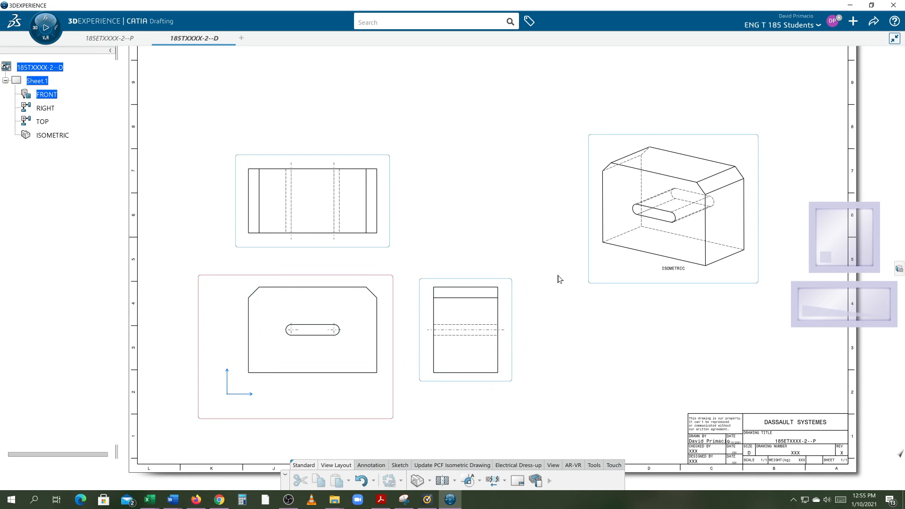
{"action": "left_click_drag", "start_coordinate": [588, 267], "coordinate": [412, 228]}
{"action": "mouse_move", "coordinate": [580, 368]}
{"action": "middle_mouse_down"}
{"action": "mouse_move", "coordinate": [615, 303]}
{"action": "mouse_move", "coordinate": [596, 307]}
{"action": "mouse_move", "coordinate": [599, 340]}
{"action": "mouse_move", "coordinate": [585, 372]}
{"action": "middle_mouse_up"}
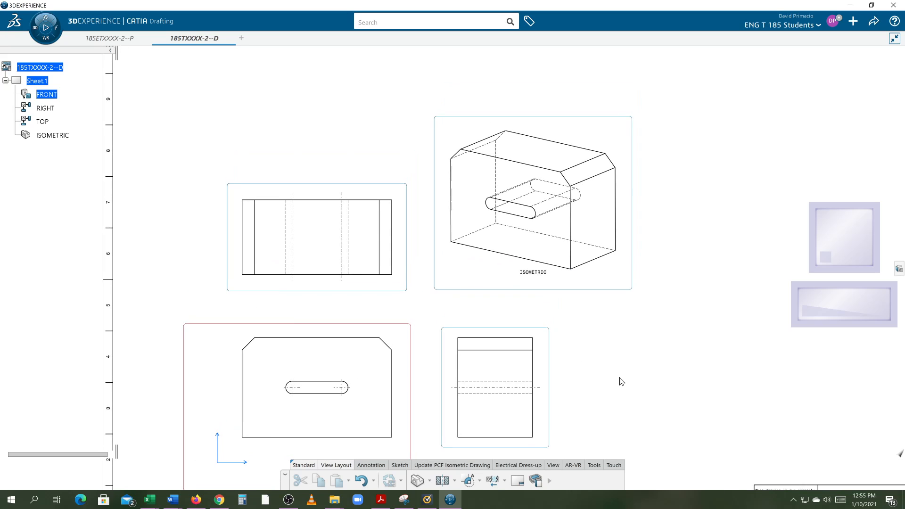
Activate the isometric view and turn off its Hidden Lines, Axis, Fillets, Center Line and Pattern dress-up options.
{"action": "left_click", "coordinate": [477, 295]}
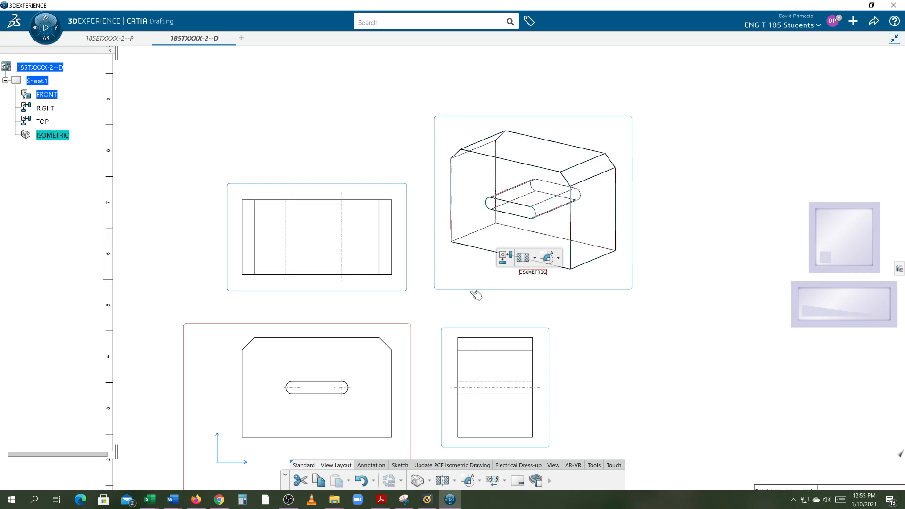
{"action": "double_click", "coordinate": [476, 294]}
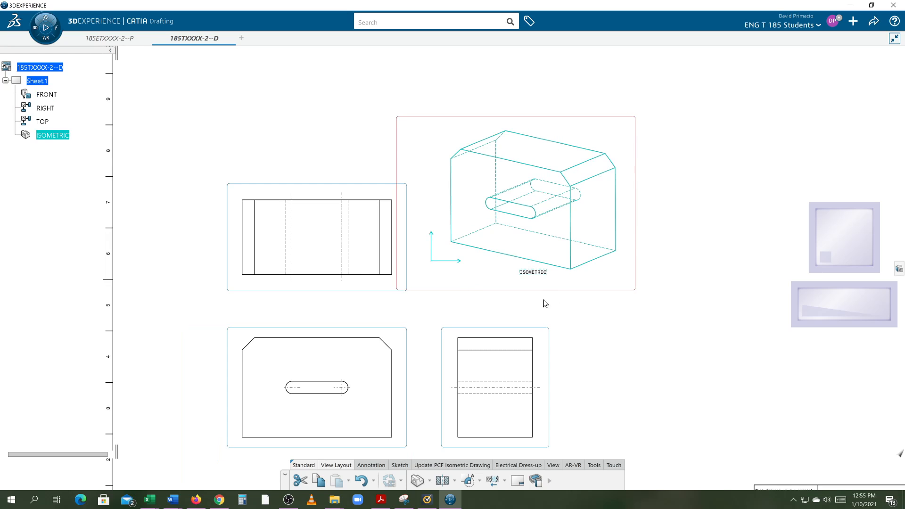
{"action": "right_click", "coordinate": [56, 139]}
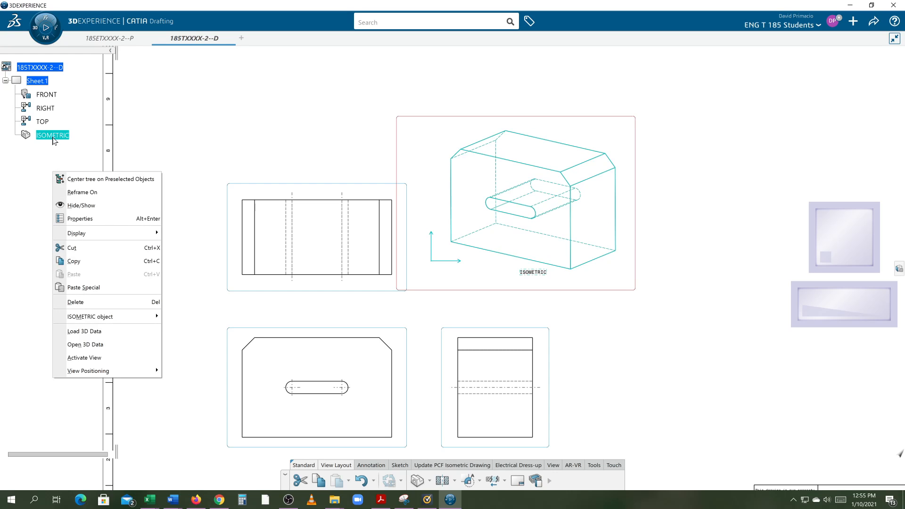
{"action": "left_click", "coordinate": [74, 219]}
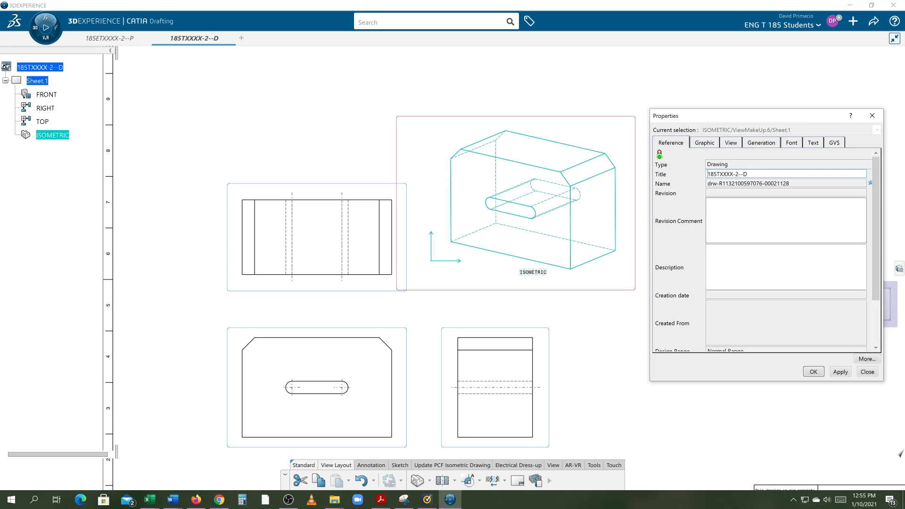
{"action": "left_click", "coordinate": [703, 143]}
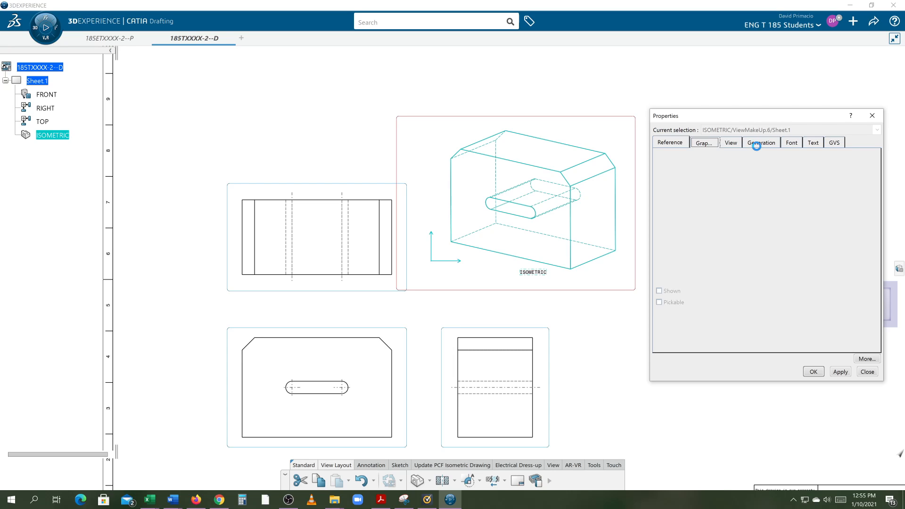
{"action": "left_click", "coordinate": [759, 144]}
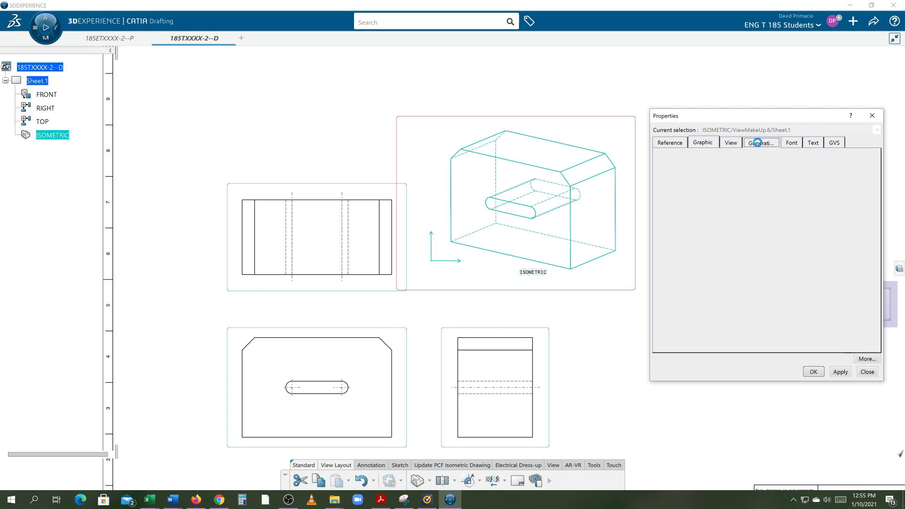
{"action": "left_click", "coordinate": [683, 166]}
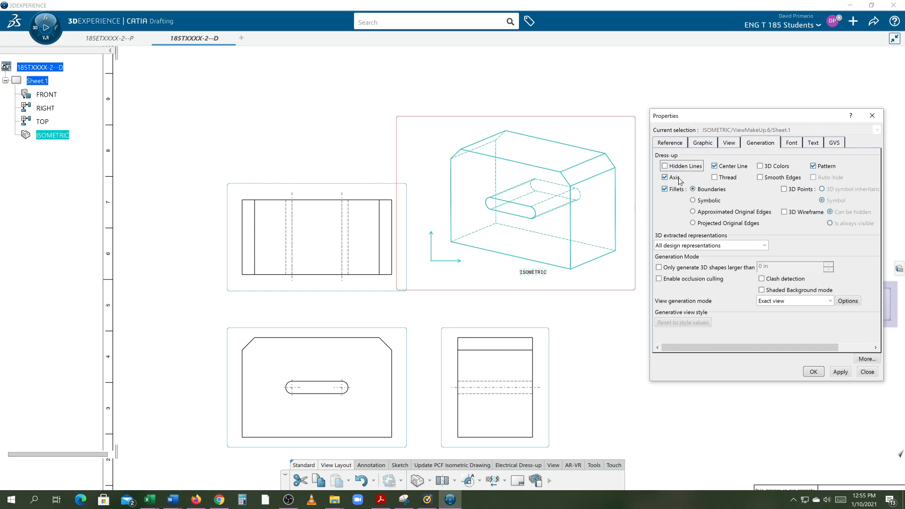
{"action": "left_click", "coordinate": [676, 178]}
{"action": "left_click", "coordinate": [678, 189]}
{"action": "left_click", "coordinate": [715, 166]}
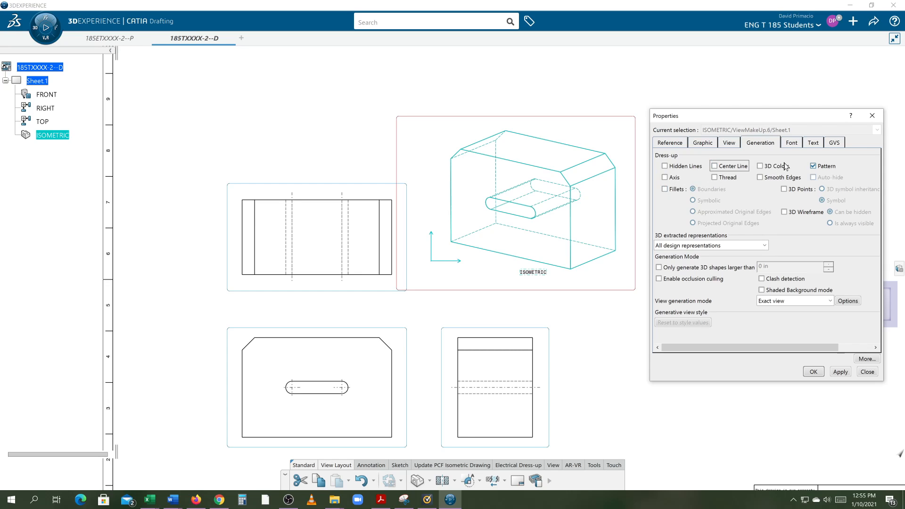
{"action": "left_click", "coordinate": [817, 167]}
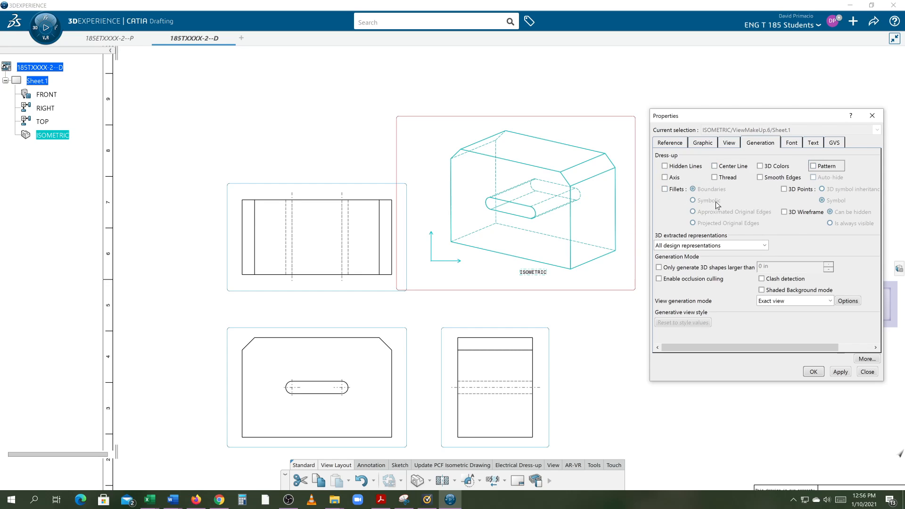
{"action": "left_click", "coordinate": [833, 373]}
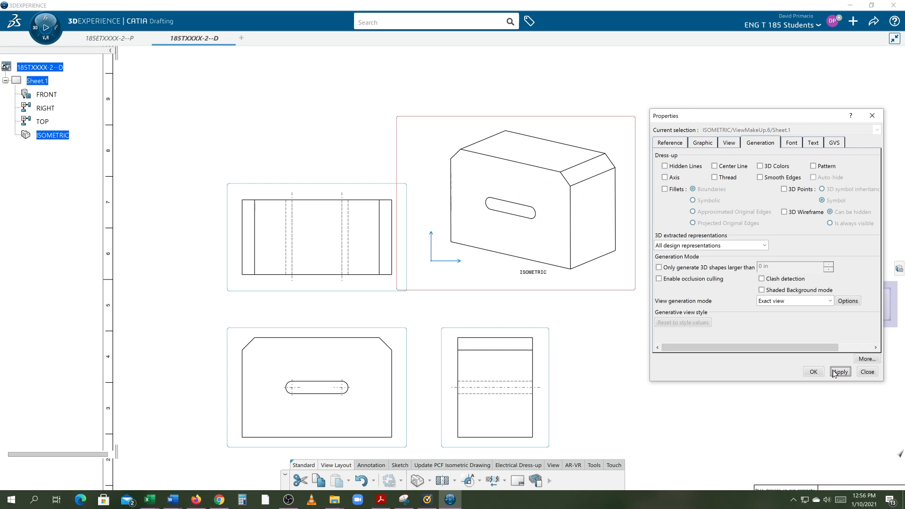
{"action": "left_click", "coordinate": [813, 373]}
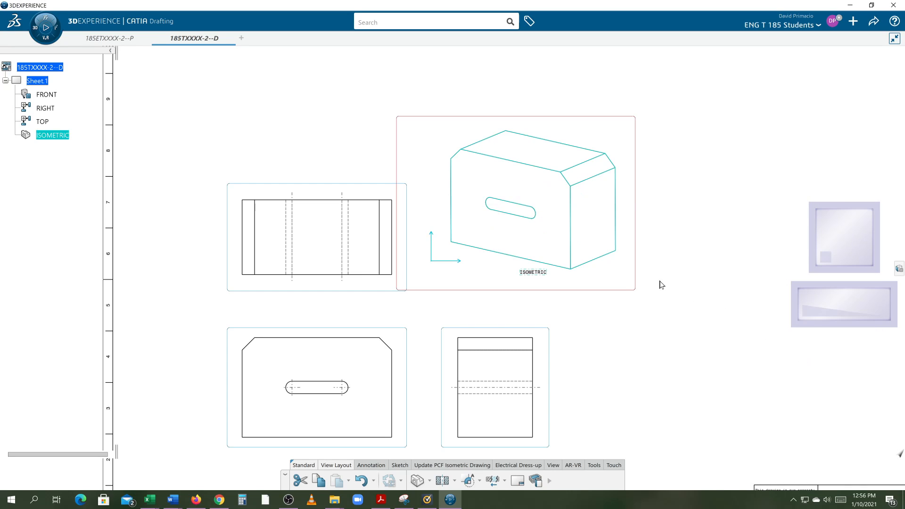
Activate the front view and turn off its Axis, Fillets and Pattern dress-up options.
{"action": "left_click", "coordinate": [632, 333]}
{"action": "mouse_move", "coordinate": [642, 330]}
{"action": "middle_mouse_down"}
{"action": "mouse_move", "coordinate": [623, 299]}
{"action": "mouse_move", "coordinate": [637, 233]}
{"action": "middle_mouse_up"}
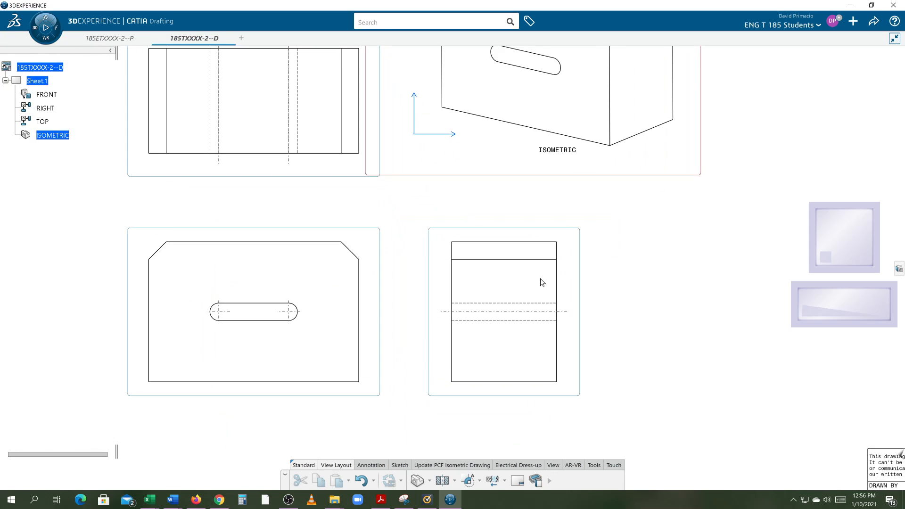
{"action": "middle_click_drag", "start_coordinate": [291, 343], "coordinate": [437, 311]}
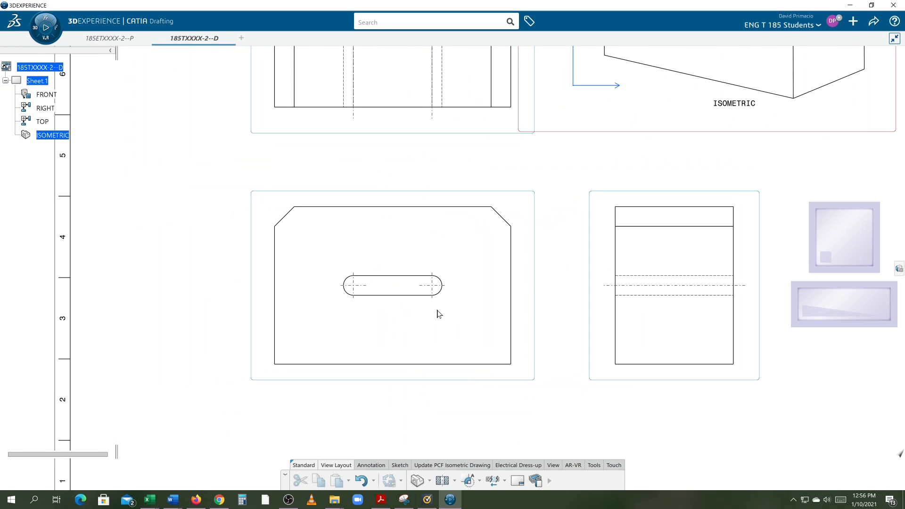
{"action": "left_click", "coordinate": [468, 384]}
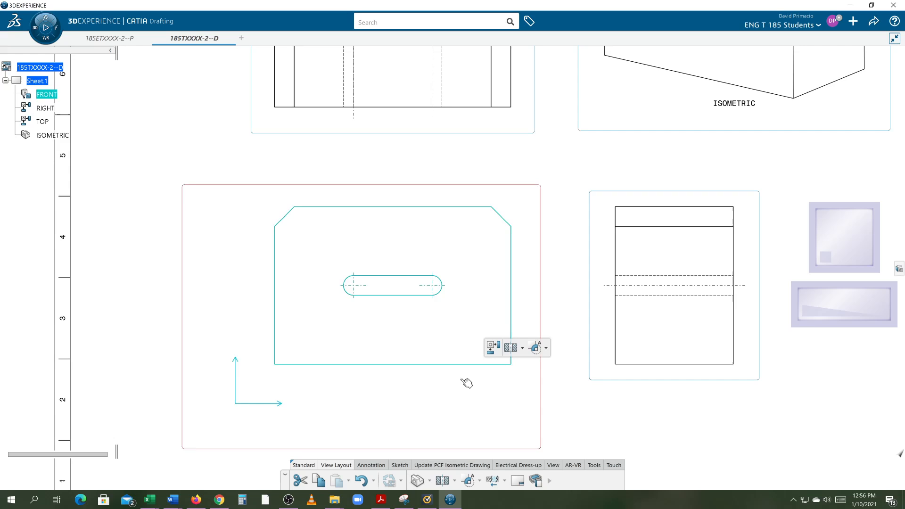
{"action": "right_click", "coordinate": [49, 95]}
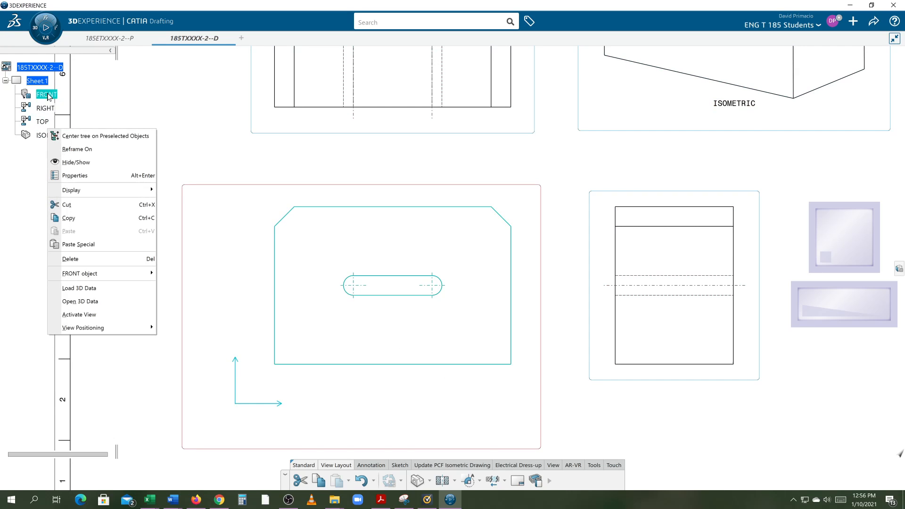
{"action": "left_click", "coordinate": [75, 175]}
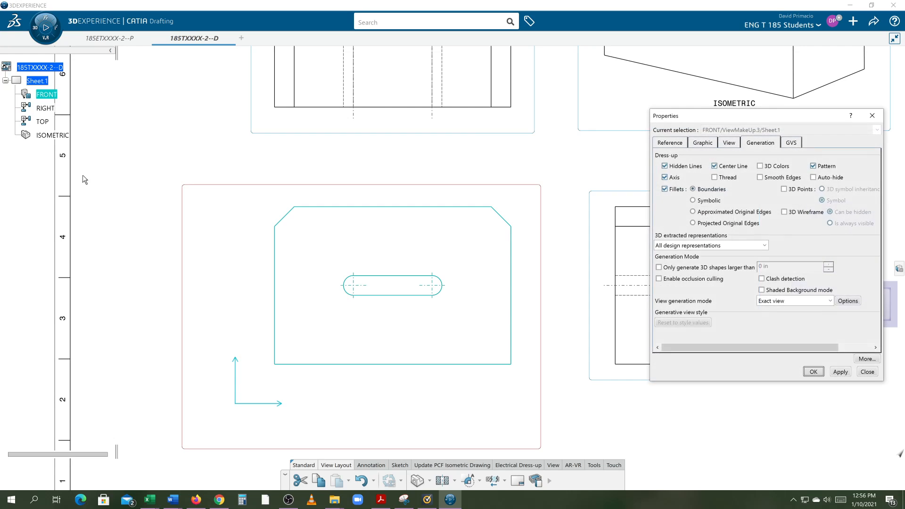
{"action": "left_click", "coordinate": [674, 179]}
{"action": "left_click", "coordinate": [665, 189]}
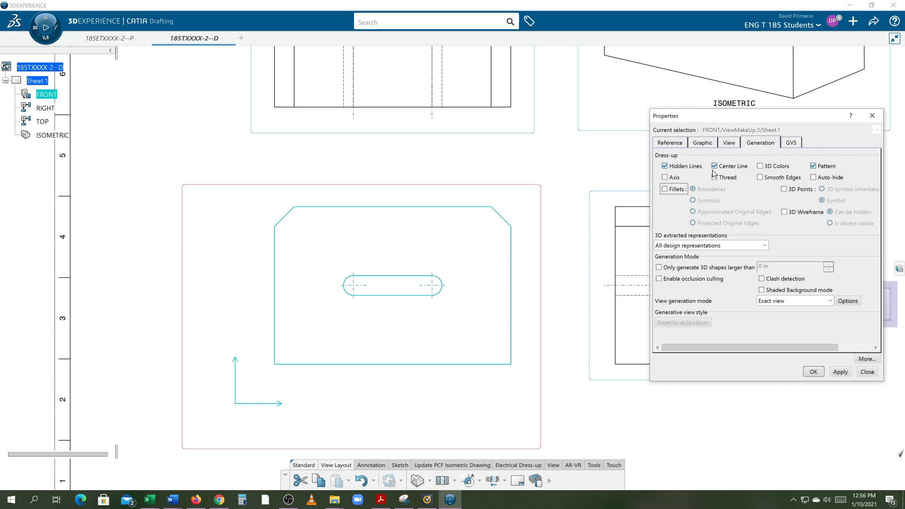
{"action": "left_click", "coordinate": [814, 166]}
{"action": "left_click", "coordinate": [840, 372]}
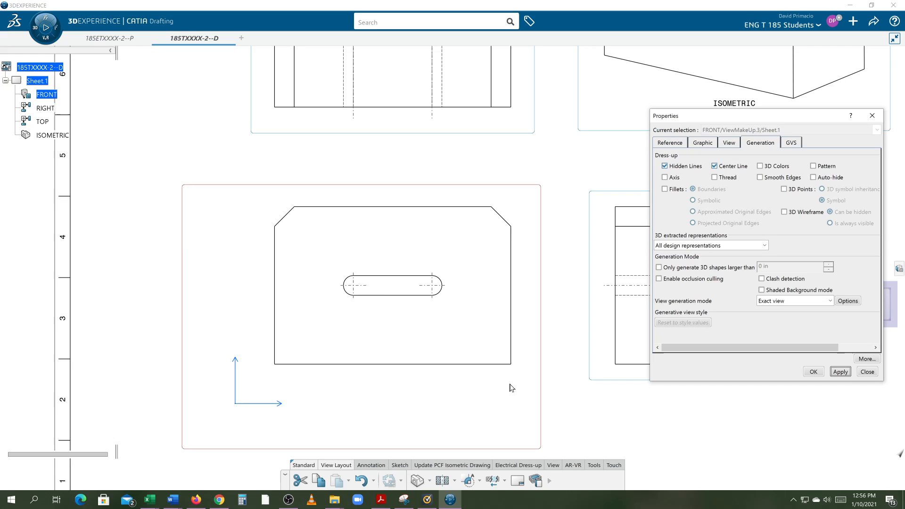
{"action": "left_click", "coordinate": [812, 372]}
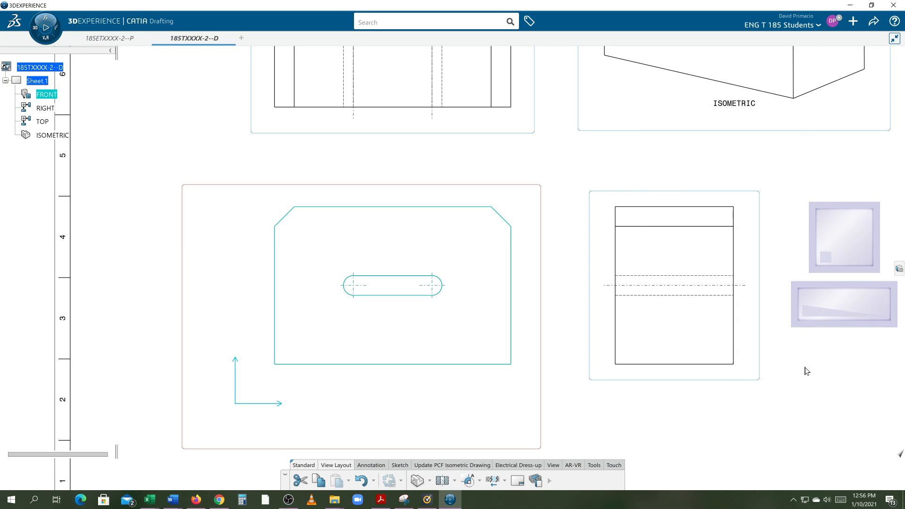
Activate the right view and turn off its Fillets, Pattern and Center Line dress-up options.
{"action": "middle_click_drag", "start_coordinate": [578, 394], "coordinate": [542, 370]}
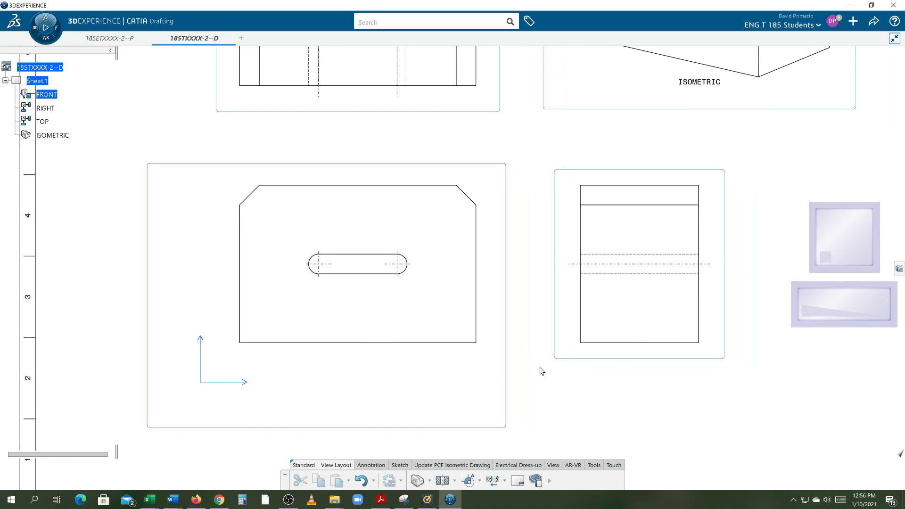
{"action": "double_click", "coordinate": [579, 361]}
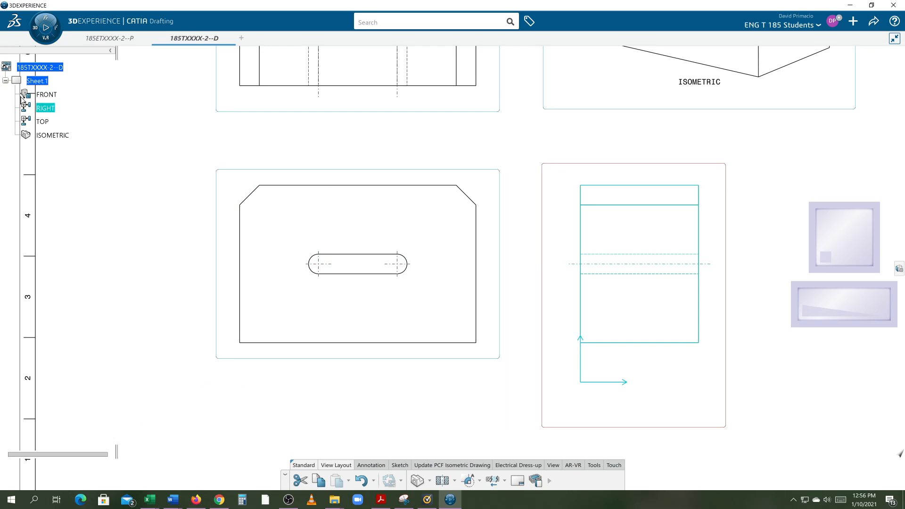
{"action": "right_click", "coordinate": [46, 109]}
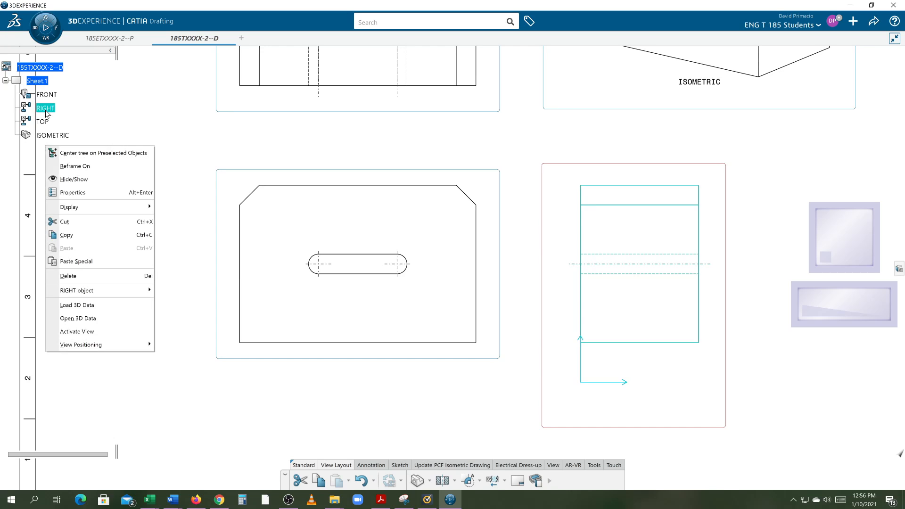
{"action": "left_click", "coordinate": [73, 193]}
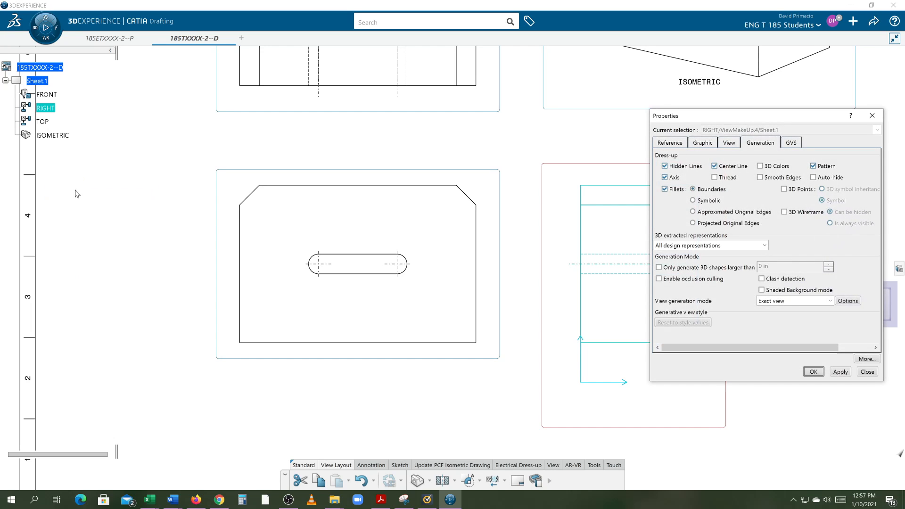
{"action": "left_click", "coordinate": [682, 191]}
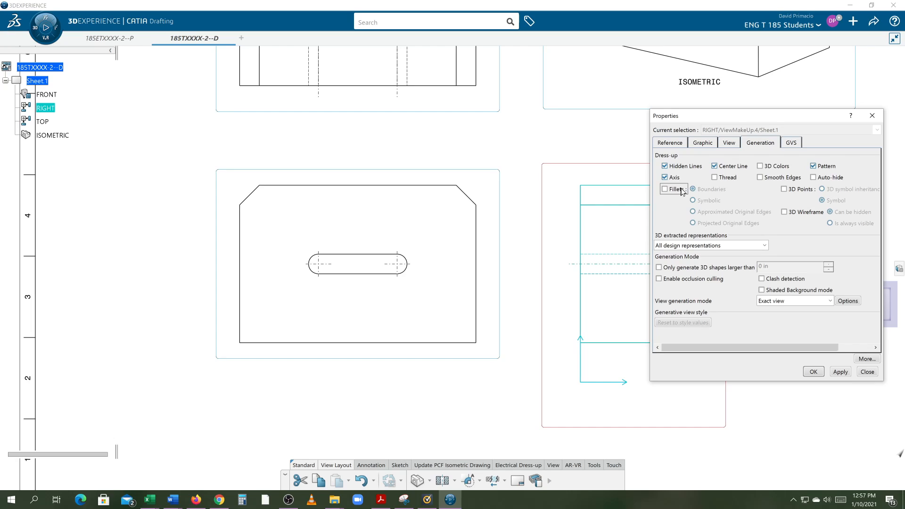
{"action": "left_click", "coordinate": [812, 167]}
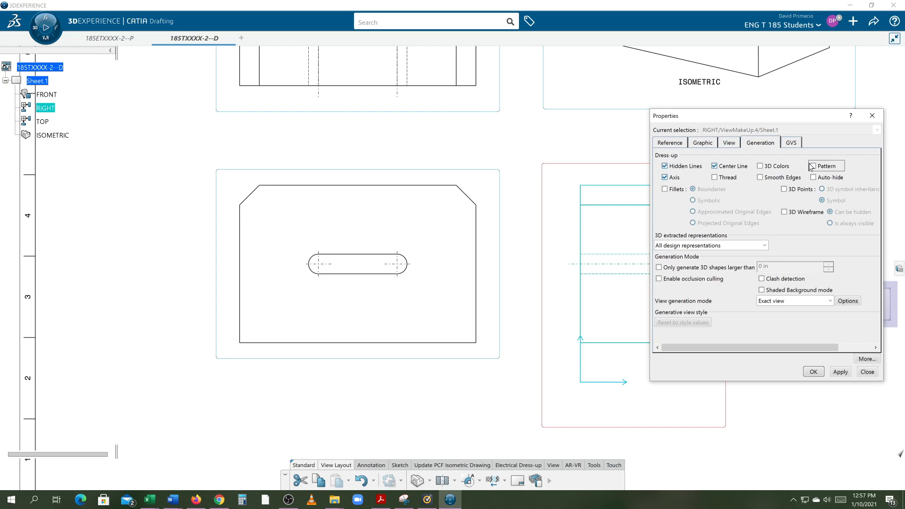
{"action": "left_click", "coordinate": [715, 167]}
{"action": "mouse_move", "coordinate": [744, 120]}
{"action": "left_mouse_down"}
{"action": "mouse_move", "coordinate": [515, 283]}
{"action": "mouse_move", "coordinate": [386, 154]}
{"action": "left_mouse_up"}
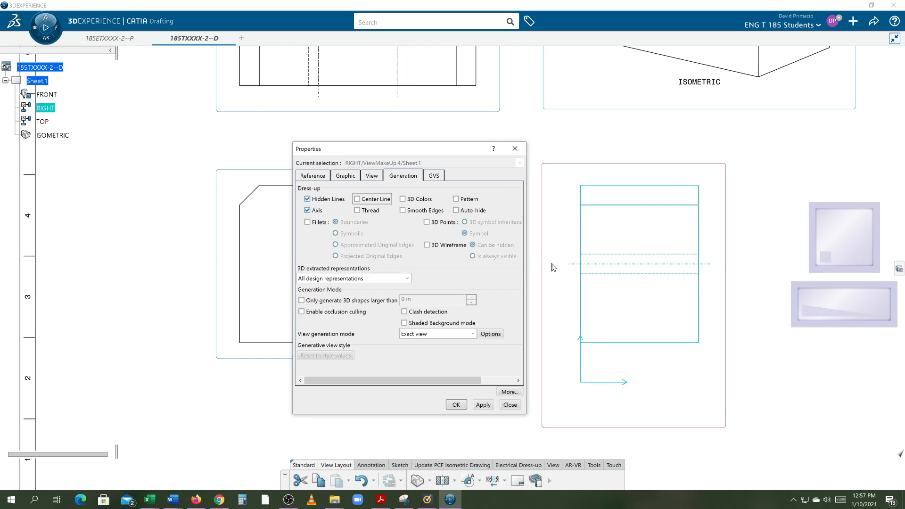
{"action": "left_click", "coordinate": [456, 405]}
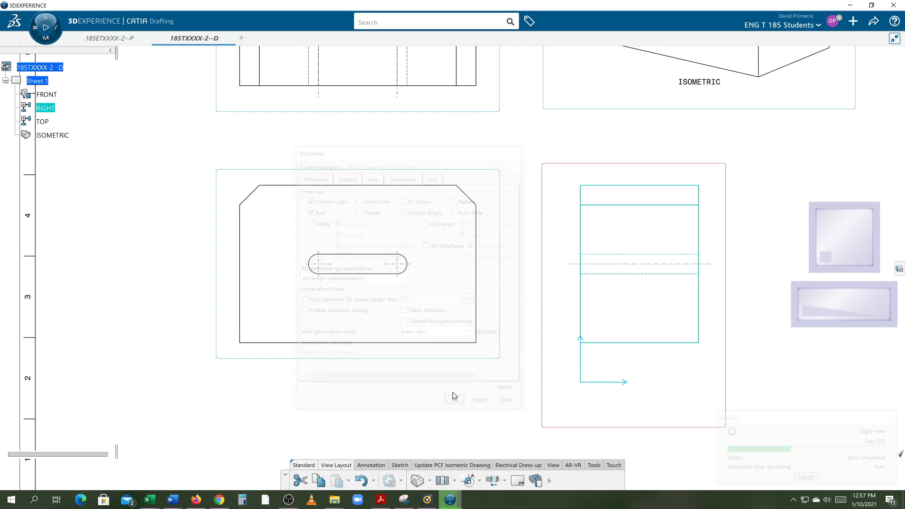
Select all four views and set their lines and curves thickness to 5: 0.05512 in.
{"action": "middle_click_drag", "start_coordinate": [152, 280], "coordinate": [159, 379]}
{"action": "mouse_move", "coordinate": [185, 242]}
{"action": "middle_mouse_down"}
{"action": "mouse_move", "coordinate": [198, 268]}
{"action": "mouse_move", "coordinate": [194, 324]}
{"action": "mouse_move", "coordinate": [229, 306]}
{"action": "mouse_move", "coordinate": [225, 287]}
{"action": "mouse_move", "coordinate": [270, 311]}
{"action": "middle_mouse_up"}
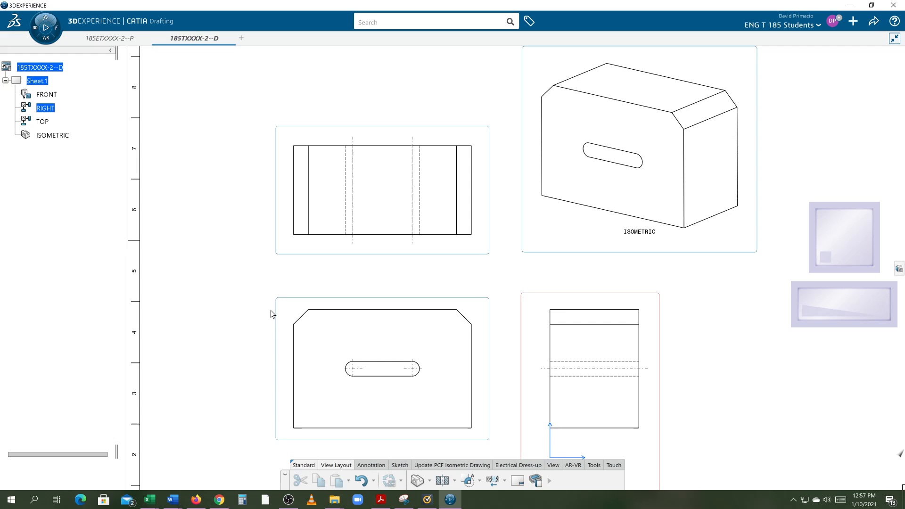
{"action": "mouse_move", "coordinate": [434, 285]}
{"action": "middle_mouse_down"}
{"action": "mouse_move", "coordinate": [370, 289]}
{"action": "mouse_move", "coordinate": [377, 304]}
{"action": "middle_mouse_up"}
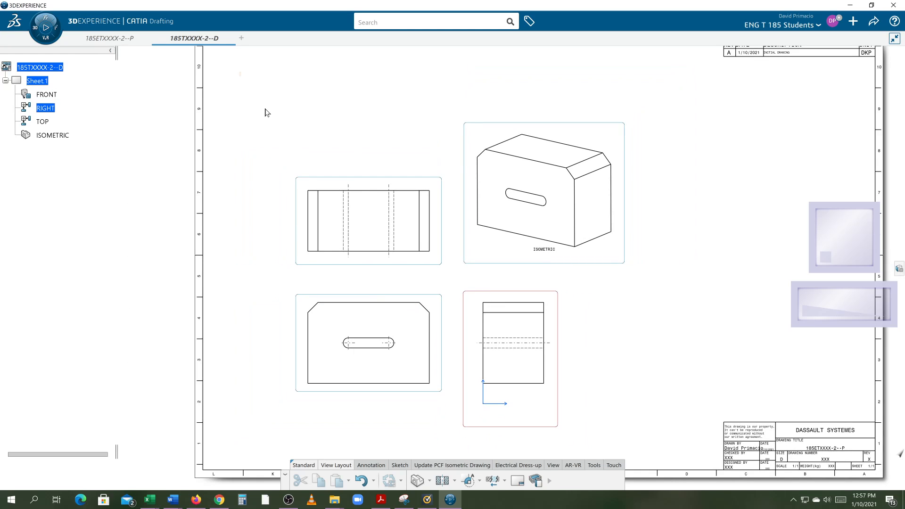
{"action": "left_click_drag", "start_coordinate": [240, 72], "coordinate": [688, 435]}
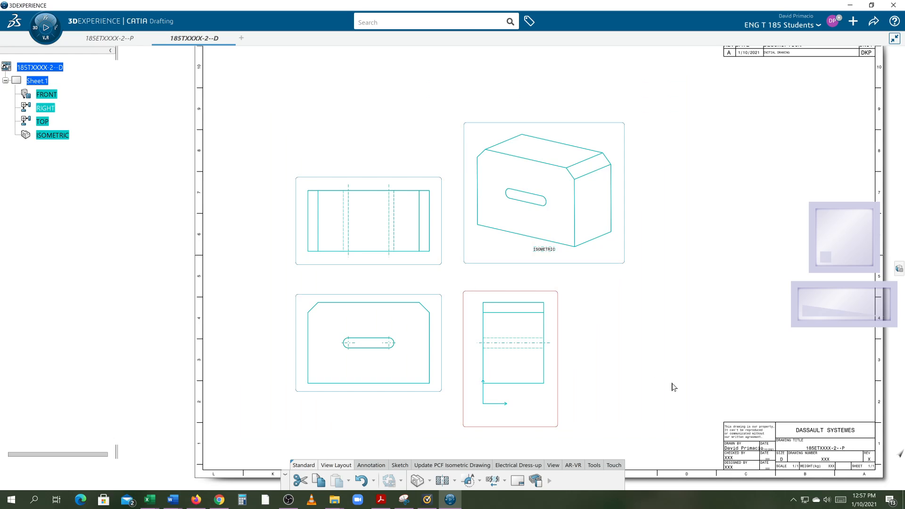
{"action": "right_click", "coordinate": [608, 238]}
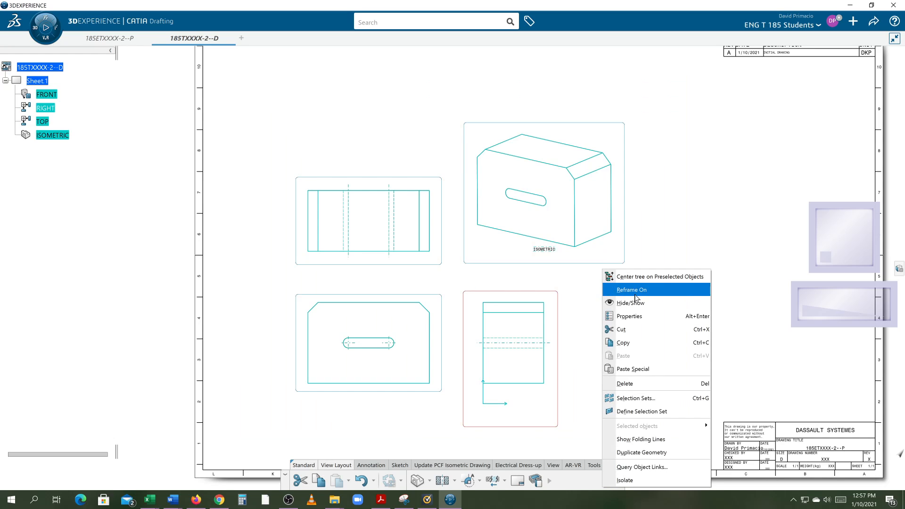
{"action": "left_click", "coordinate": [632, 316]}
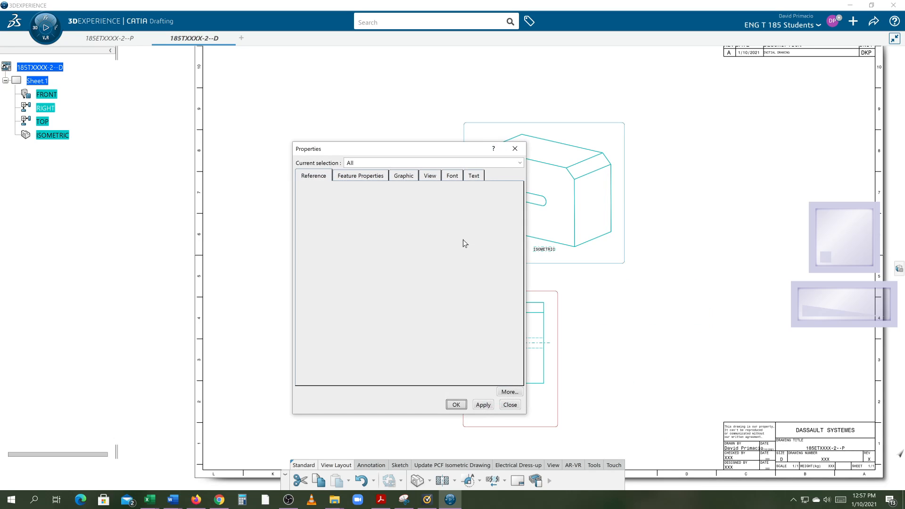
{"action": "left_click", "coordinate": [403, 177]}
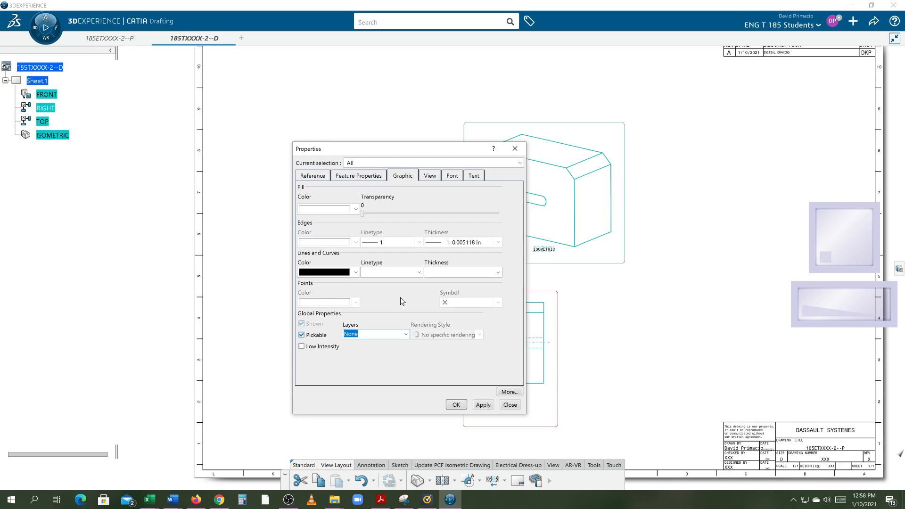
{"action": "left_click", "coordinate": [448, 277]}
{"action": "left_click", "coordinate": [448, 277]}
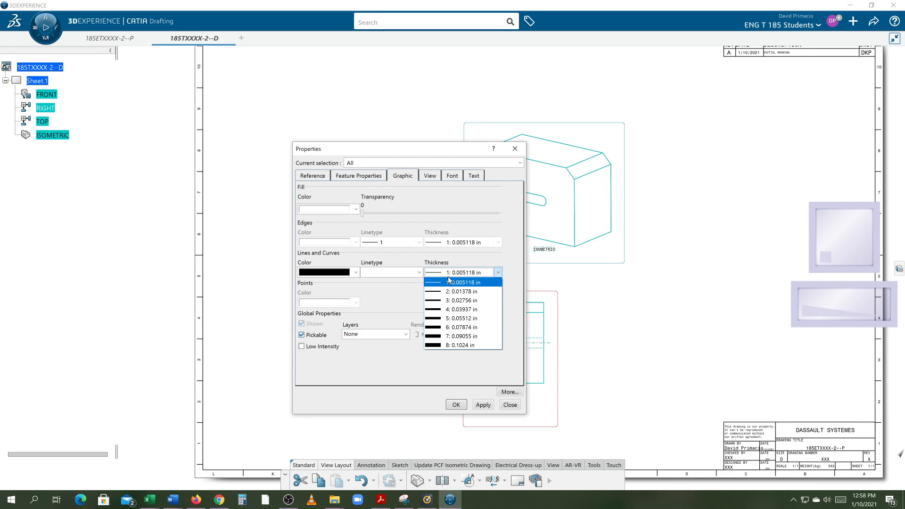
{"action": "left_click", "coordinate": [459, 324]}
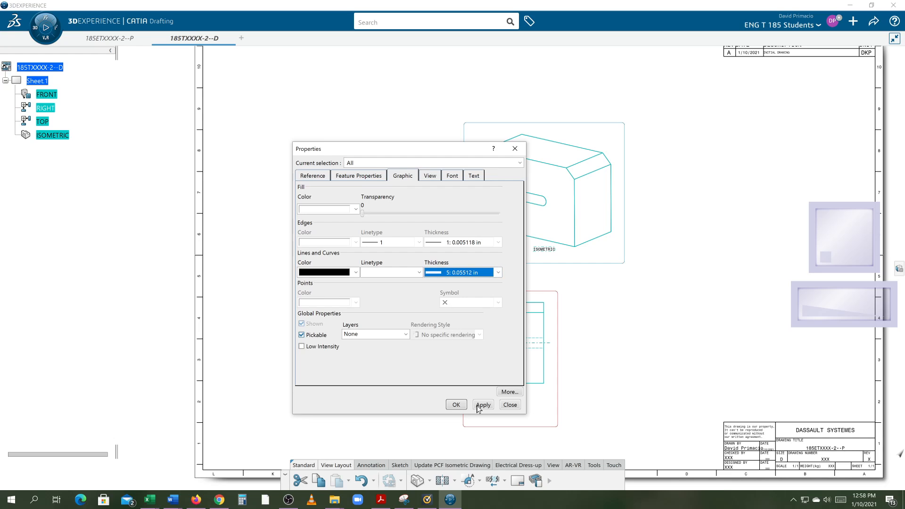
{"action": "left_click", "coordinate": [465, 405]}
{"action": "left_click", "coordinate": [647, 325]}
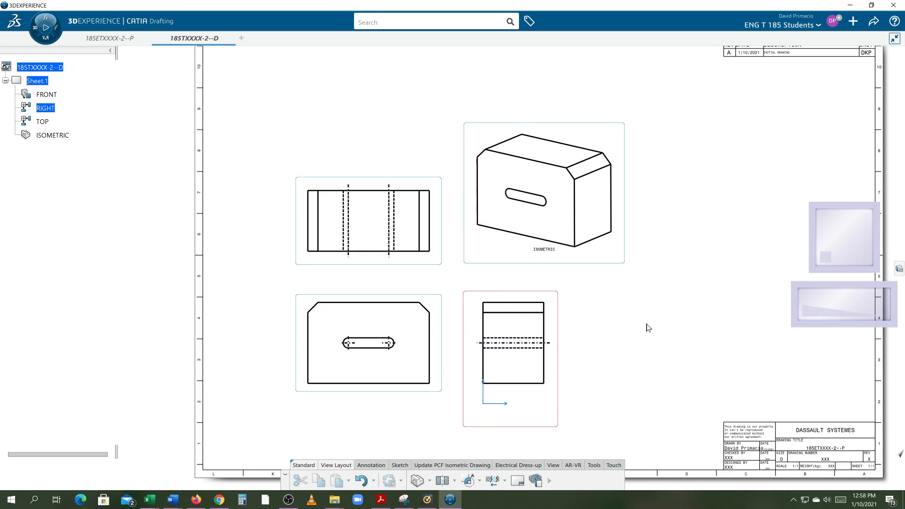
Undo the line thickness change on the four views and clear the selection.
{"action": "middle_click_drag", "start_coordinate": [439, 334], "coordinate": [438, 211]}
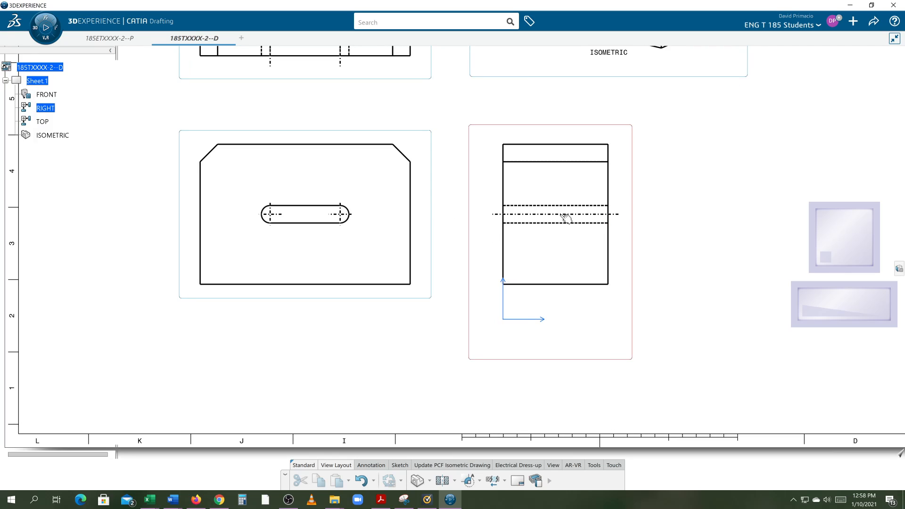
{"action": "middle_click_drag", "start_coordinate": [362, 230], "coordinate": [361, 276]}
{"action": "middle_click_drag", "start_coordinate": [363, 154], "coordinate": [352, 250]}
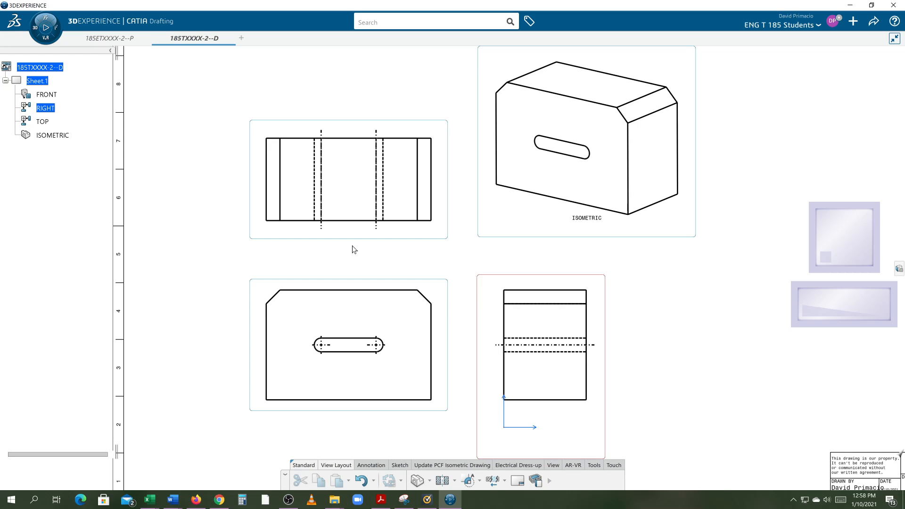
{"action": "key", "text": "ctrl+a"}
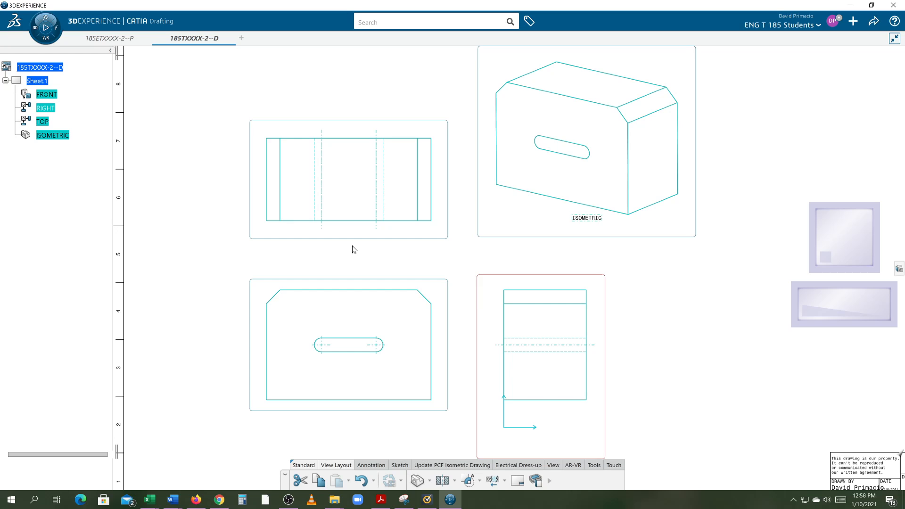
{"action": "left_click", "coordinate": [234, 250]}
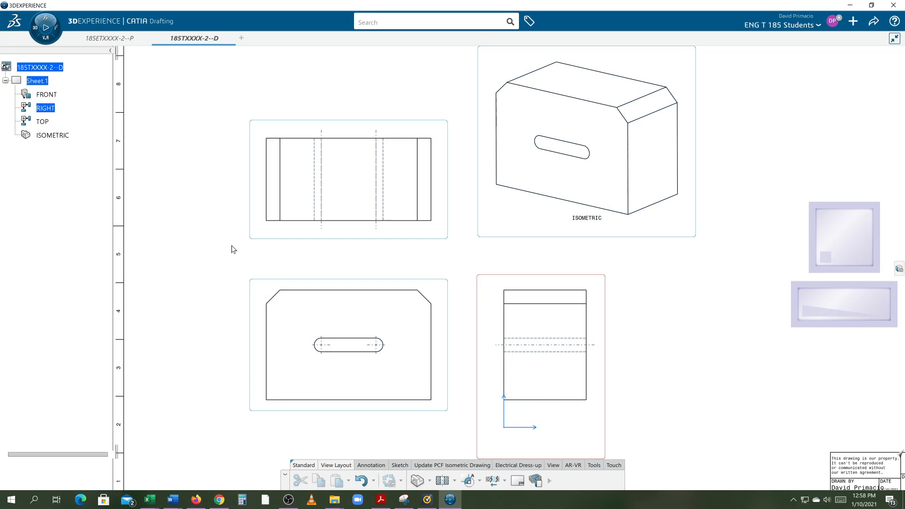
{"action": "left_click", "coordinate": [296, 506]}
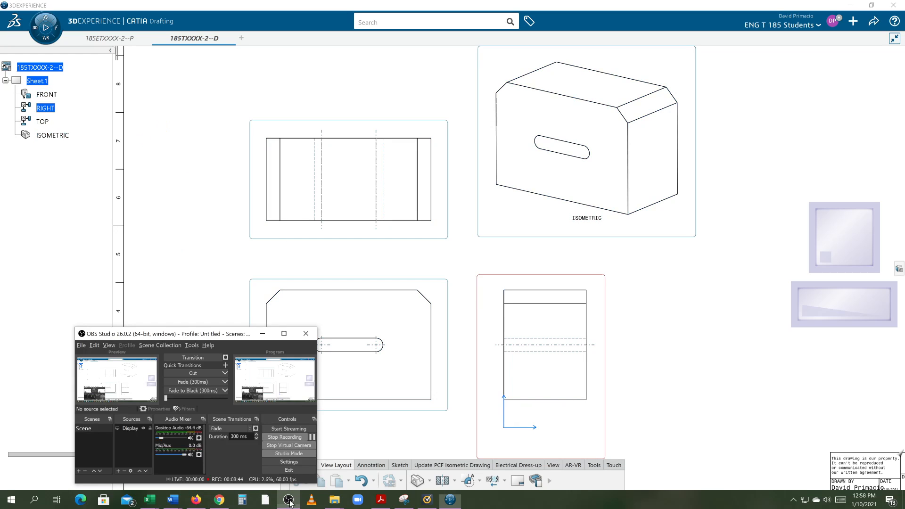
{"action": "left_click", "coordinate": [332, 439]}
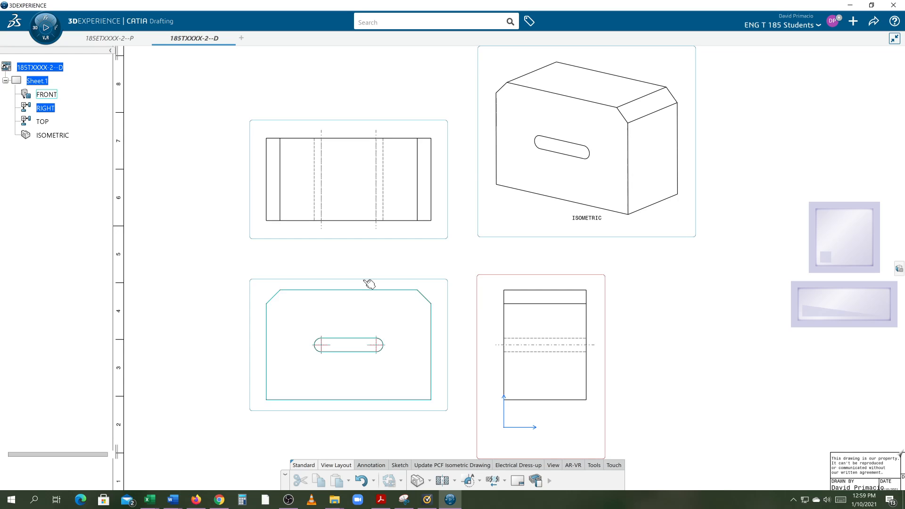
Turn off the front view's Hidden Lines and Center Line dress-up options.
{"action": "right_click", "coordinate": [46, 94]}
{"action": "left_click", "coordinate": [71, 174]}
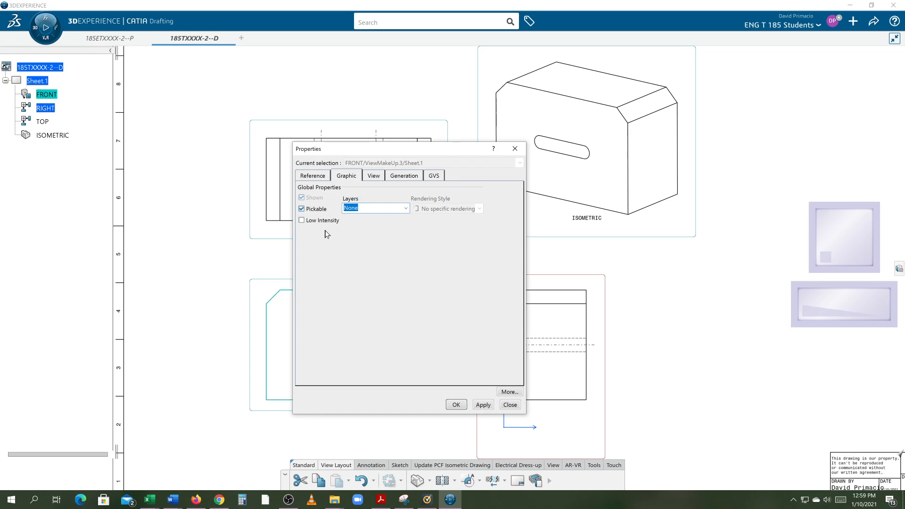
{"action": "left_click", "coordinate": [401, 175]}
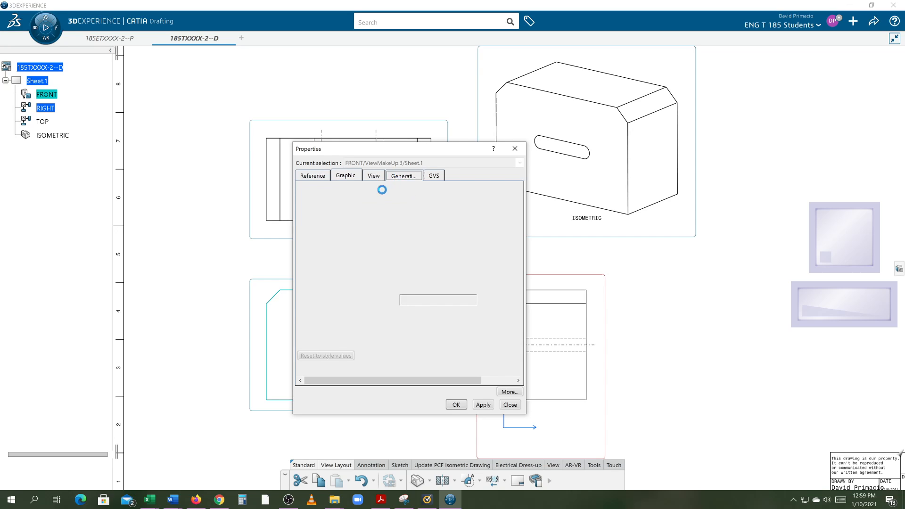
{"action": "left_click", "coordinate": [320, 200]}
{"action": "left_click", "coordinate": [370, 200]}
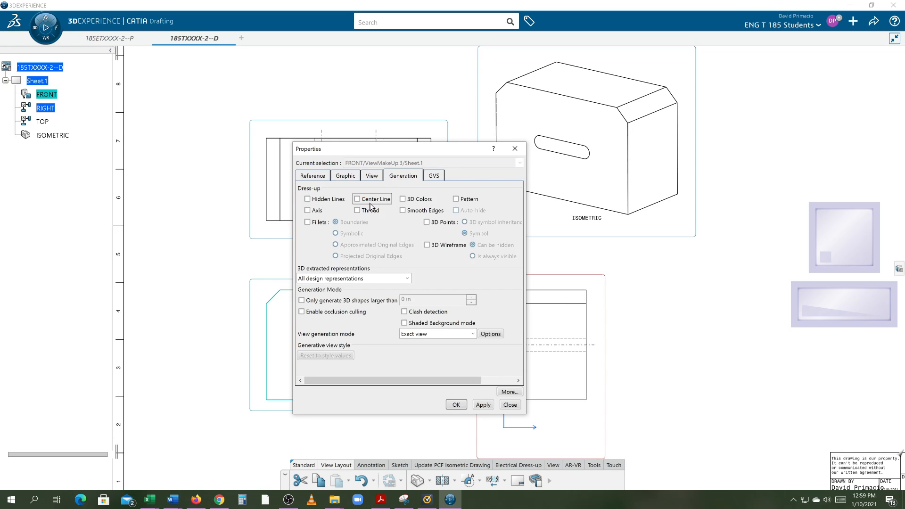
{"action": "left_click", "coordinate": [460, 406]}
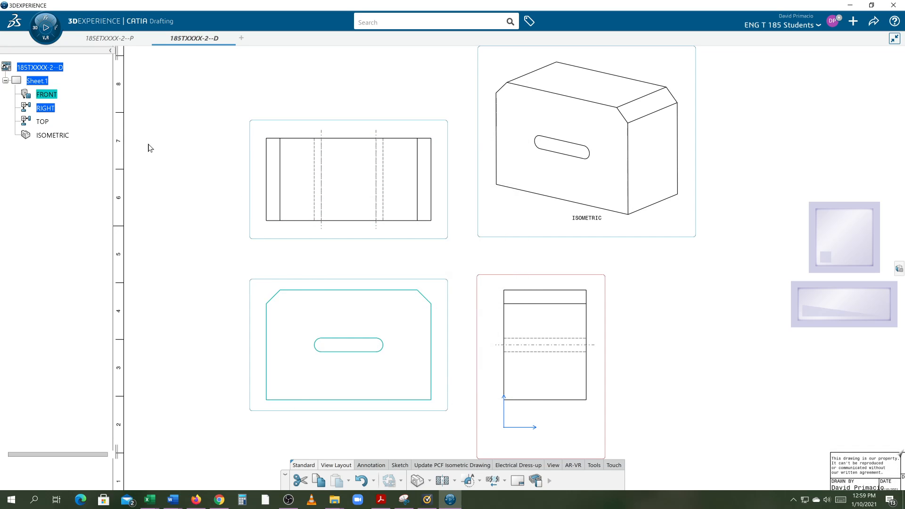
Turn off the right view's Hidden Lines and Axis dress-up options.
{"action": "left_click", "coordinate": [45, 111]}
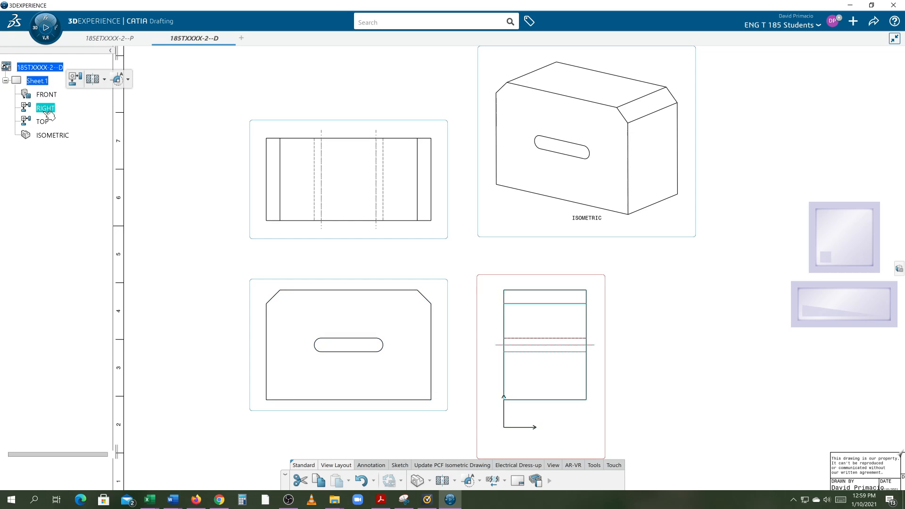
{"action": "right_click", "coordinate": [49, 115]}
{"action": "left_click", "coordinate": [71, 193]}
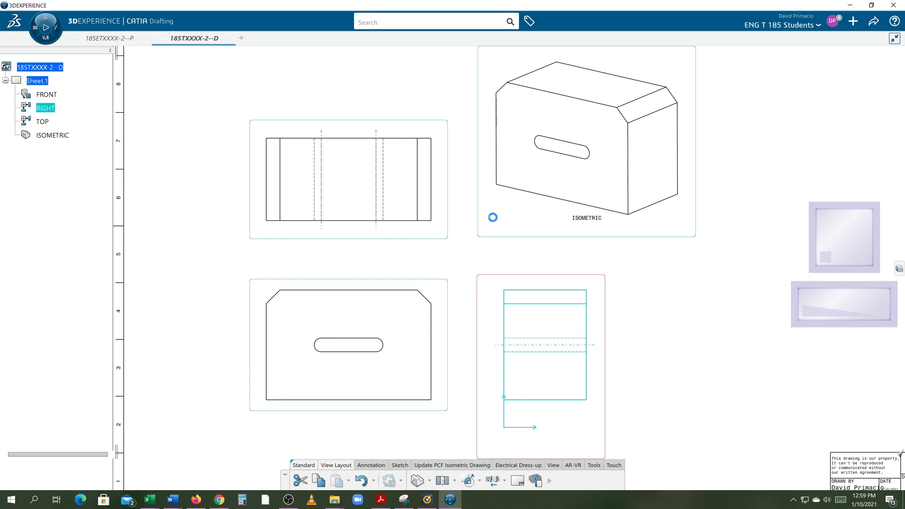
{"action": "left_click", "coordinate": [312, 198]}
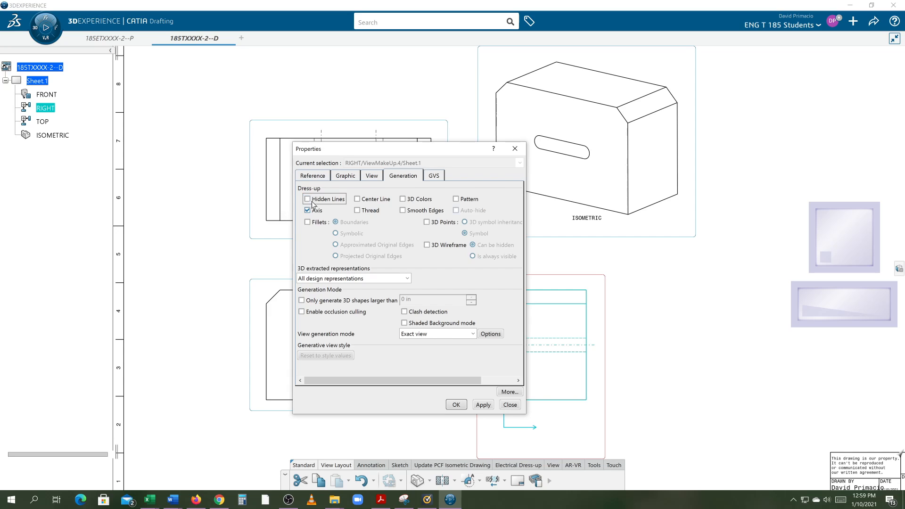
{"action": "left_click", "coordinate": [312, 210]}
{"action": "left_click", "coordinate": [484, 405]}
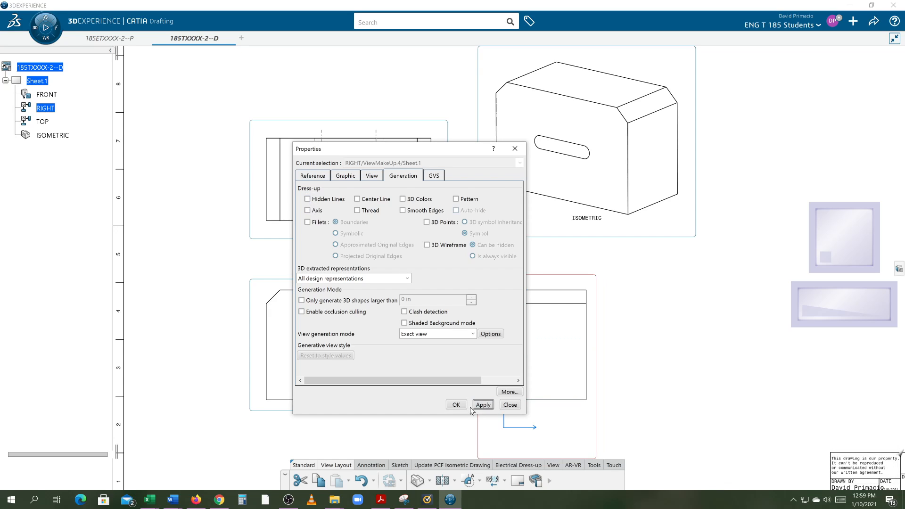
{"action": "left_click", "coordinate": [456, 404]}
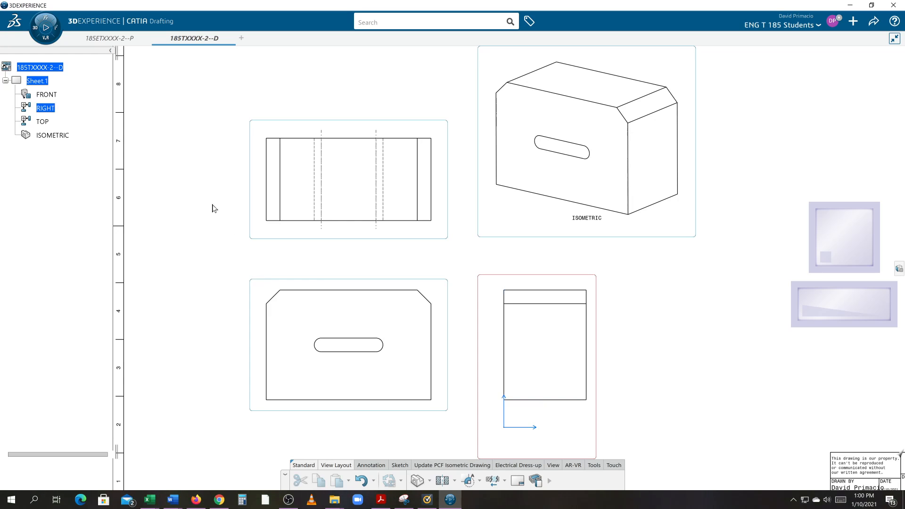
Turn off the top view's Hidden Lines, Axis, Fillets, Center Line and Pattern dress-up options.
{"action": "right_click", "coordinate": [42, 121]}
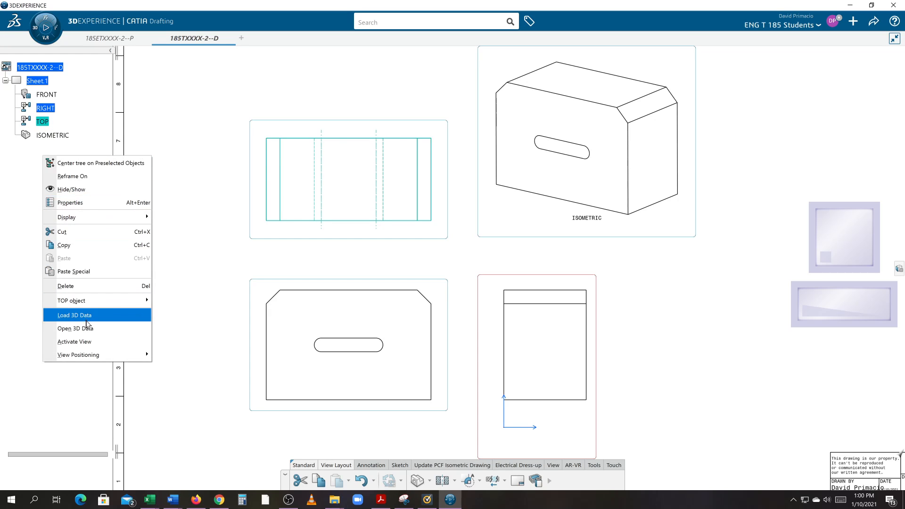
{"action": "left_click", "coordinate": [83, 204]}
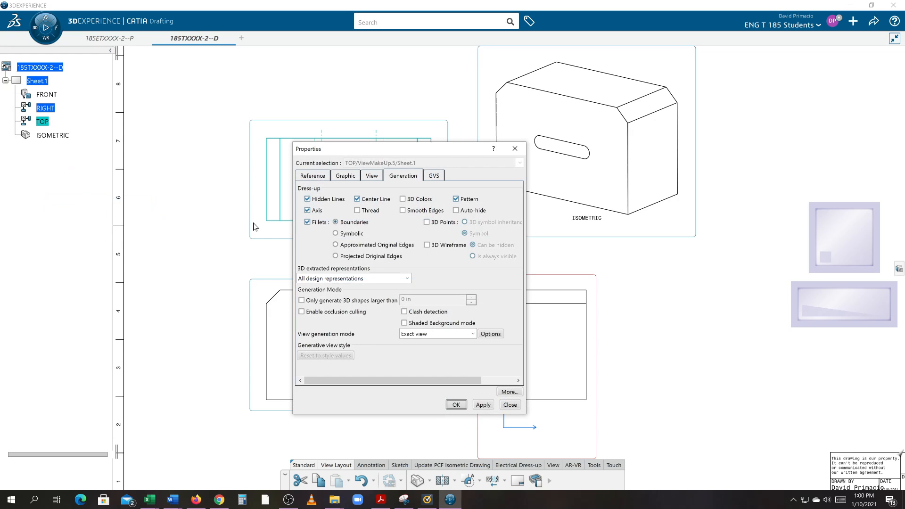
{"action": "left_click", "coordinate": [308, 199]}
{"action": "left_click", "coordinate": [308, 210]}
{"action": "left_click", "coordinate": [308, 223]}
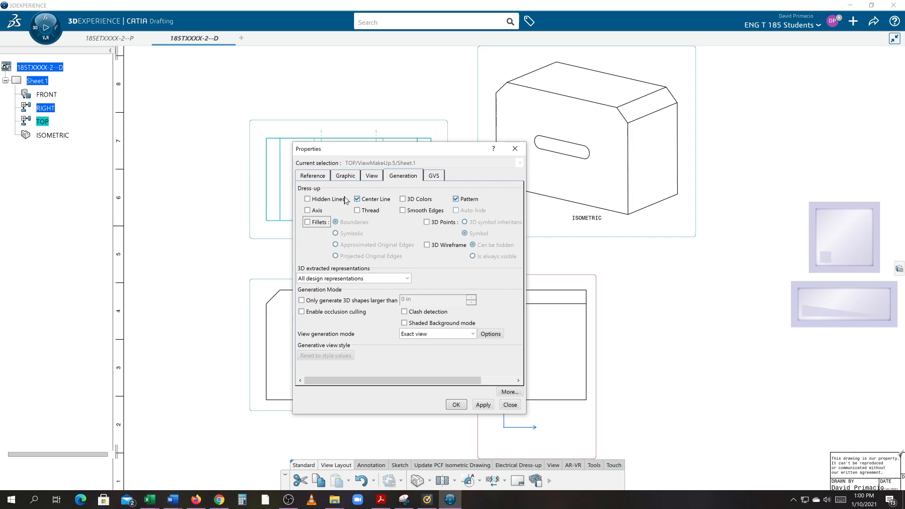
{"action": "left_click", "coordinate": [357, 199]}
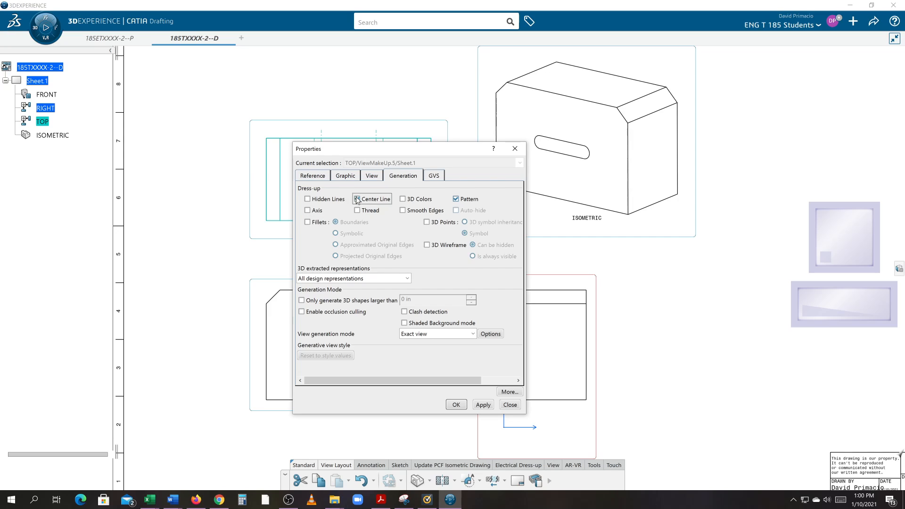
{"action": "left_click", "coordinate": [456, 199]}
{"action": "left_click", "coordinate": [477, 406]}
{"action": "left_click", "coordinate": [453, 405]}
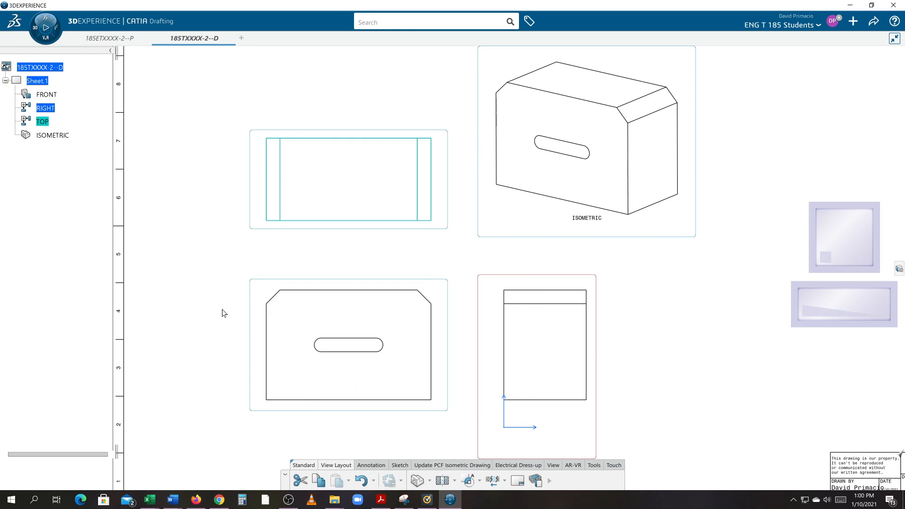
{"action": "left_click", "coordinate": [202, 303]}
Set the line and curve thickness of all four views to 5: 0.05512 in and clear the selection.
{"action": "mouse_move", "coordinate": [202, 277]}
{"action": "middle_mouse_down"}
{"action": "mouse_move", "coordinate": [198, 253]}
{"action": "mouse_move", "coordinate": [209, 269]}
{"action": "mouse_move", "coordinate": [210, 251]}
{"action": "middle_mouse_up"}
{"action": "mouse_move", "coordinate": [242, 150]}
{"action": "middle_mouse_down"}
{"action": "mouse_move", "coordinate": [291, 145]}
{"action": "mouse_move", "coordinate": [283, 154]}
{"action": "middle_mouse_up"}
{"action": "left_click_drag", "start_coordinate": [310, 65], "coordinate": [665, 381]}
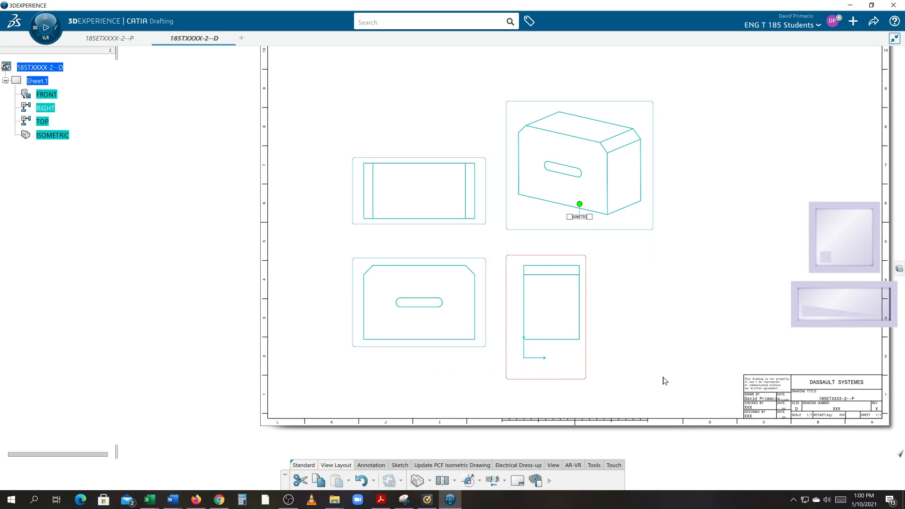
{"action": "right_click", "coordinate": [570, 345]}
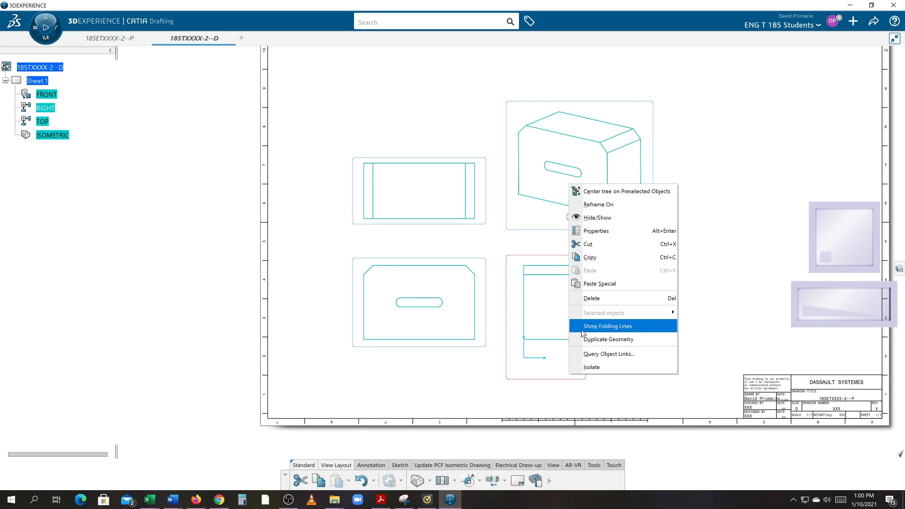
{"action": "left_click", "coordinate": [618, 233]}
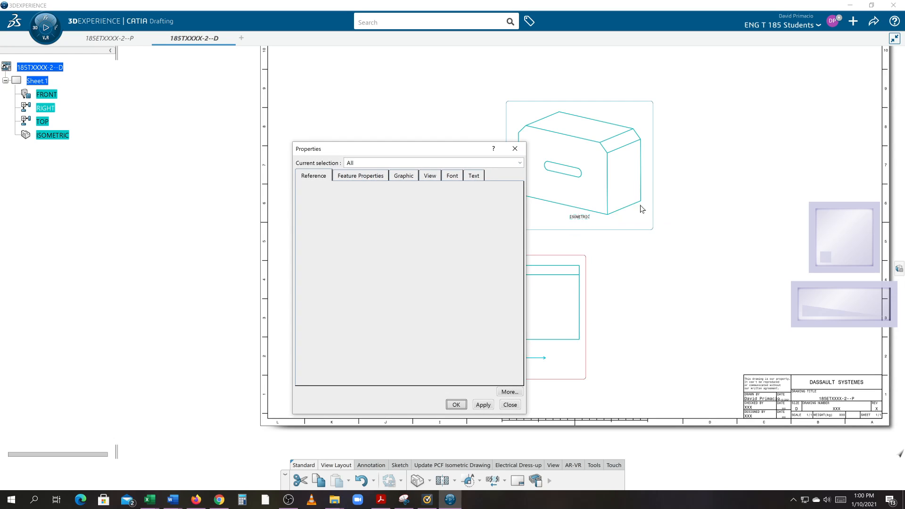
{"action": "left_click", "coordinate": [401, 175]}
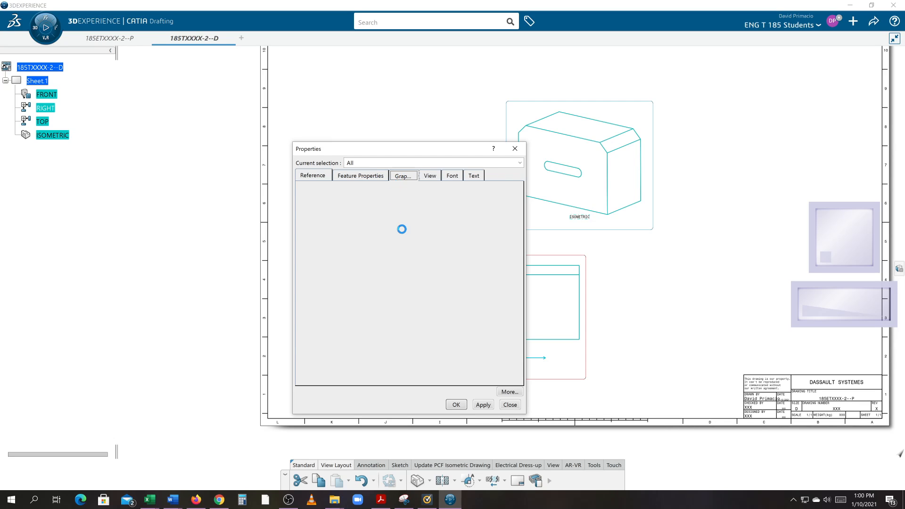
{"action": "left_click", "coordinate": [465, 273]}
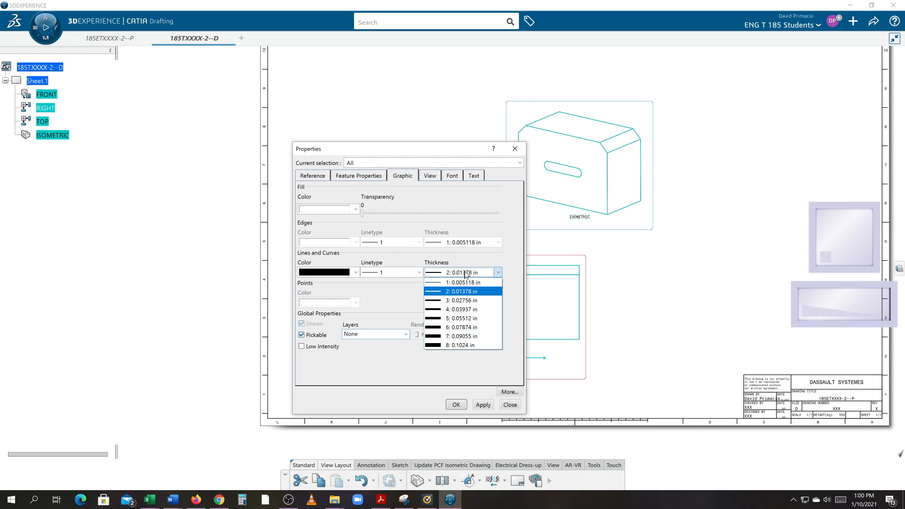
{"action": "left_click", "coordinate": [464, 319]}
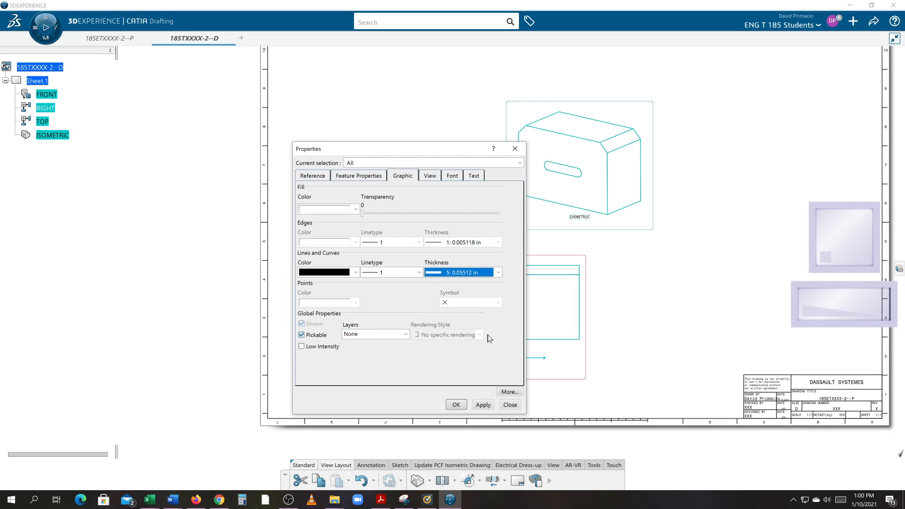
{"action": "left_click", "coordinate": [483, 404]}
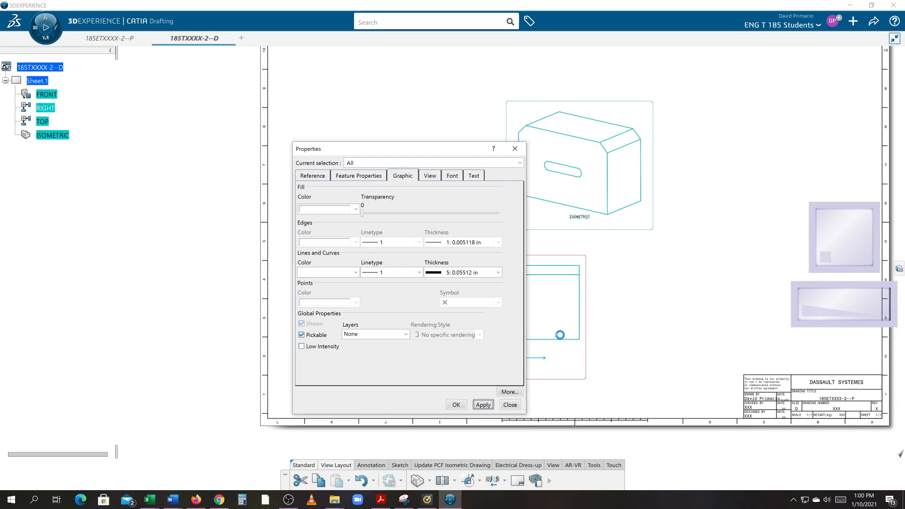
{"action": "left_click", "coordinate": [668, 275]}
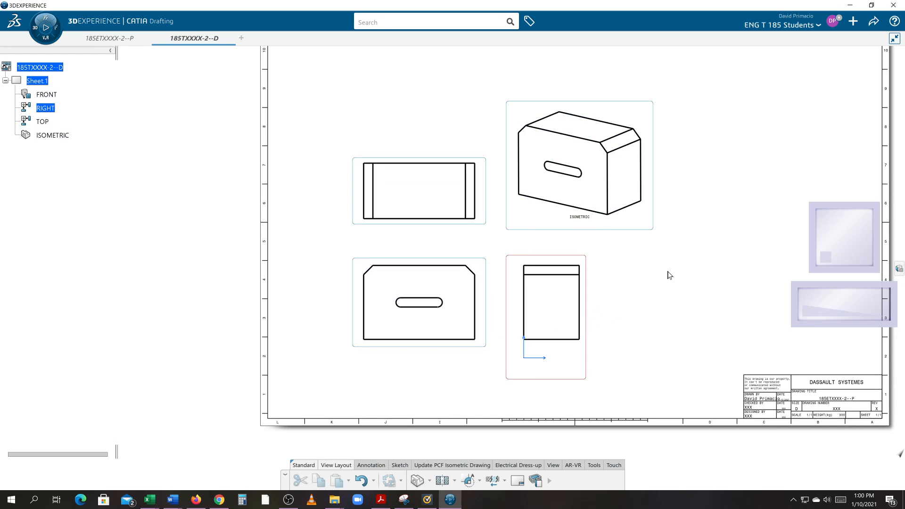
Turn on the top view's Hidden Lines and Axis dress-up options.
{"action": "mouse_move", "coordinate": [668, 275]}
{"action": "middle_mouse_down"}
{"action": "mouse_move", "coordinate": [624, 260]}
{"action": "mouse_move", "coordinate": [623, 249]}
{"action": "mouse_move", "coordinate": [632, 264]}
{"action": "middle_mouse_up"}
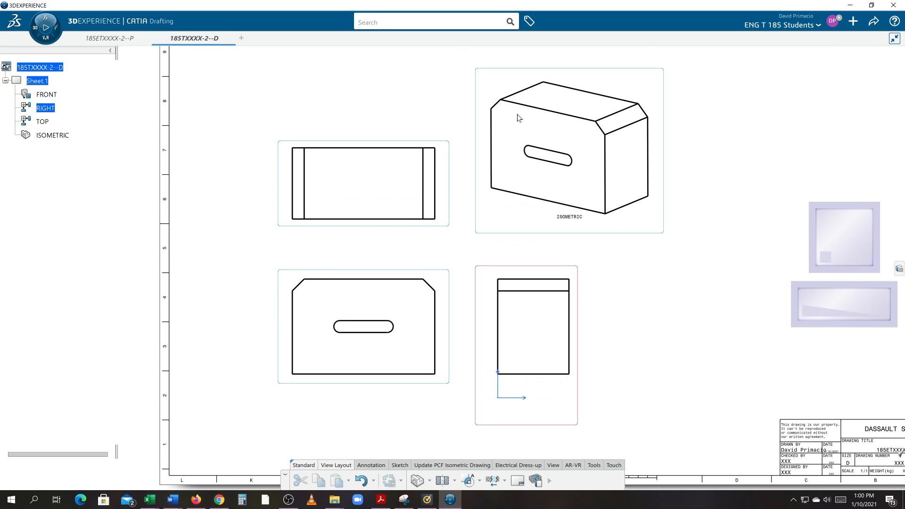
{"action": "right_click", "coordinate": [391, 220]}
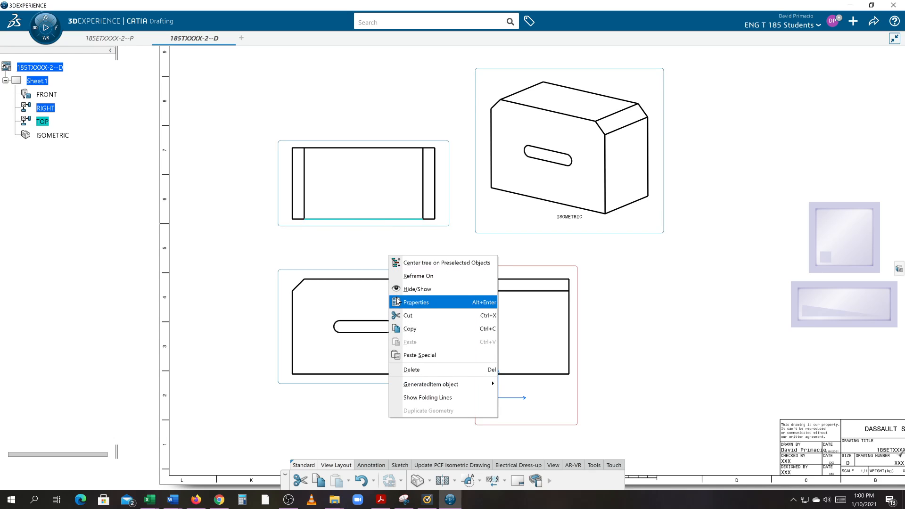
{"action": "left_click", "coordinate": [369, 278]}
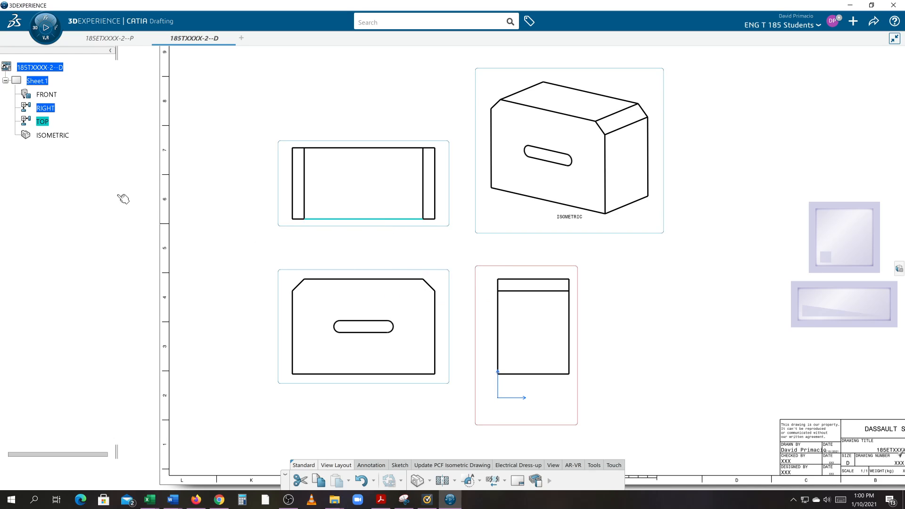
{"action": "right_click", "coordinate": [40, 124]}
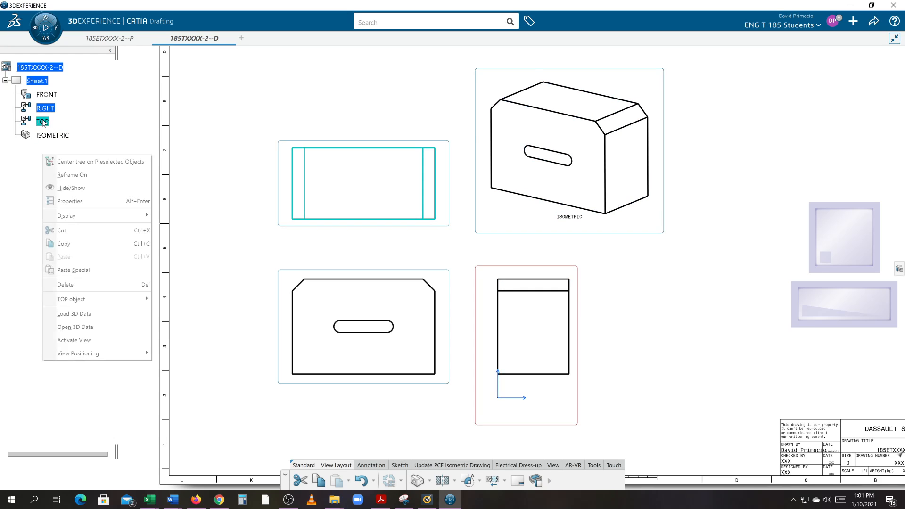
{"action": "left_click", "coordinate": [68, 201]}
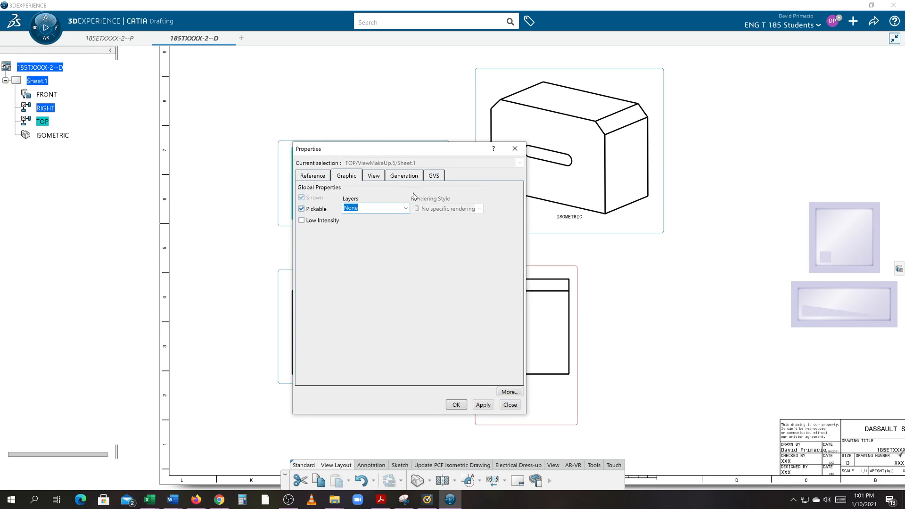
{"action": "left_click", "coordinate": [373, 179]}
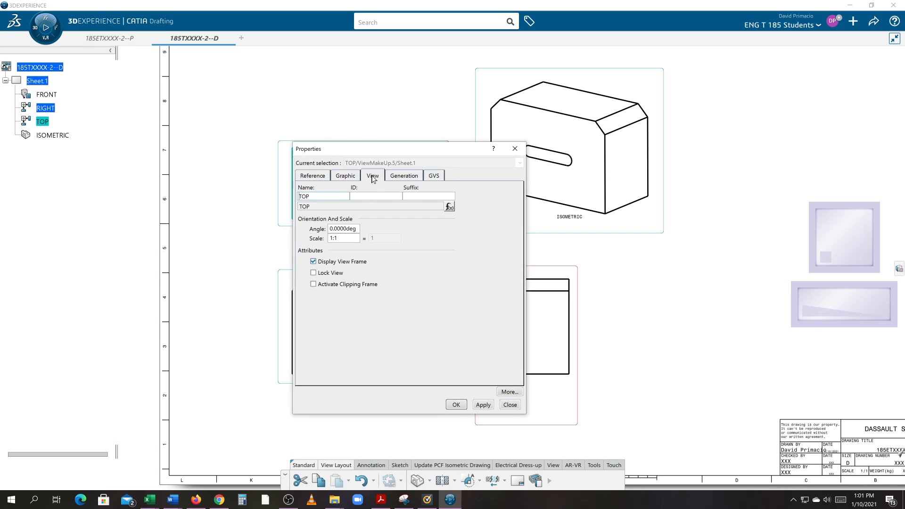
{"action": "left_click", "coordinate": [342, 177]}
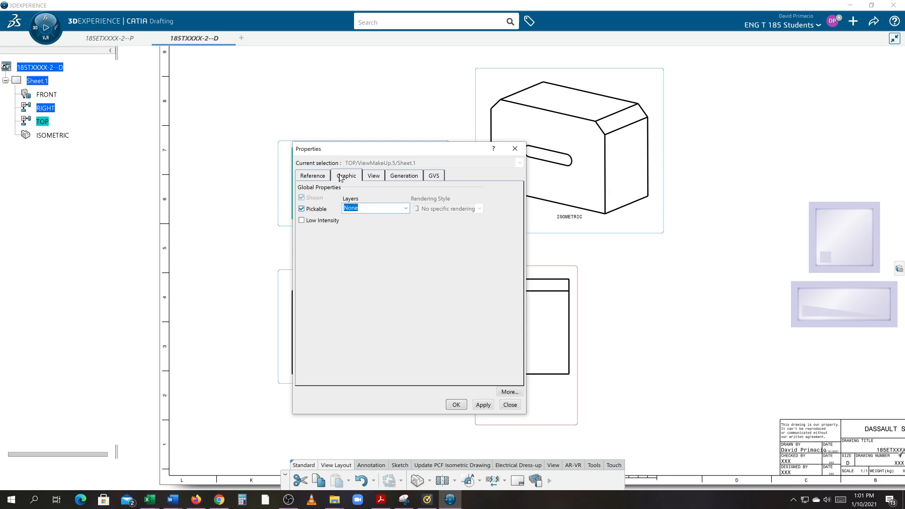
{"action": "left_click", "coordinate": [409, 178]}
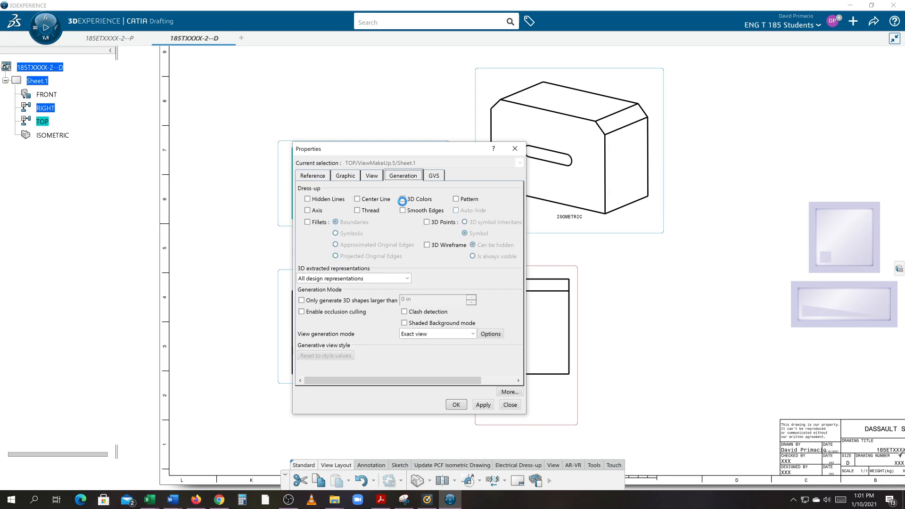
{"action": "left_click", "coordinate": [315, 200]}
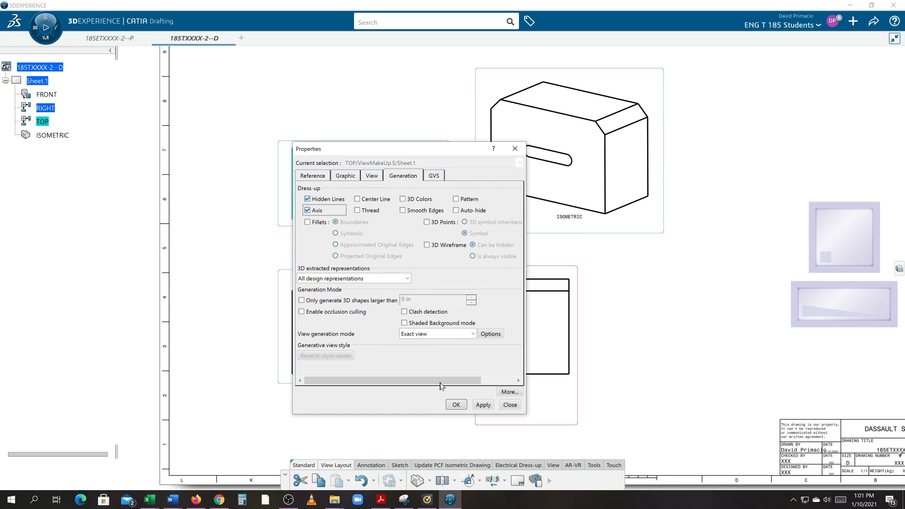
{"action": "left_click", "coordinate": [456, 405]}
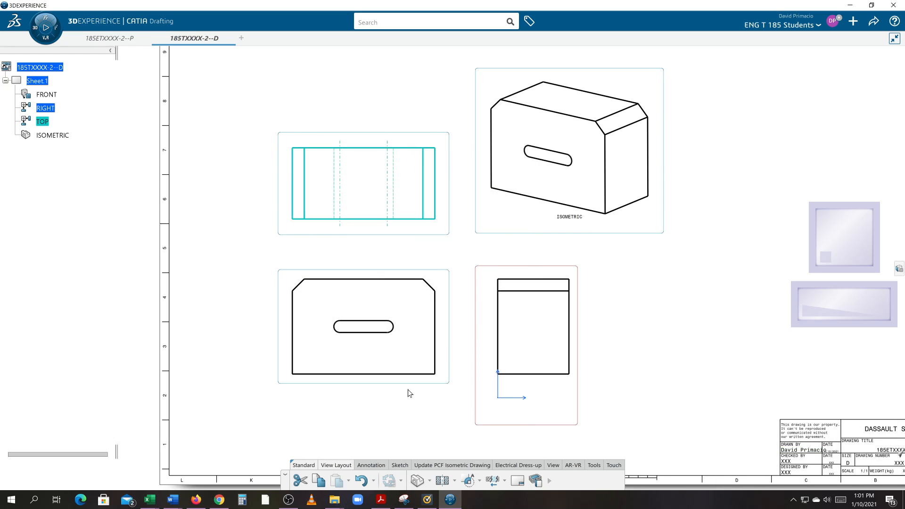
{"action": "left_click", "coordinate": [226, 285]}
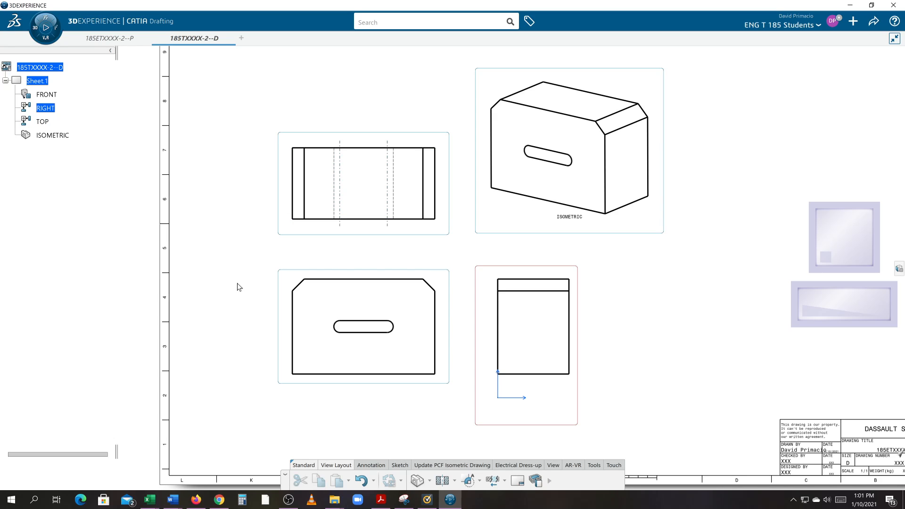
Turn on the right view's Hidden Lines and Axis dress-up options.
{"action": "left_click", "coordinate": [354, 280]}
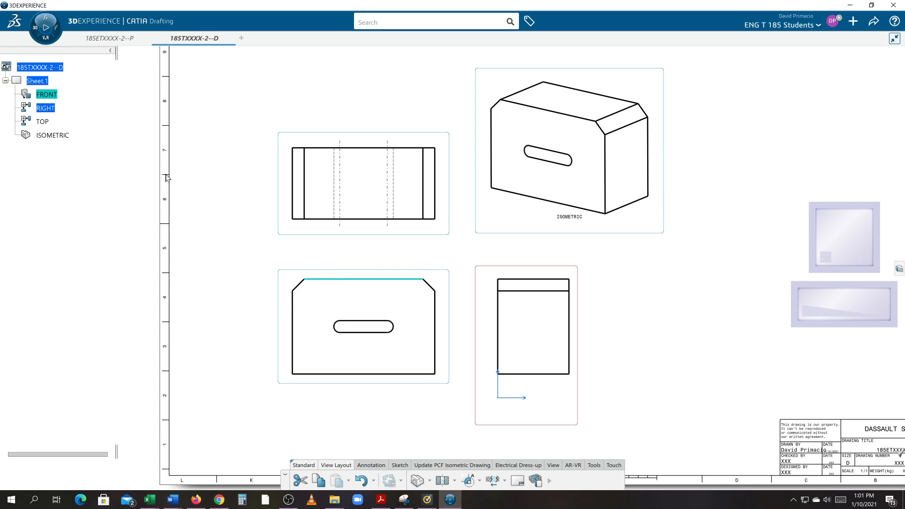
{"action": "left_click", "coordinate": [45, 123]}
{"action": "right_click", "coordinate": [44, 110]}
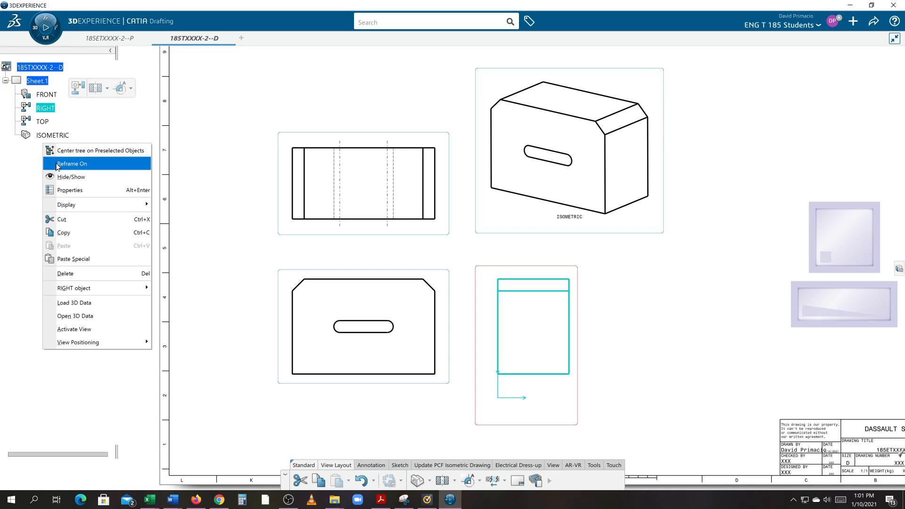
{"action": "left_click", "coordinate": [70, 190]}
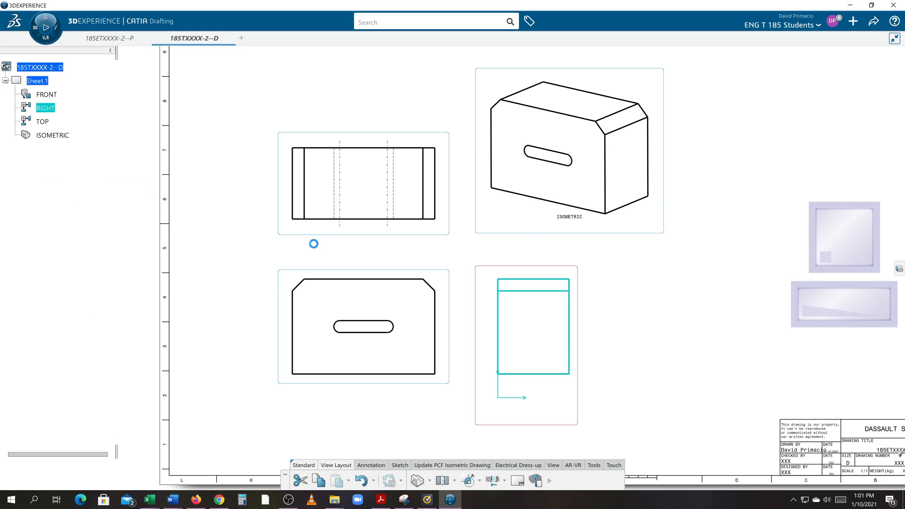
{"action": "left_click", "coordinate": [317, 203]}
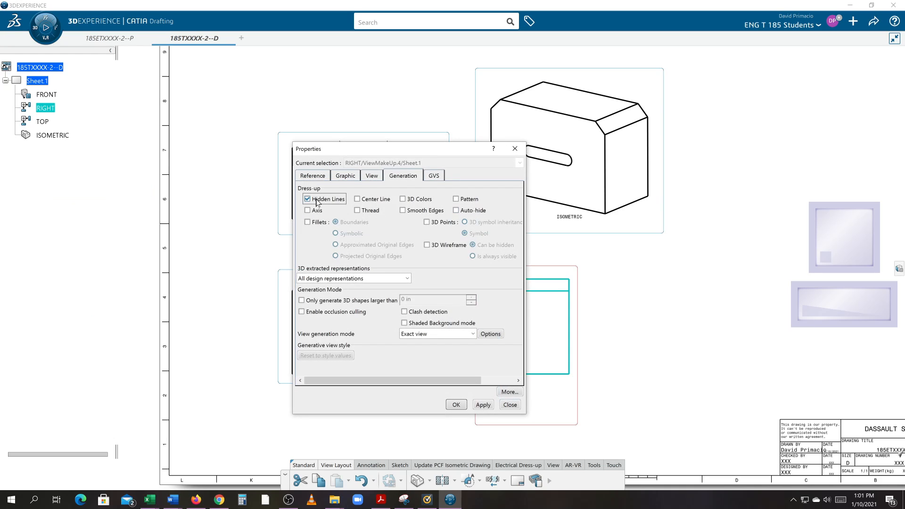
{"action": "left_click", "coordinate": [322, 211]}
{"action": "left_click", "coordinate": [483, 406]}
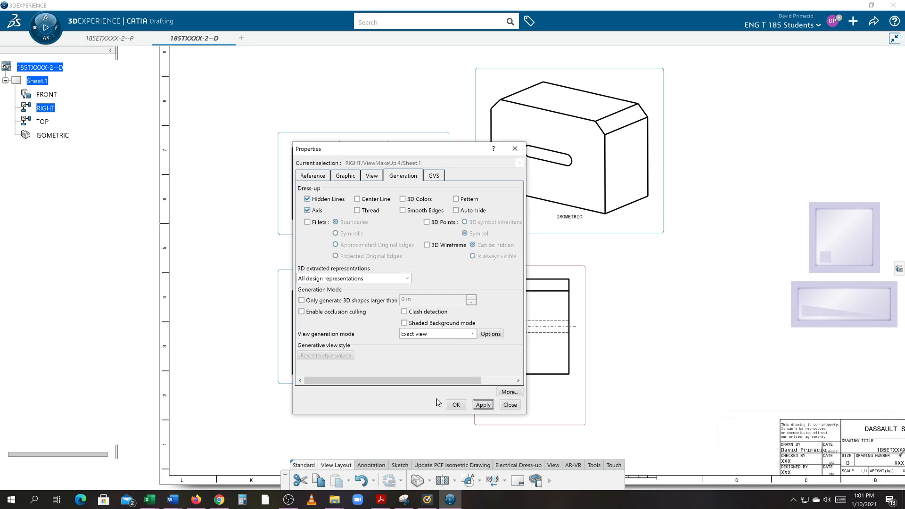
{"action": "left_click", "coordinate": [457, 405]}
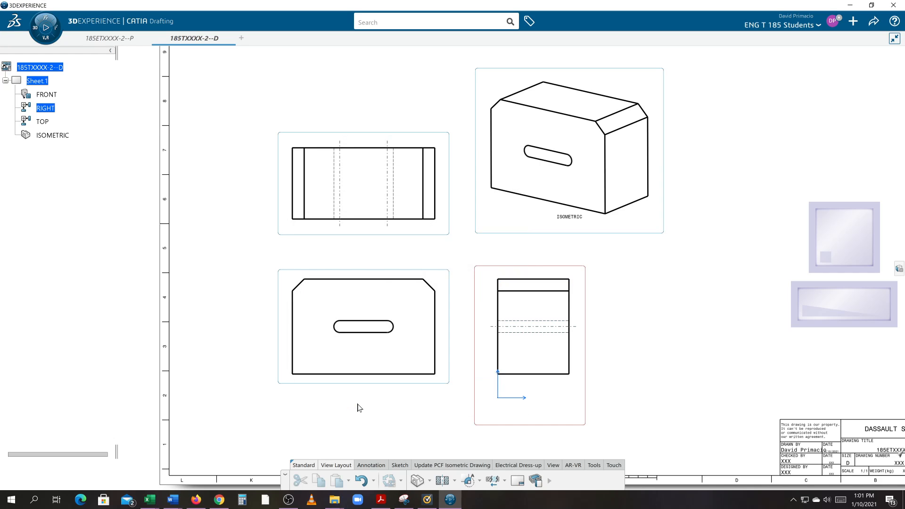
Turn on the front view's Hidden Lines, Axis and Center Line dress-up options and clear the selection.
{"action": "middle_click_drag", "start_coordinate": [365, 386], "coordinate": [396, 336]}
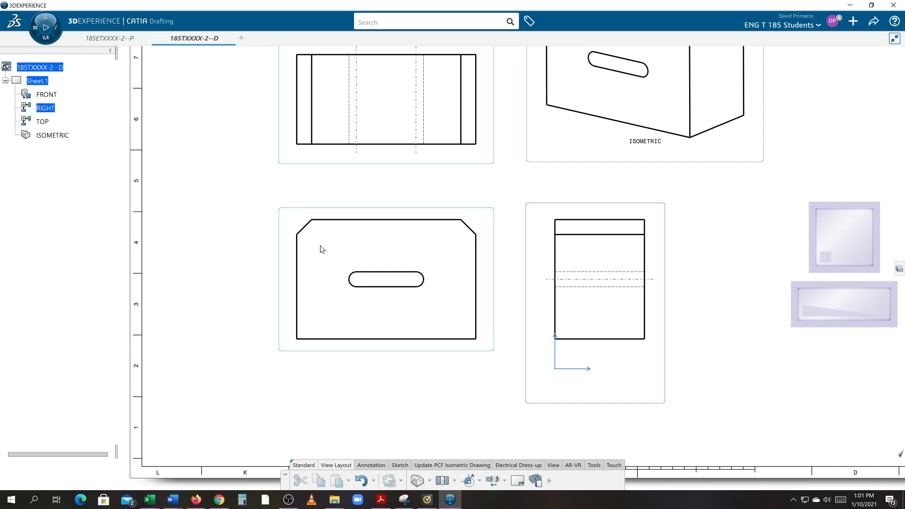
{"action": "right_click", "coordinate": [44, 95]}
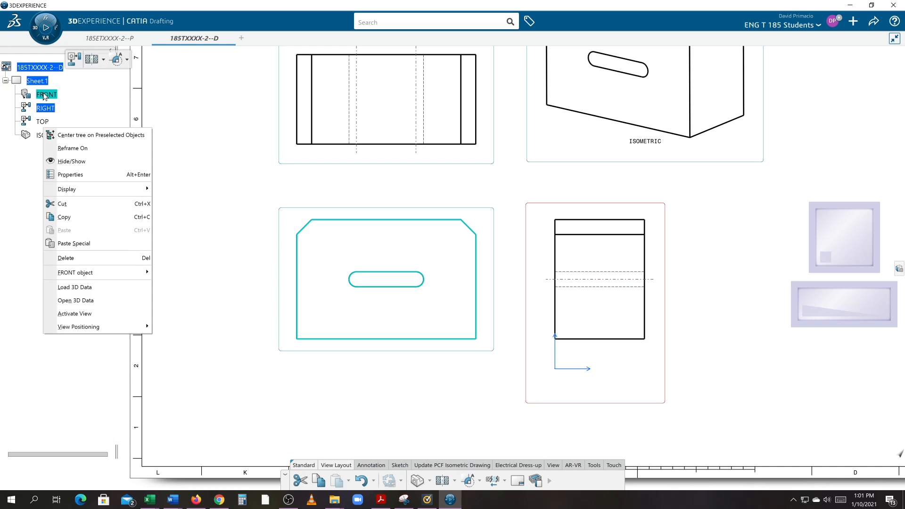
{"action": "left_click", "coordinate": [87, 173]}
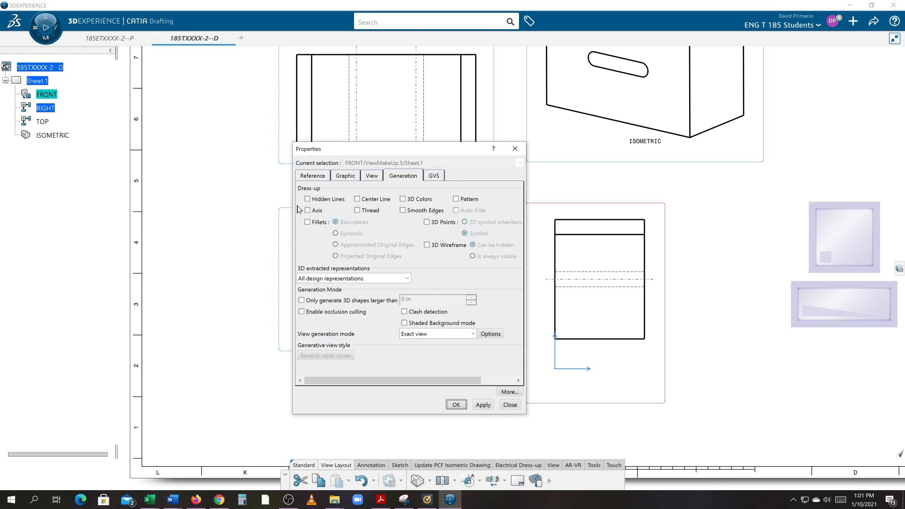
{"action": "left_click", "coordinate": [307, 200]}
{"action": "left_click", "coordinate": [308, 212]}
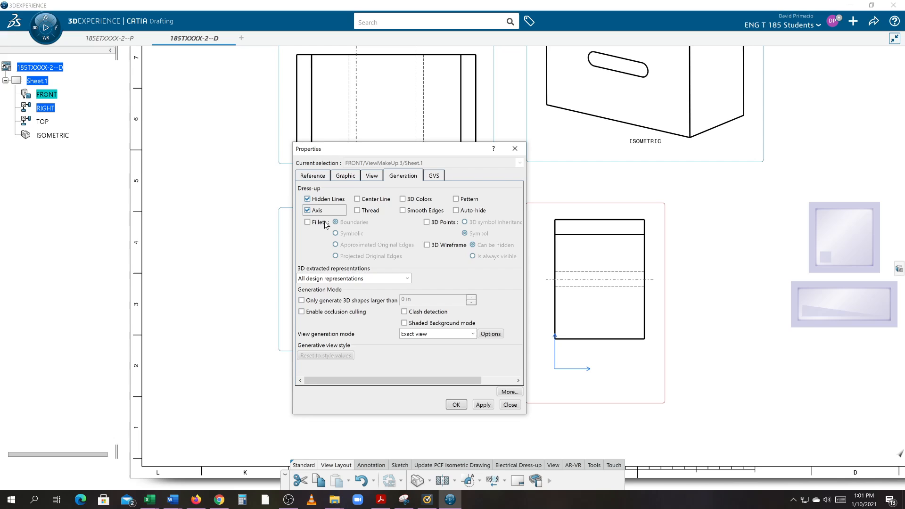
{"action": "left_click", "coordinate": [358, 202]}
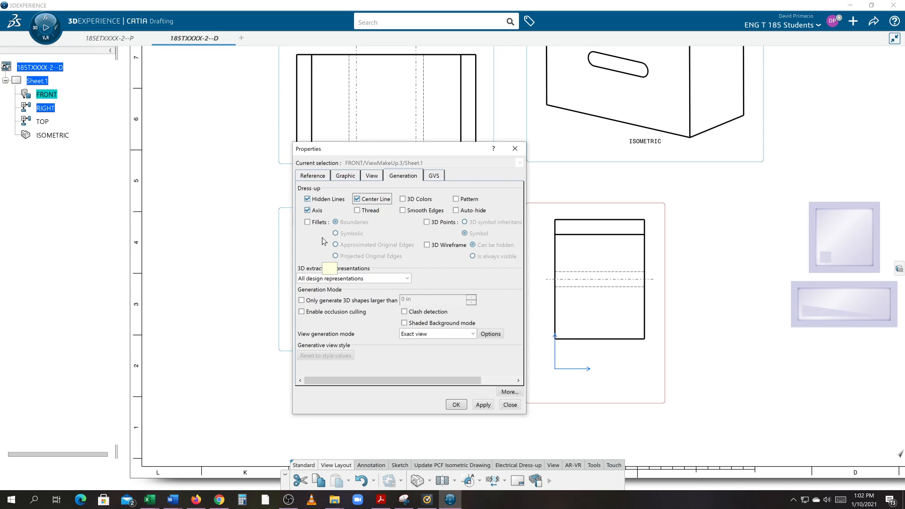
{"action": "left_click", "coordinate": [483, 404]}
{"action": "left_click", "coordinate": [456, 406]}
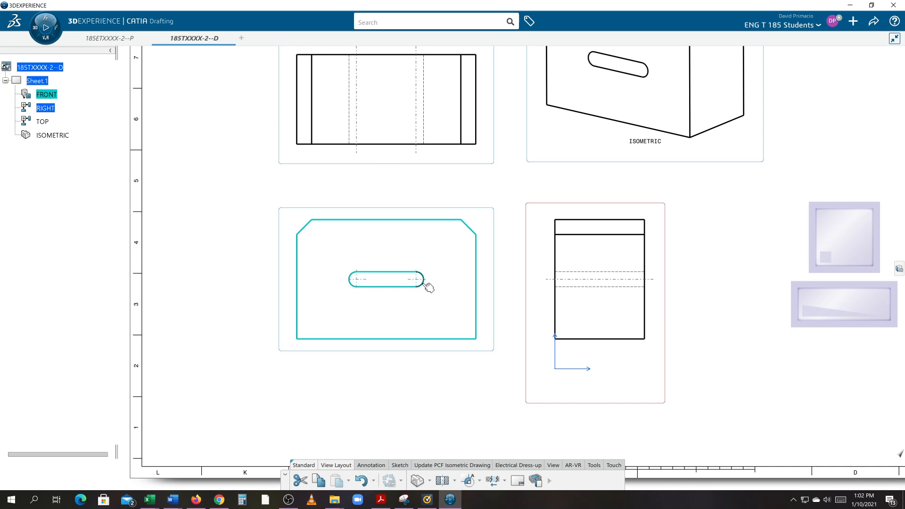
{"action": "left_click", "coordinate": [285, 386]}
{"action": "mouse_move", "coordinate": [419, 401]}
{"action": "middle_mouse_down"}
{"action": "mouse_move", "coordinate": [331, 414]}
{"action": "mouse_move", "coordinate": [332, 424]}
{"action": "middle_mouse_up"}
{"action": "mouse_move", "coordinate": [393, 344]}
{"action": "middle_mouse_down"}
{"action": "mouse_move", "coordinate": [426, 366]}
{"action": "mouse_move", "coordinate": [430, 360]}
{"action": "mouse_move", "coordinate": [422, 378]}
{"action": "mouse_move", "coordinate": [414, 370]}
{"action": "mouse_move", "coordinate": [406, 376]}
{"action": "middle_mouse_up"}
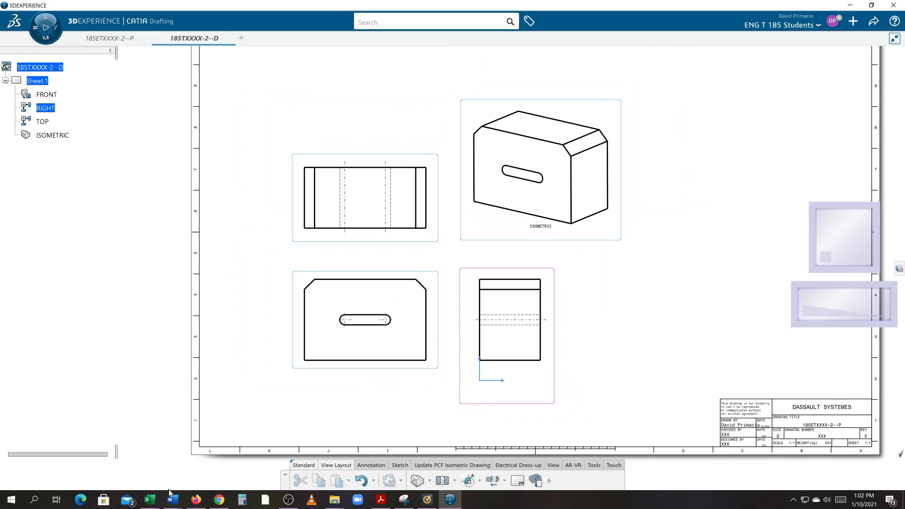
Switch to Chrome to review the "Creating Drawings - Quick references" assignment list, and return to the 3DEXPERIENCE drawing.
{"action": "left_click", "coordinate": [219, 500]}
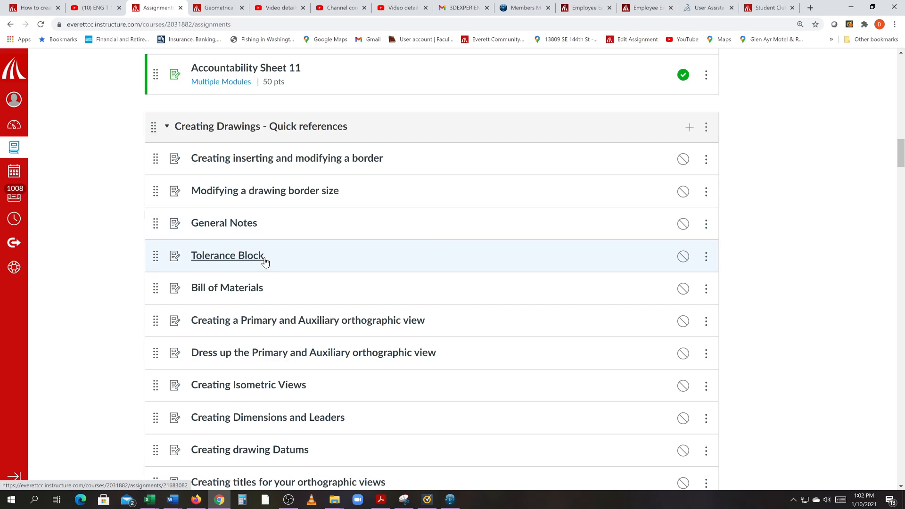
{"action": "scroll", "coordinate": [264, 309], "scroll_direction": "down", "scroll_amount": 2}
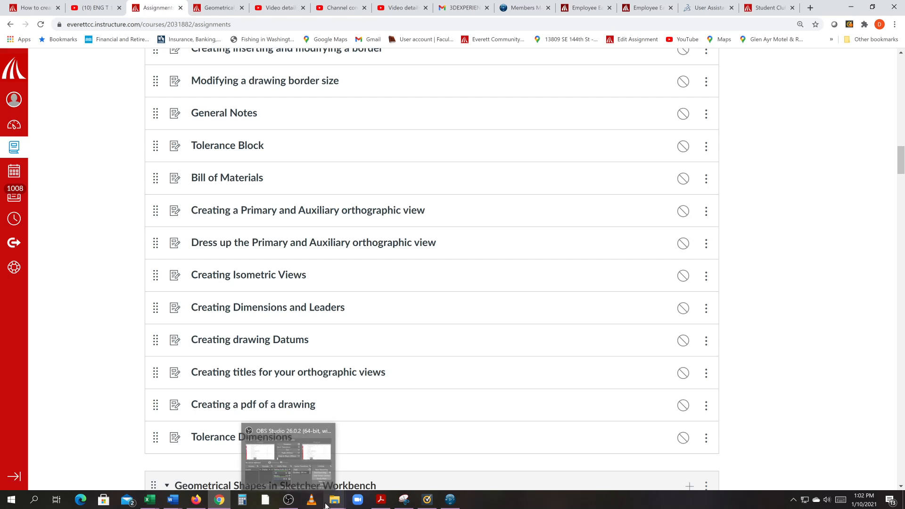
{"action": "left_click", "coordinate": [452, 505]}
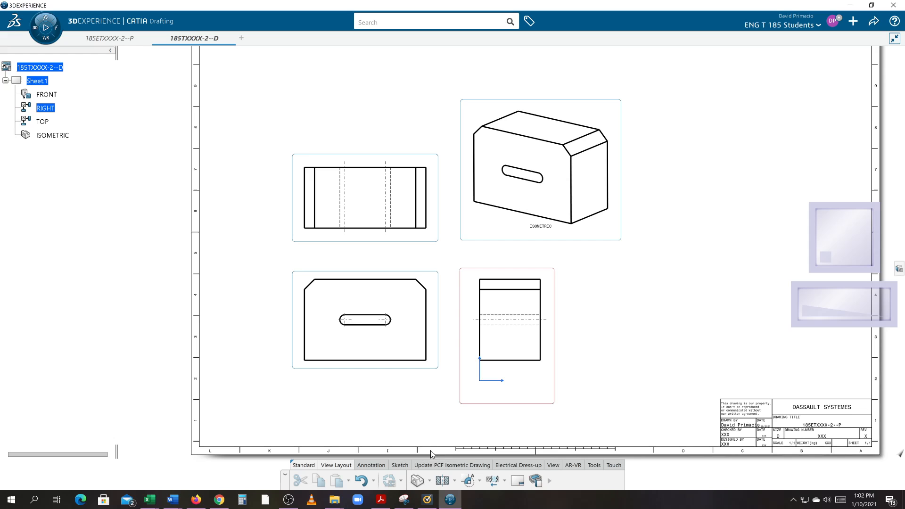
Examine the front view up close, including its chamfered corners, slot and center lines.
{"action": "mouse_move", "coordinate": [342, 390]}
{"action": "middle_mouse_down", "text": "ctrl"}
{"action": "mouse_move", "coordinate": [358, 353]}
{"action": "mouse_move", "coordinate": [356, 338]}
{"action": "middle_mouse_up", "text": "ctrl"}
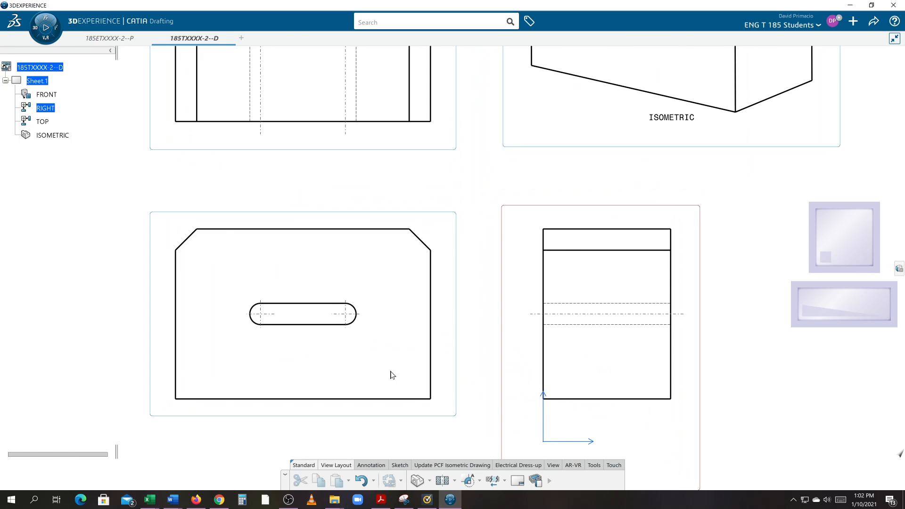
{"action": "middle_click_drag", "start_coordinate": [390, 374], "coordinate": [452, 312], "text": "ctrl"}
{"action": "middle_click_drag", "start_coordinate": [360, 347], "coordinate": [377, 369]}
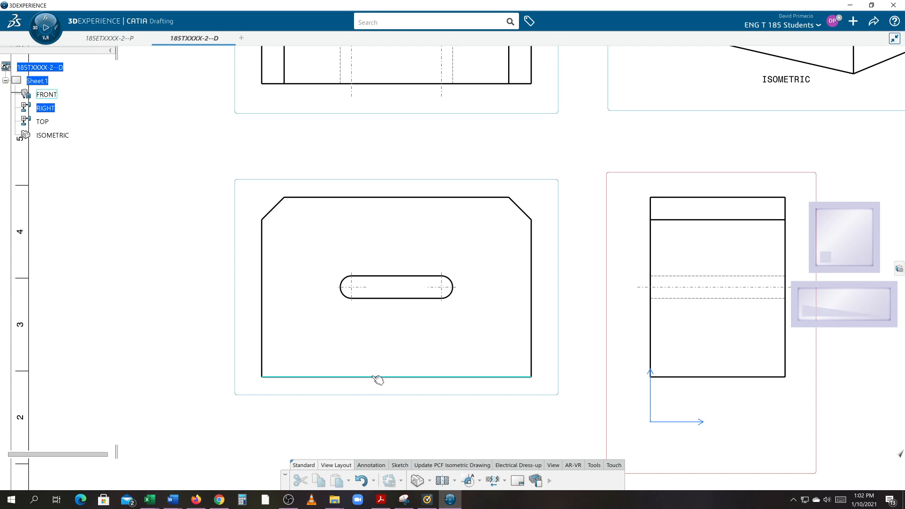
{"action": "middle_click_drag", "start_coordinate": [363, 384], "coordinate": [327, 409]}
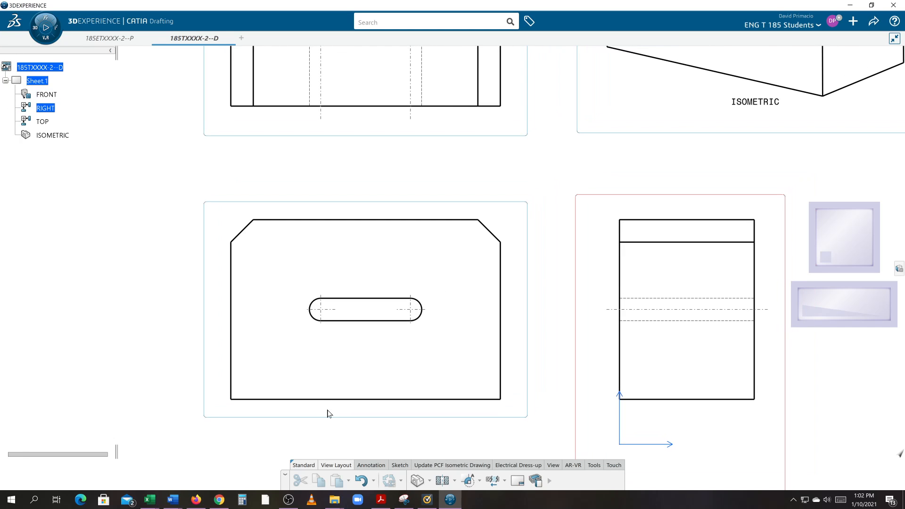
{"action": "middle_click_drag", "start_coordinate": [323, 370], "coordinate": [327, 454]}
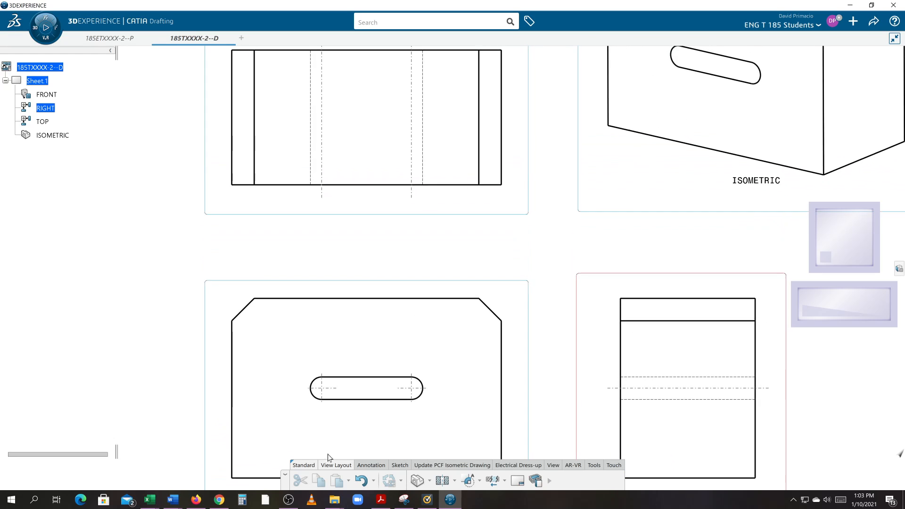
{"action": "middle_click_drag", "start_coordinate": [368, 376], "coordinate": [338, 345]}
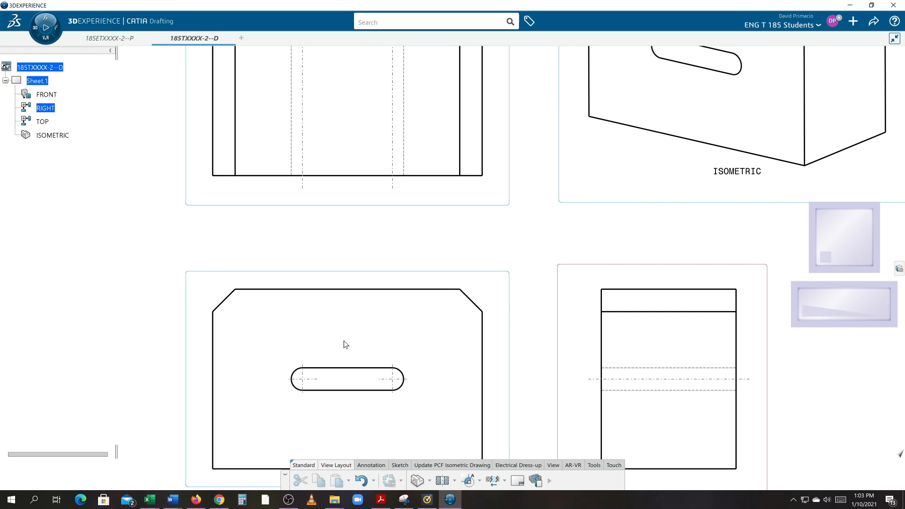
{"action": "middle_click_drag", "start_coordinate": [366, 351], "coordinate": [387, 297]}
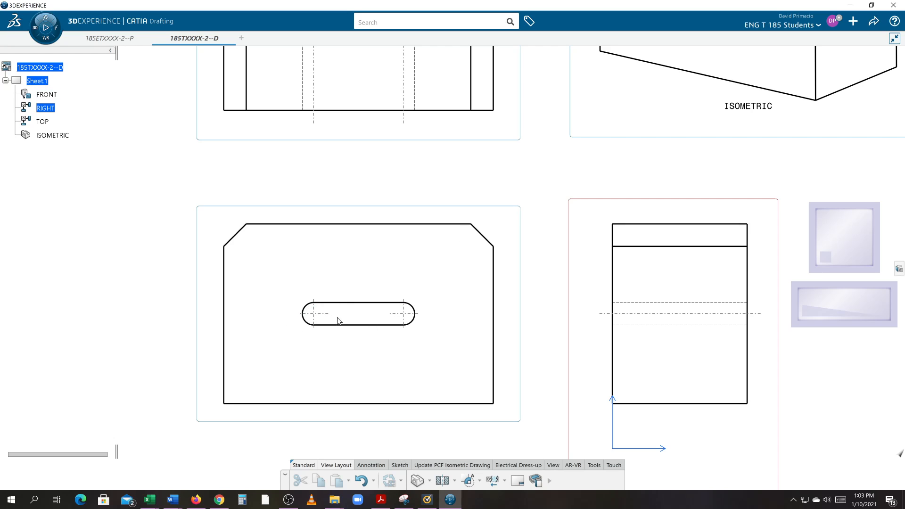
{"action": "middle_click_drag", "start_coordinate": [370, 283], "coordinate": [368, 293]}
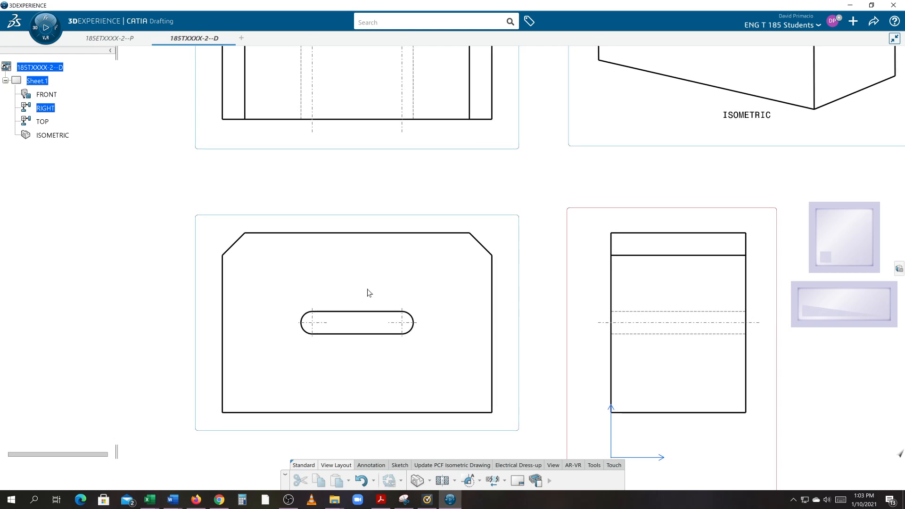
{"action": "left_click", "coordinate": [371, 466]}
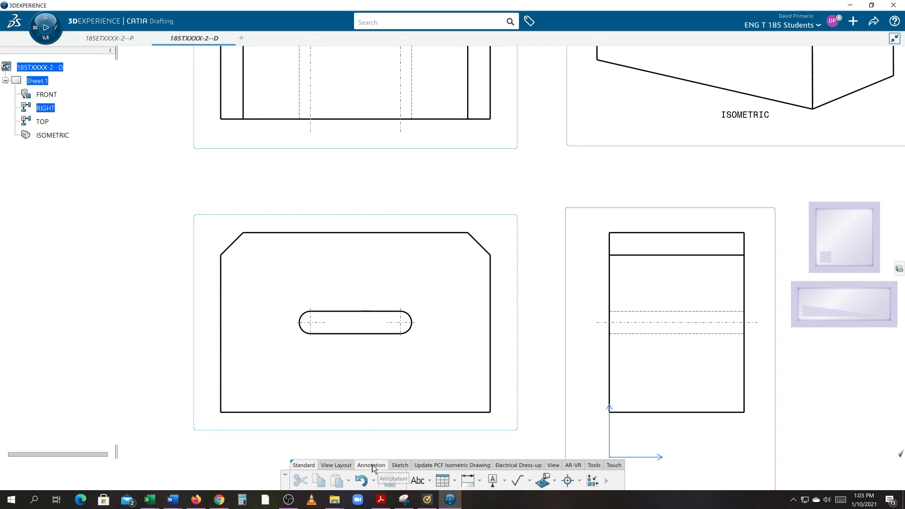
{"action": "left_click", "coordinate": [480, 481]}
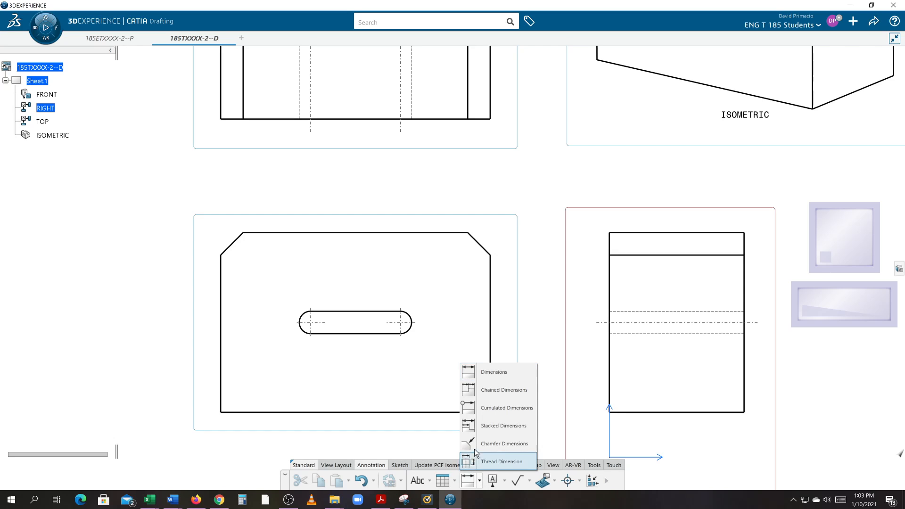
{"action": "left_click", "coordinate": [487, 373]}
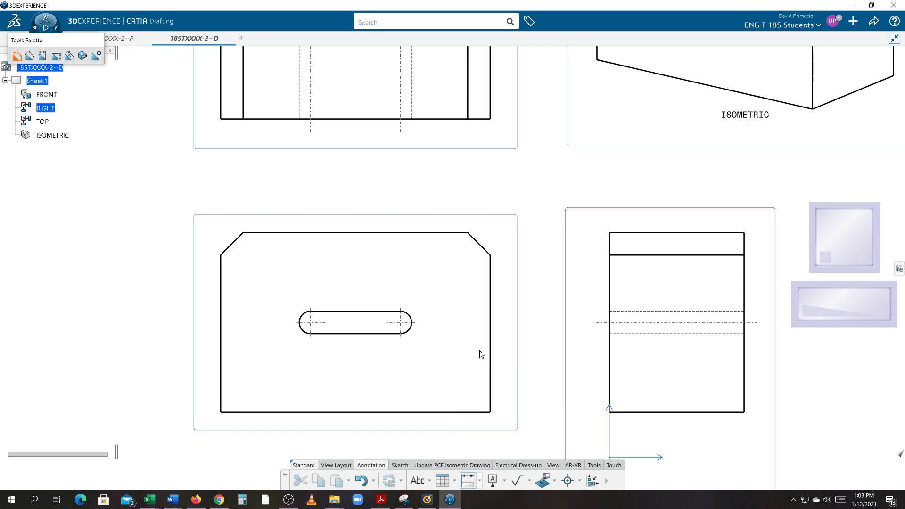
{"action": "left_click", "coordinate": [482, 245]}
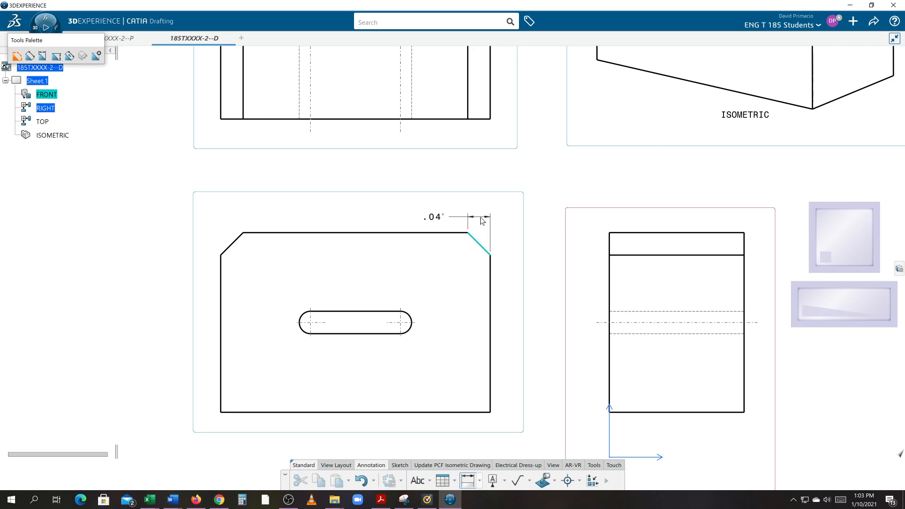
{"action": "right_click", "coordinate": [478, 211]}
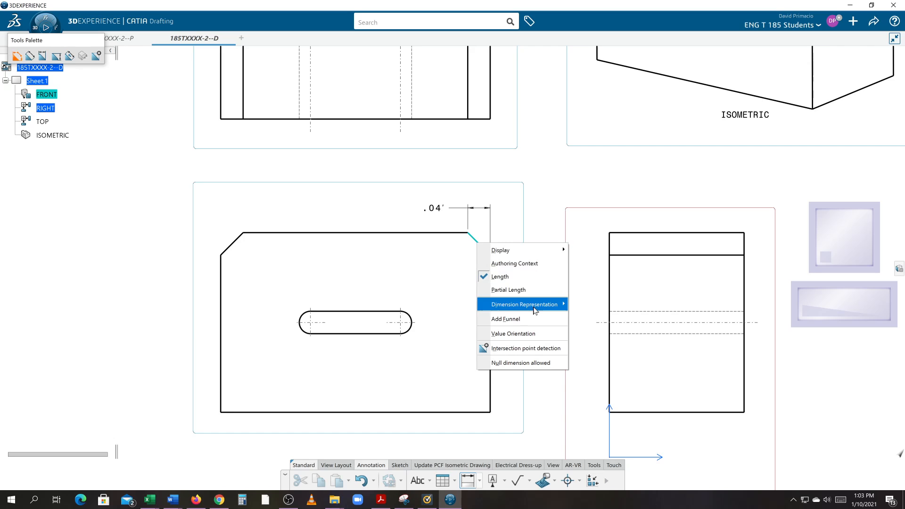
{"action": "mouse_move", "coordinate": [536, 310]}
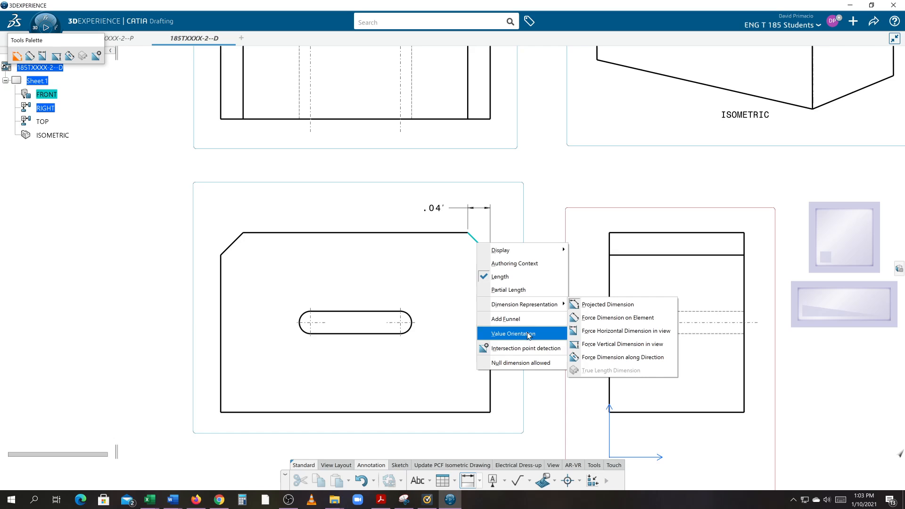
{"action": "left_click", "coordinate": [457, 432]}
Add a Length x Length chamfer dimension to the upper-right chamfer of the front view.
{"action": "left_click", "coordinate": [479, 483]}
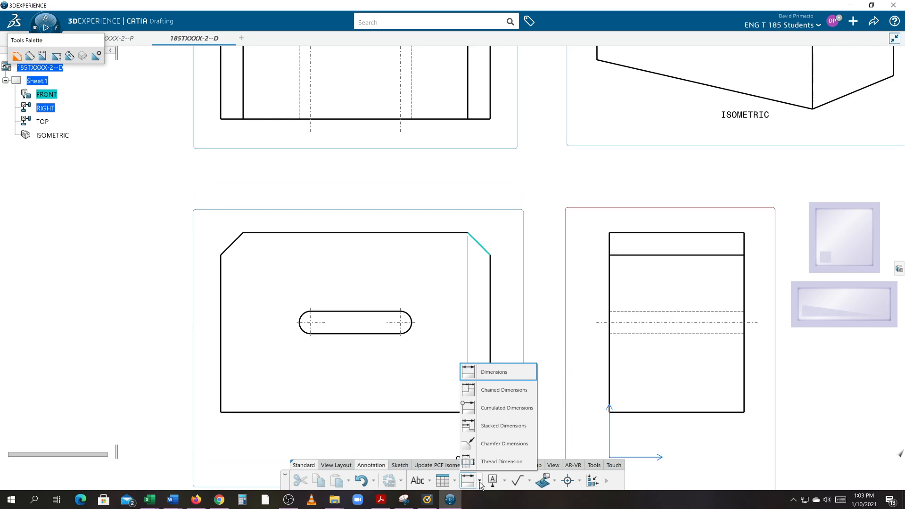
{"action": "left_click", "coordinate": [471, 445]}
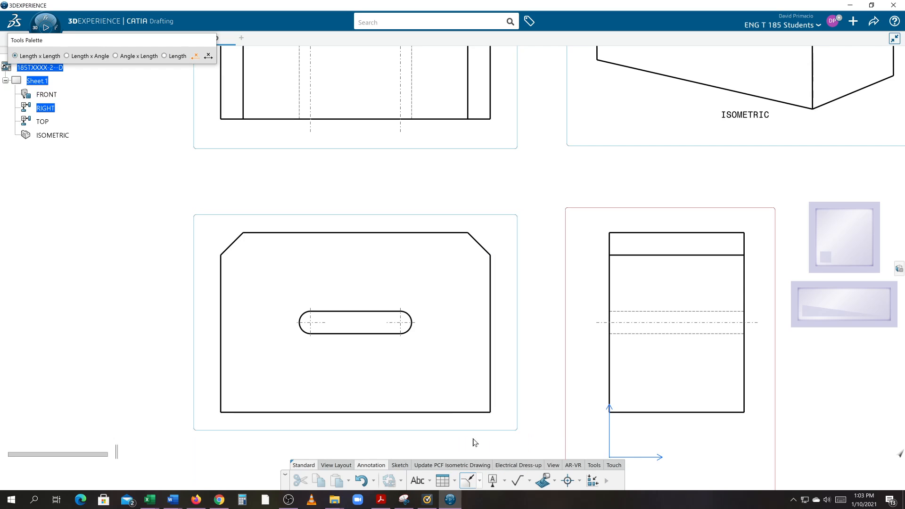
{"action": "left_click", "coordinate": [485, 246]}
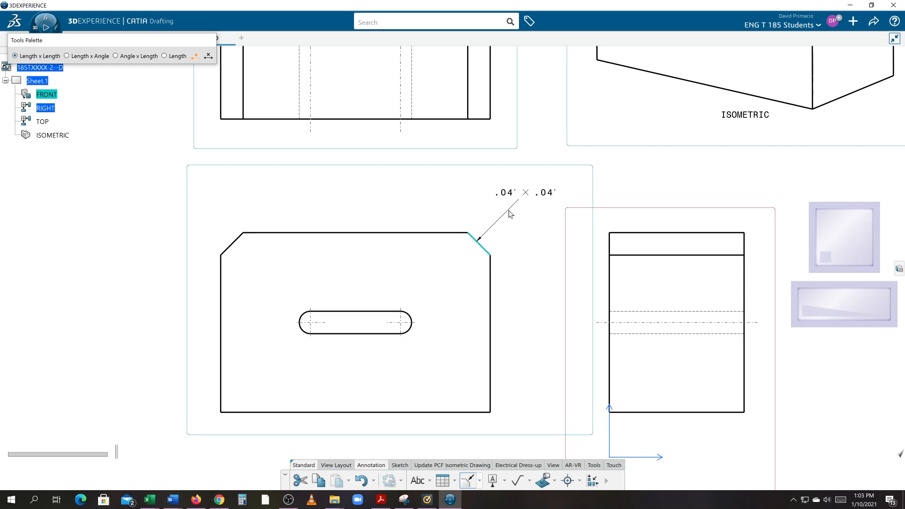
{"action": "left_click", "coordinate": [509, 215]}
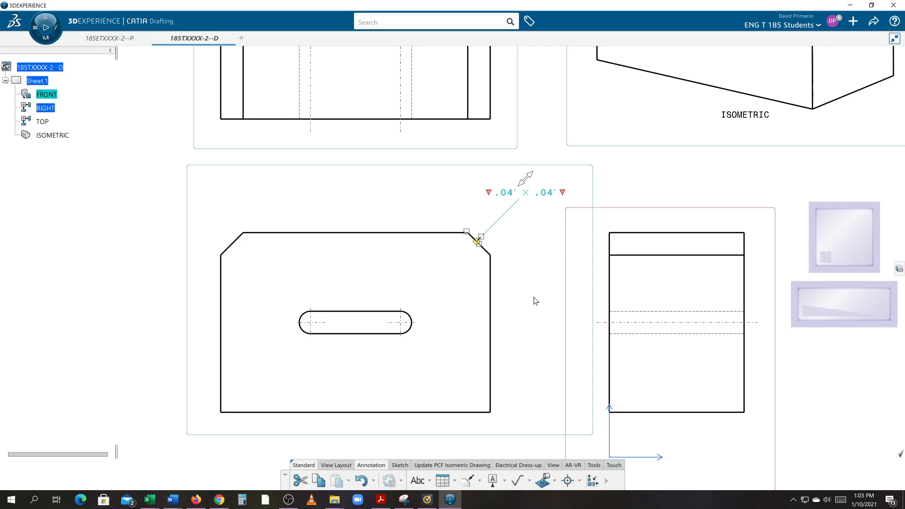
Change the chamfer dimension's dimension line representation to Two Parts and apply it.
{"action": "right_click", "coordinate": [529, 231]}
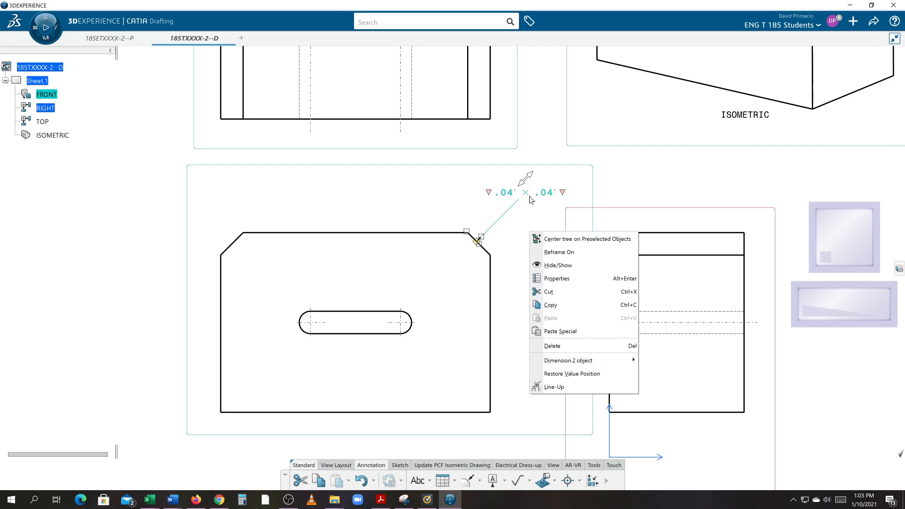
{"action": "left_click", "coordinate": [553, 279]}
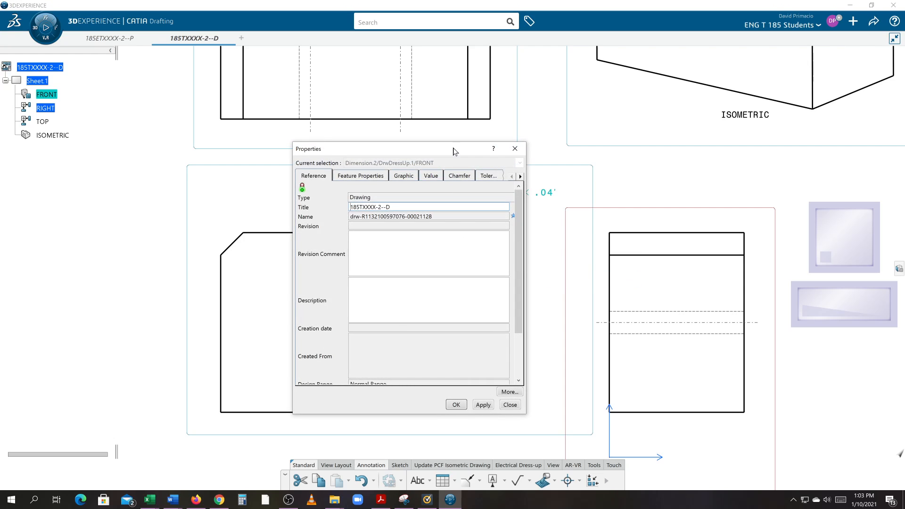
{"action": "left_click_drag", "start_coordinate": [454, 150], "coordinate": [750, 113]}
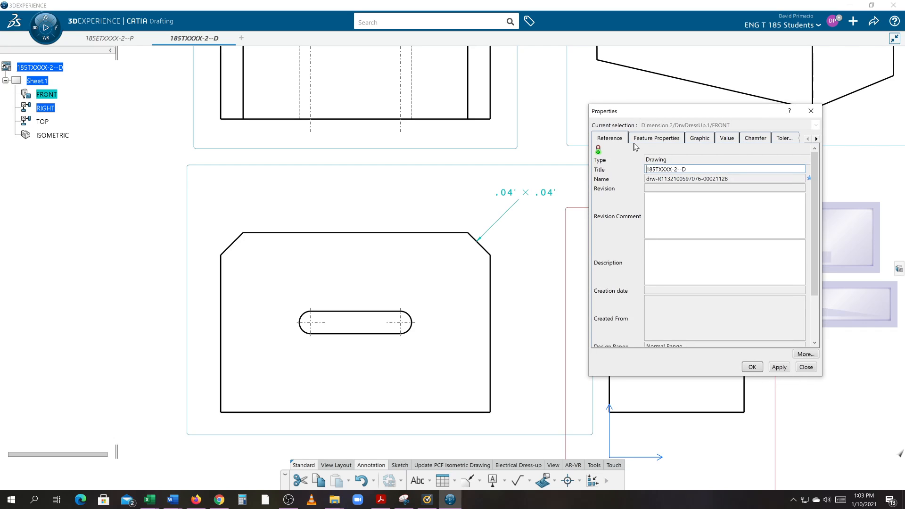
{"action": "left_click", "coordinate": [816, 139]}
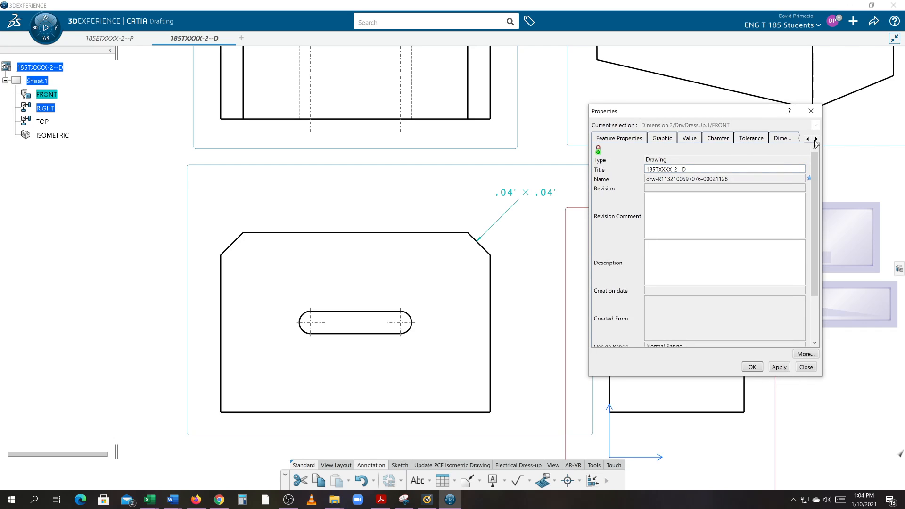
{"action": "left_click", "coordinate": [816, 139]}
{"action": "left_click", "coordinate": [738, 139]}
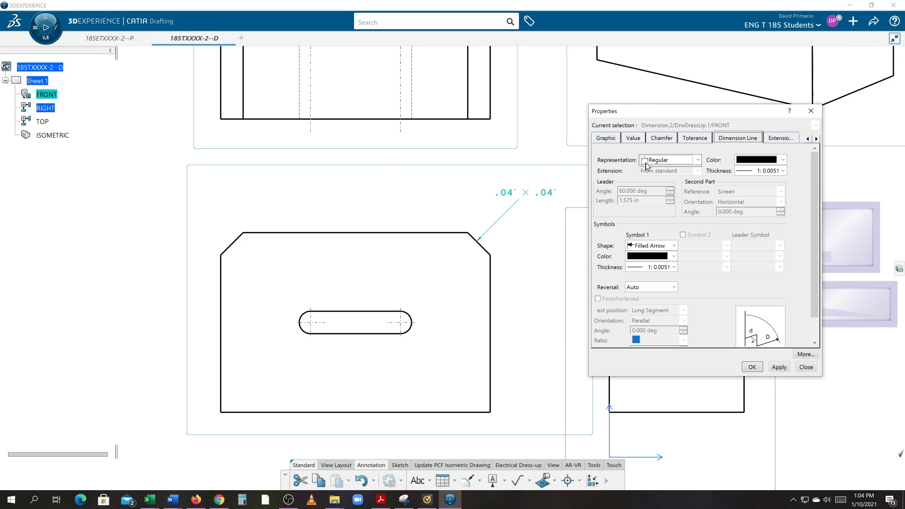
{"action": "left_click", "coordinate": [646, 161]}
{"action": "left_click", "coordinate": [656, 179]}
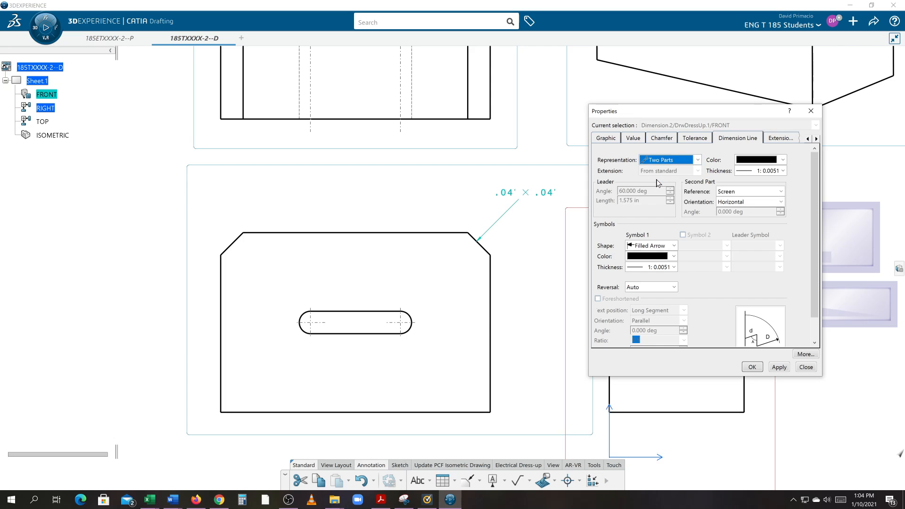
{"action": "left_click", "coordinate": [778, 367]}
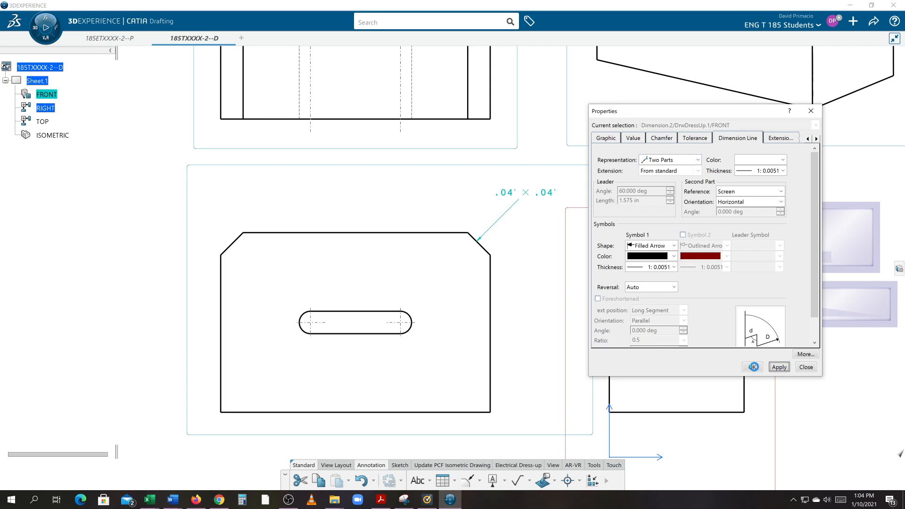
{"action": "left_click", "coordinate": [753, 367]}
{"action": "left_click", "coordinate": [753, 366]}
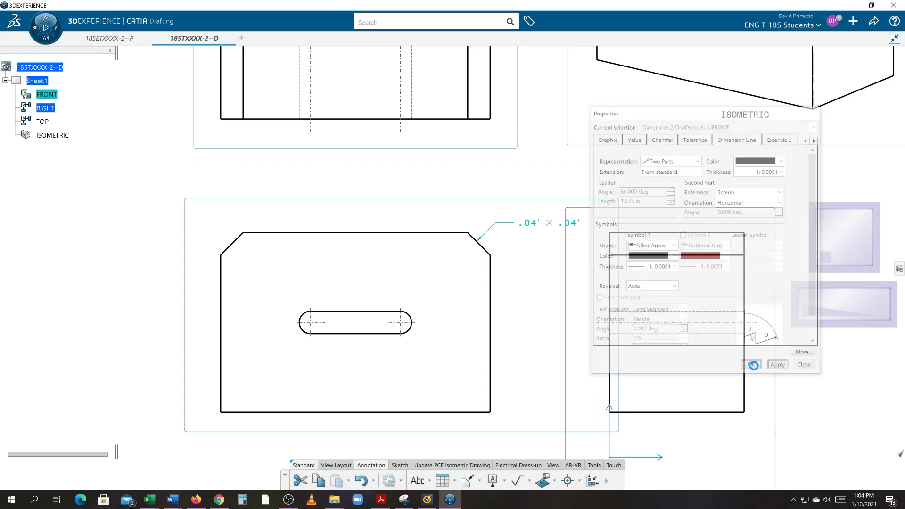
Move the chamfer dimension farther up and away from the front view's corner, and clear the selection.
{"action": "left_click", "coordinate": [523, 259]}
{"action": "left_click_drag", "start_coordinate": [517, 227], "coordinate": [522, 197]}
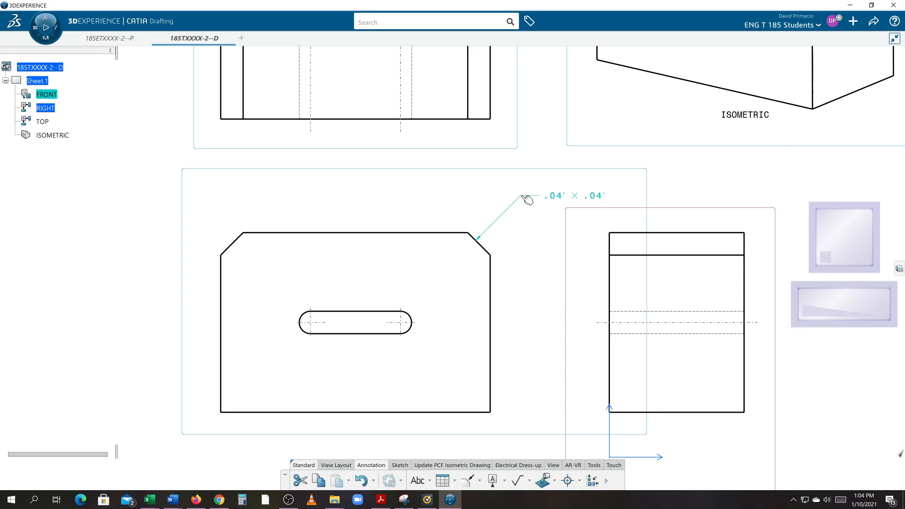
{"action": "left_click", "coordinate": [572, 300]}
Dimension the diameter of the slot's right end arc in the front view, placing the value outside the plate's right edge.
{"action": "mouse_move", "coordinate": [532, 329]}
{"action": "middle_mouse_down"}
{"action": "mouse_move", "coordinate": [560, 271]}
{"action": "mouse_move", "coordinate": [582, 255]}
{"action": "middle_mouse_up"}
{"action": "mouse_move", "coordinate": [222, 367]}
{"action": "middle_mouse_down"}
{"action": "mouse_move", "coordinate": [303, 376]}
{"action": "mouse_move", "coordinate": [301, 384]}
{"action": "middle_mouse_up"}
{"action": "middle_click_drag", "start_coordinate": [447, 388], "coordinate": [414, 397]}
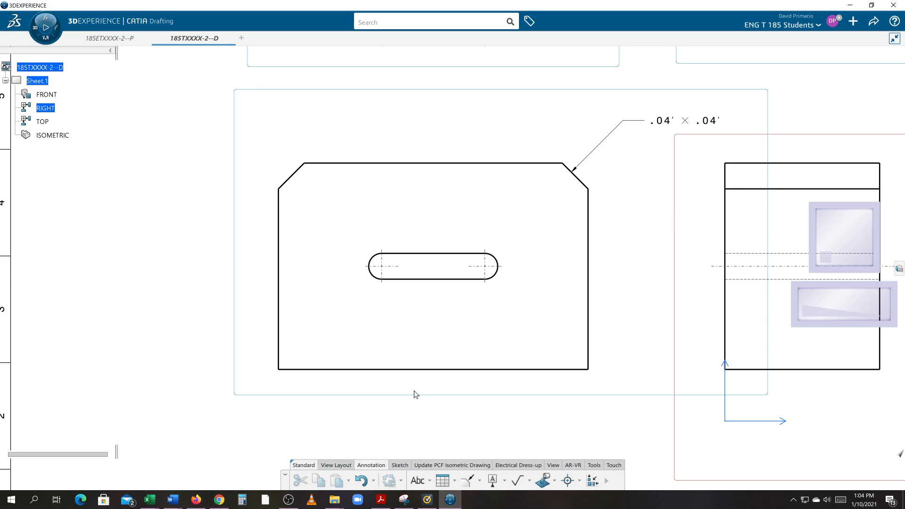
{"action": "left_click", "coordinate": [472, 480]}
{"action": "left_click", "coordinate": [479, 482]}
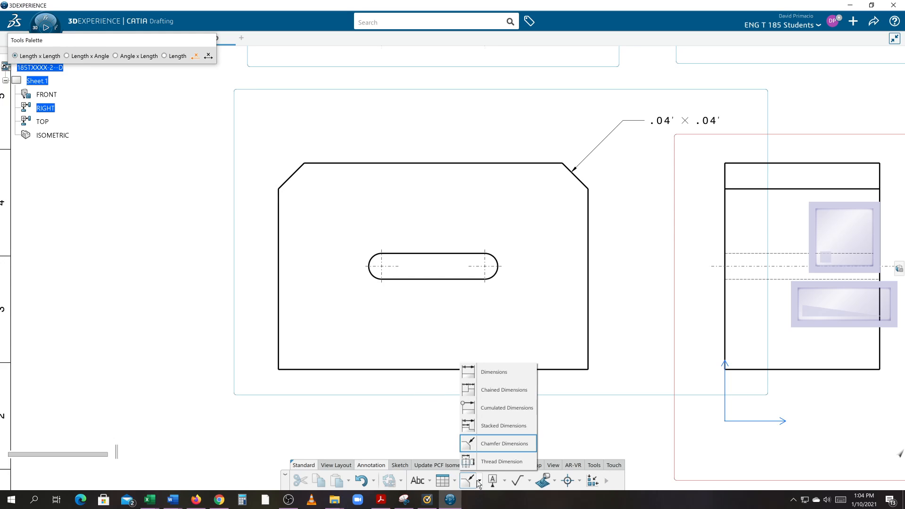
{"action": "left_click", "coordinate": [473, 372]}
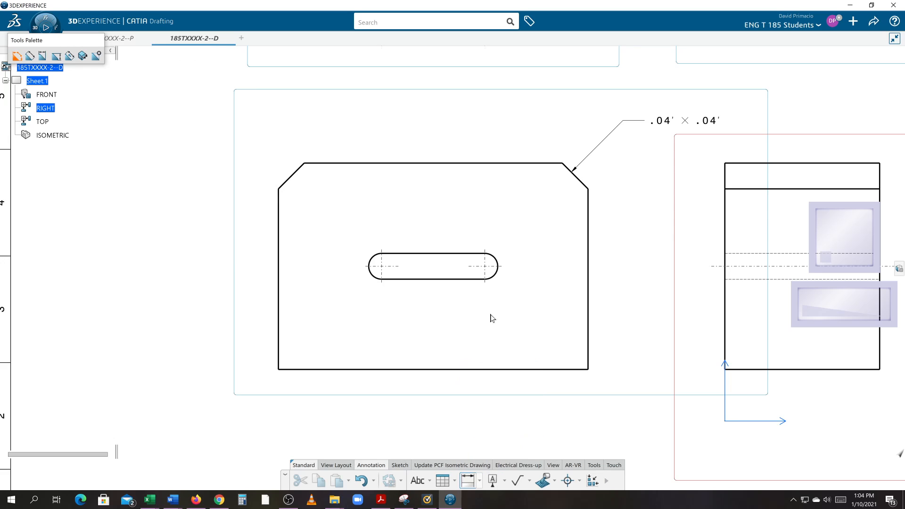
{"action": "left_click", "coordinate": [500, 262]}
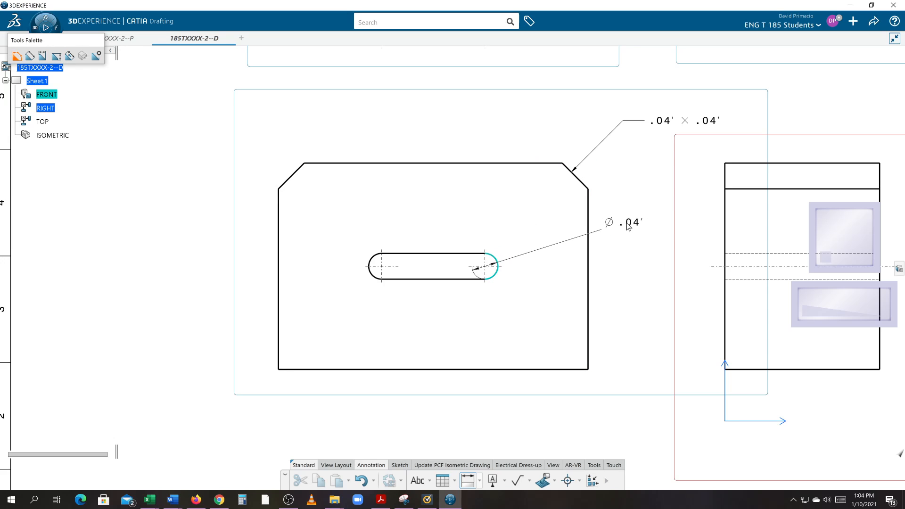
{"action": "left_click", "coordinate": [623, 226]}
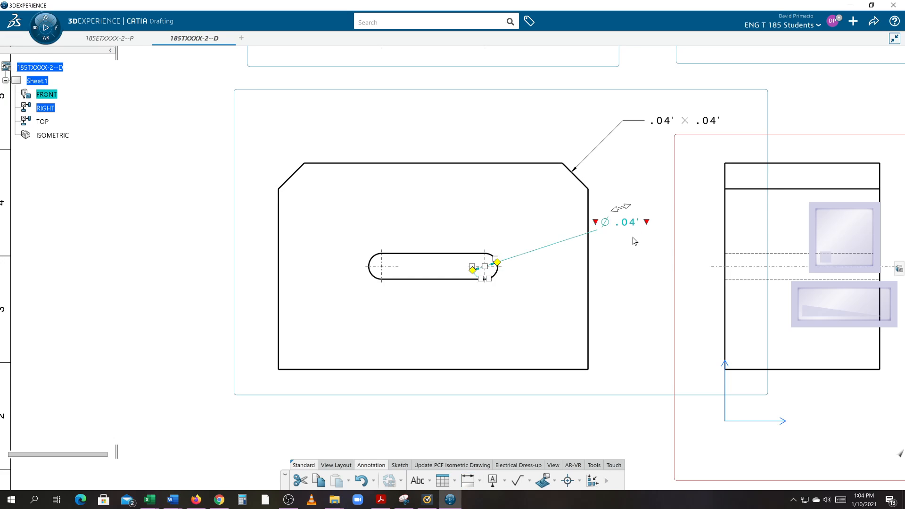
Turn off Symbol 2 on the slot diameter dimension's dimension line and apply the change.
{"action": "right_click", "coordinate": [625, 258]}
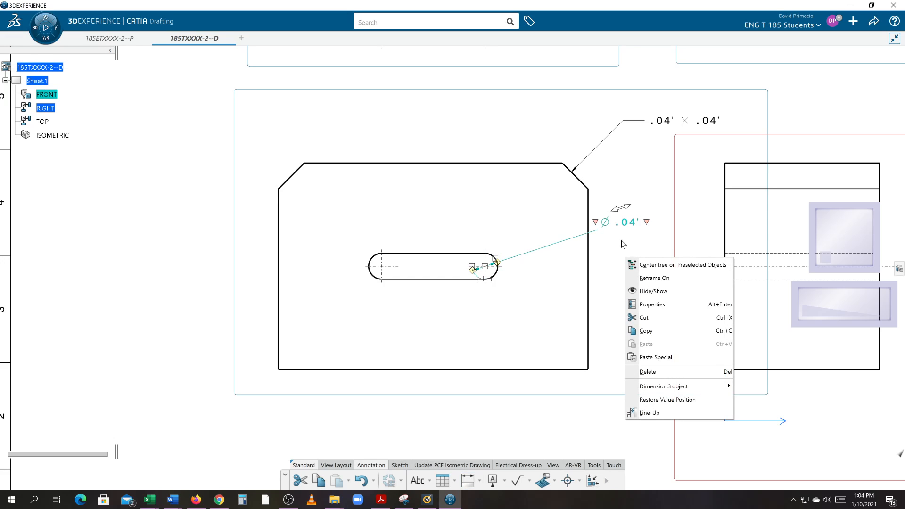
{"action": "left_click", "coordinate": [636, 304]}
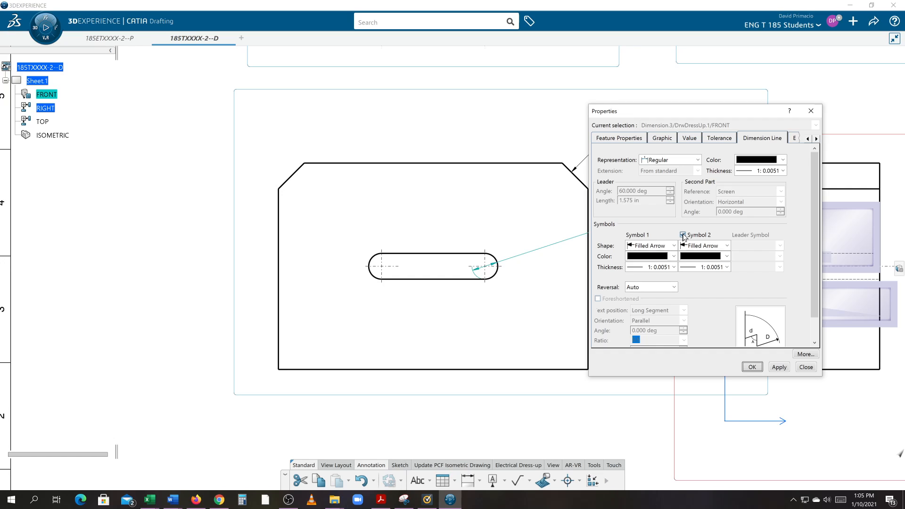
{"action": "left_click", "coordinate": [683, 235]}
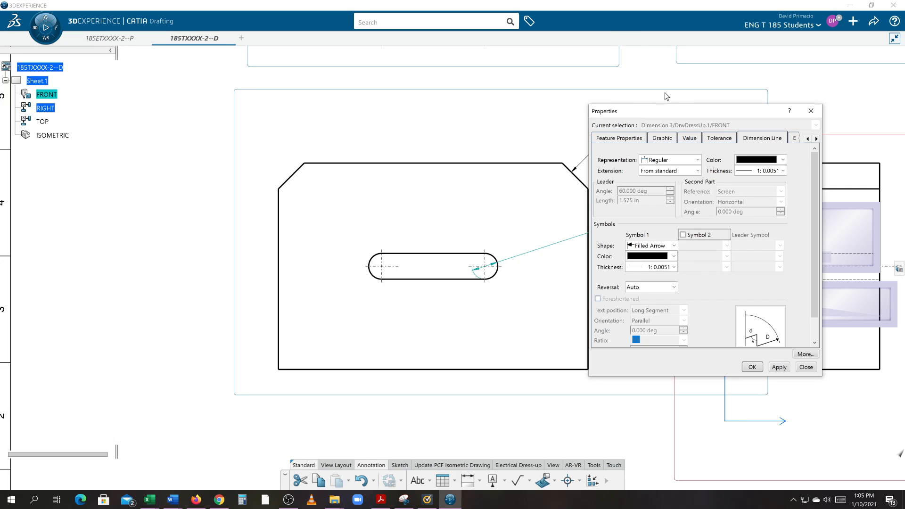
{"action": "left_click_drag", "start_coordinate": [671, 112], "coordinate": [279, 109]}
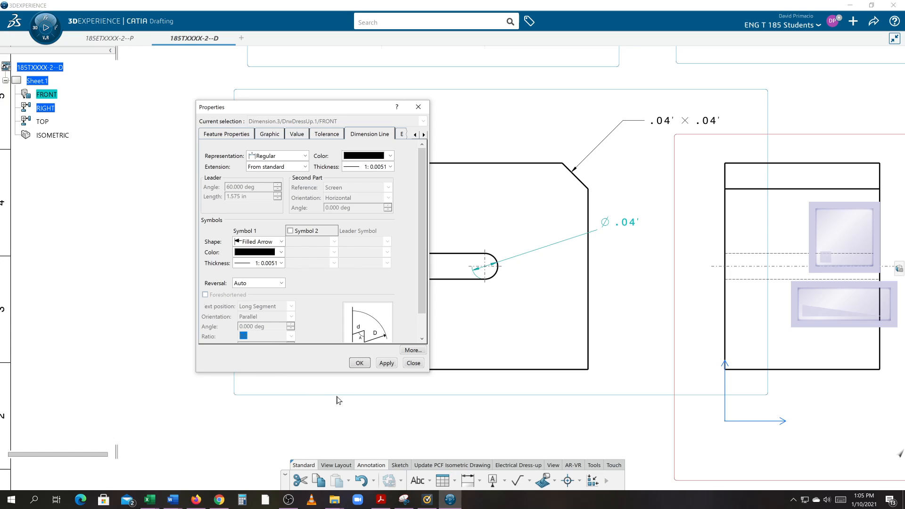
{"action": "left_click", "coordinate": [382, 364]}
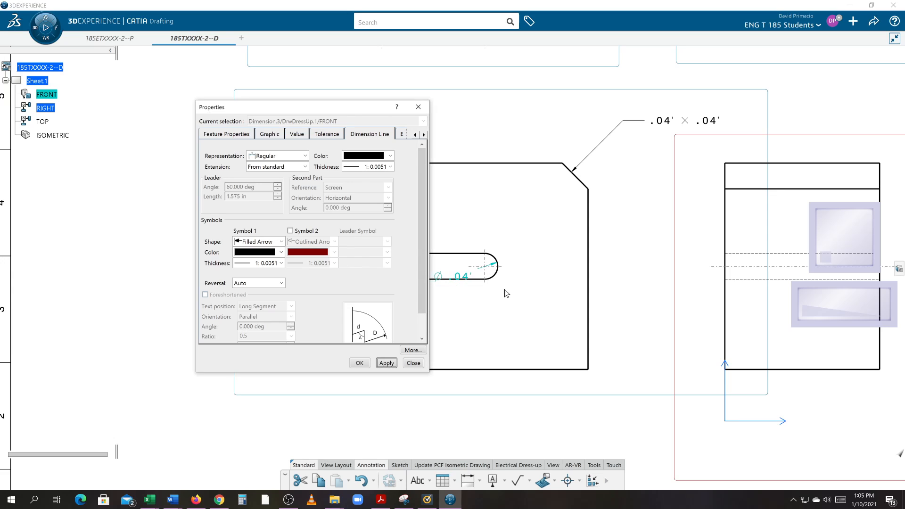
Set the slot diameter dimension's representation to Two Parts, and move its value outside the plate's right edge.
{"action": "left_click", "coordinate": [288, 157]}
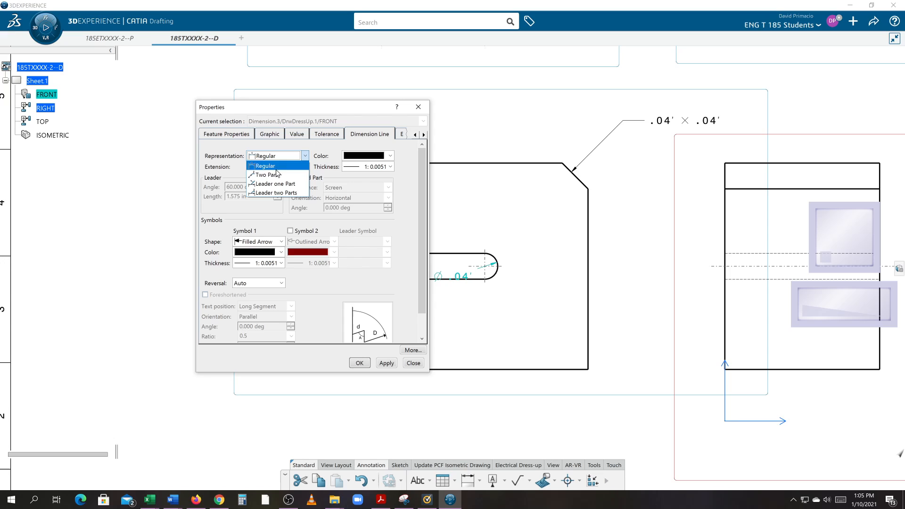
{"action": "left_click", "coordinate": [276, 172]}
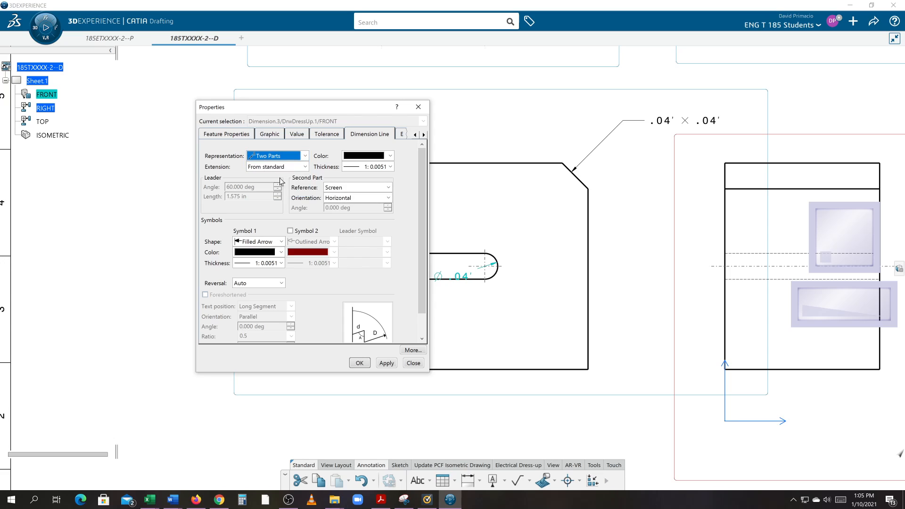
{"action": "left_click", "coordinate": [385, 363]}
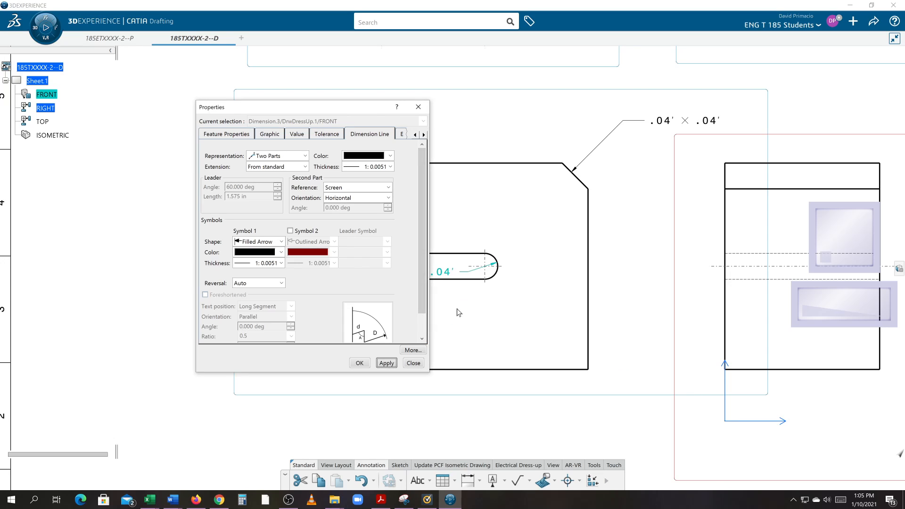
{"action": "left_click", "coordinate": [360, 364]}
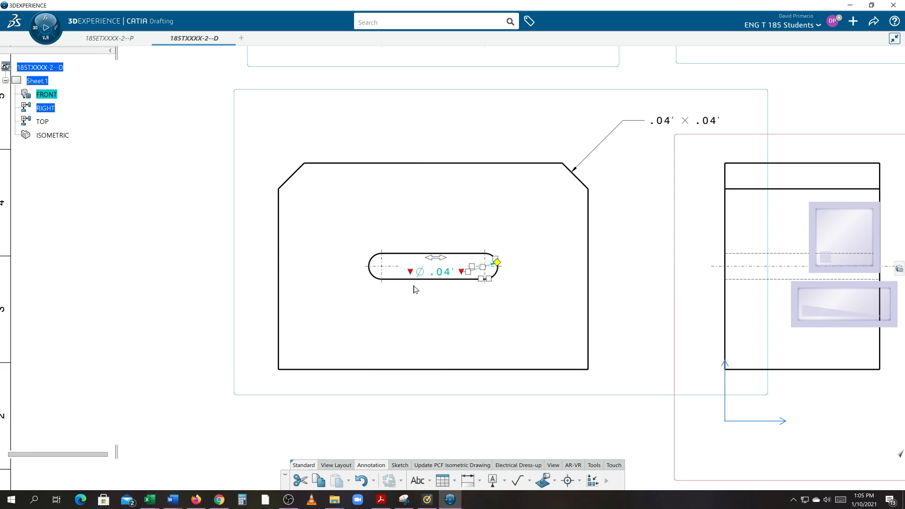
{"action": "left_click_drag", "start_coordinate": [430, 277], "coordinate": [609, 207]}
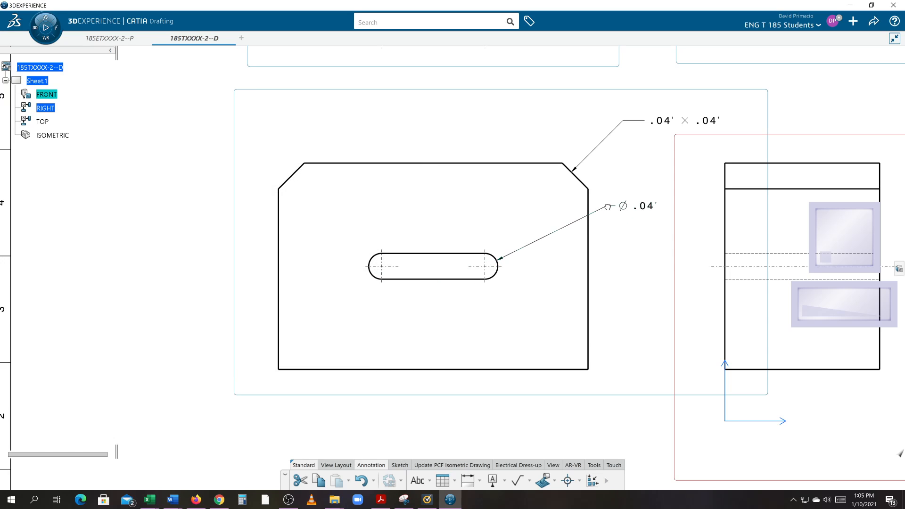
{"action": "left_click", "coordinate": [622, 253]}
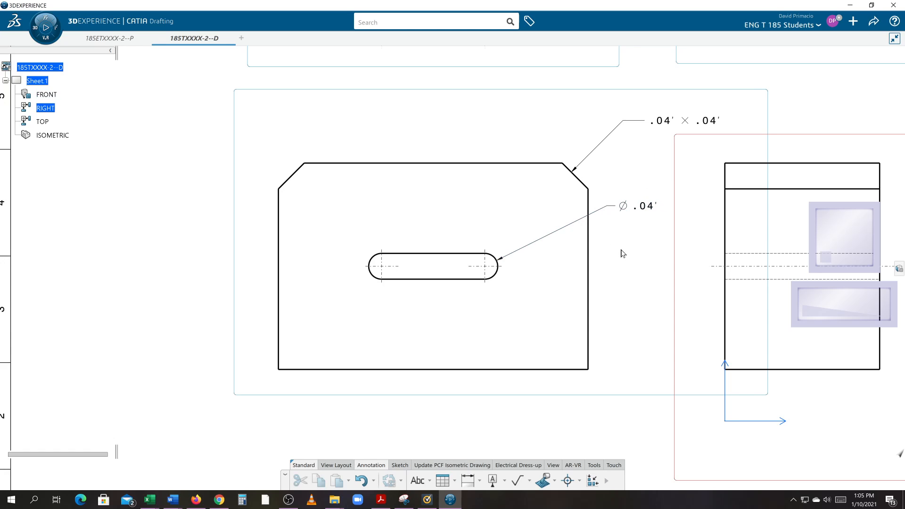
Add the associated text FULL before the main value of the slot diameter dimension.
{"action": "scroll", "coordinate": [608, 252], "scroll_direction": "up", "scroll_amount": 2}
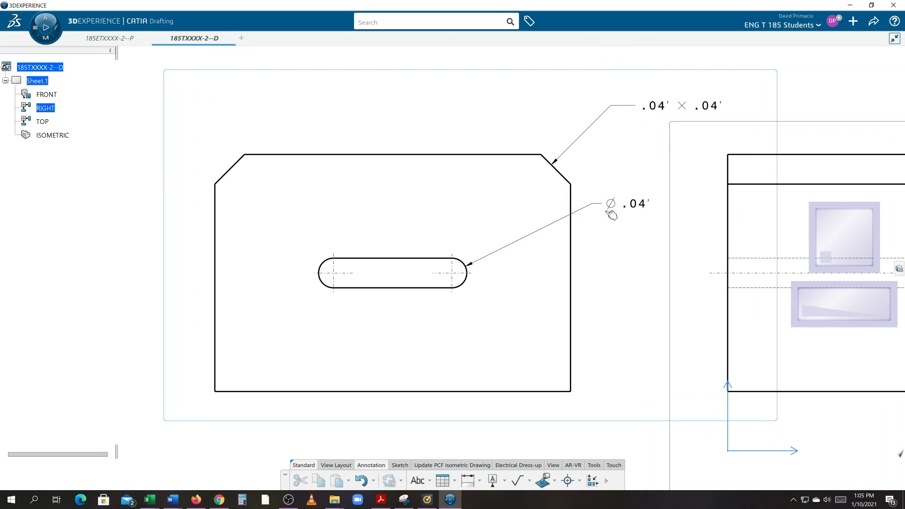
{"action": "left_click", "coordinate": [611, 205]}
{"action": "right_click", "coordinate": [611, 207]}
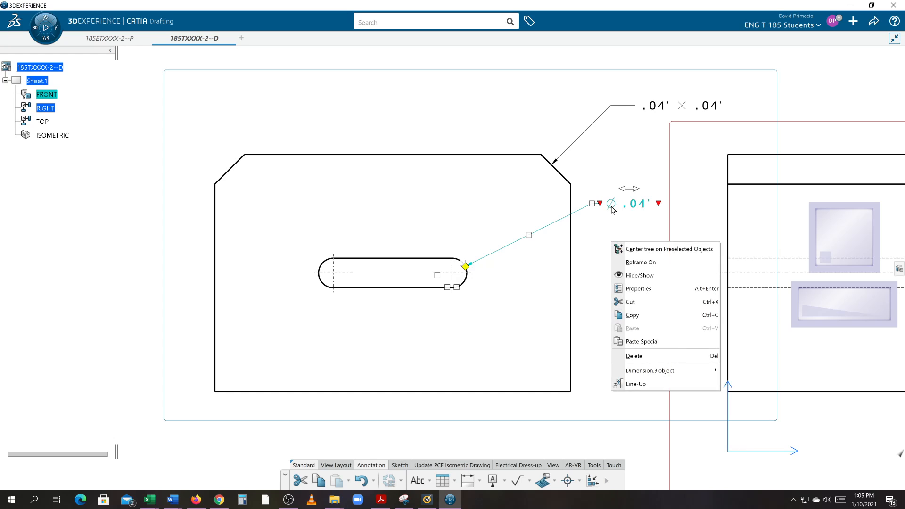
{"action": "left_click", "coordinate": [636, 287]}
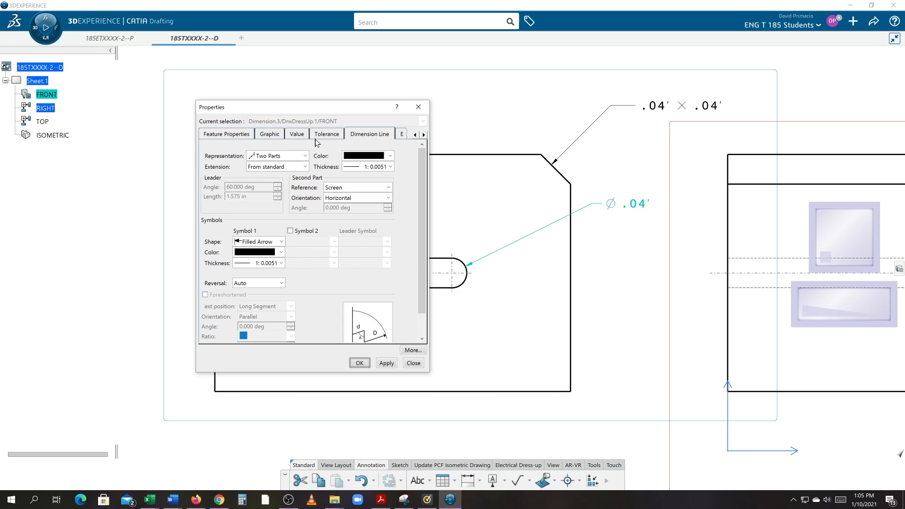
{"action": "left_click", "coordinate": [398, 136]}
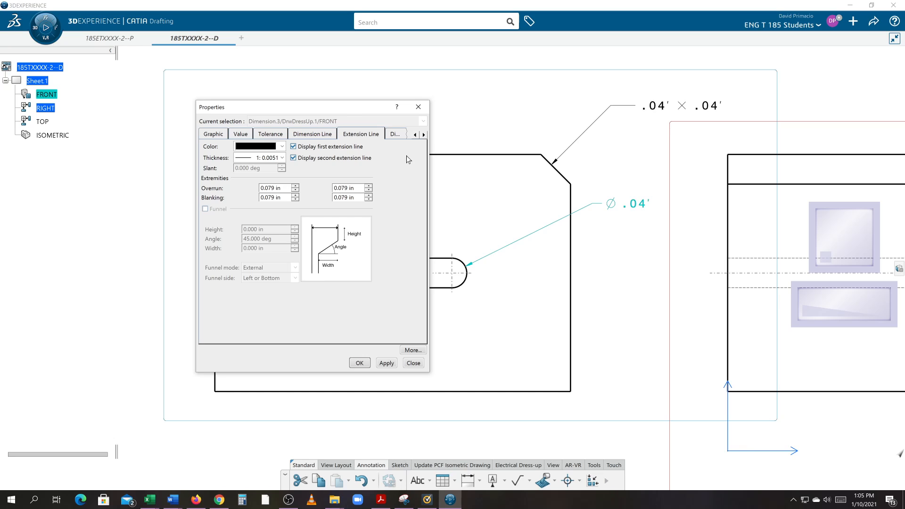
{"action": "left_click", "coordinate": [396, 134]}
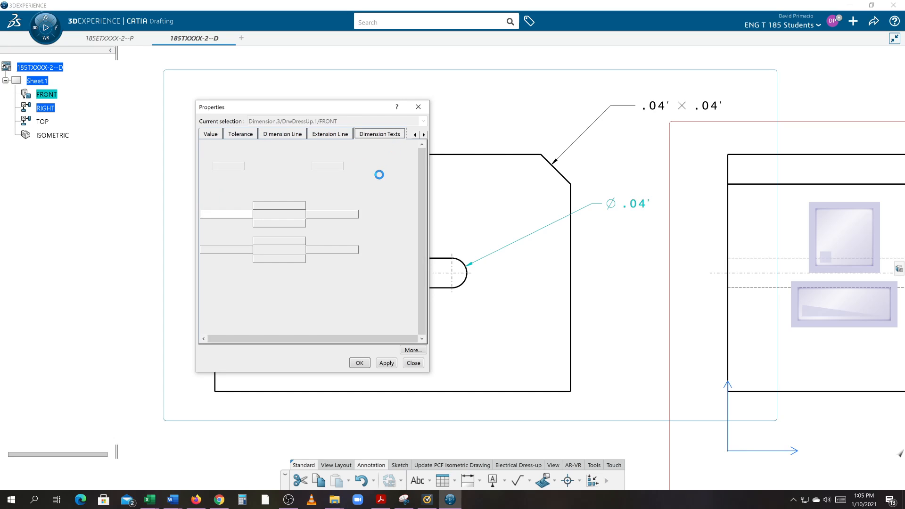
{"action": "left_click", "coordinate": [255, 172]}
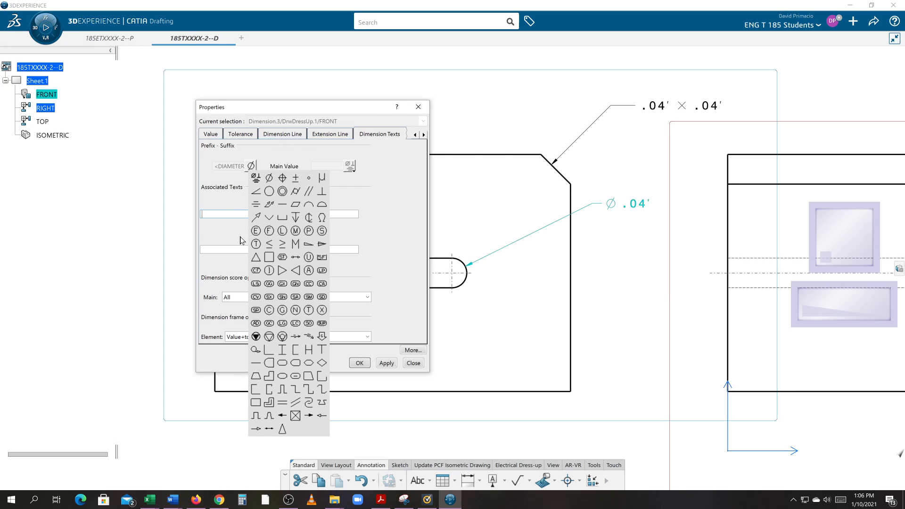
{"action": "left_click", "coordinate": [231, 166]}
{"action": "left_click", "coordinate": [251, 167]}
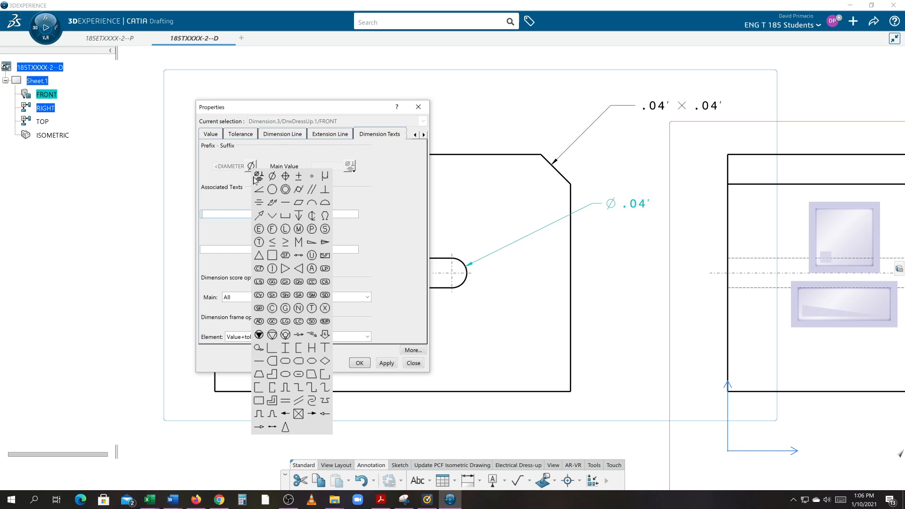
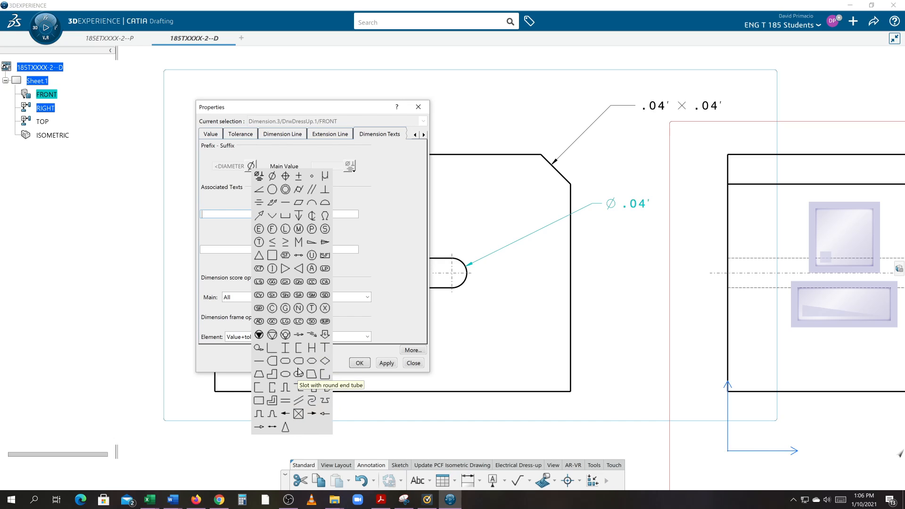
{"action": "left_click", "coordinate": [359, 369]}
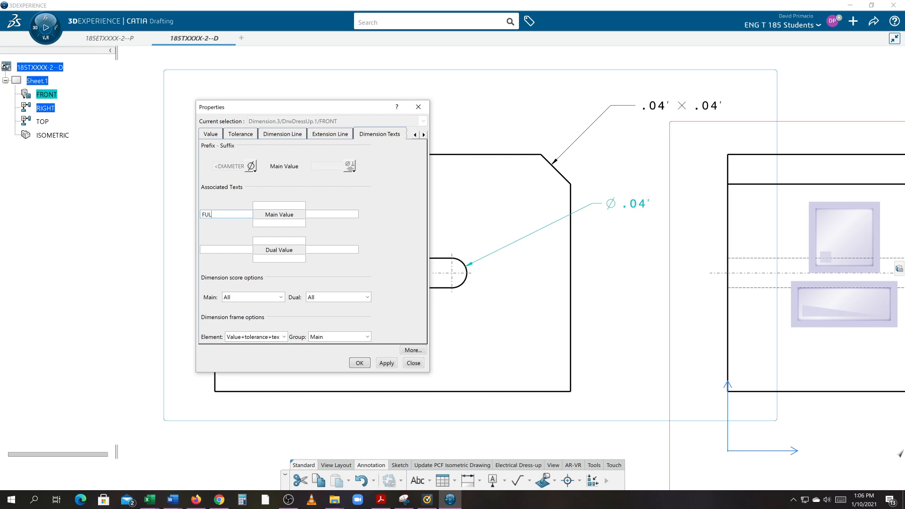
{"action": "key", "text": "Return"}
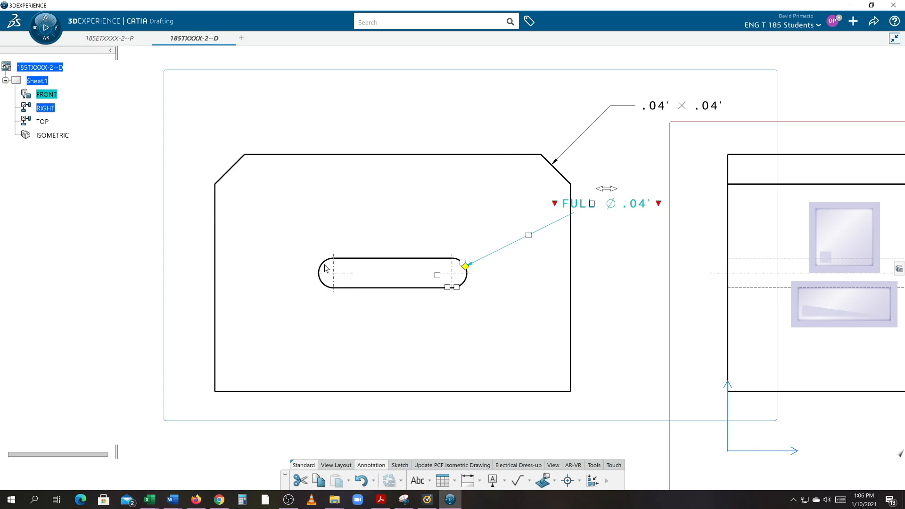
Move the FULL diameter dimension farther right, clear of the plate's right edge, and clear the selection.
{"action": "left_click", "coordinate": [591, 257]}
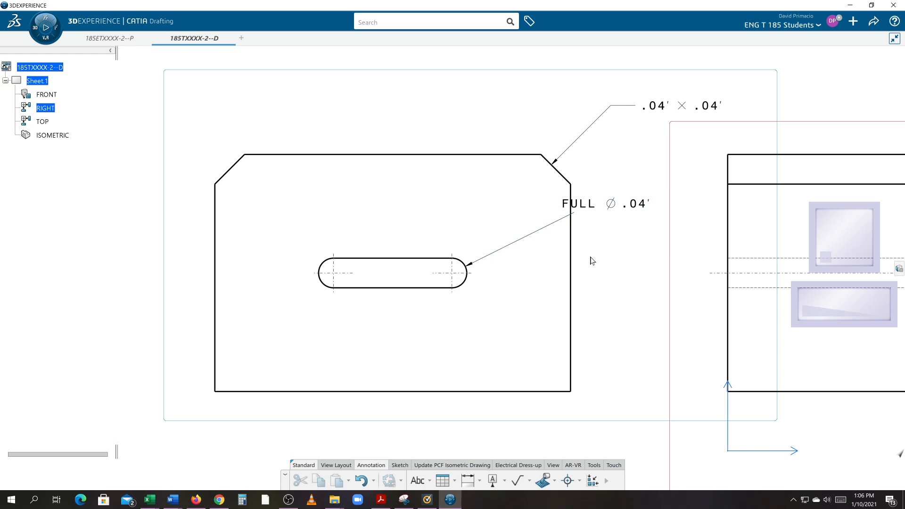
{"action": "left_click", "coordinate": [597, 204]}
{"action": "left_click_drag", "start_coordinate": [594, 200], "coordinate": [665, 183]}
{"action": "left_click", "coordinate": [622, 252]}
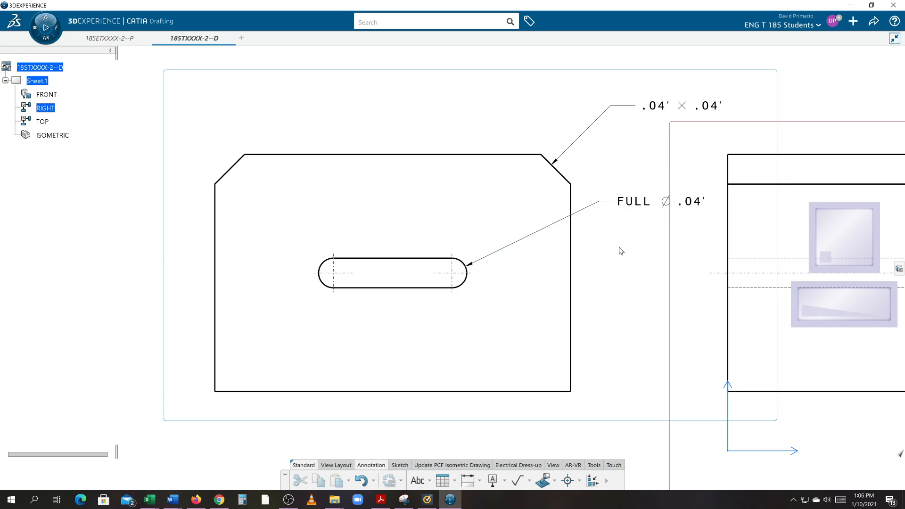
Hide the frames around the drawing views.
{"action": "middle_click_drag", "start_coordinate": [620, 250], "coordinate": [592, 226]}
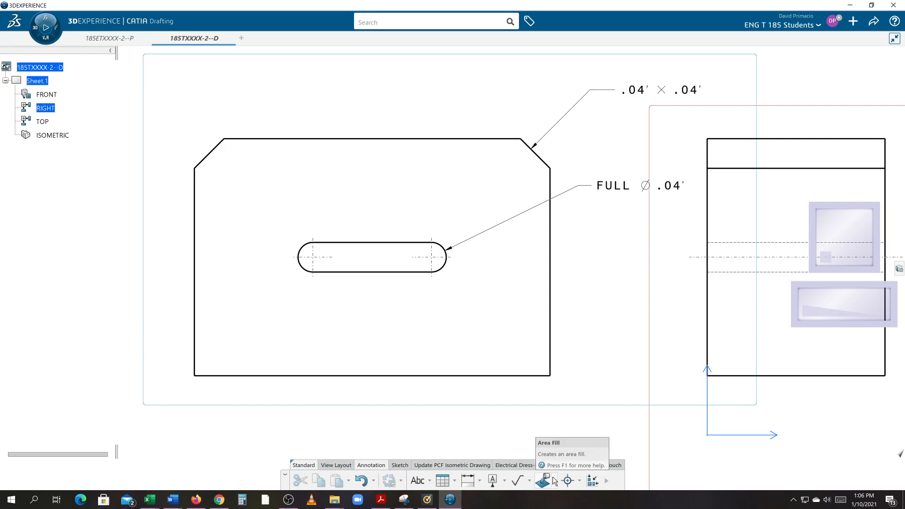
{"action": "left_click", "coordinate": [553, 466]}
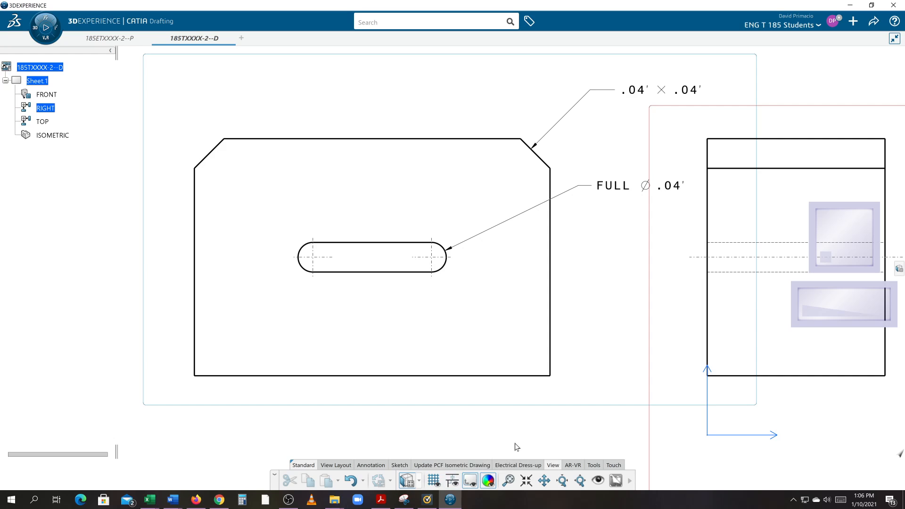
{"action": "left_click", "coordinate": [468, 486]}
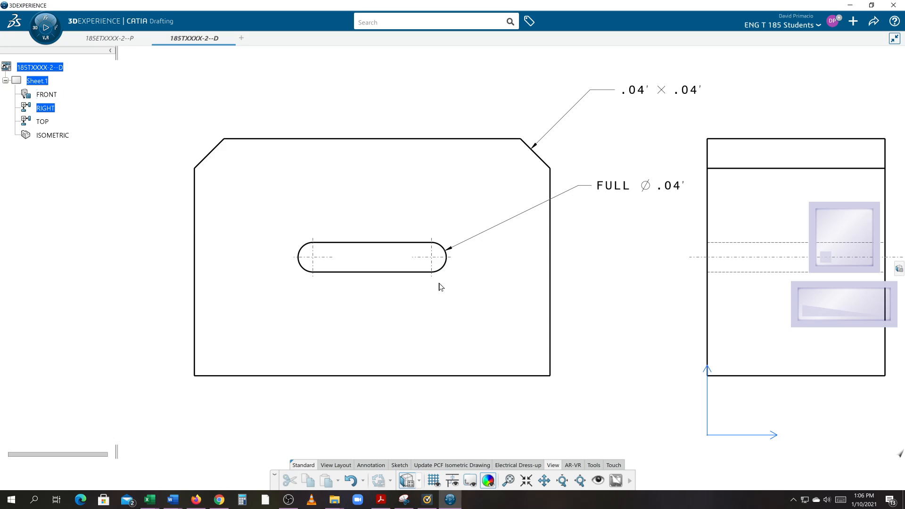
Dimension the vertical distance from the plate's bottom edge to the slot's left end arc, placing it left of the front view.
{"action": "middle_click_drag", "start_coordinate": [462, 278], "coordinate": [495, 276]}
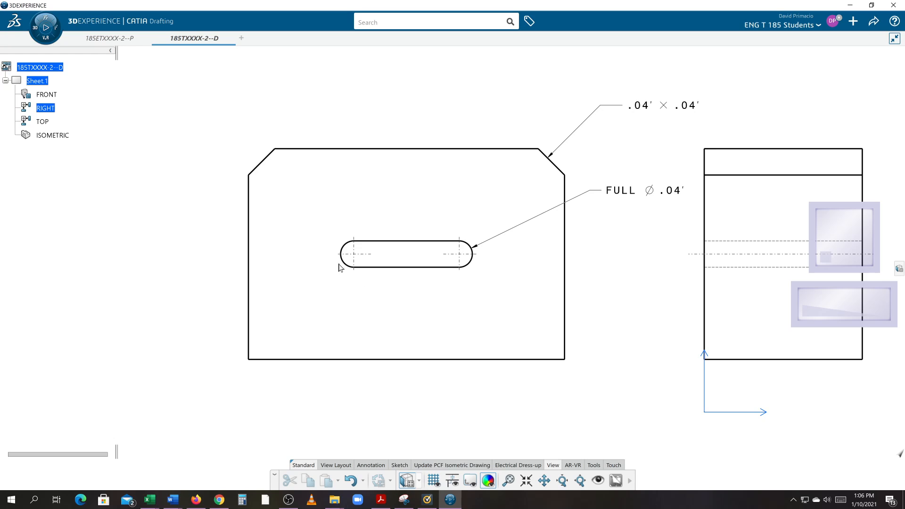
{"action": "left_click", "coordinate": [372, 464]}
{"action": "left_click", "coordinate": [475, 482]}
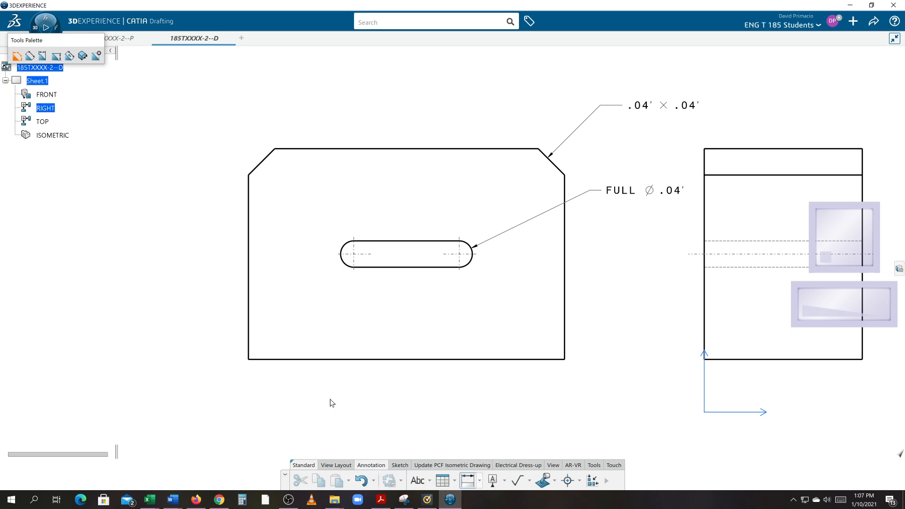
{"action": "left_click", "coordinate": [327, 360]}
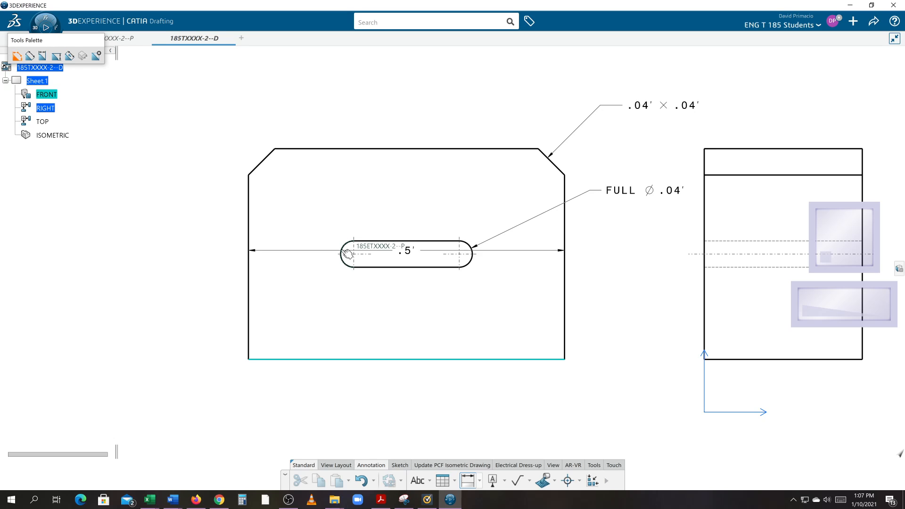
{"action": "left_click", "coordinate": [347, 254]}
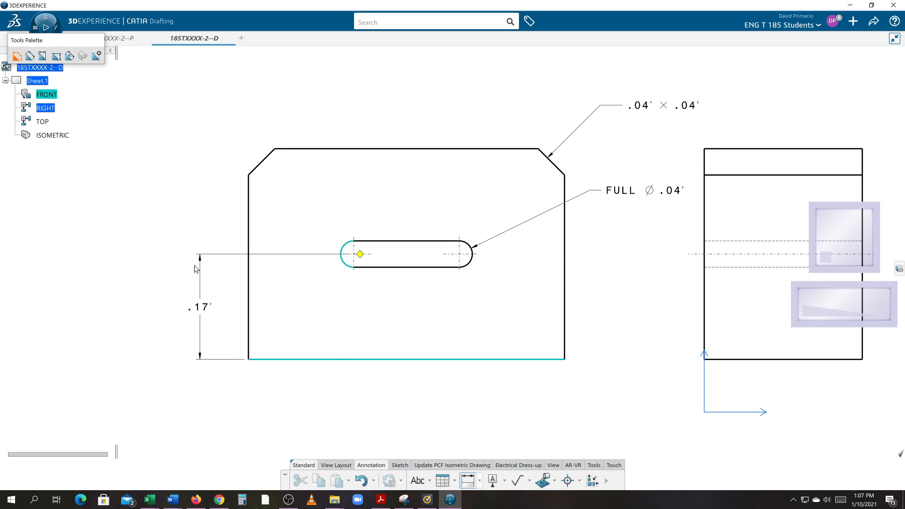
{"action": "left_click", "coordinate": [164, 271]}
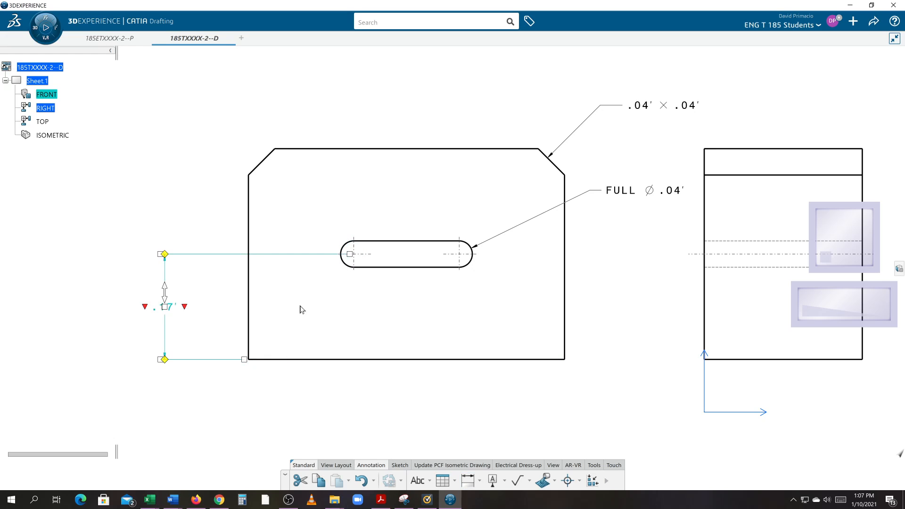
Delete the slot's vertical location dimension, and undo back through the formatting changes to the slot diameter dimension.
{"action": "scroll", "coordinate": [354, 326], "scroll_direction": "up", "scroll_amount": 3}
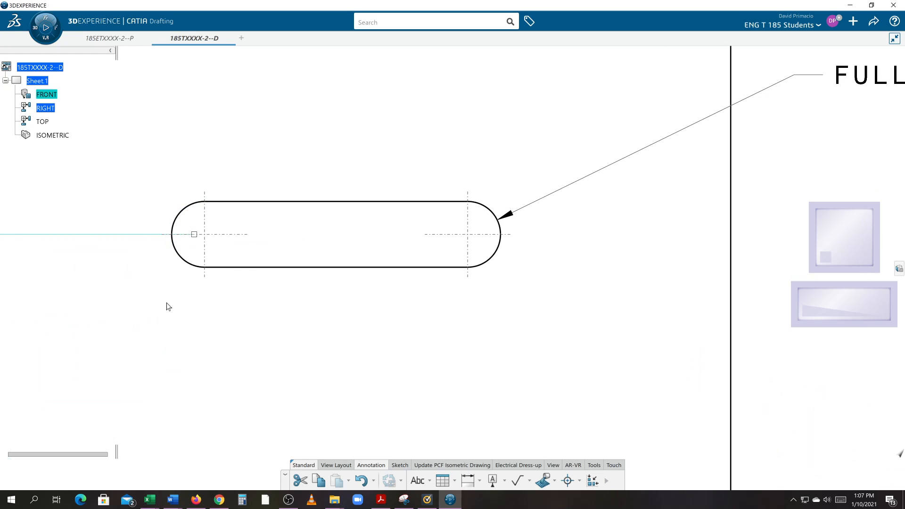
{"action": "scroll", "coordinate": [167, 306], "scroll_direction": "down", "scroll_amount": 5}
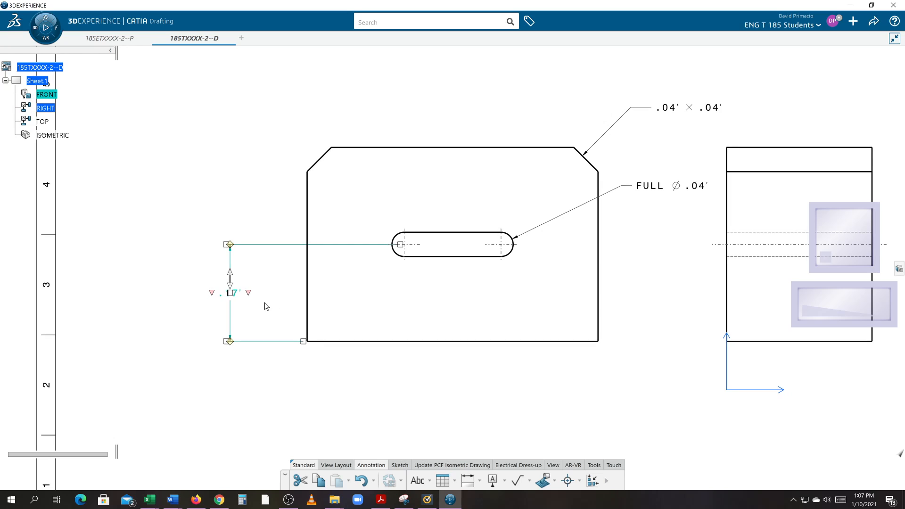
{"action": "key", "text": "Delete"}
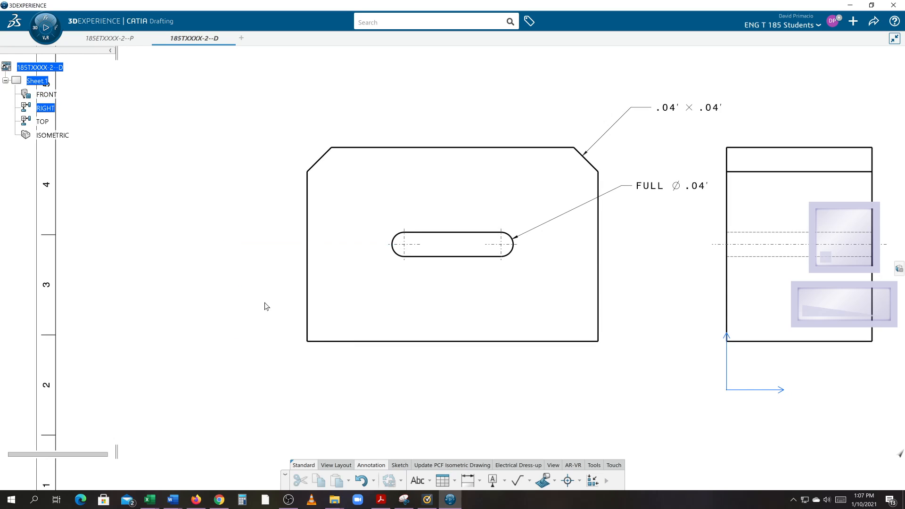
{"action": "key", "text": "ctrl+z"}
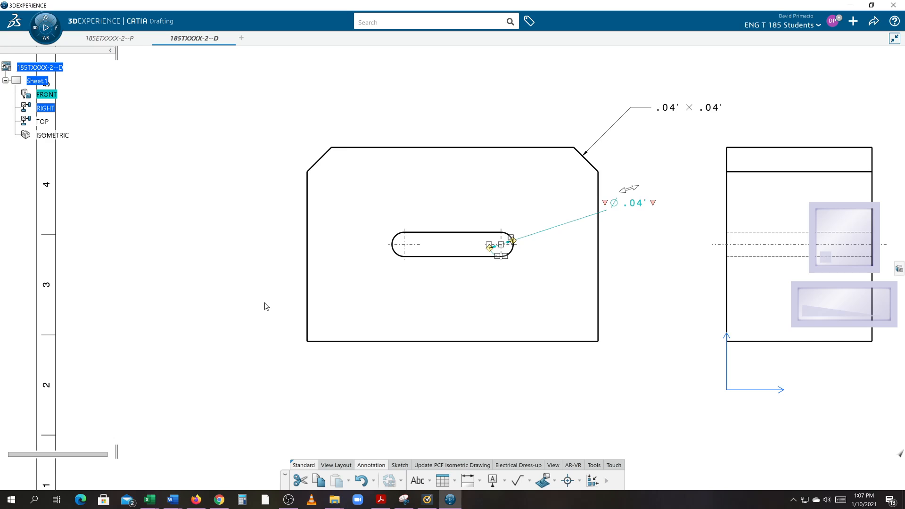
Redo the formatting changes to the slot diameter dimension.
{"action": "key", "text": "ctrl+y"}
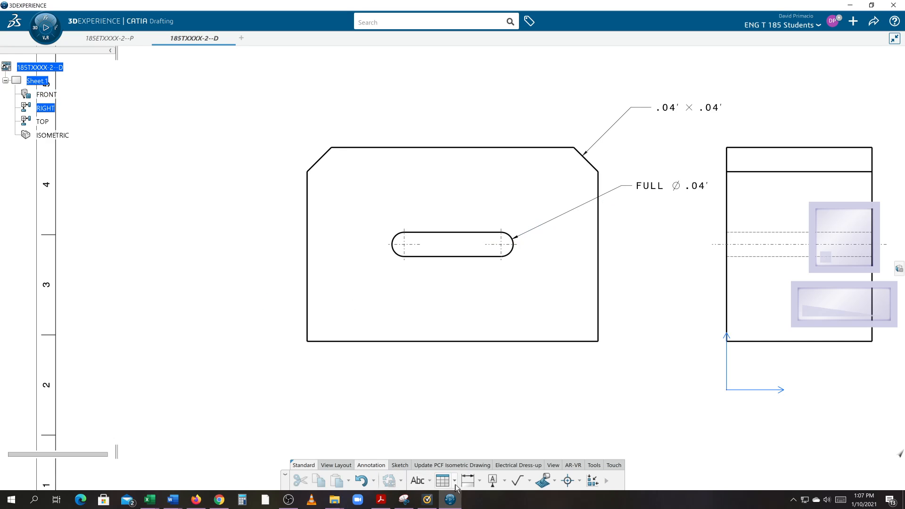
Dimension the height of the slot's center above the plate's bottom edge, placing it left of the front view.
{"action": "left_click", "coordinate": [469, 481]}
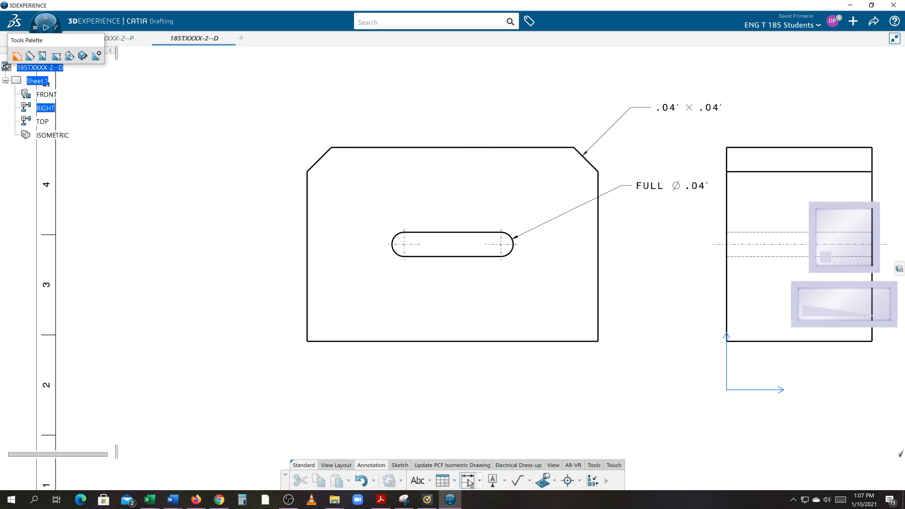
{"action": "left_click", "coordinate": [406, 341]}
{"action": "mouse_move", "coordinate": [370, 293]}
{"action": "middle_mouse_down"}
{"action": "mouse_move", "coordinate": [374, 324]}
{"action": "mouse_move", "coordinate": [390, 304]}
{"action": "middle_mouse_up"}
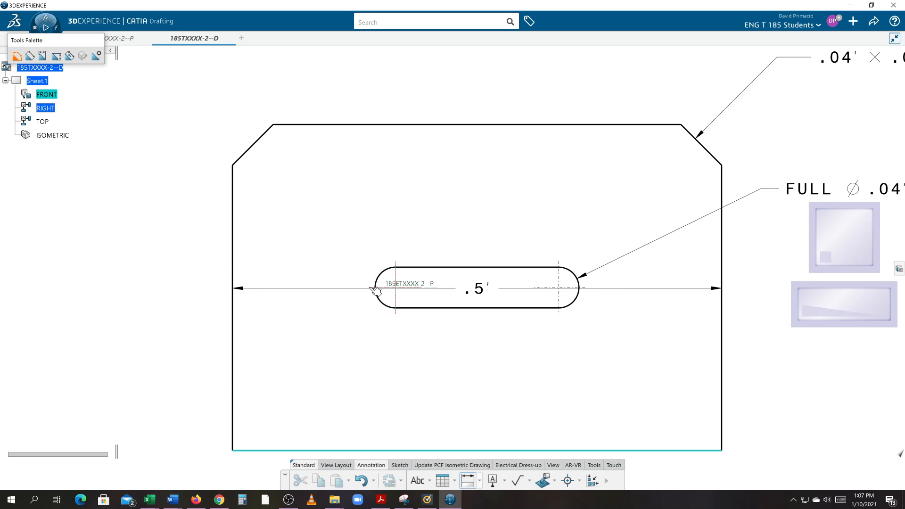
{"action": "left_click", "coordinate": [376, 290]}
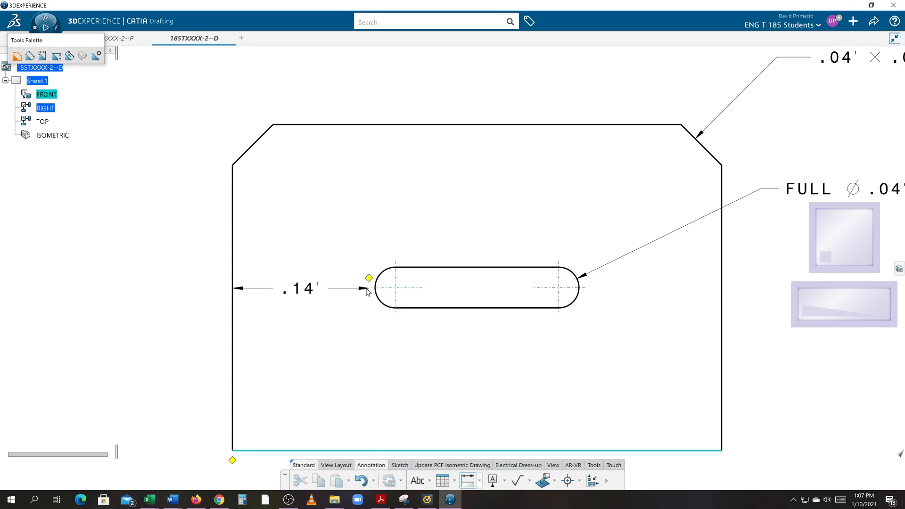
{"action": "left_click", "coordinate": [165, 324]}
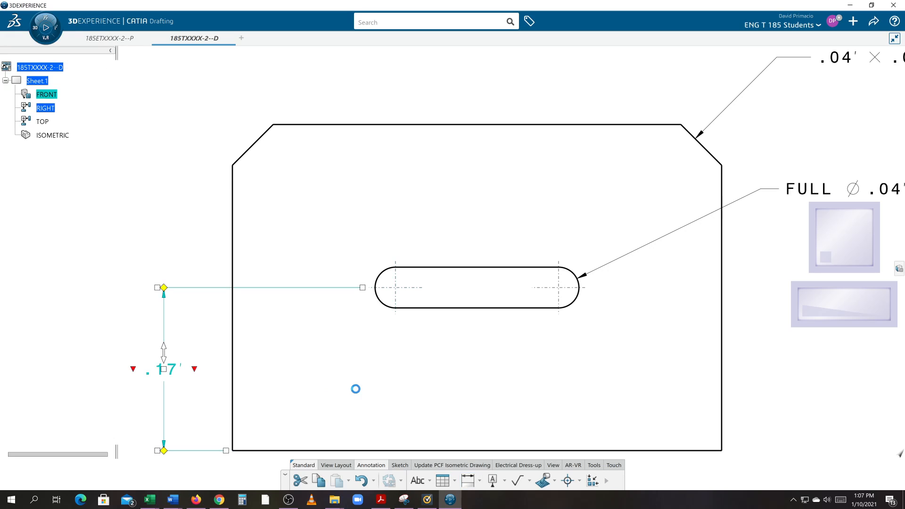
{"action": "left_click", "coordinate": [356, 388]}
{"action": "middle_click_drag", "start_coordinate": [372, 375], "coordinate": [366, 290]}
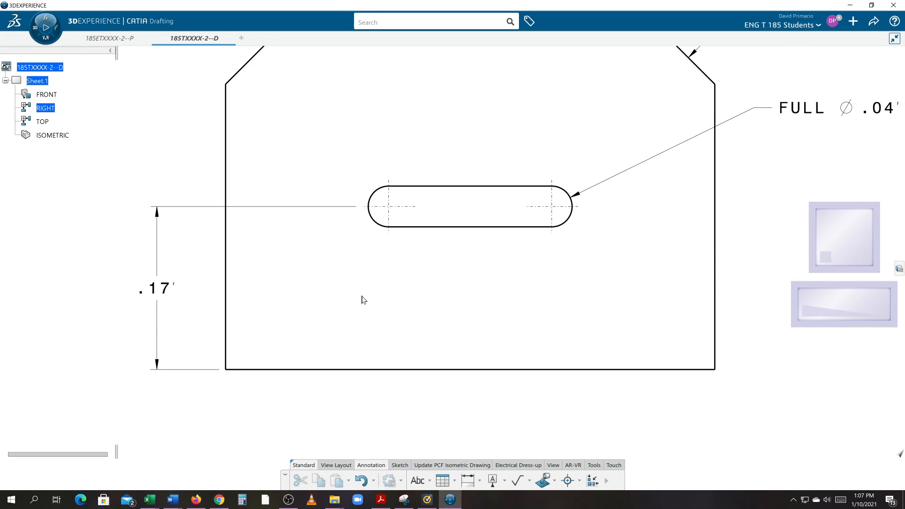
{"action": "left_click", "coordinate": [226, 299]}
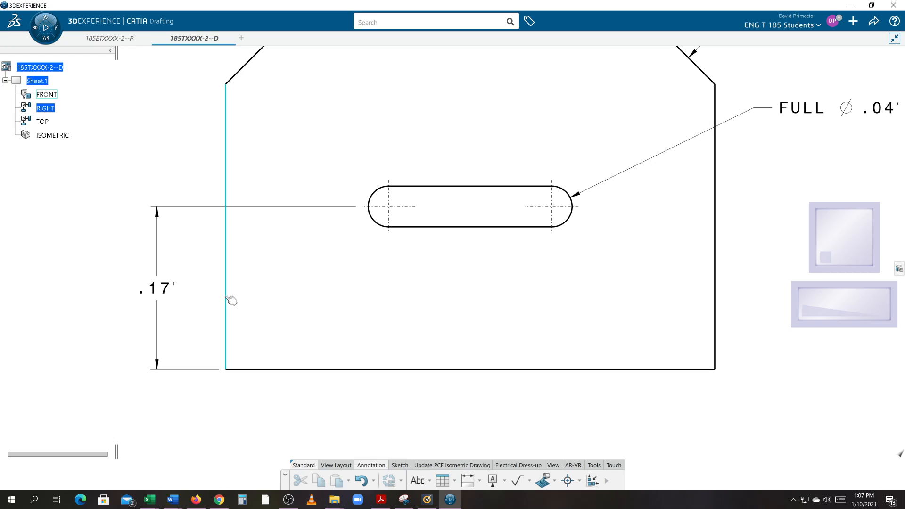
{"action": "left_click", "coordinate": [390, 223]}
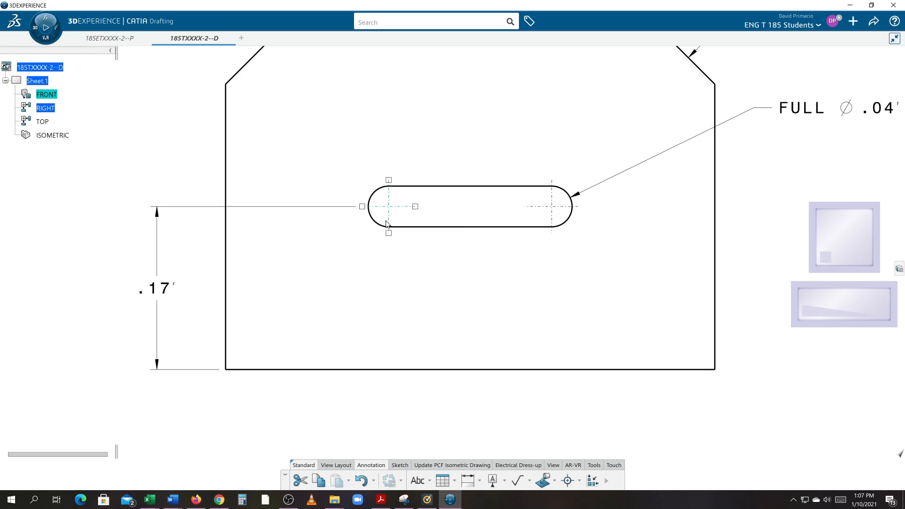
{"action": "left_click", "coordinate": [435, 359]}
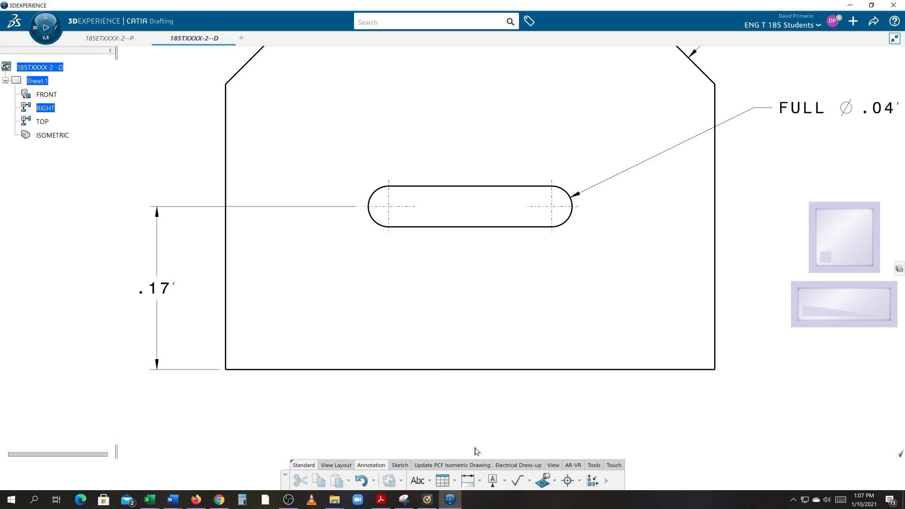
{"action": "left_click", "coordinate": [480, 485]}
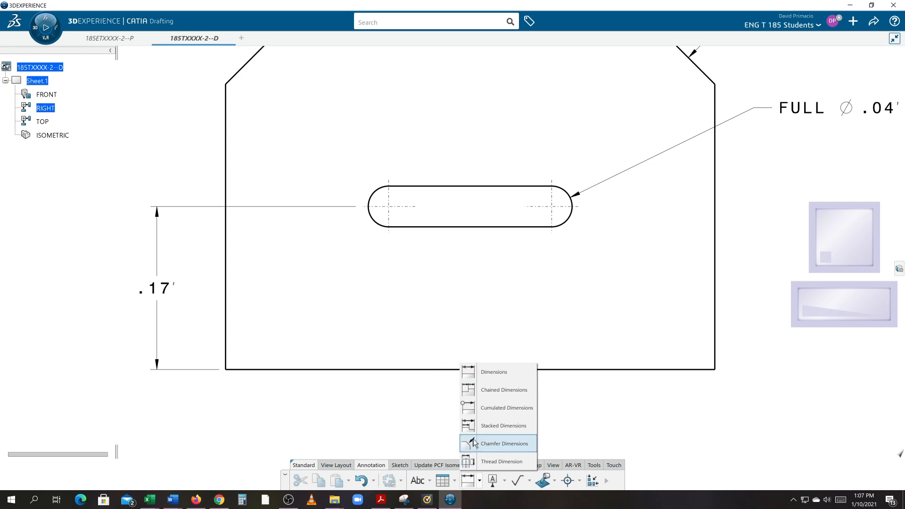
{"action": "left_click", "coordinate": [486, 399]}
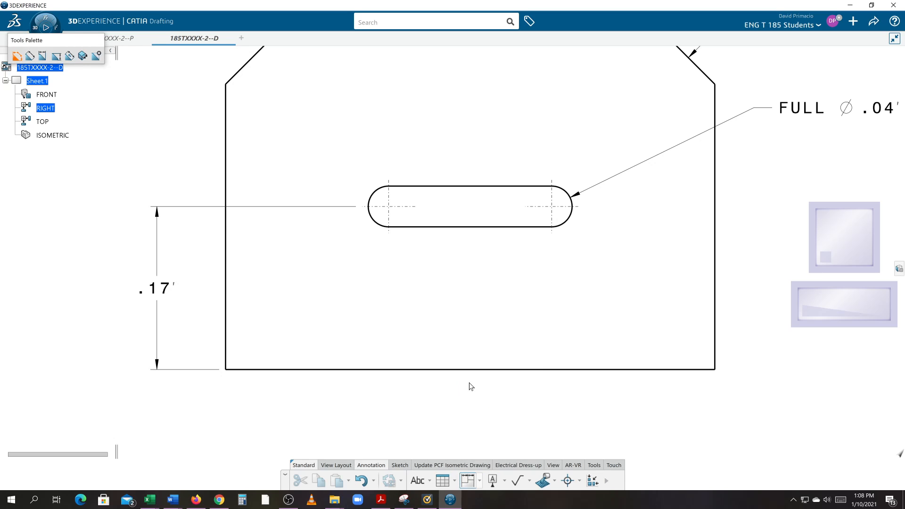
{"action": "mouse_move", "coordinate": [363, 417]}
{"action": "middle_mouse_down"}
{"action": "mouse_move", "coordinate": [334, 412]}
{"action": "mouse_move", "coordinate": [330, 432]}
{"action": "mouse_move", "coordinate": [337, 366]}
{"action": "mouse_move", "coordinate": [329, 367]}
{"action": "middle_mouse_up"}
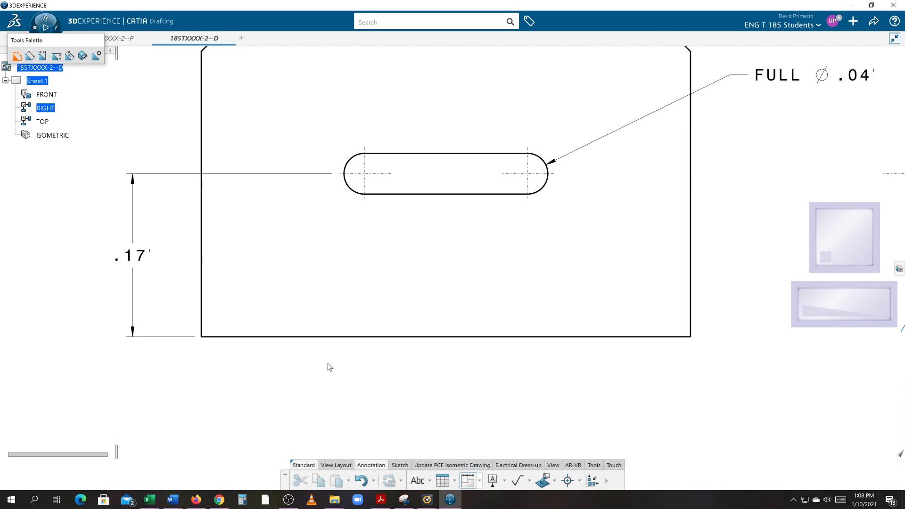
{"action": "left_click", "coordinate": [203, 315]}
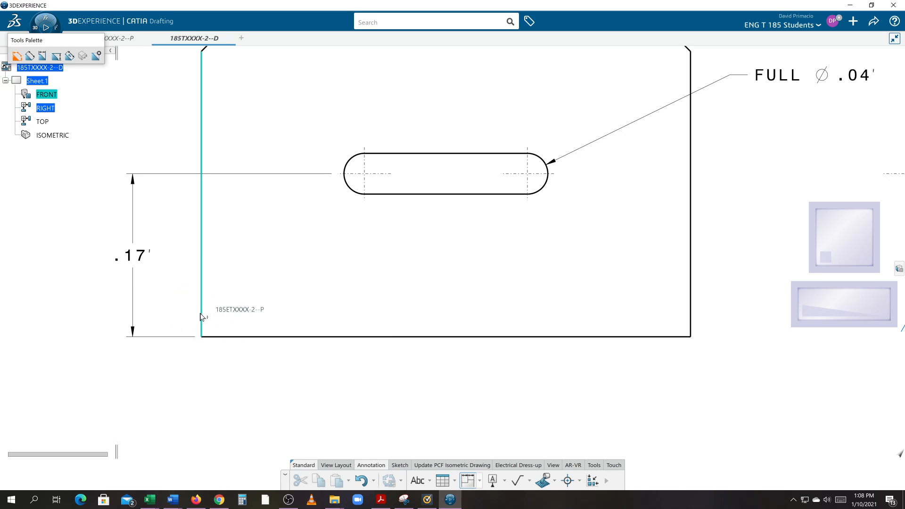
{"action": "left_click", "coordinate": [369, 203]}
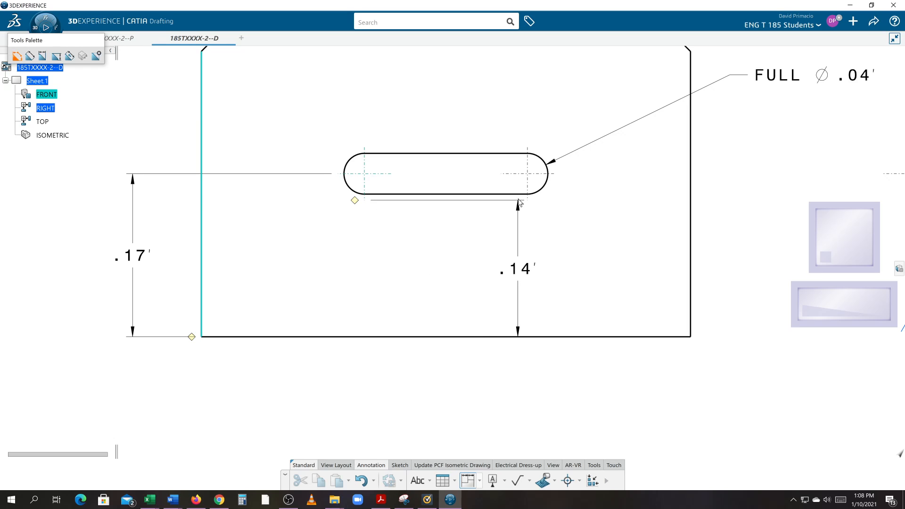
{"action": "mouse_move", "coordinate": [527, 200]}
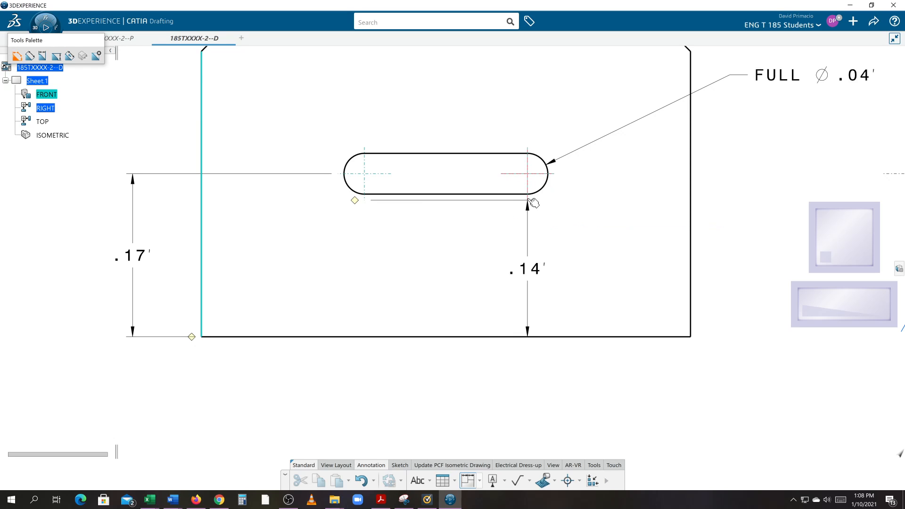
{"action": "left_click", "coordinate": [529, 202]}
{"action": "left_click", "coordinate": [513, 283]}
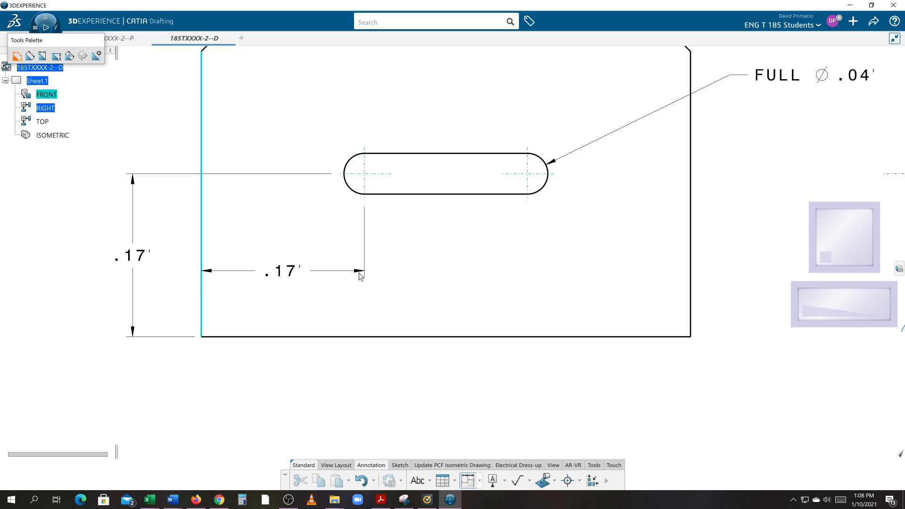
{"action": "key", "text": "Escape"}
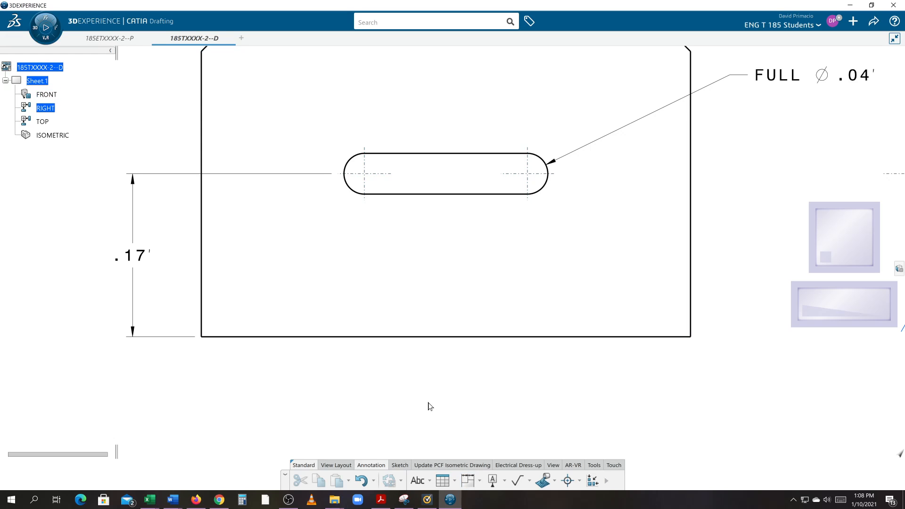
Add chained horizontal dimensions from the plate's left edge through both slot end centers, placing them below the front view.
{"action": "left_click", "coordinate": [467, 480]}
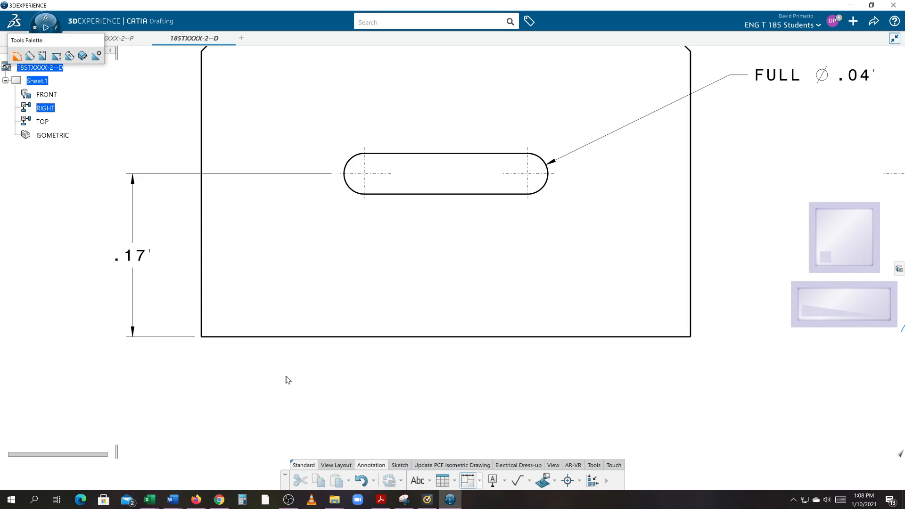
{"action": "left_click", "coordinate": [201, 330]}
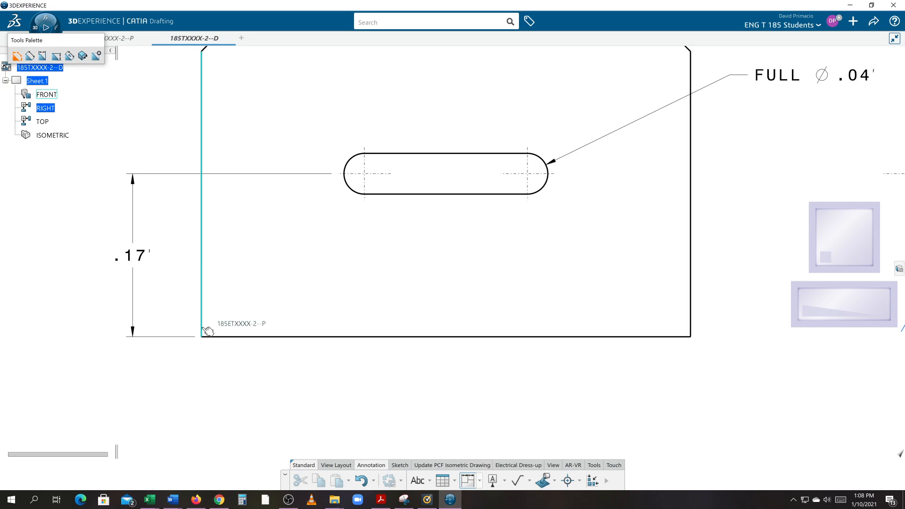
{"action": "left_click", "coordinate": [528, 204]}
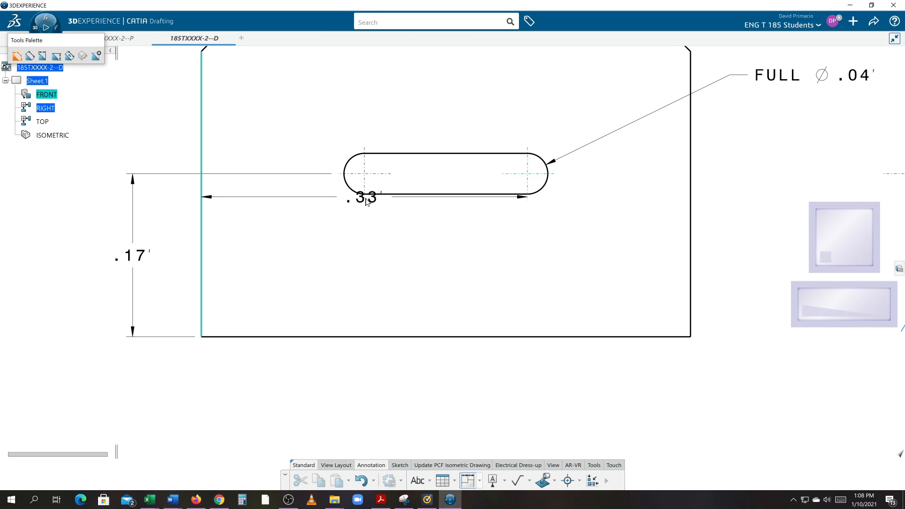
{"action": "left_click", "coordinate": [370, 199]}
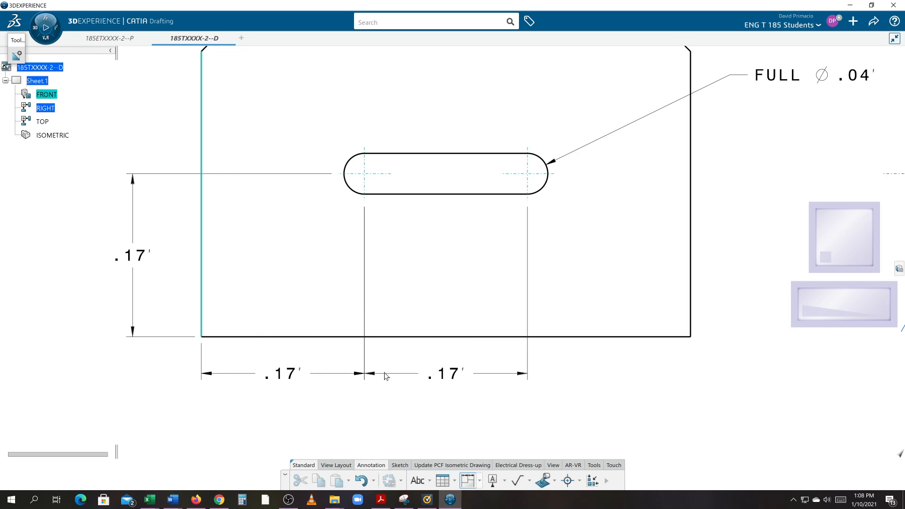
{"action": "left_click", "coordinate": [384, 373]}
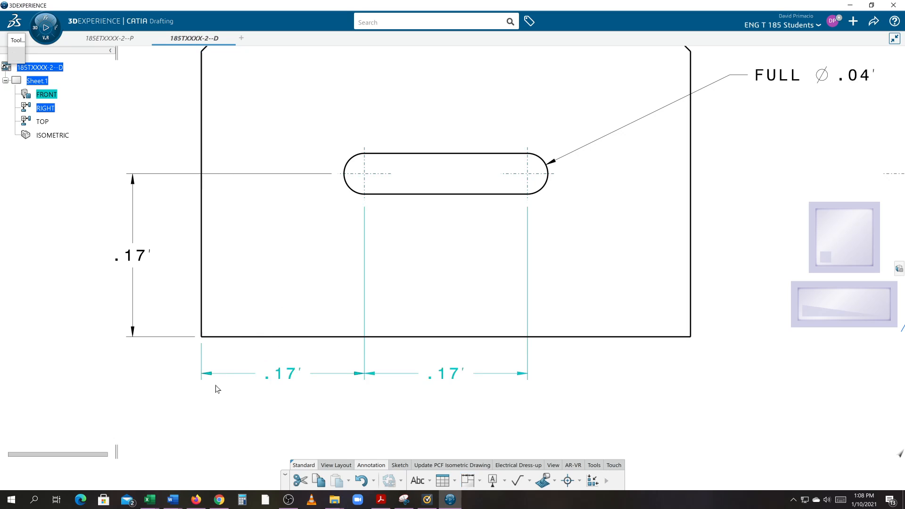
{"action": "left_click", "coordinate": [399, 406]}
{"action": "mouse_move", "coordinate": [330, 378]}
{"action": "left_mouse_down"}
{"action": "mouse_move", "coordinate": [326, 398]}
{"action": "mouse_move", "coordinate": [302, 375]}
{"action": "left_mouse_up"}
{"action": "left_click", "coordinate": [130, 396]}
Dimension the plate's overall height between its bottom and top edges, placing it outside the slot's vertical location dimension.
{"action": "mouse_move", "coordinate": [146, 395]}
{"action": "middle_mouse_down"}
{"action": "mouse_move", "coordinate": [240, 376]}
{"action": "mouse_move", "coordinate": [237, 395]}
{"action": "mouse_move", "coordinate": [282, 374]}
{"action": "mouse_move", "coordinate": [283, 395]}
{"action": "middle_mouse_up"}
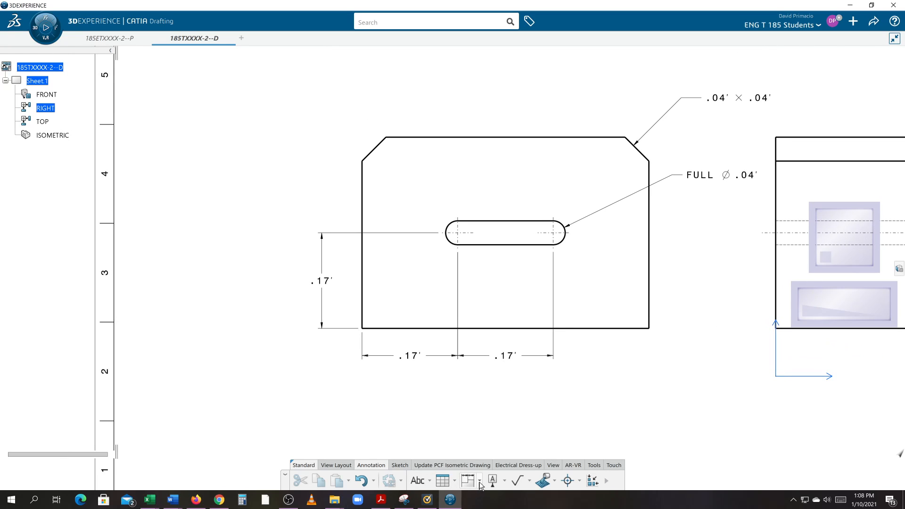
{"action": "left_click", "coordinate": [479, 483]}
{"action": "left_click", "coordinate": [490, 371]}
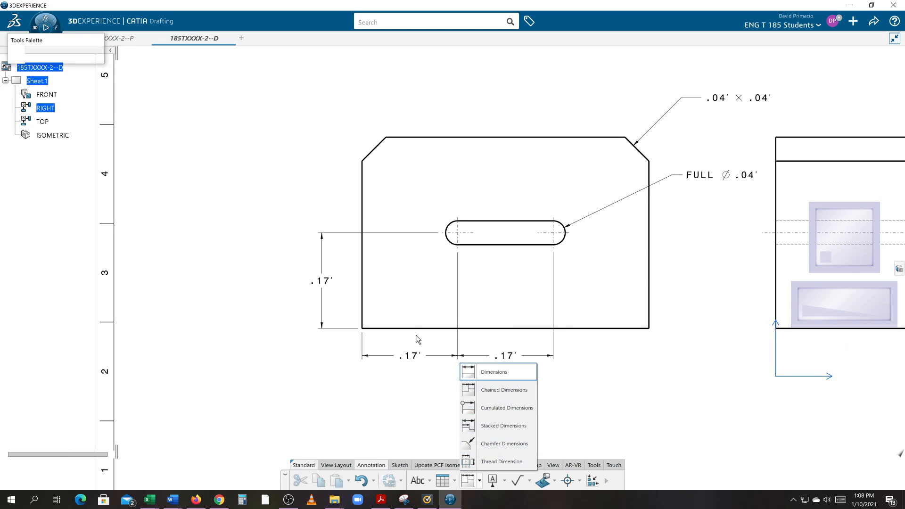
{"action": "left_click", "coordinate": [415, 328]}
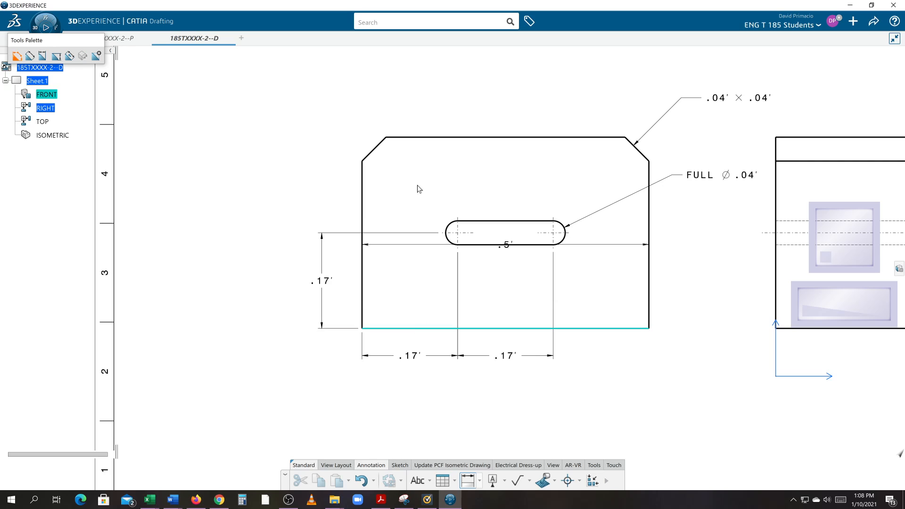
{"action": "left_click", "coordinate": [445, 138]}
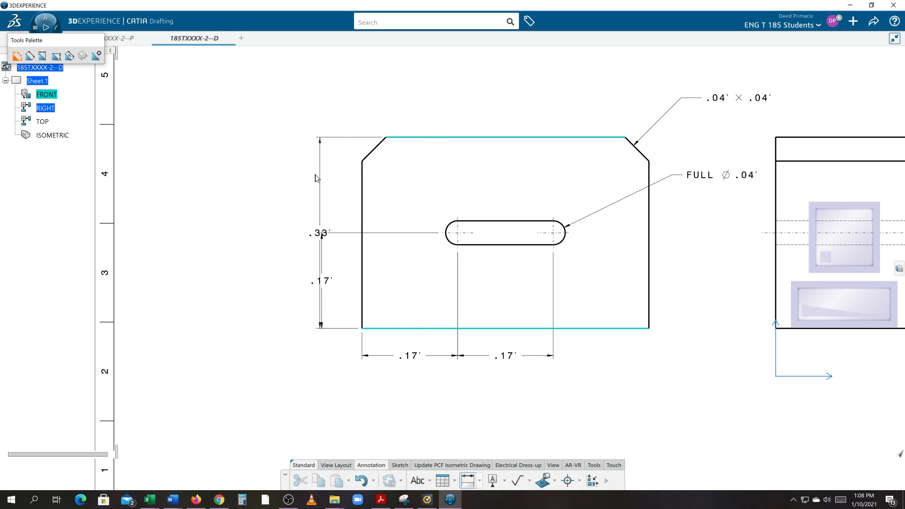
{"action": "left_click", "coordinate": [296, 183]}
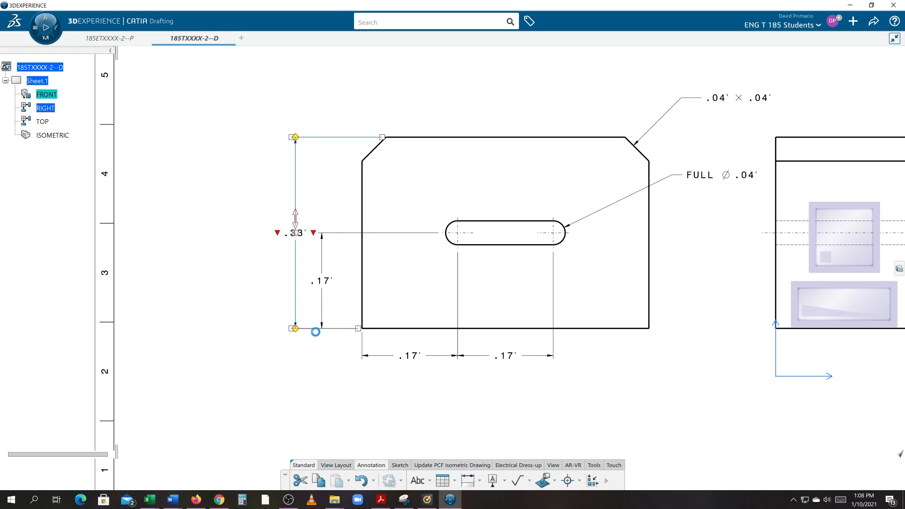
{"action": "left_click", "coordinate": [285, 394]}
Move the two vertical dimensions closer to the plate's left edge, and delete both the overall height and slot location dimensions.
{"action": "mouse_move", "coordinate": [329, 317]}
{"action": "left_mouse_down"}
{"action": "mouse_move", "coordinate": [348, 317]}
{"action": "mouse_move", "coordinate": [305, 314]}
{"action": "mouse_move", "coordinate": [330, 318]}
{"action": "left_mouse_up"}
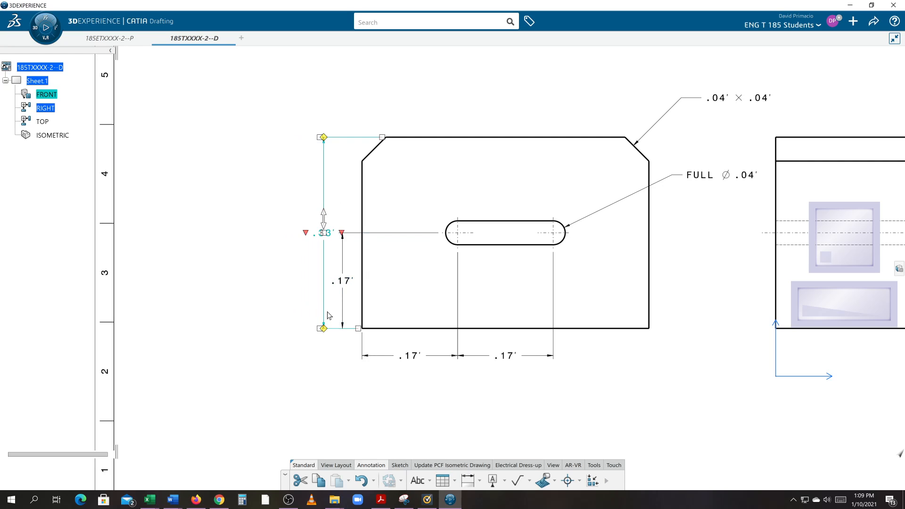
{"action": "key", "text": "Delete"}
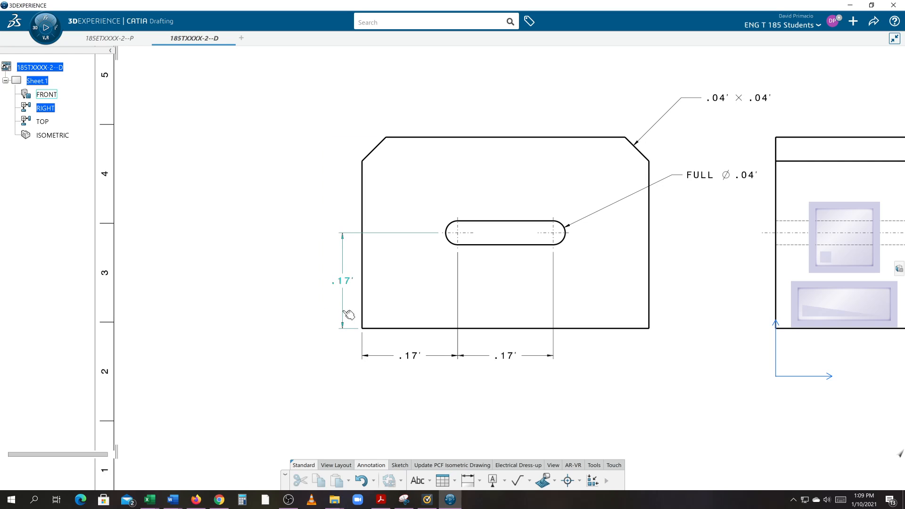
{"action": "left_click", "coordinate": [347, 316]}
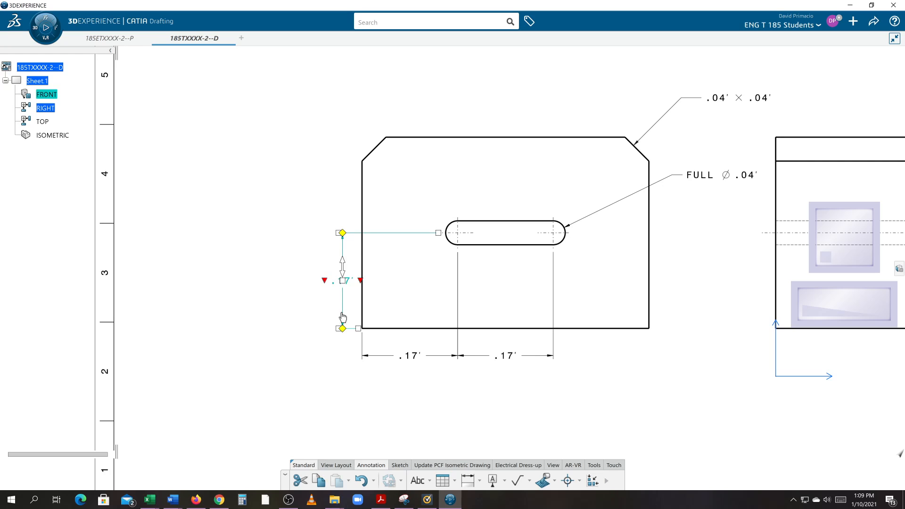
{"action": "key", "text": "Delete"}
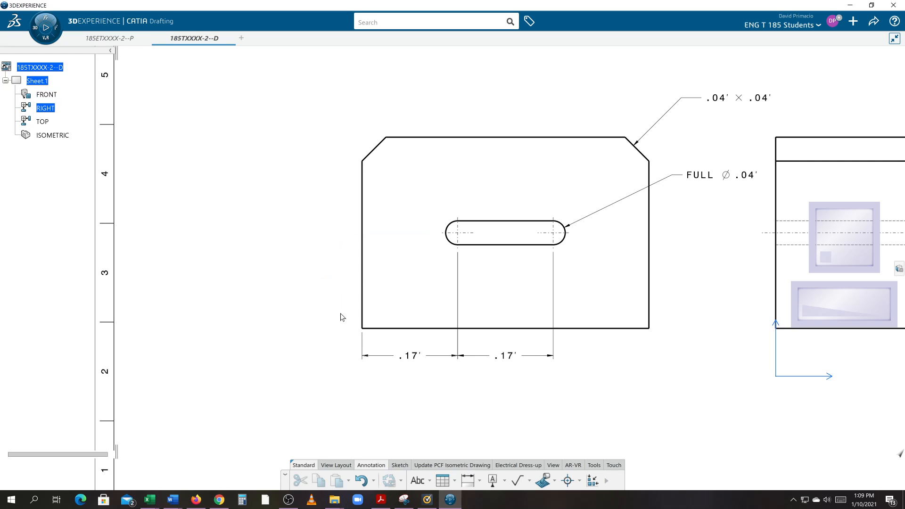
{"action": "left_click", "coordinate": [480, 481]}
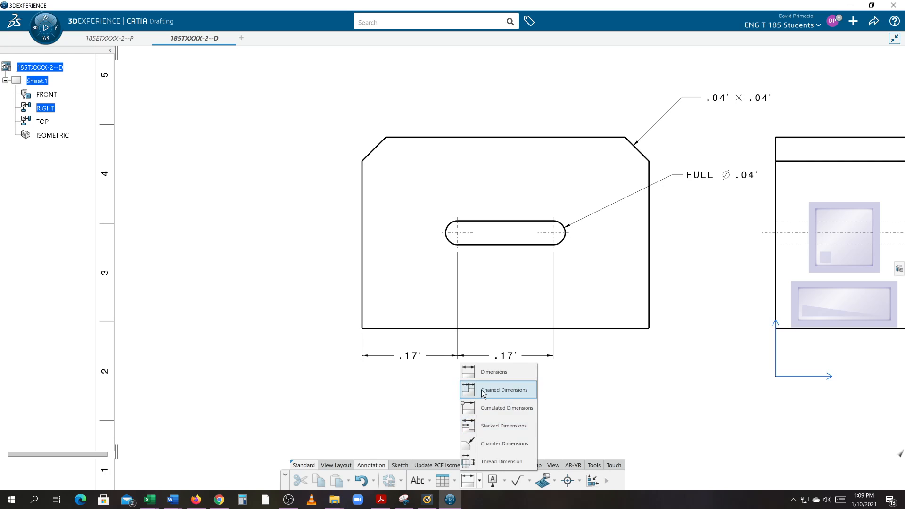
{"action": "left_click", "coordinate": [494, 426]}
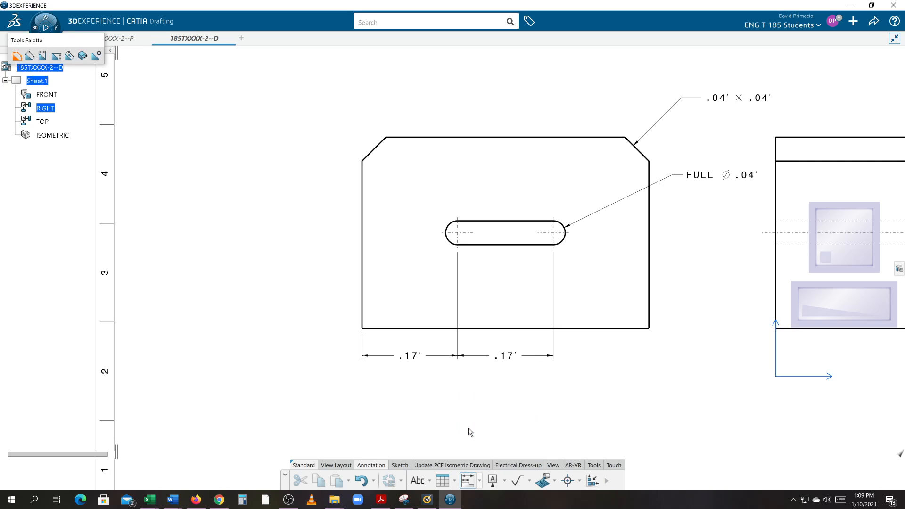
{"action": "left_click", "coordinate": [408, 328]}
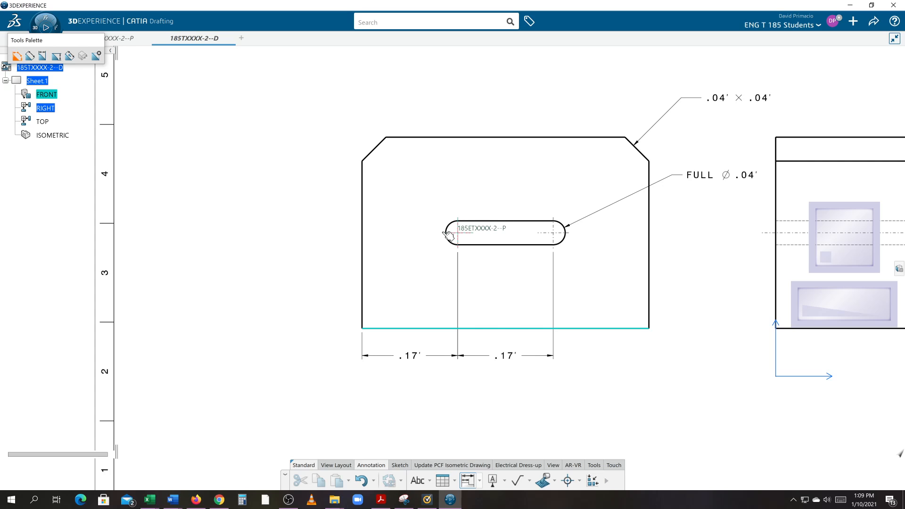
{"action": "left_click", "coordinate": [443, 235]}
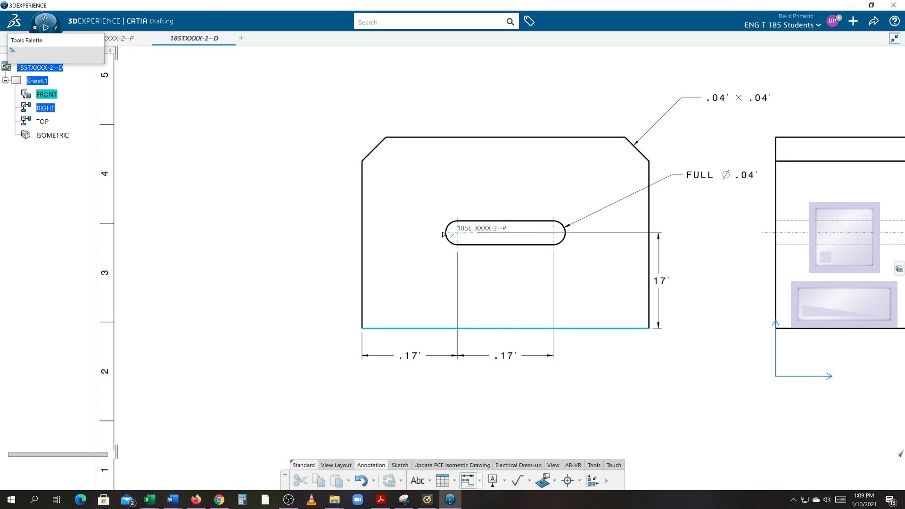
{"action": "left_click", "coordinate": [439, 137]}
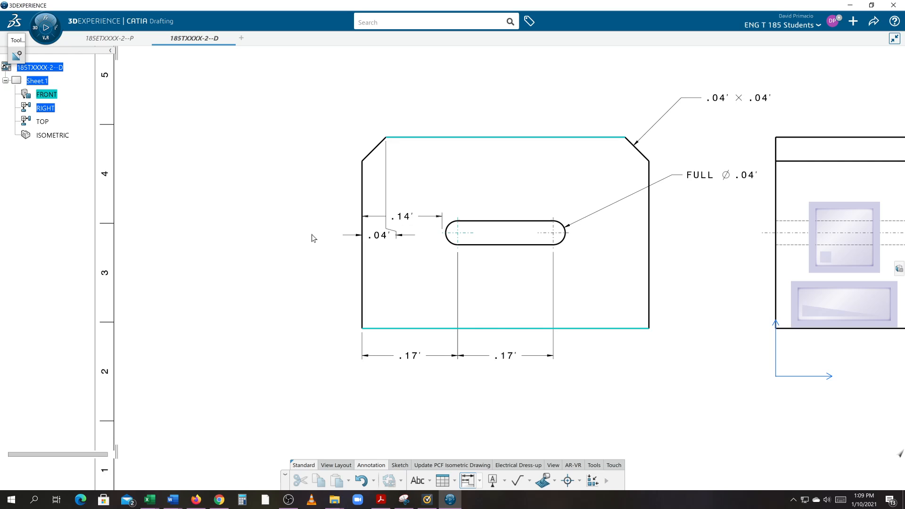
{"action": "key", "text": "ctrl+z"}
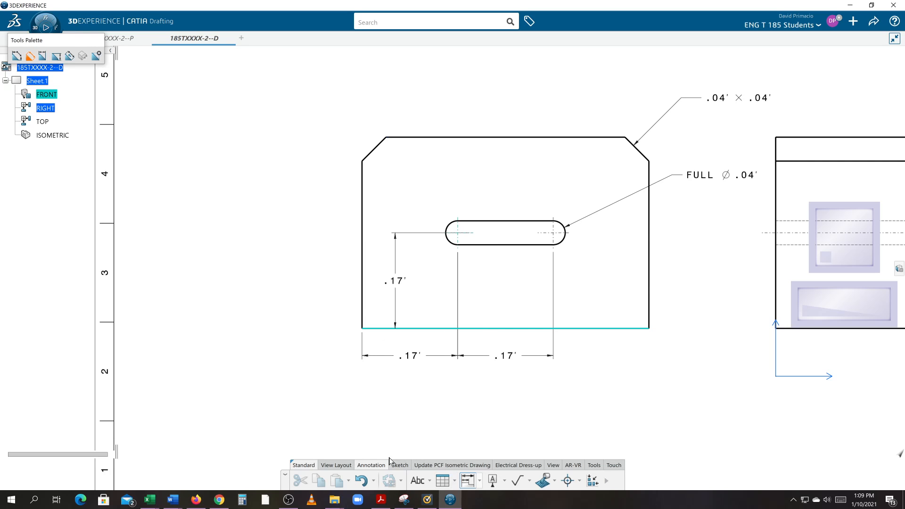
{"action": "key", "text": "Escape"}
Add stacked vertical dimensions from the plate's bottom edge to the slot's center and the top edge, placing them left of the front view.
{"action": "left_click", "coordinate": [419, 138]}
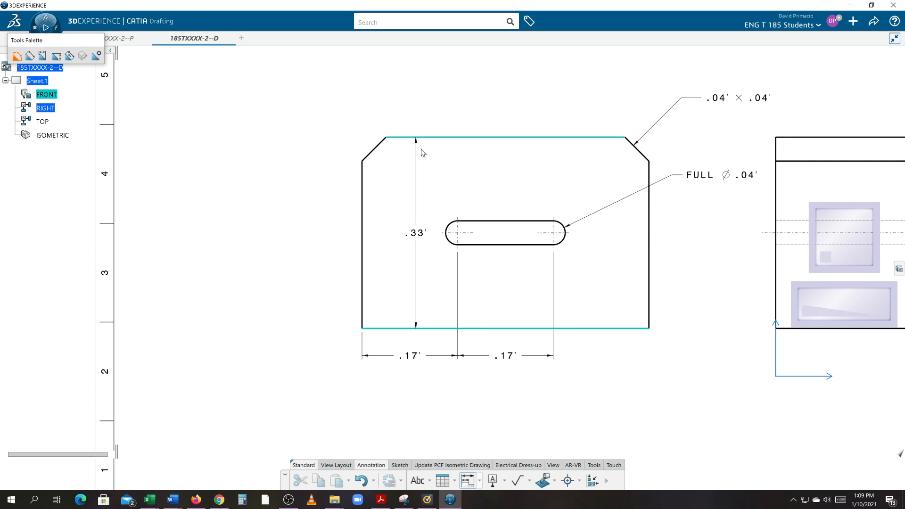
{"action": "left_click", "coordinate": [448, 235]}
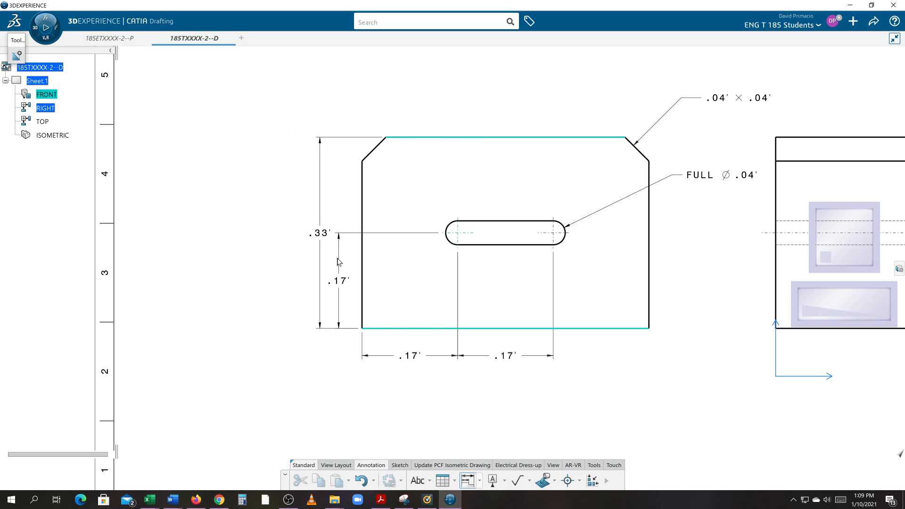
{"action": "left_click", "coordinate": [375, 302]}
{"action": "left_click", "coordinate": [569, 418]}
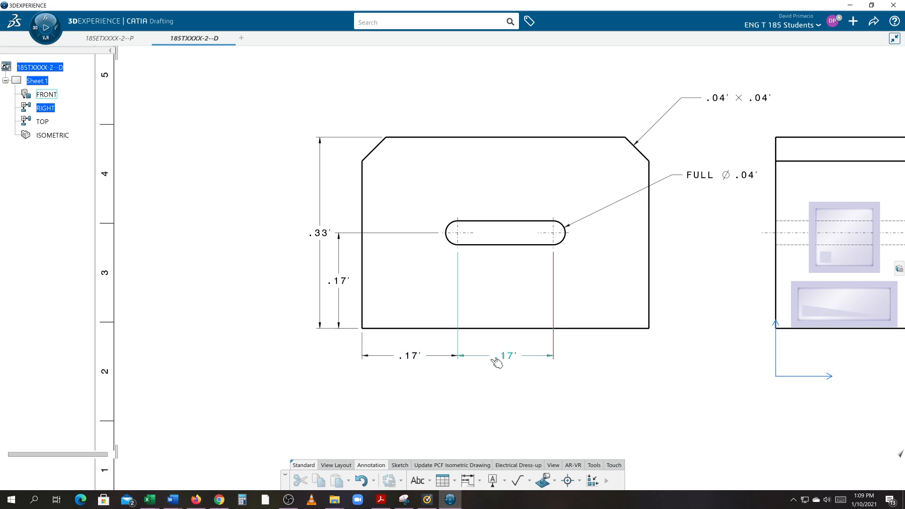
Dimension the plate's overall width along the front view's bottom edge, placing it below the chained slot dimensions.
{"action": "mouse_move", "coordinate": [489, 444]}
{"action": "middle_mouse_down"}
{"action": "mouse_move", "coordinate": [476, 436]}
{"action": "mouse_move", "coordinate": [370, 470]}
{"action": "middle_mouse_up"}
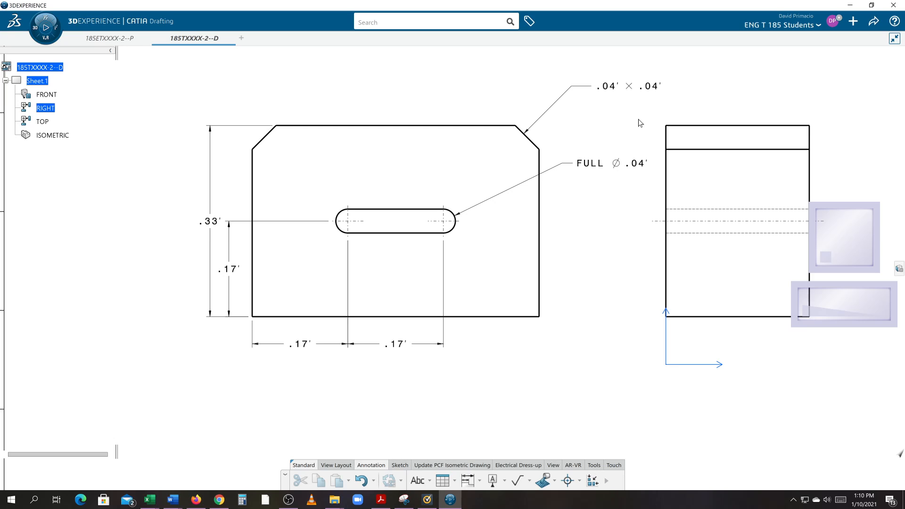
{"action": "scroll", "coordinate": [521, 307], "scroll_direction": "down", "scroll_amount": 3}
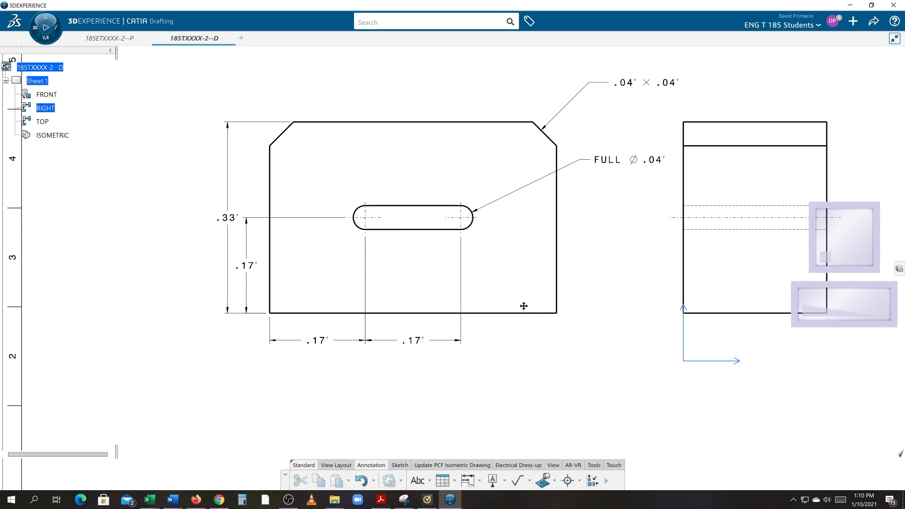
{"action": "scroll", "coordinate": [529, 321], "scroll_direction": "up", "scroll_amount": 4}
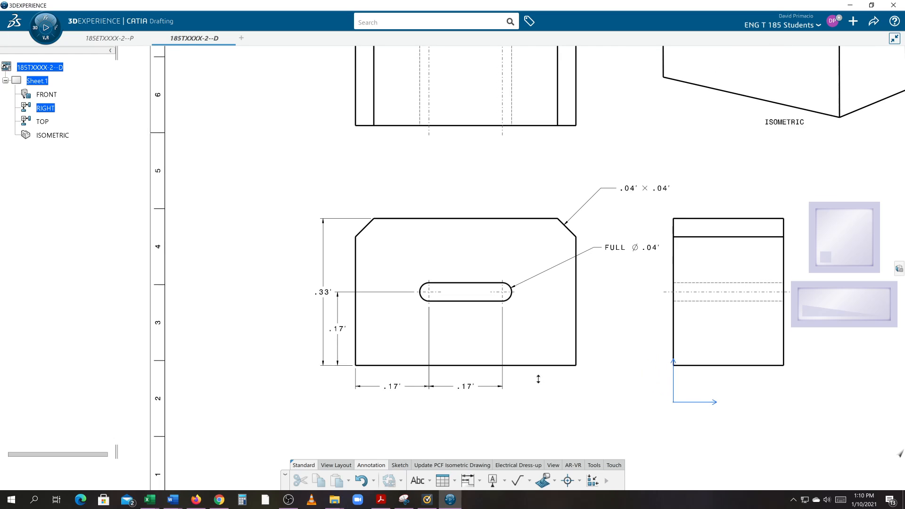
{"action": "scroll", "coordinate": [540, 381], "scroll_direction": "up", "scroll_amount": 4}
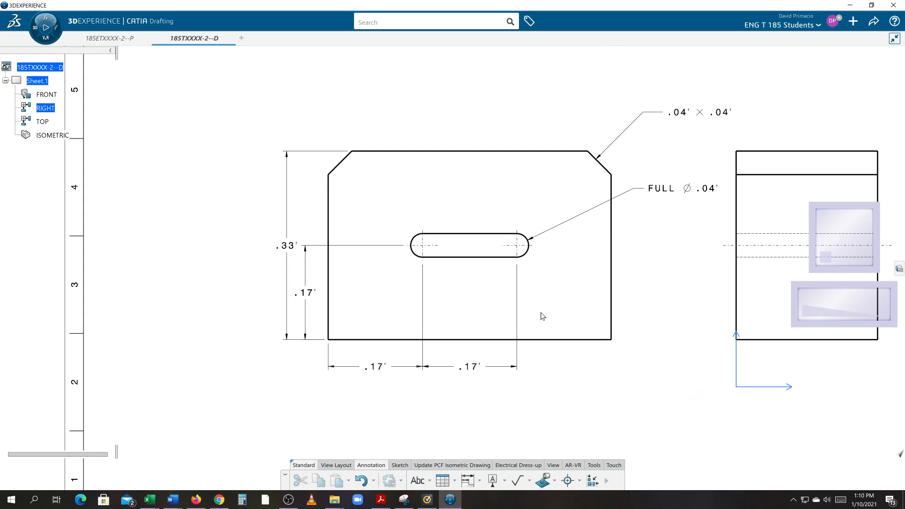
{"action": "middle_click_drag", "start_coordinate": [552, 374], "coordinate": [522, 367]}
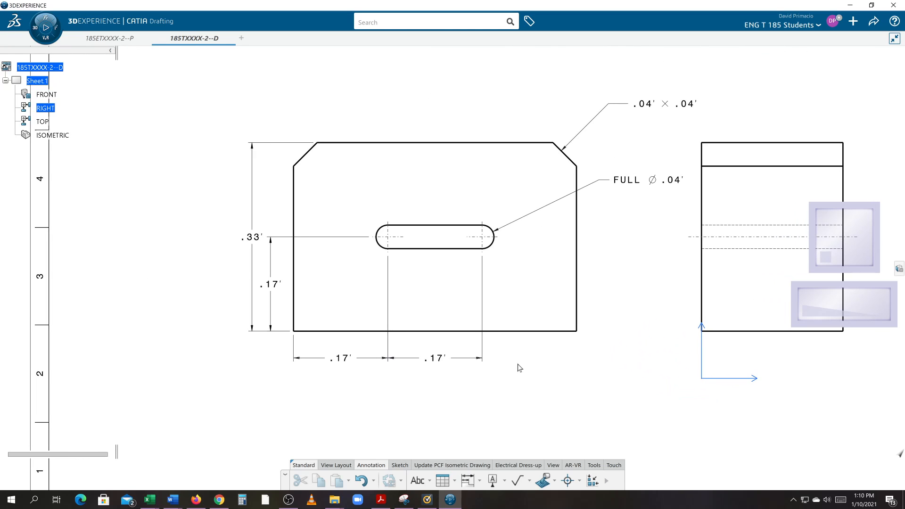
{"action": "left_click", "coordinate": [482, 480]}
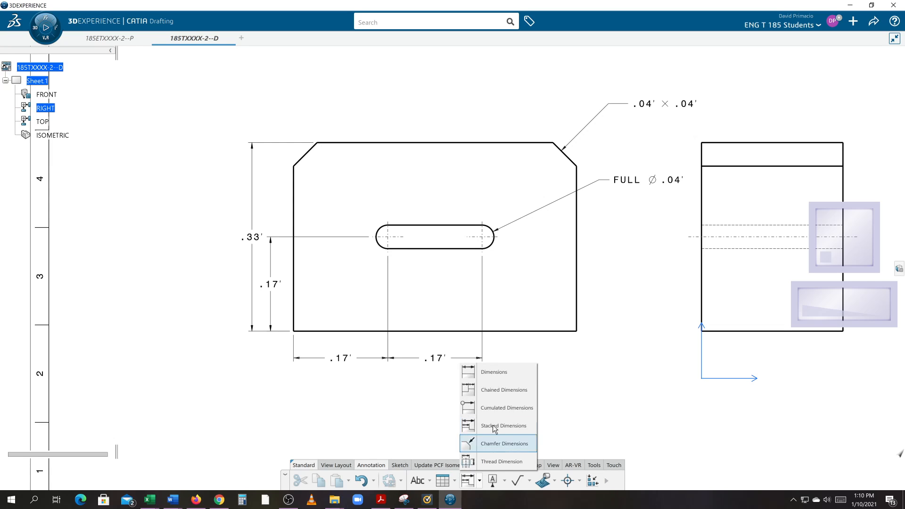
{"action": "left_click", "coordinate": [494, 372]}
{"action": "left_click", "coordinate": [520, 331]}
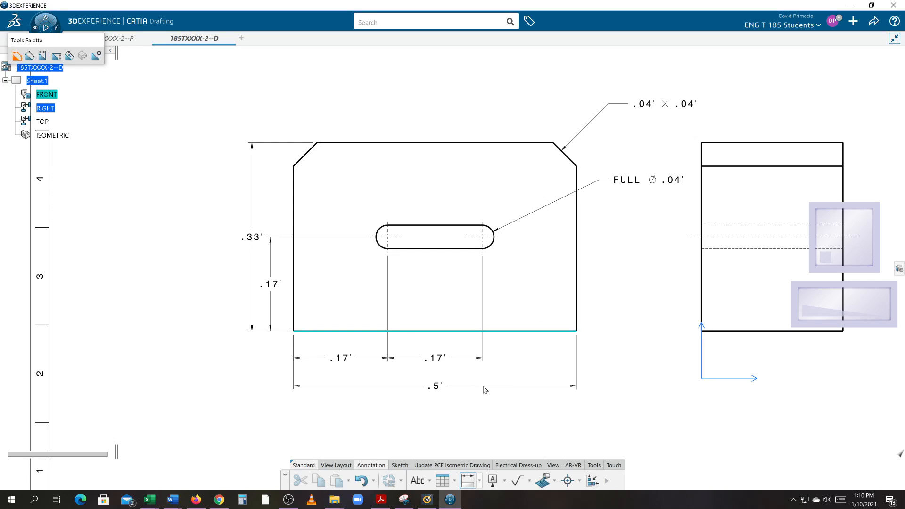
{"action": "left_click", "coordinate": [485, 388]}
Dimension the plate's depth along the bottom edge of the right view, placing it below the view.
{"action": "left_click", "coordinate": [730, 331]}
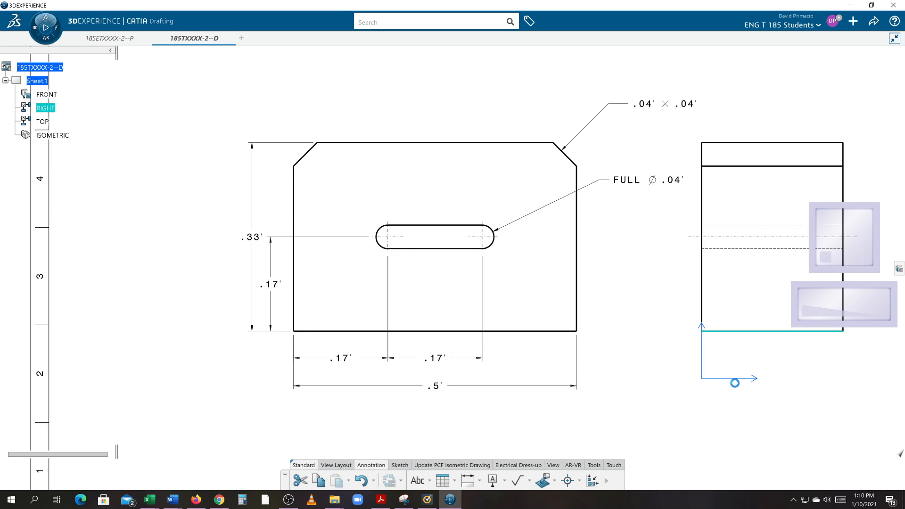
{"action": "left_click", "coordinate": [468, 481]}
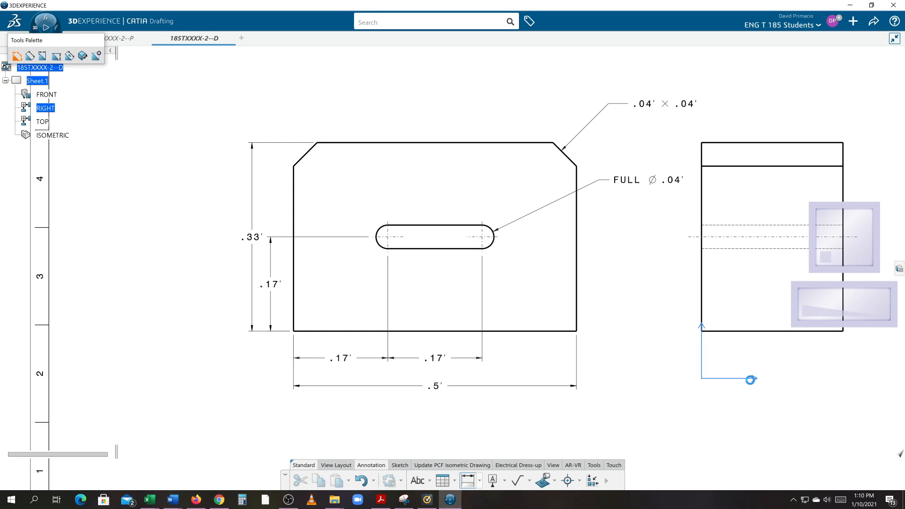
{"action": "left_click", "coordinate": [752, 332]}
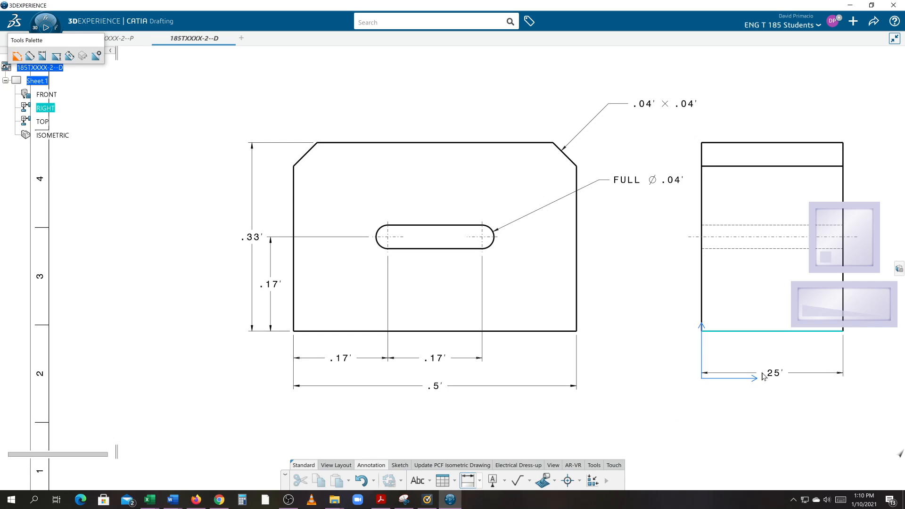
{"action": "left_click", "coordinate": [763, 389]}
Select all dimensions in the front and right views together and open their properties, keeping the dialog clear of the front view.
{"action": "mouse_move", "coordinate": [569, 418]}
{"action": "middle_mouse_down"}
{"action": "mouse_move", "coordinate": [513, 419]}
{"action": "mouse_move", "coordinate": [514, 428]}
{"action": "middle_mouse_up"}
{"action": "left_click", "coordinate": [481, 421]}
{"action": "mouse_move", "coordinate": [447, 415]}
{"action": "middle_mouse_down"}
{"action": "mouse_move", "coordinate": [530, 421]}
{"action": "mouse_move", "coordinate": [529, 396]}
{"action": "mouse_move", "coordinate": [537, 429]}
{"action": "mouse_move", "coordinate": [539, 421]}
{"action": "mouse_move", "coordinate": [486, 415]}
{"action": "middle_mouse_up"}
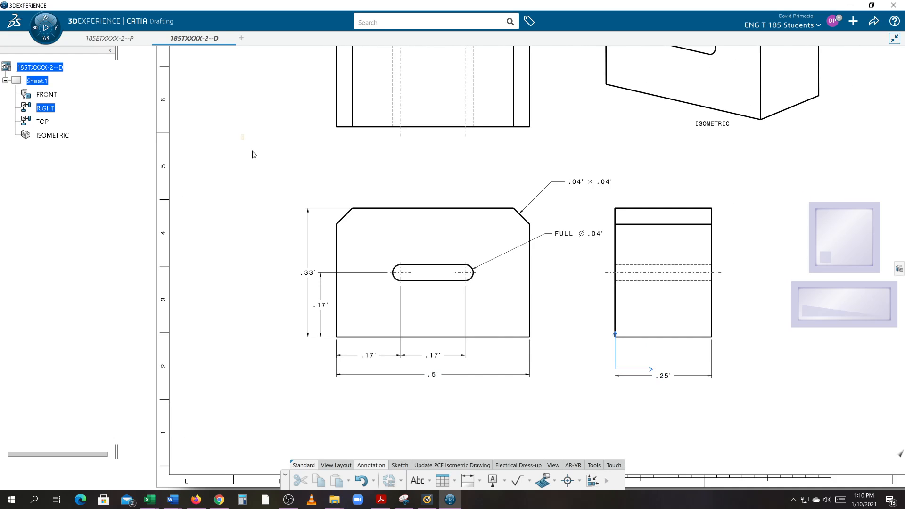
{"action": "left_click_drag", "start_coordinate": [253, 154], "coordinate": [756, 429]}
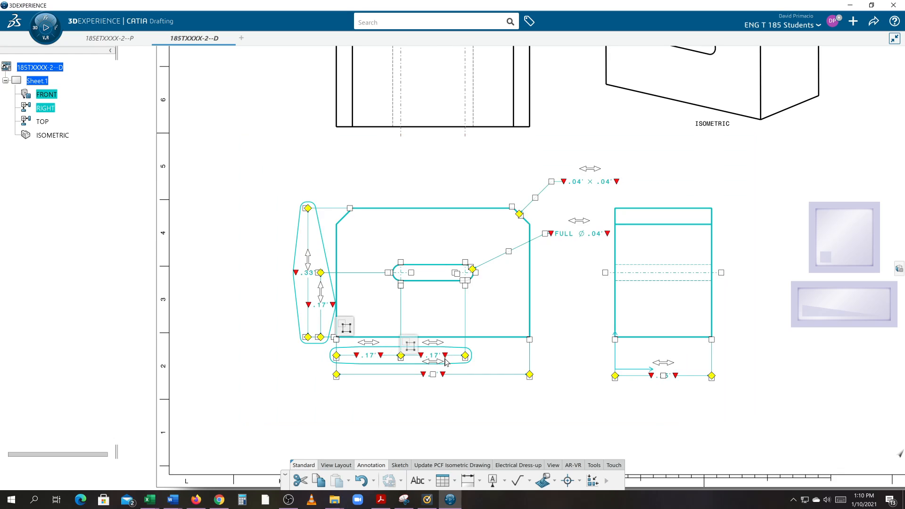
{"action": "right_click", "coordinate": [383, 353]}
{"action": "left_click", "coordinate": [384, 356]}
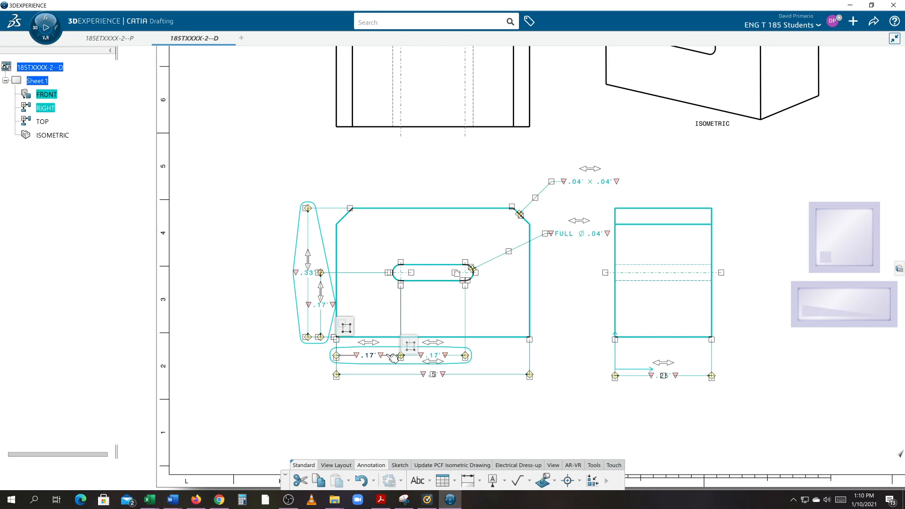
{"action": "right_click", "coordinate": [387, 359]}
{"action": "left_click", "coordinate": [388, 357]}
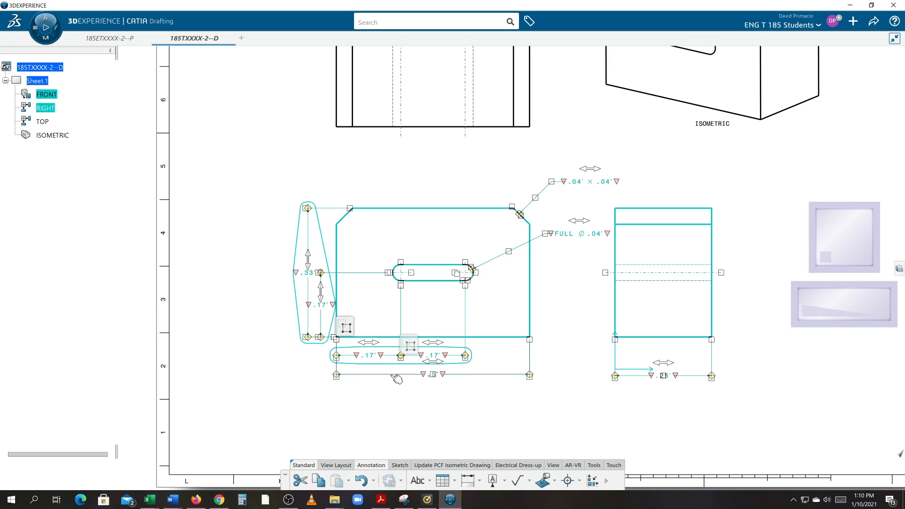
{"action": "right_click", "coordinate": [391, 373]}
{"action": "left_click", "coordinate": [438, 268]}
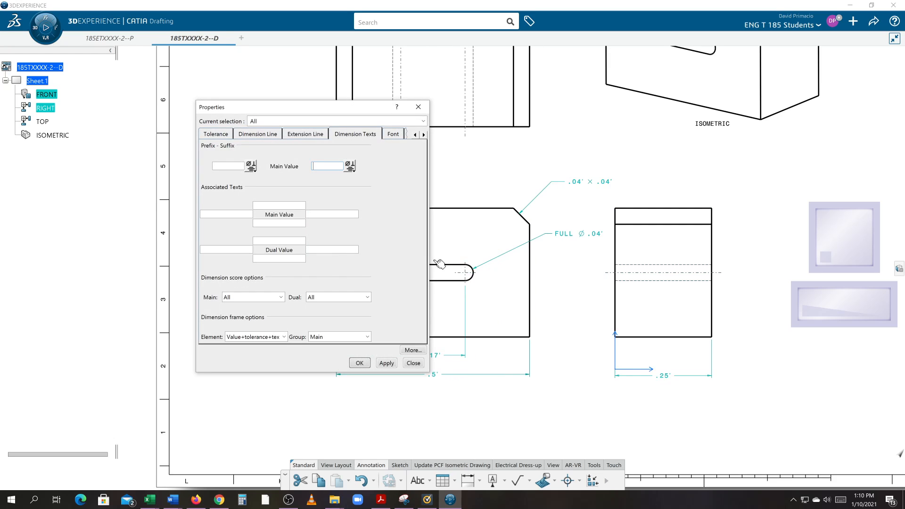
{"action": "left_click_drag", "start_coordinate": [289, 115], "coordinate": [687, 119]}
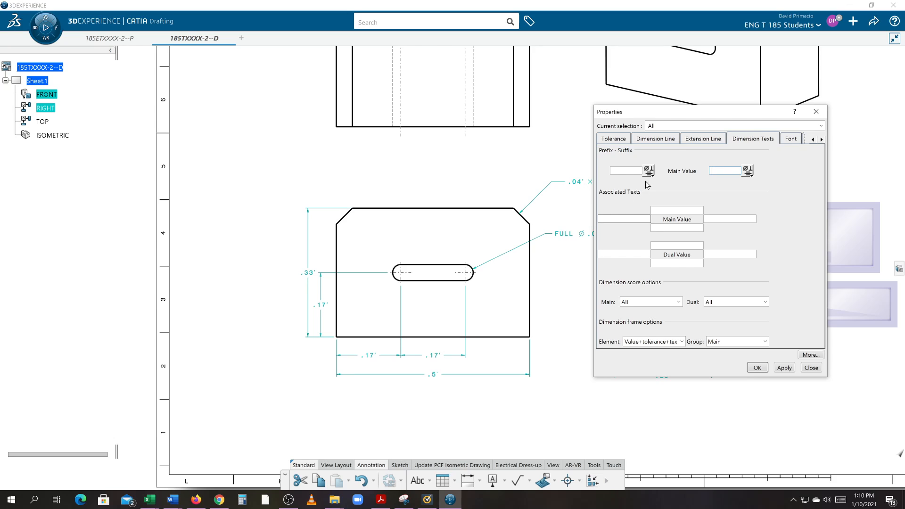
Set the main value description of all selected dimensions to NUM.DINC, and apply and confirm the change.
{"action": "left_click", "coordinate": [811, 140]}
{"action": "left_click", "coordinate": [811, 139]}
{"action": "left_click", "coordinate": [812, 140]}
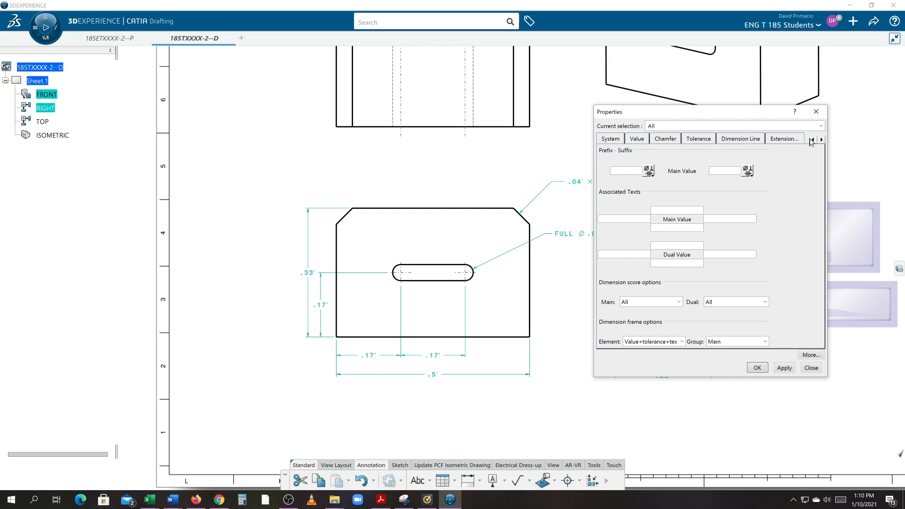
{"action": "left_click", "coordinate": [811, 140]}
{"action": "left_click", "coordinate": [811, 140]}
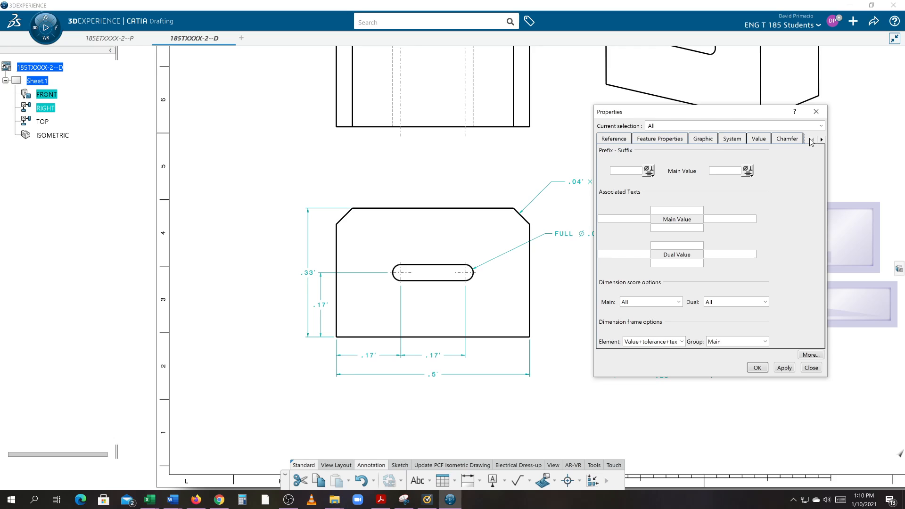
{"action": "left_click", "coordinate": [757, 139]}
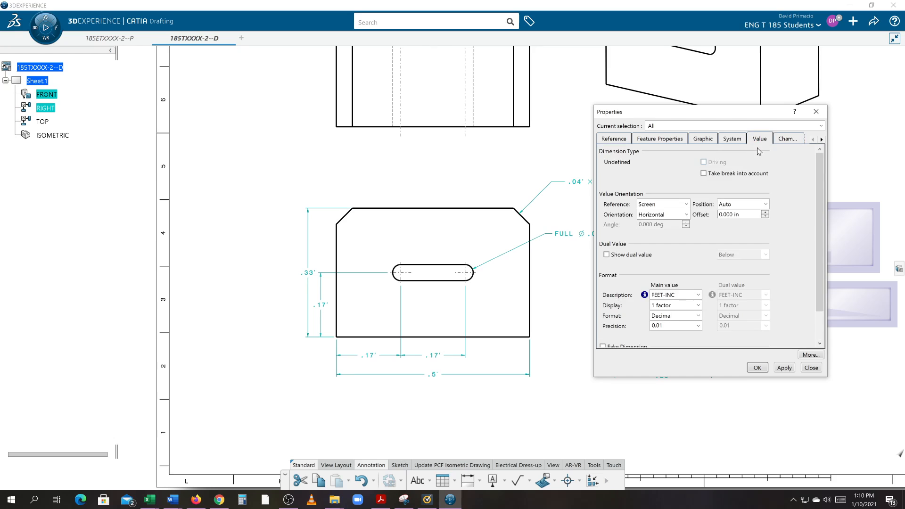
{"action": "left_click", "coordinate": [699, 296]}
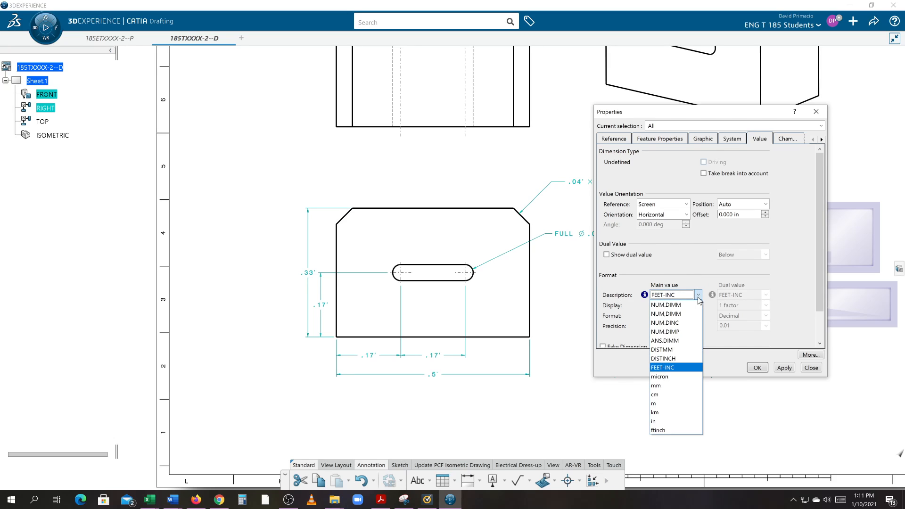
{"action": "left_click", "coordinate": [688, 324]}
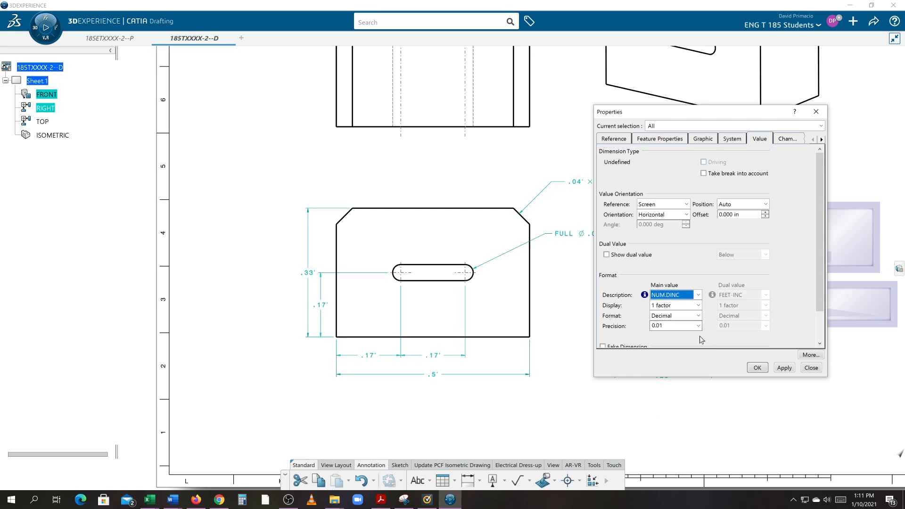
{"action": "left_click", "coordinate": [776, 368]}
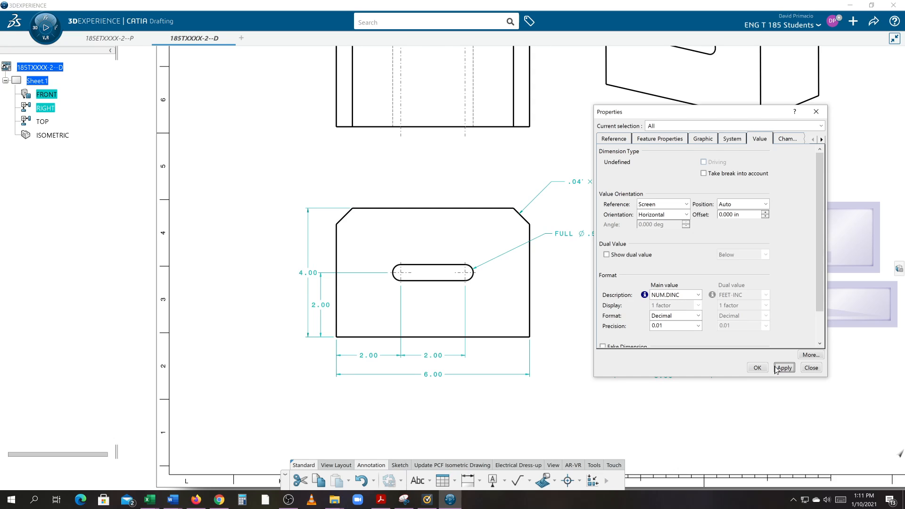
{"action": "left_click", "coordinate": [757, 368]}
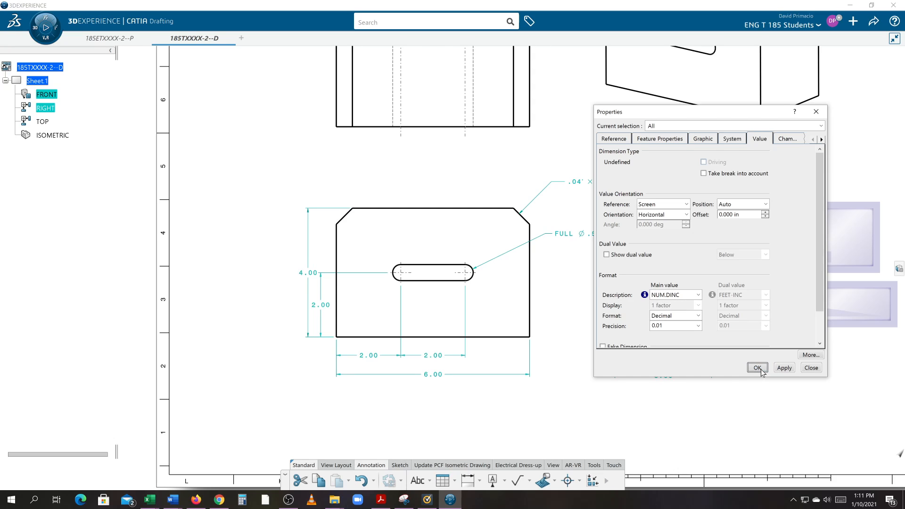
{"action": "left_click", "coordinate": [663, 388]}
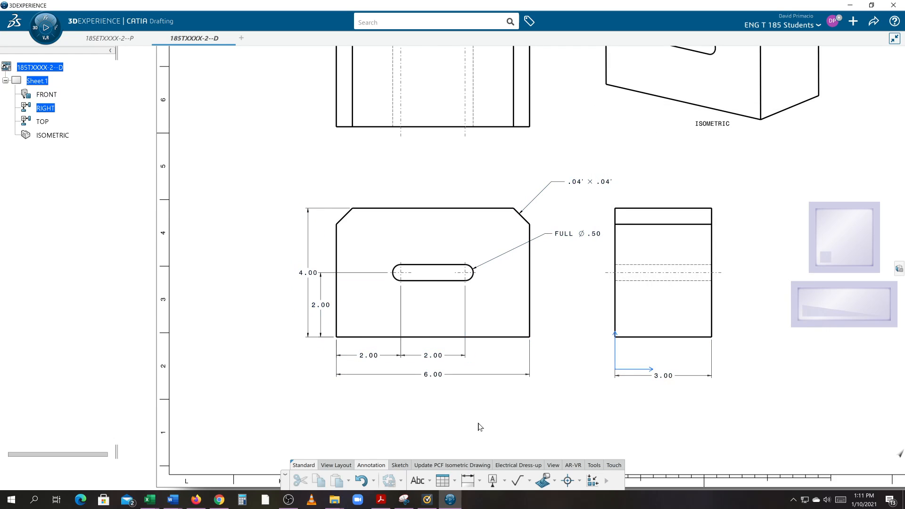
Inspect the front view's height, slot-location and overall-width dimensions and the right view's depth dimension one by one.
{"action": "mouse_move", "coordinate": [479, 426]}
{"action": "middle_mouse_down"}
{"action": "mouse_move", "coordinate": [504, 388]}
{"action": "mouse_move", "coordinate": [437, 380]}
{"action": "mouse_move", "coordinate": [470, 396]}
{"action": "middle_mouse_up"}
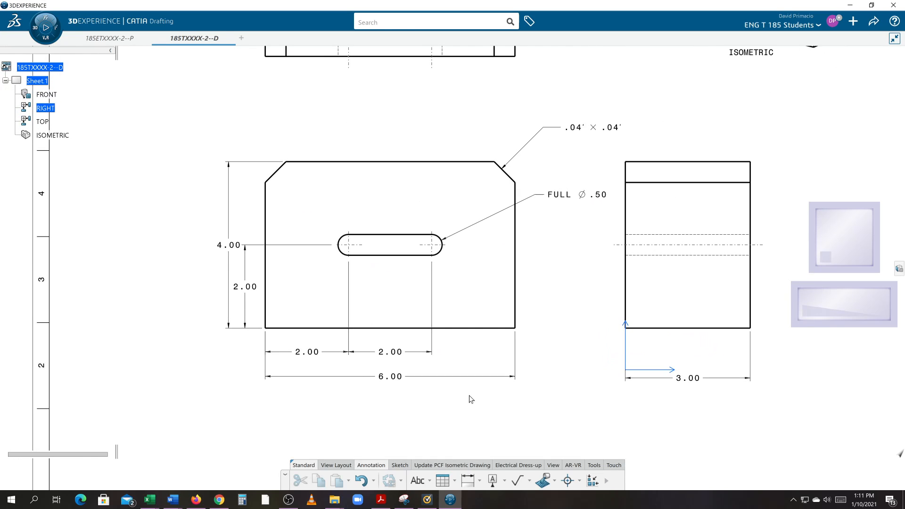
{"action": "left_click", "coordinate": [242, 286]}
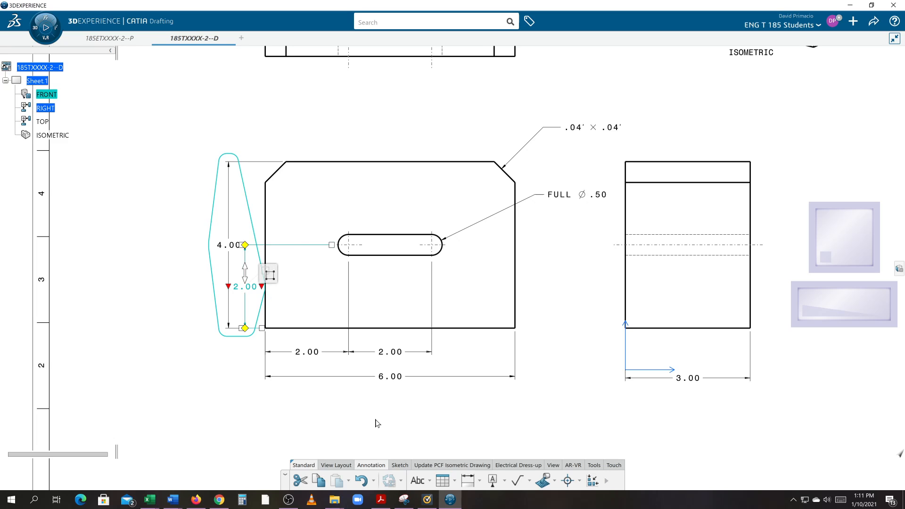
{"action": "left_click", "coordinate": [220, 245]}
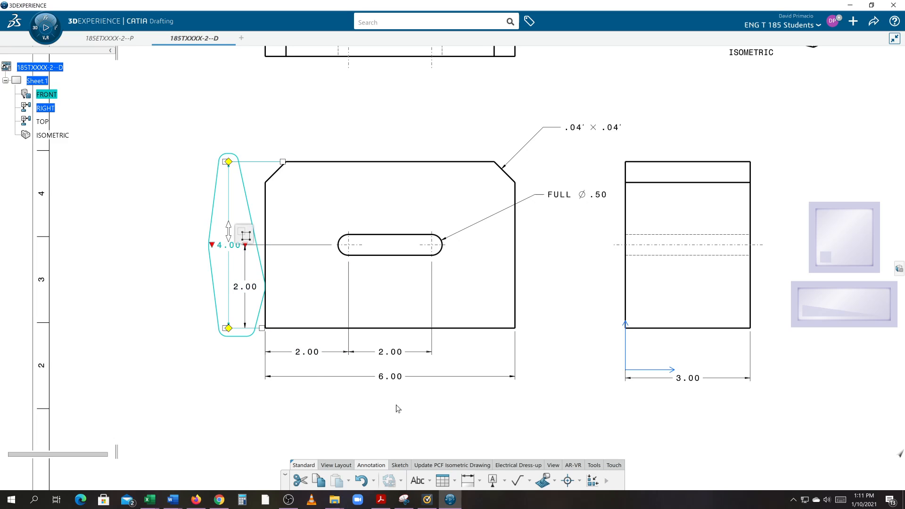
{"action": "left_click", "coordinate": [390, 380]}
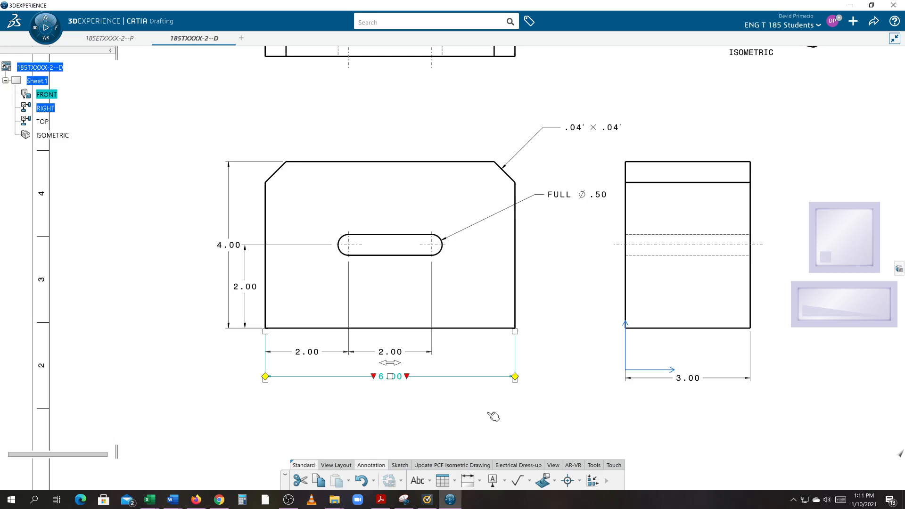
{"action": "left_click", "coordinate": [699, 383]}
{"action": "left_click", "coordinate": [584, 418]}
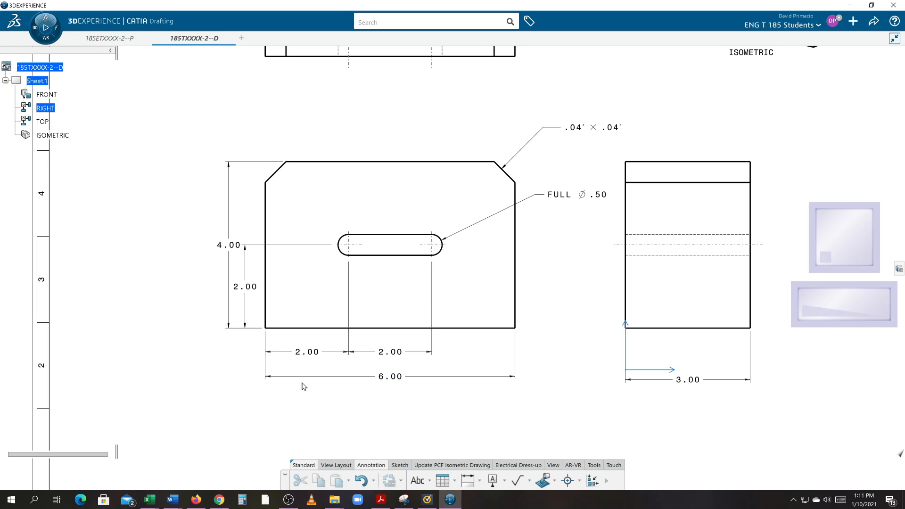
{"action": "left_click", "coordinate": [313, 357]}
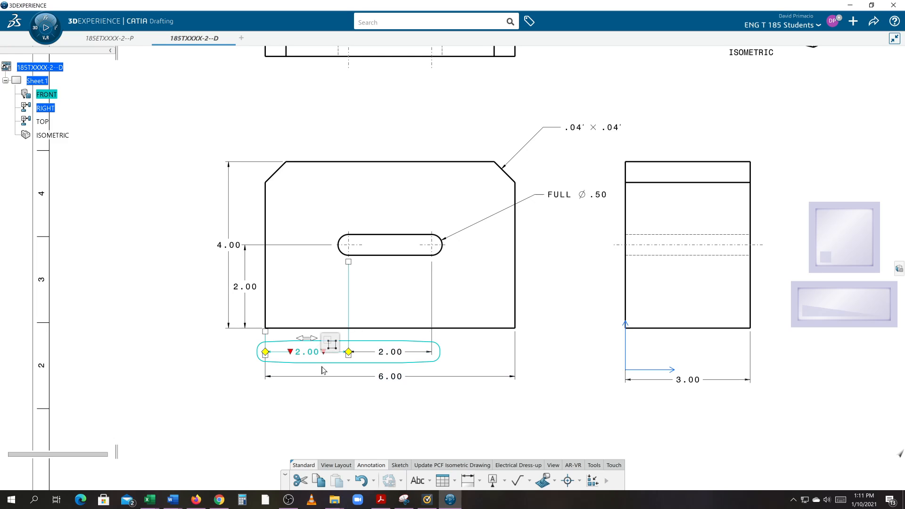
{"action": "left_click", "coordinate": [280, 384]}
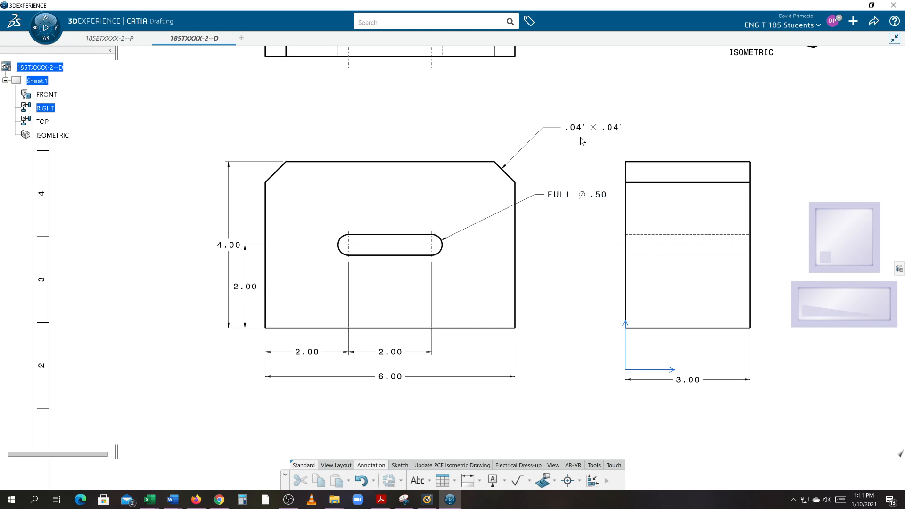
Check the value properties and object options of the front view's chamfer dimension for a way to change its units.
{"action": "middle_click_drag", "start_coordinate": [567, 153], "coordinate": [536, 171]}
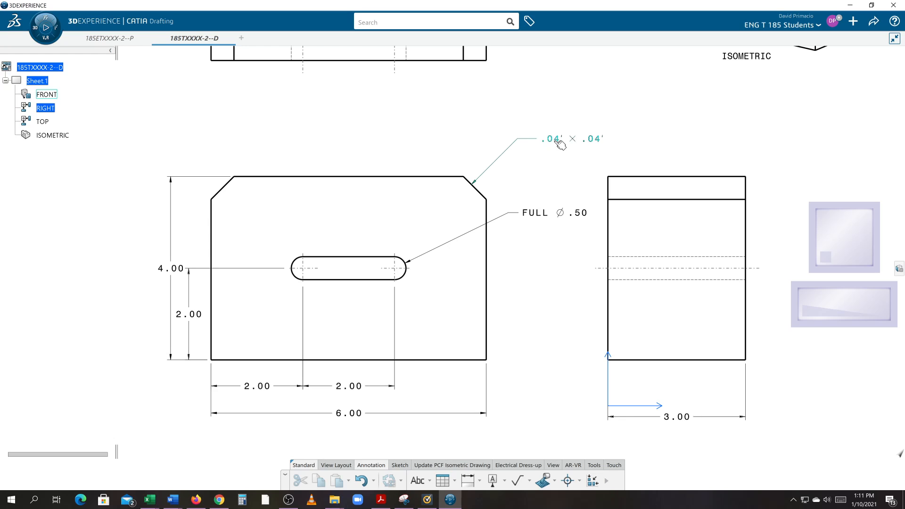
{"action": "right_click_drag", "start_coordinate": [558, 143], "coordinate": [552, 176]}
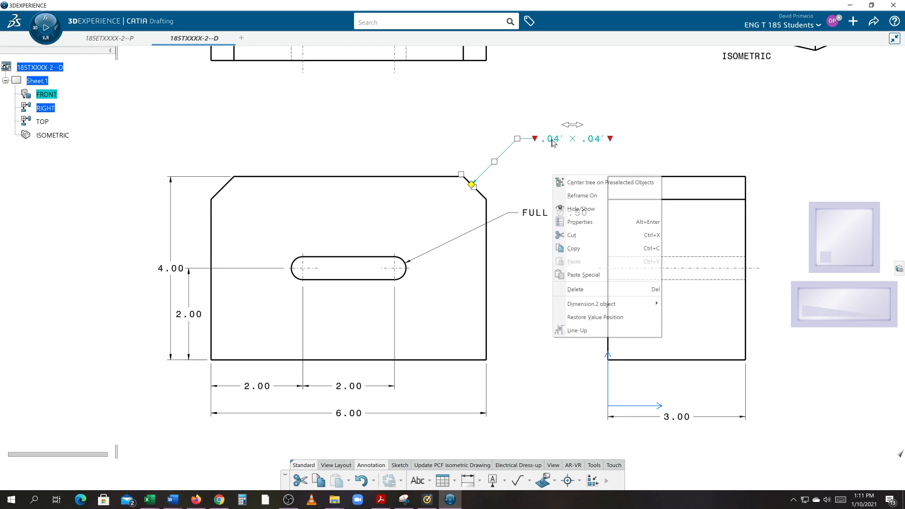
{"action": "left_click", "coordinate": [571, 224]}
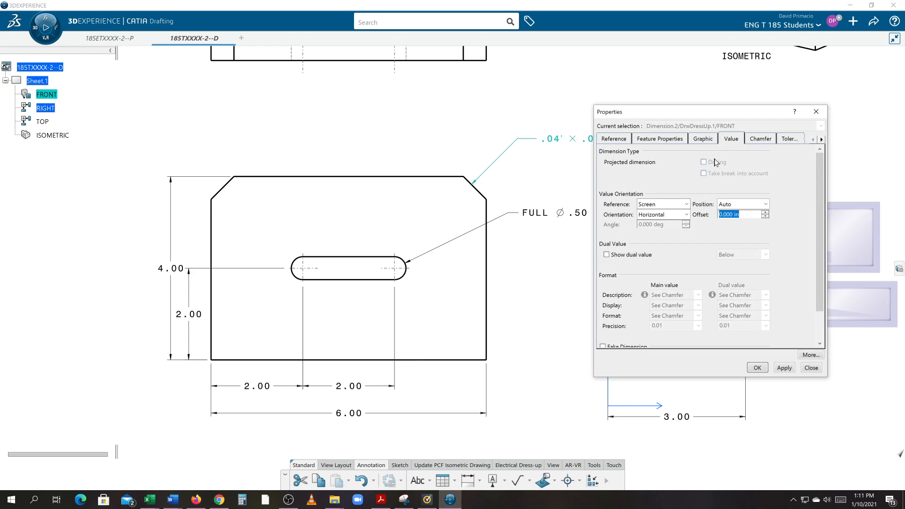
{"action": "left_click", "coordinate": [821, 112]}
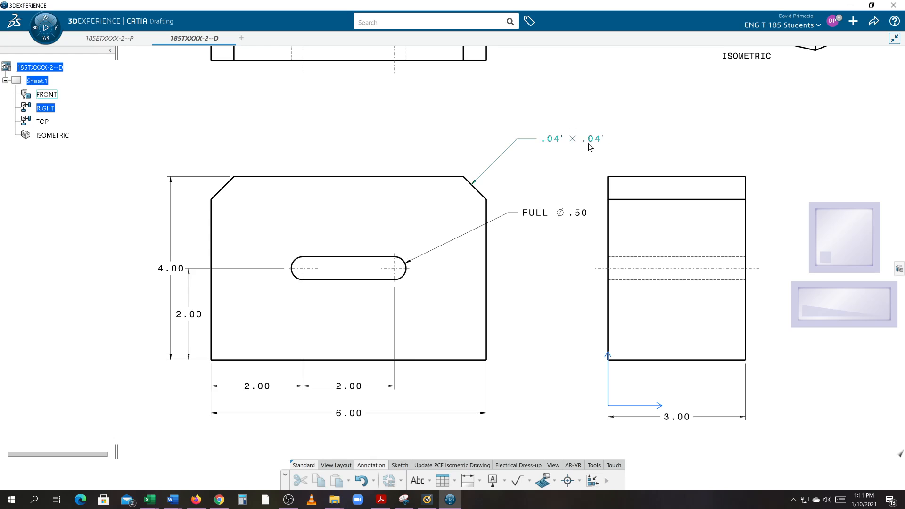
{"action": "right_click", "coordinate": [592, 141]}
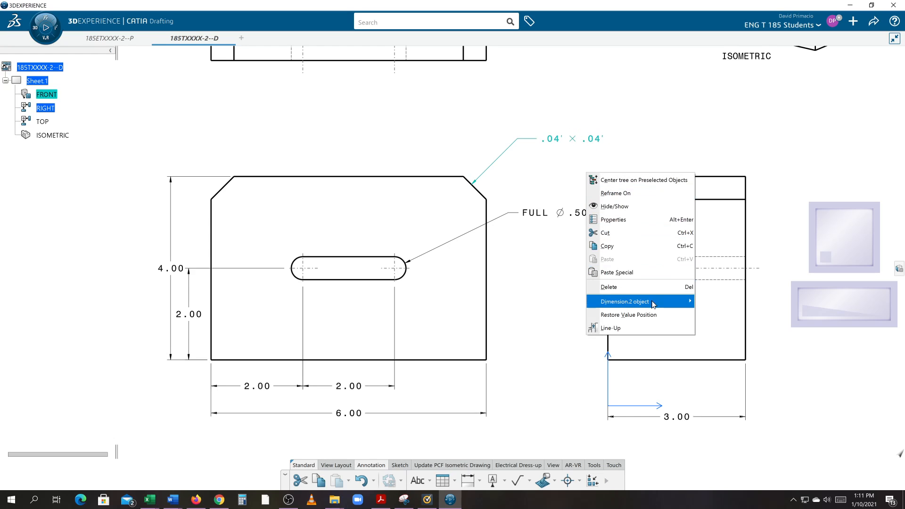
{"action": "mouse_move", "coordinate": [653, 304]}
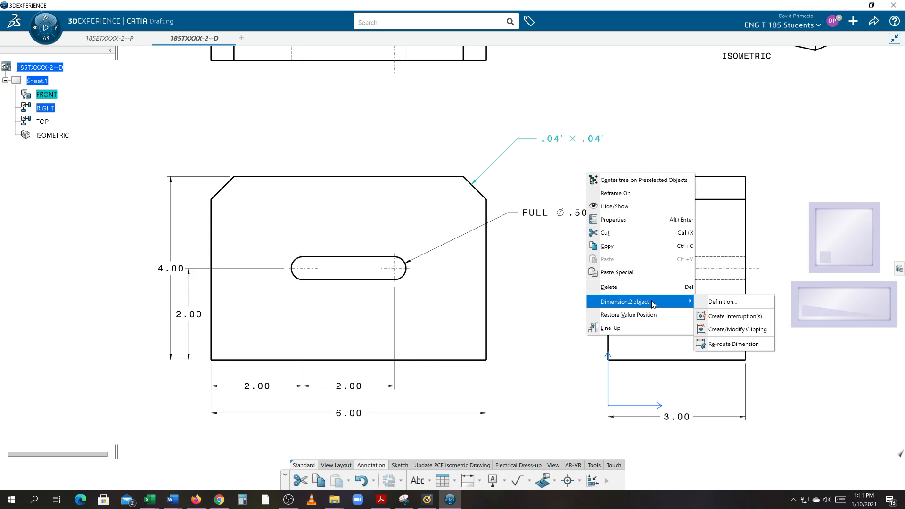
{"action": "left_click", "coordinate": [566, 312]}
{"action": "mouse_move", "coordinate": [564, 279]}
{"action": "middle_mouse_down"}
{"action": "mouse_move", "coordinate": [538, 303]}
{"action": "mouse_move", "coordinate": [539, 257]}
{"action": "middle_mouse_up"}
{"action": "left_click", "coordinate": [537, 303]}
Look through the chamfer dimension's graphic, dimension line and value properties for an editable unit format setting.
{"action": "left_click", "coordinate": [533, 150]}
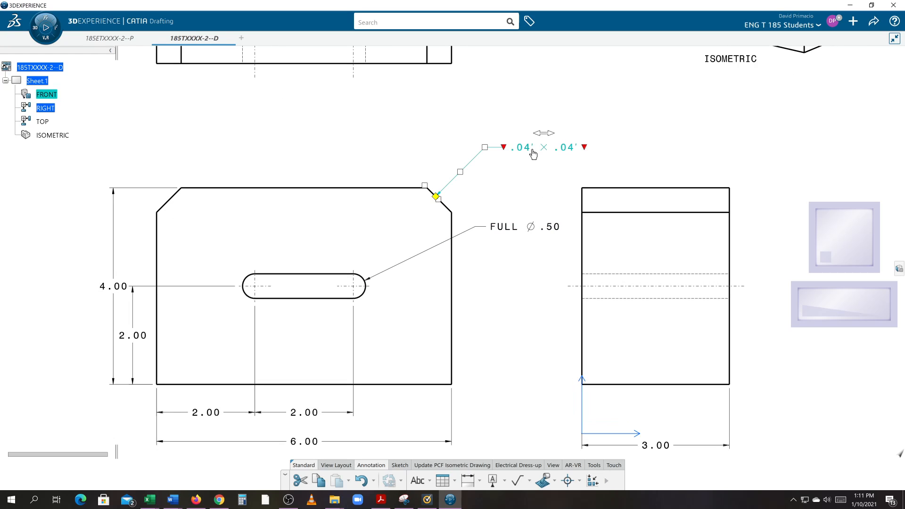
{"action": "right_click", "coordinate": [565, 179]}
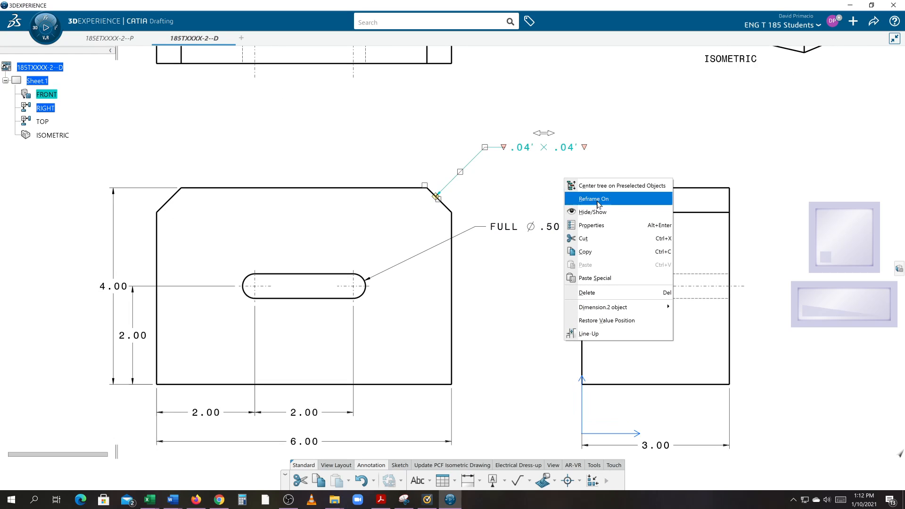
{"action": "left_click", "coordinate": [604, 225]}
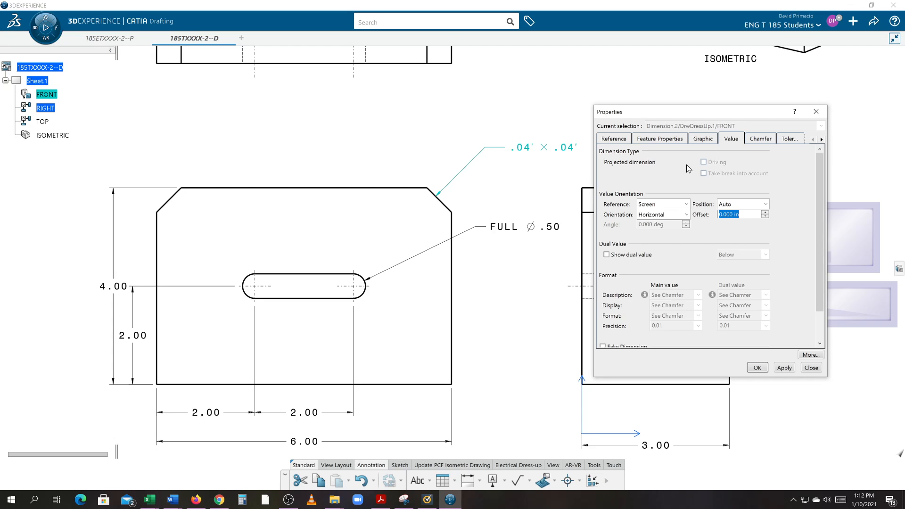
{"action": "left_click", "coordinate": [704, 139]}
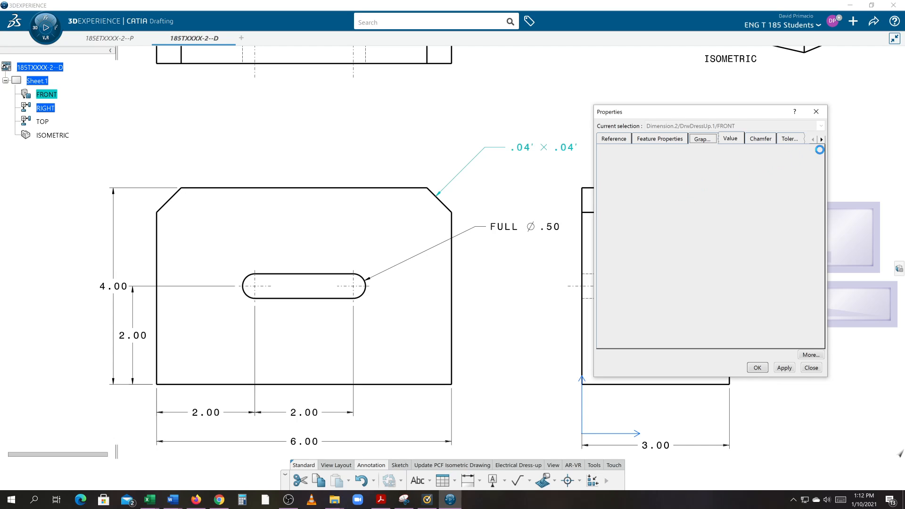
{"action": "left_click", "coordinate": [821, 139]}
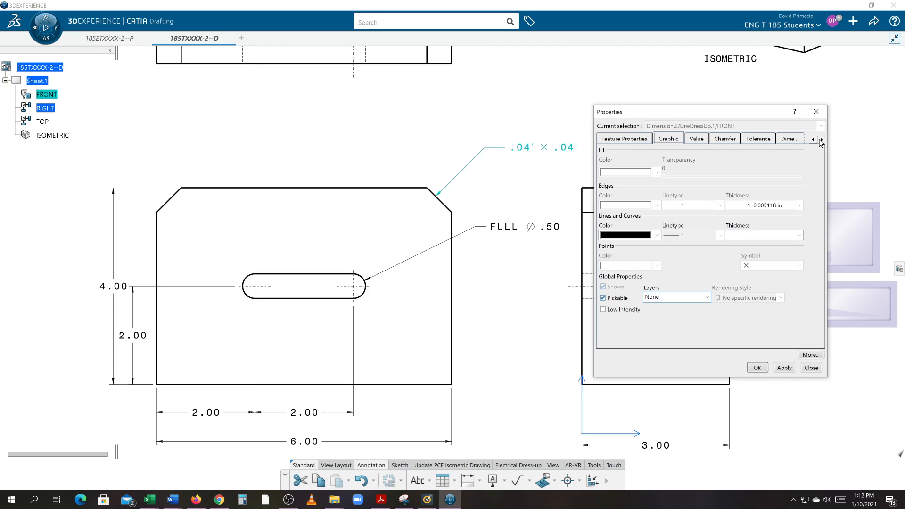
{"action": "left_click", "coordinate": [822, 139]}
{"action": "left_click", "coordinate": [821, 139]}
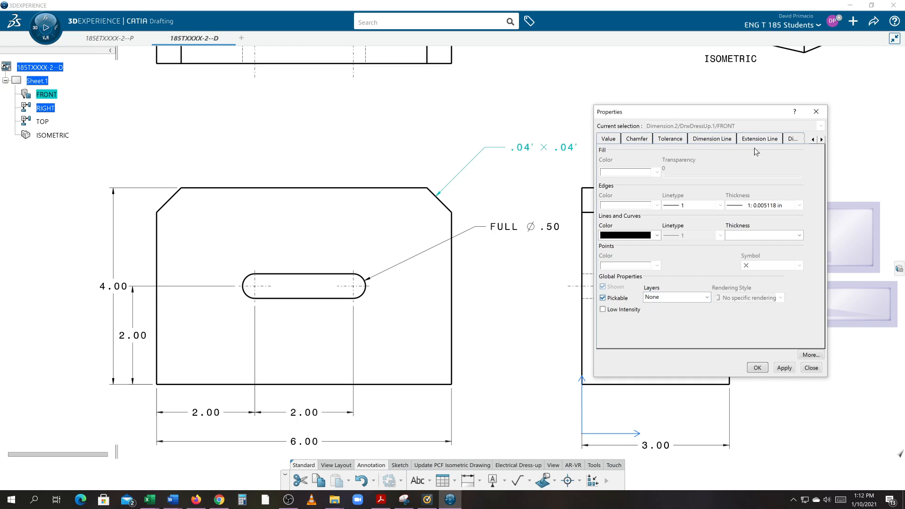
{"action": "left_click", "coordinate": [712, 141]}
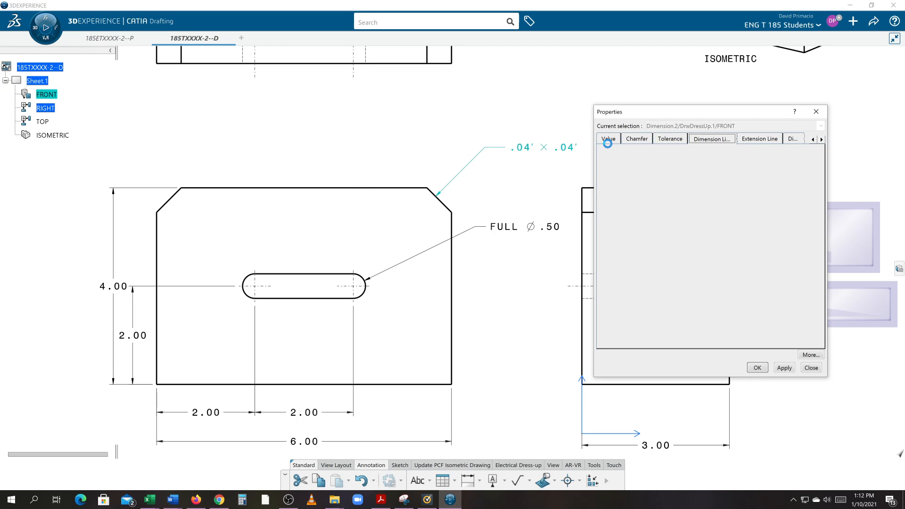
{"action": "left_click", "coordinate": [608, 141]}
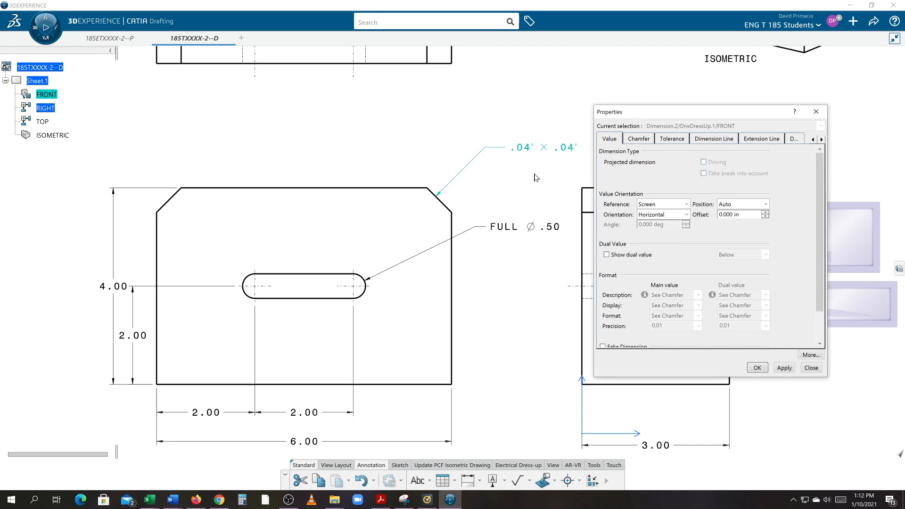
{"action": "left_click", "coordinate": [811, 368]}
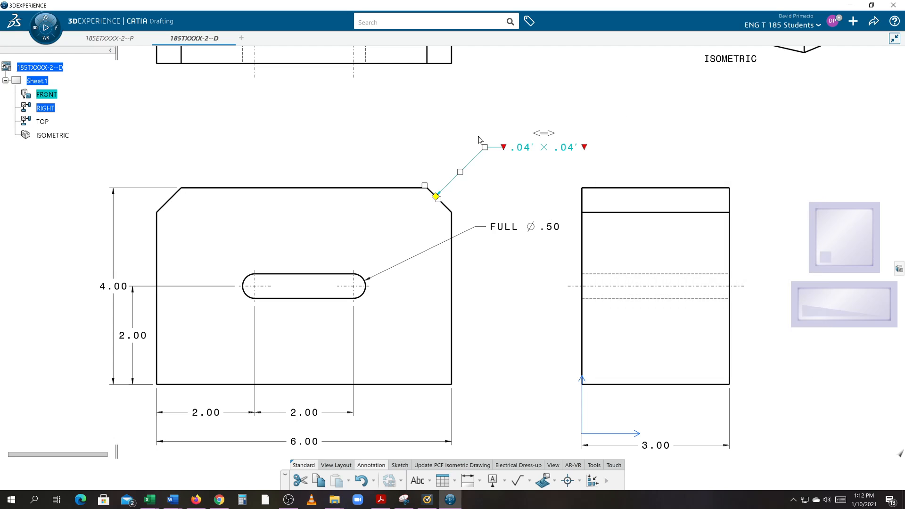
{"action": "right_click", "coordinate": [528, 150]}
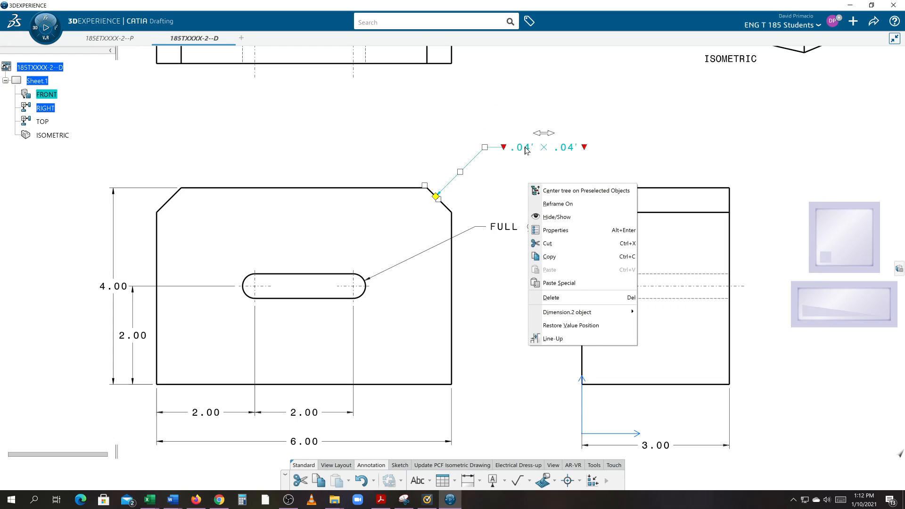
{"action": "left_click", "coordinate": [556, 230]}
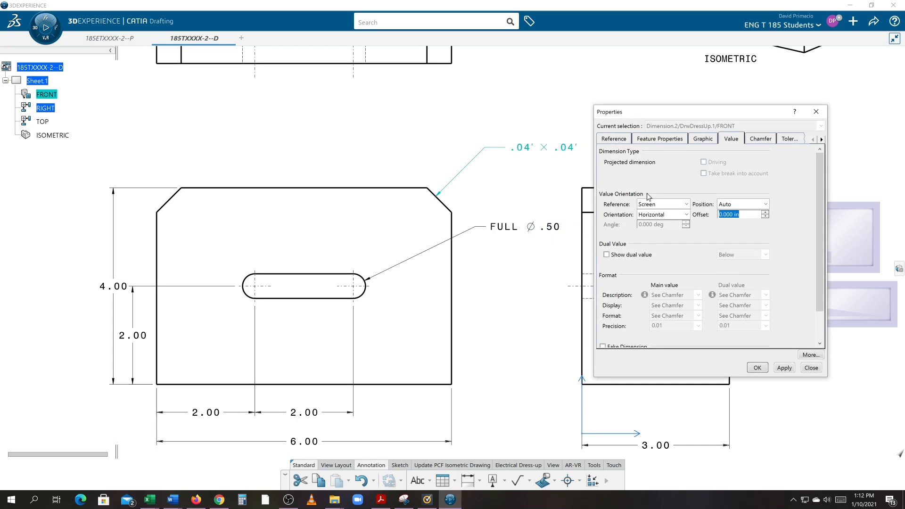
{"action": "left_click", "coordinate": [726, 141]}
{"action": "left_click", "coordinate": [811, 368]}
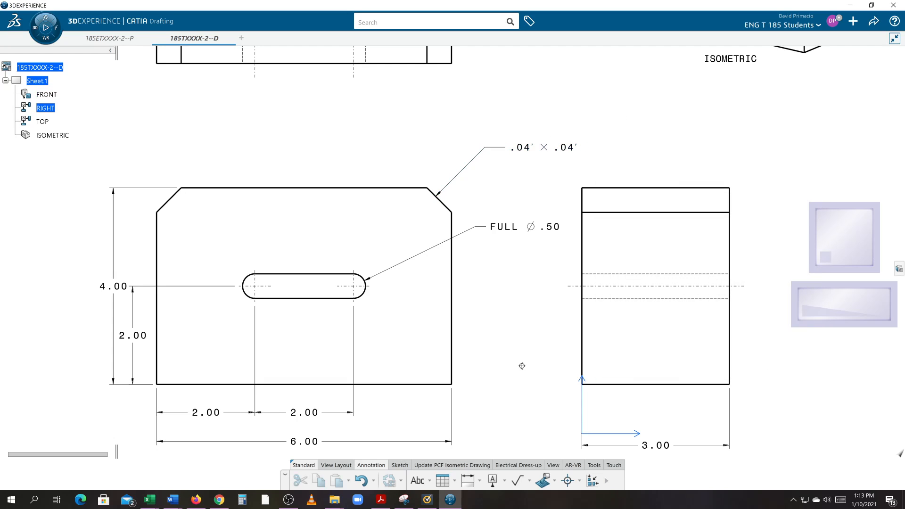
{"action": "middle_click_drag", "start_coordinate": [522, 366], "coordinate": [523, 340]}
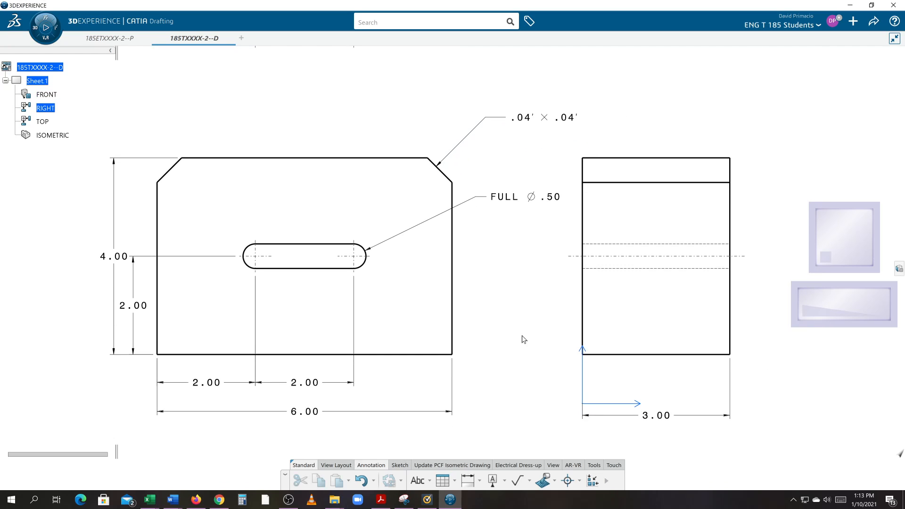
{"action": "left_click", "coordinate": [480, 486]}
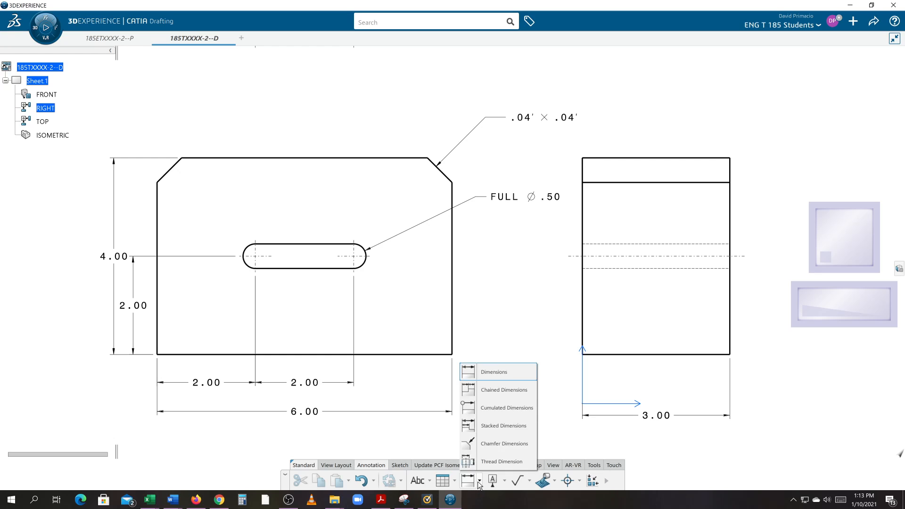
{"action": "left_click", "coordinate": [477, 450]}
{"action": "middle_click_drag", "start_coordinate": [253, 260], "coordinate": [460, 342]}
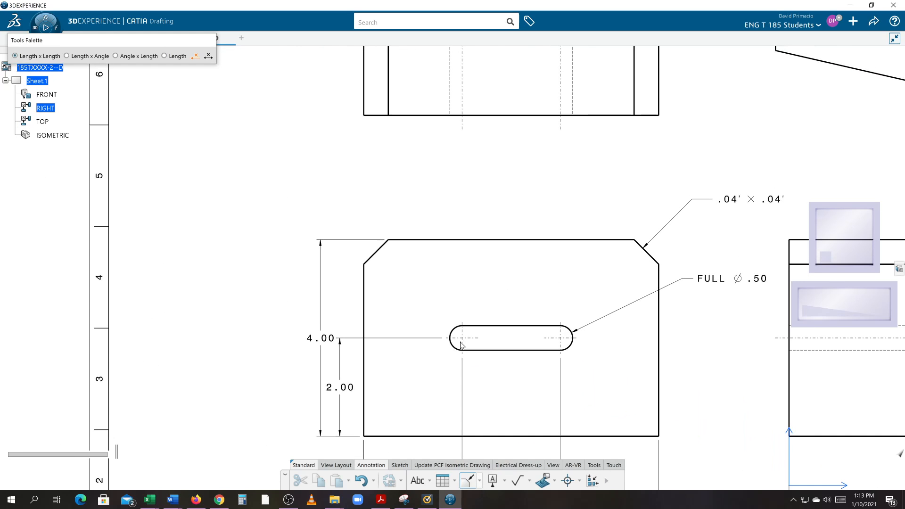
{"action": "left_click", "coordinate": [379, 254]}
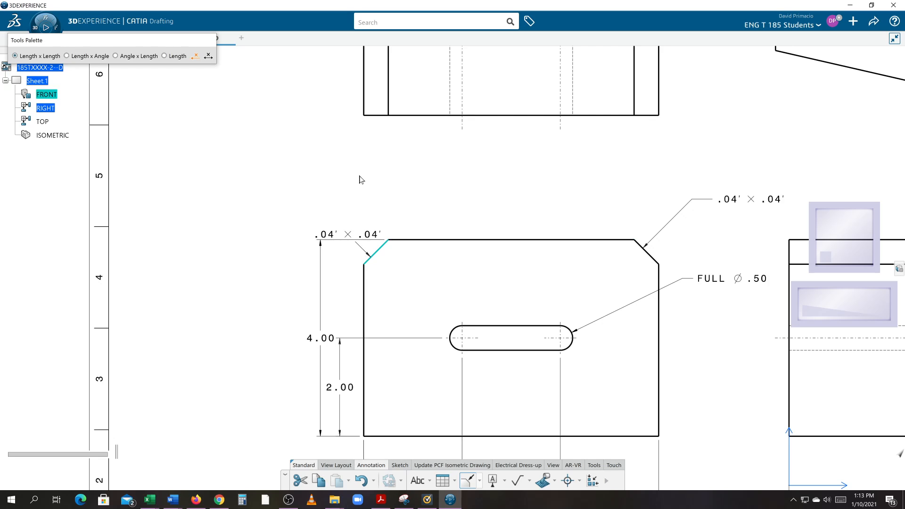
{"action": "mouse_move", "coordinate": [150, 43]}
{"action": "left_mouse_down"}
{"action": "mouse_move", "coordinate": [510, 161]}
{"action": "mouse_move", "coordinate": [510, 152]}
{"action": "left_mouse_up"}
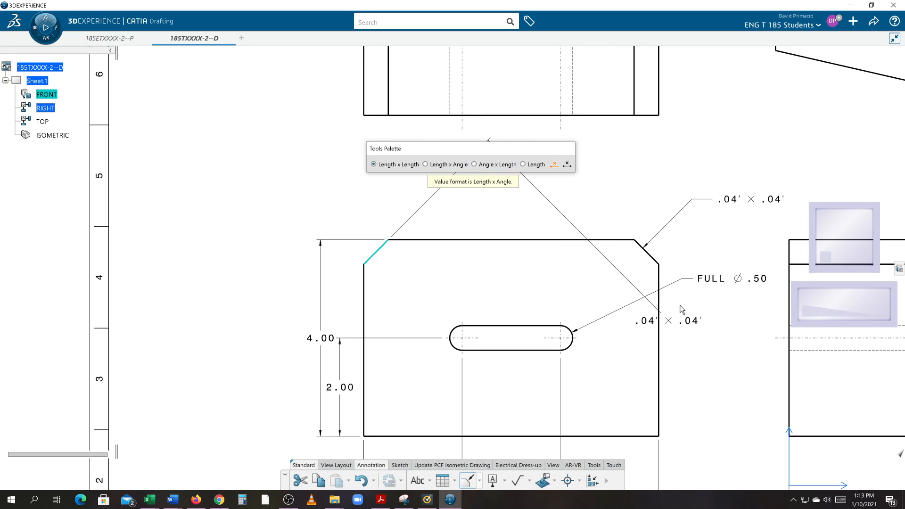
{"action": "key", "text": "Escape"}
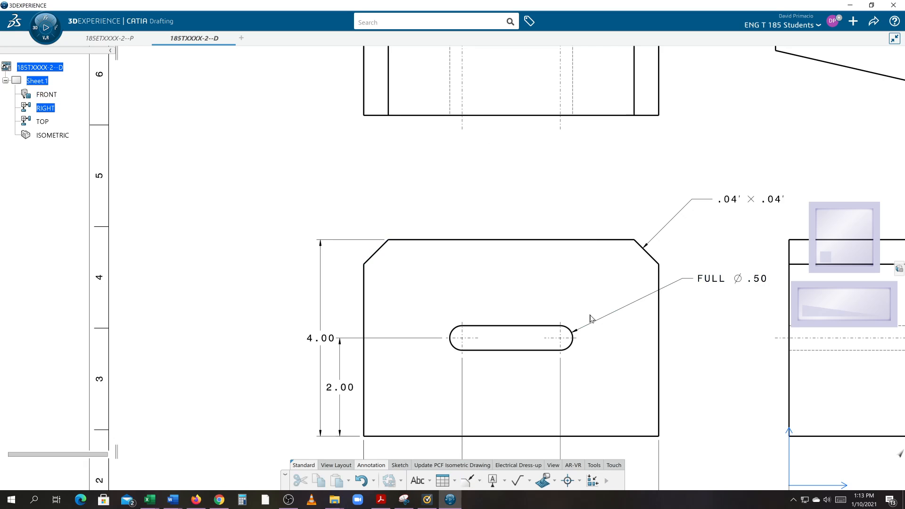
Replace the callout on the front view's upper-right chamfer with a chamfer dimension in Length x Angle format, placed just outside the corner.
{"action": "left_click_drag", "start_coordinate": [726, 199], "coordinate": [725, 197]}
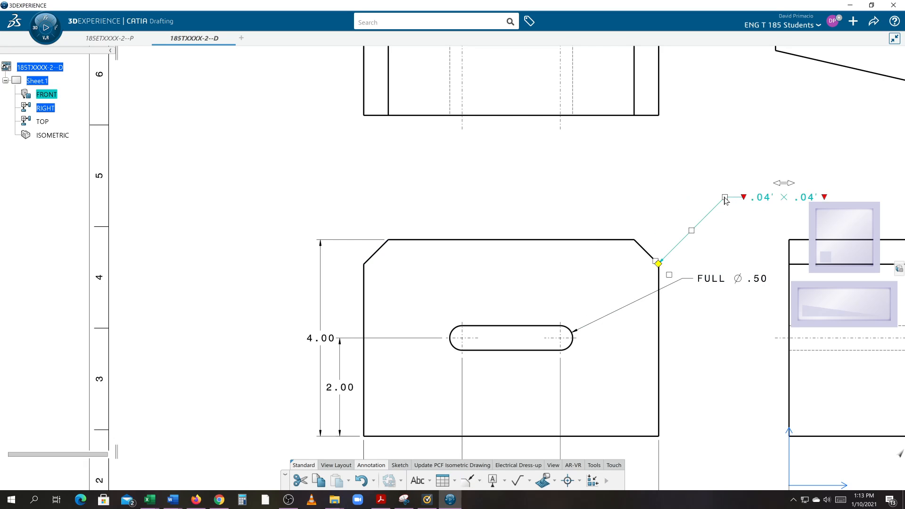
{"action": "key", "text": "Delete"}
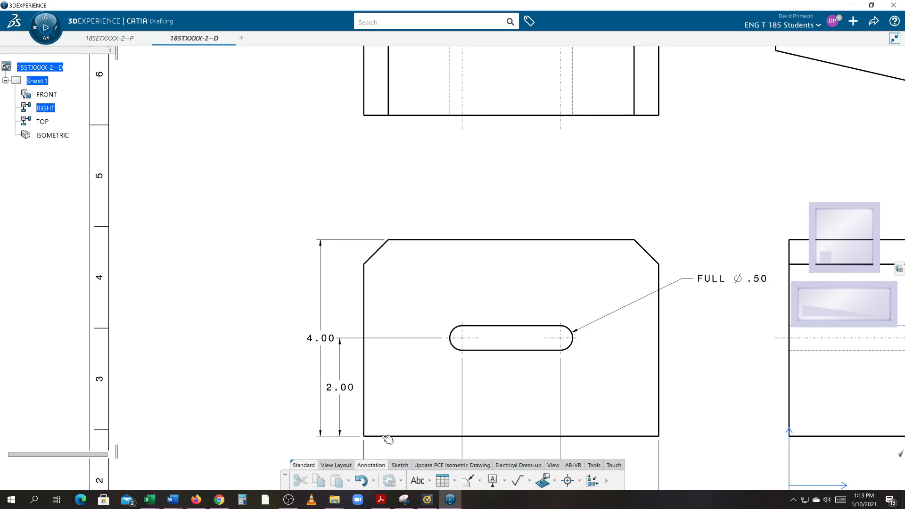
{"action": "left_click", "coordinate": [470, 482]}
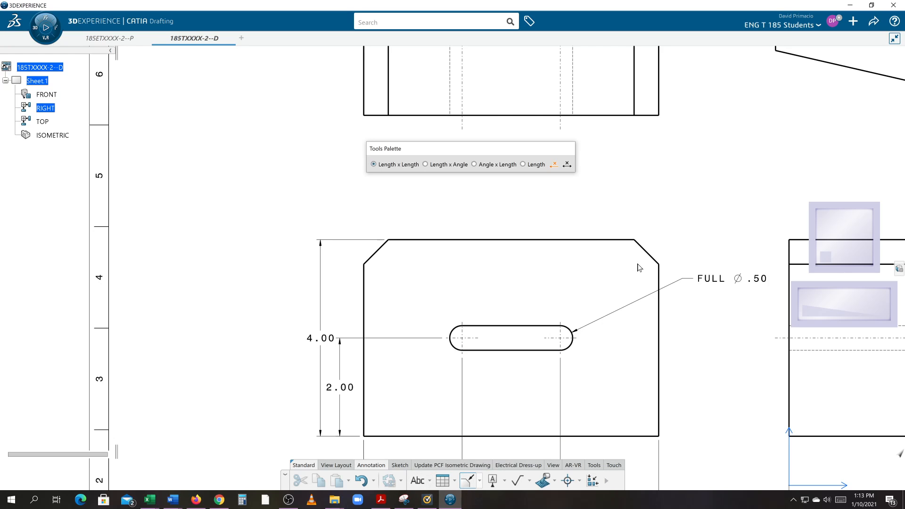
{"action": "left_click", "coordinate": [652, 255]}
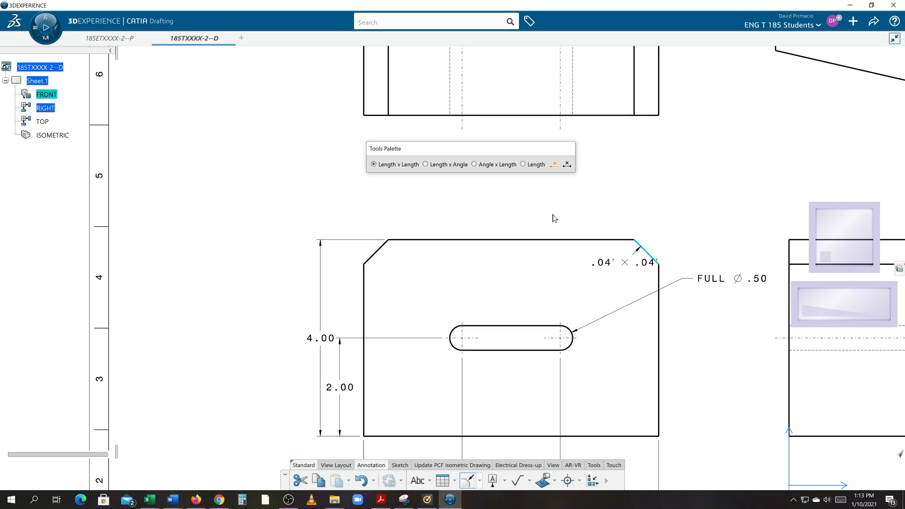
{"action": "left_click", "coordinate": [425, 164]}
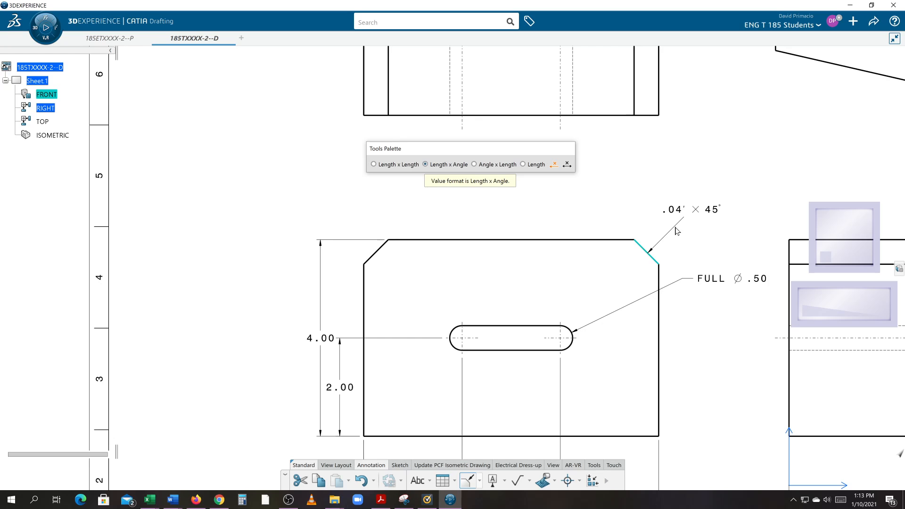
{"action": "left_click", "coordinate": [677, 231]}
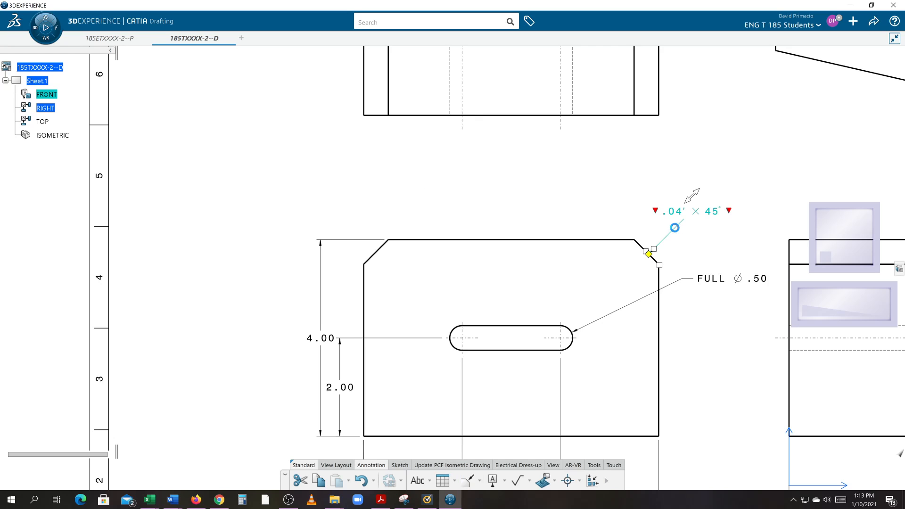
Open the properties of the new Length x Angle chamfer dimension, keeping the dialog clear of its callout.
{"action": "right_click", "coordinate": [686, 219]}
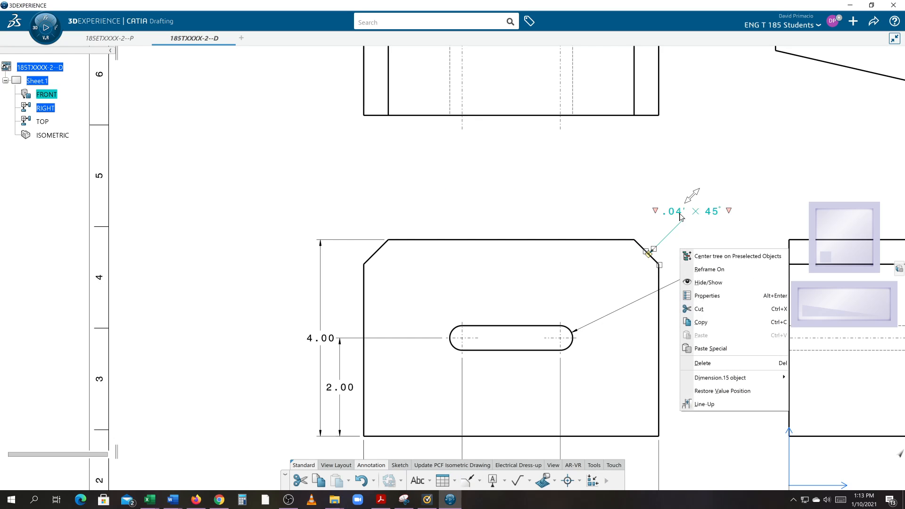
{"action": "left_click", "coordinate": [707, 297]}
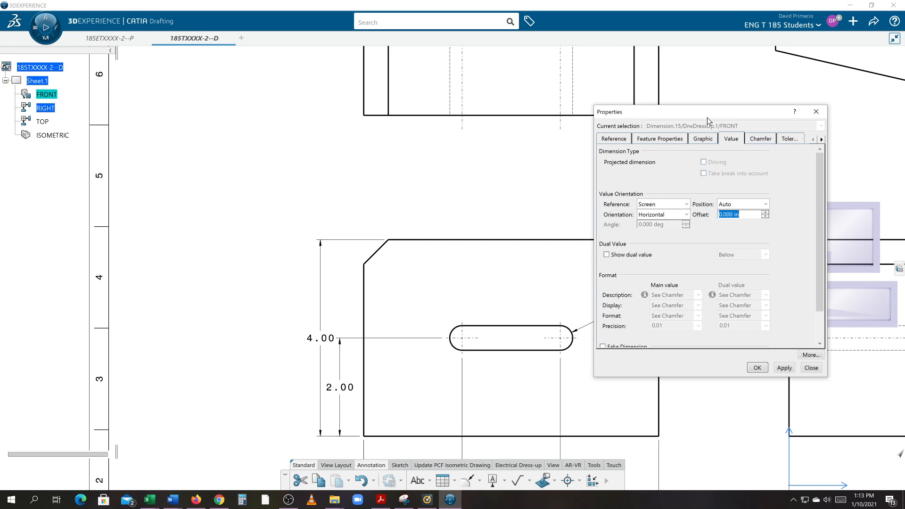
{"action": "left_click_drag", "start_coordinate": [708, 118], "coordinate": [460, 149]}
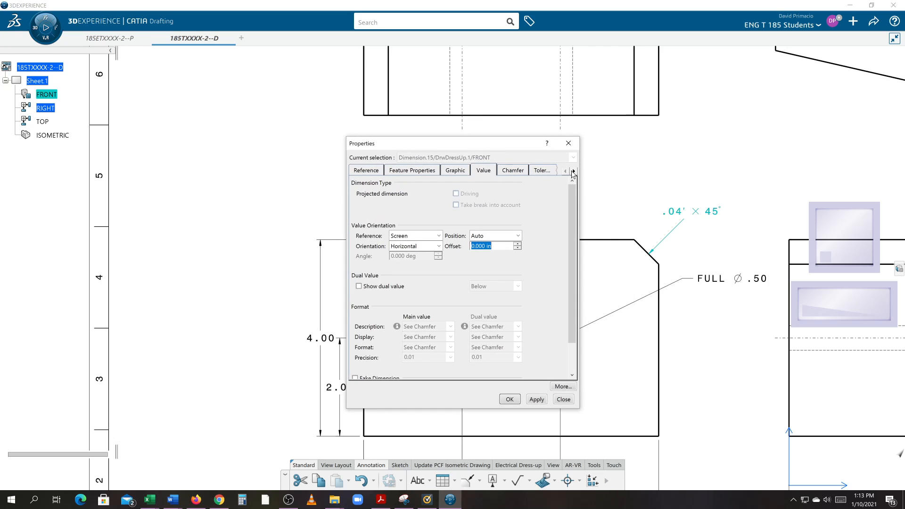
Set the chamfer dimension's line representation to Two Parts, with the second part horizontal to the screen, and apply it.
{"action": "left_click", "coordinate": [573, 171]}
{"action": "left_click", "coordinate": [573, 170]}
{"action": "left_click", "coordinate": [508, 173]}
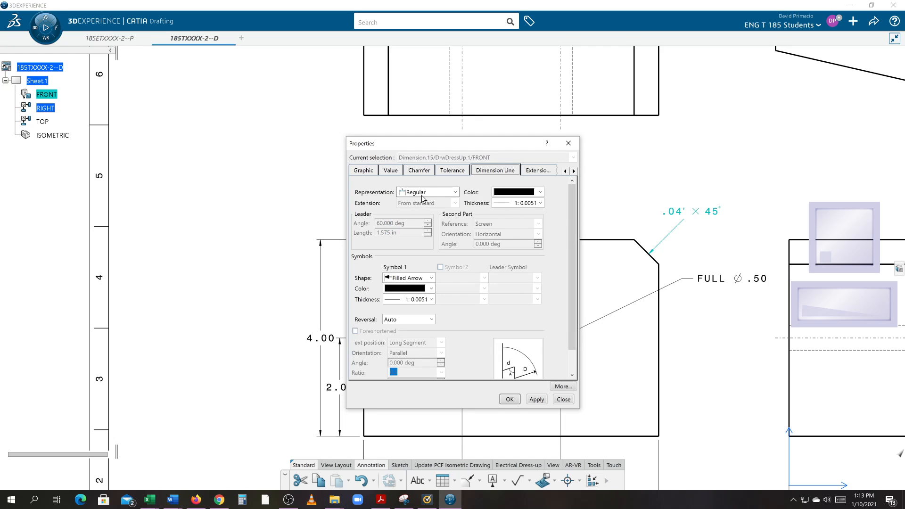
{"action": "left_click", "coordinate": [421, 194]}
{"action": "left_click", "coordinate": [417, 211]}
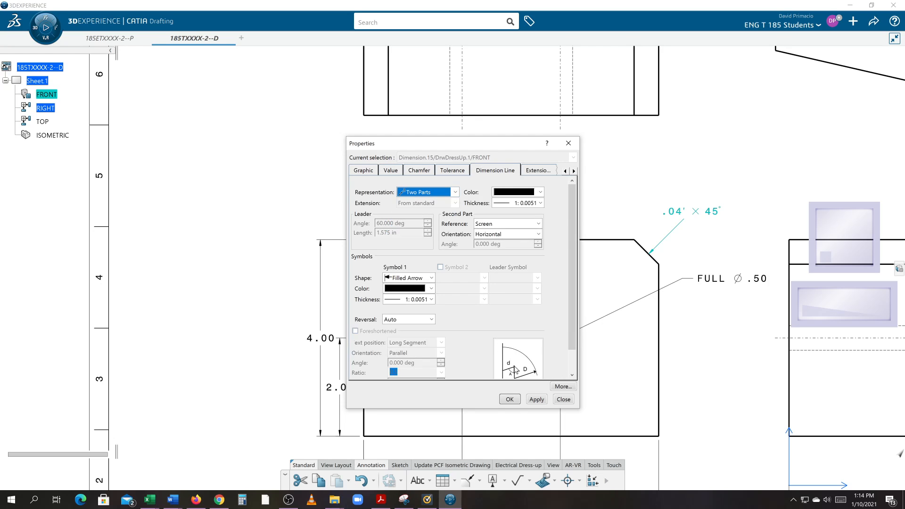
{"action": "left_click", "coordinate": [536, 400]}
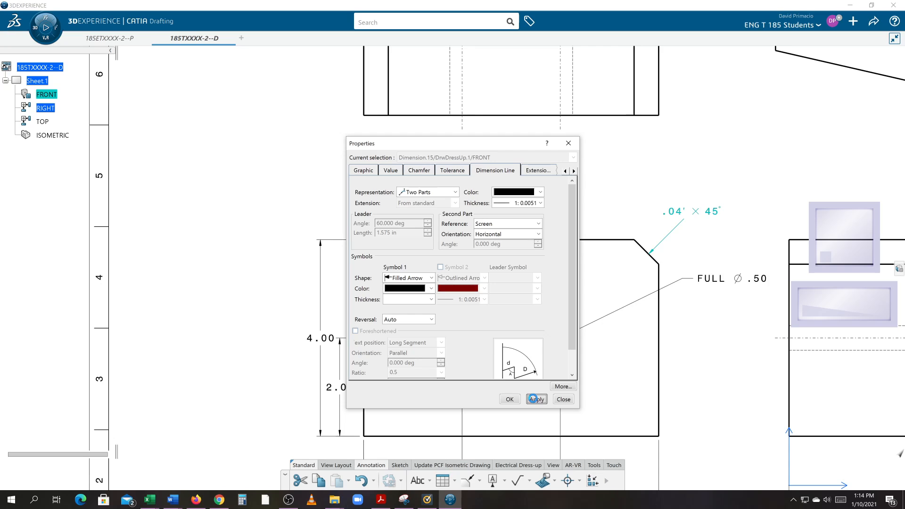
{"action": "left_click", "coordinate": [531, 399]}
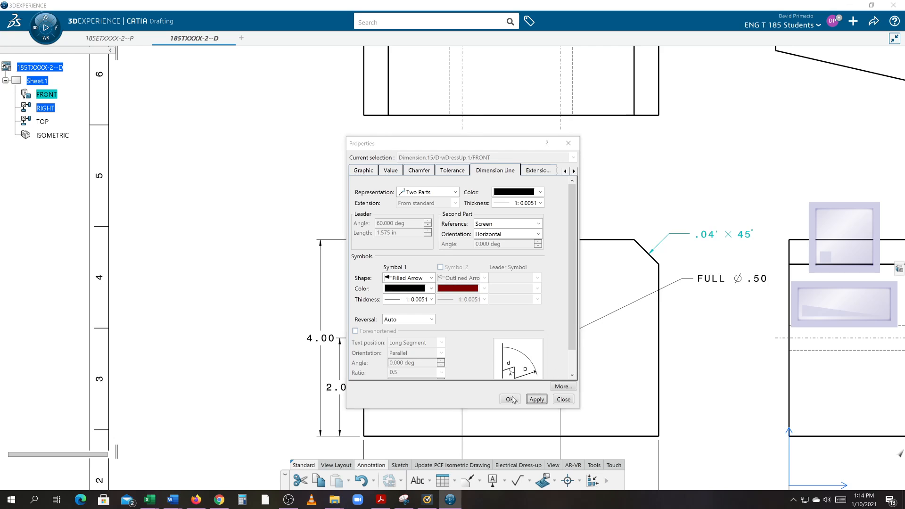
{"action": "left_click", "coordinate": [510, 399]}
{"action": "middle_click_drag", "start_coordinate": [690, 244], "coordinate": [680, 229]}
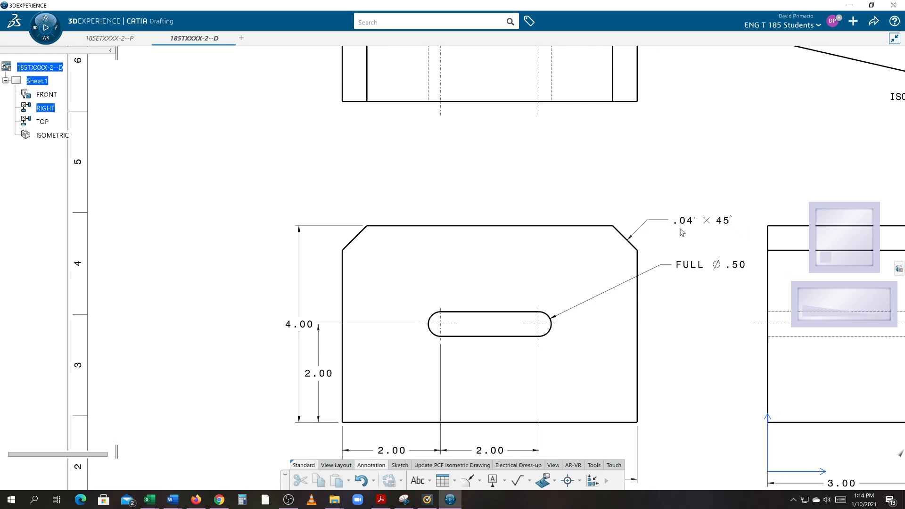
{"action": "left_click", "coordinate": [687, 222]}
{"action": "right_click", "coordinate": [686, 223]}
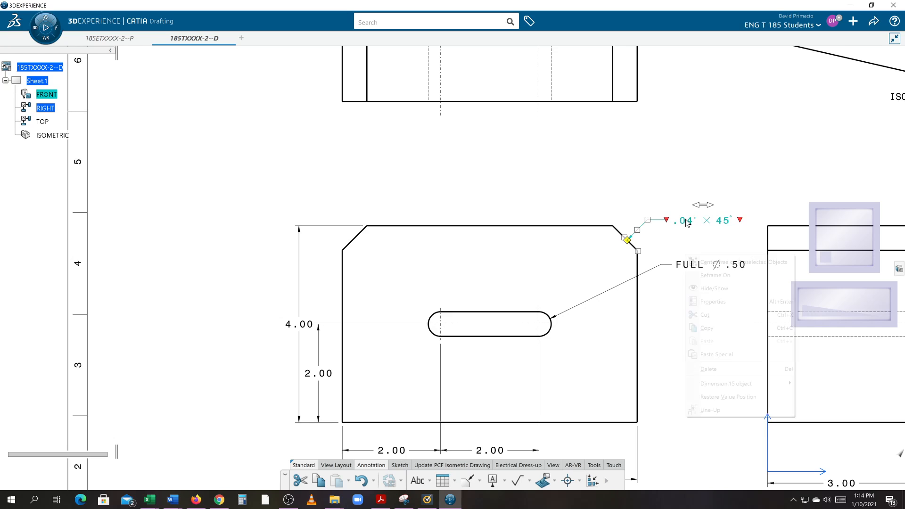
{"action": "left_click", "coordinate": [706, 315]}
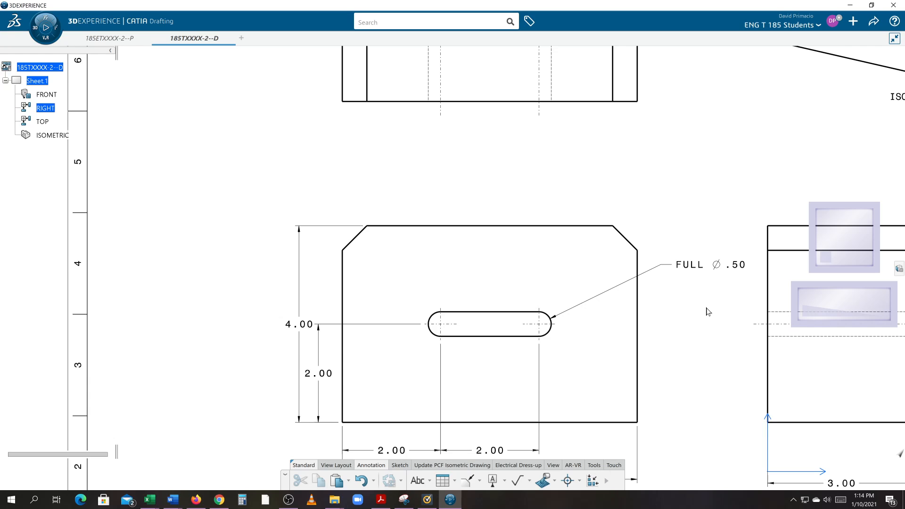
{"action": "key", "text": "ctrl+z"}
{"action": "left_click", "coordinate": [692, 288]}
Inspect the dimension line and value settings in the chamfer dimension's properties, leaving them as they are.
{"action": "middle_click_drag", "start_coordinate": [693, 297], "coordinate": [677, 269]}
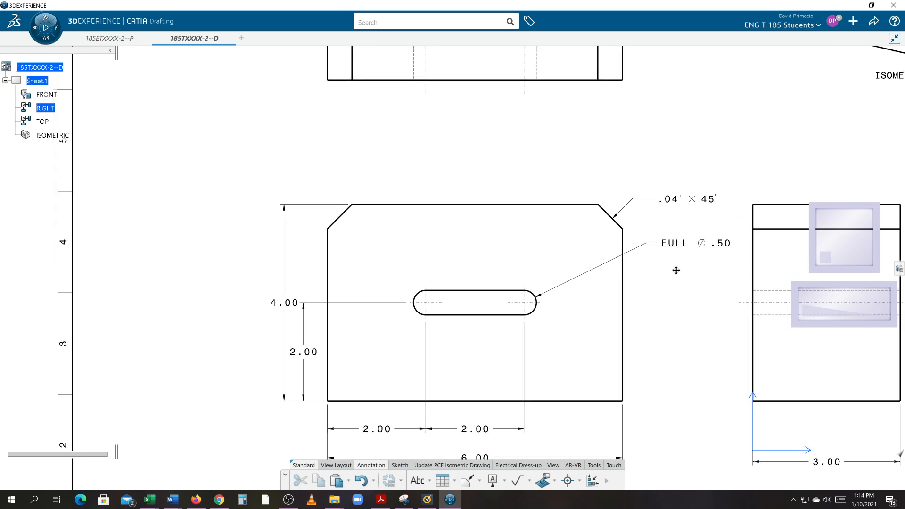
{"action": "right_click", "coordinate": [686, 201]}
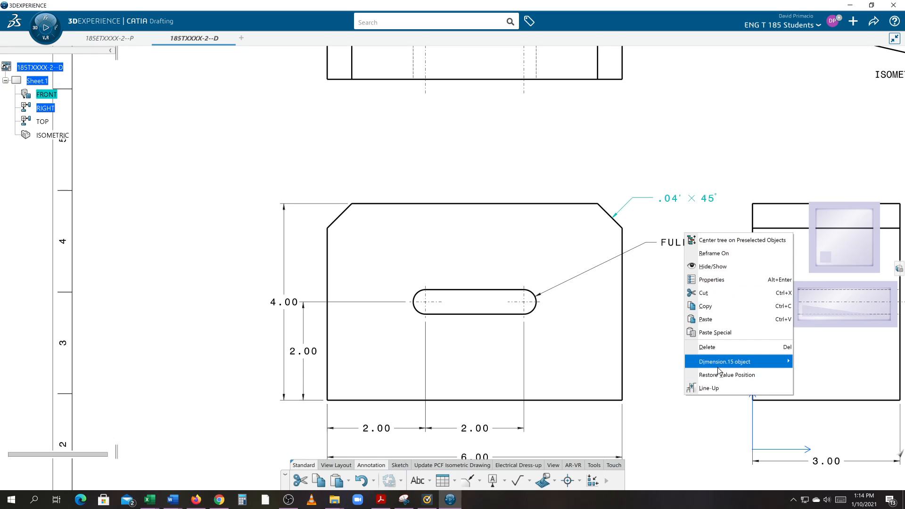
{"action": "mouse_move", "coordinate": [717, 369]}
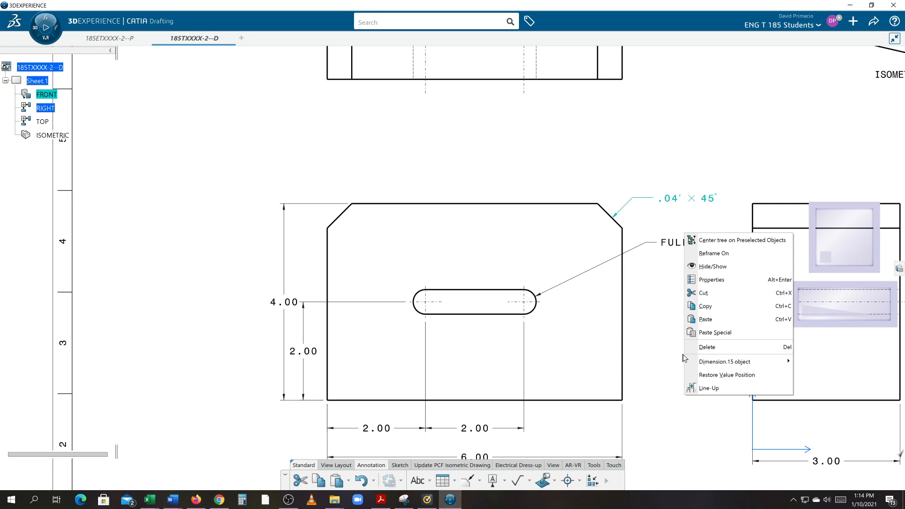
{"action": "left_click", "coordinate": [708, 280]}
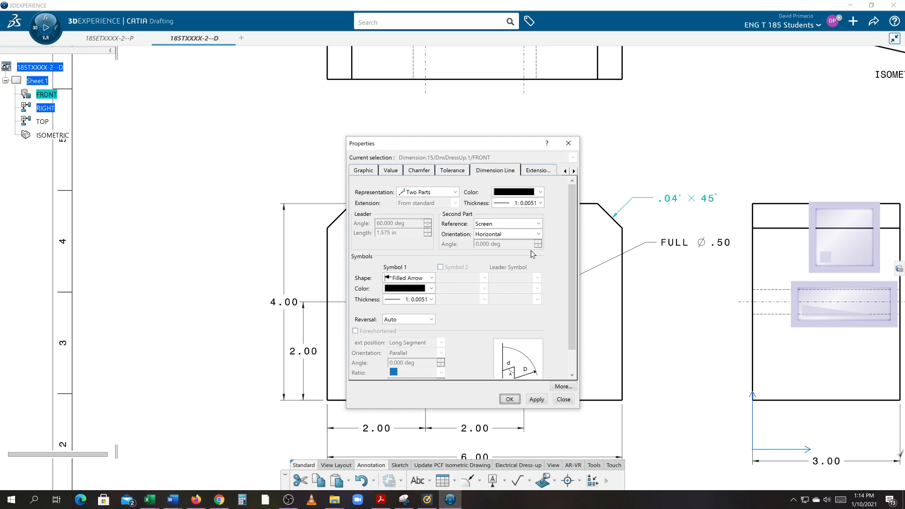
{"action": "left_click", "coordinate": [390, 170]}
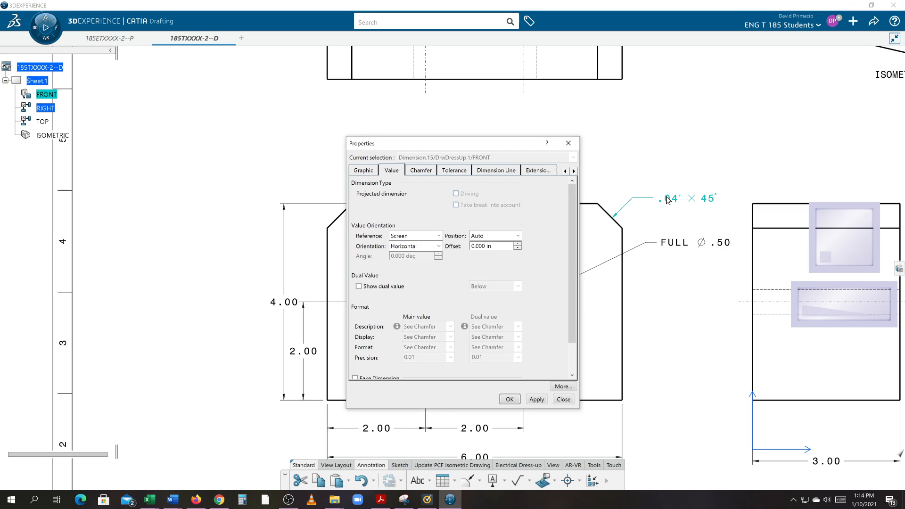
{"action": "left_click", "coordinate": [572, 364]}
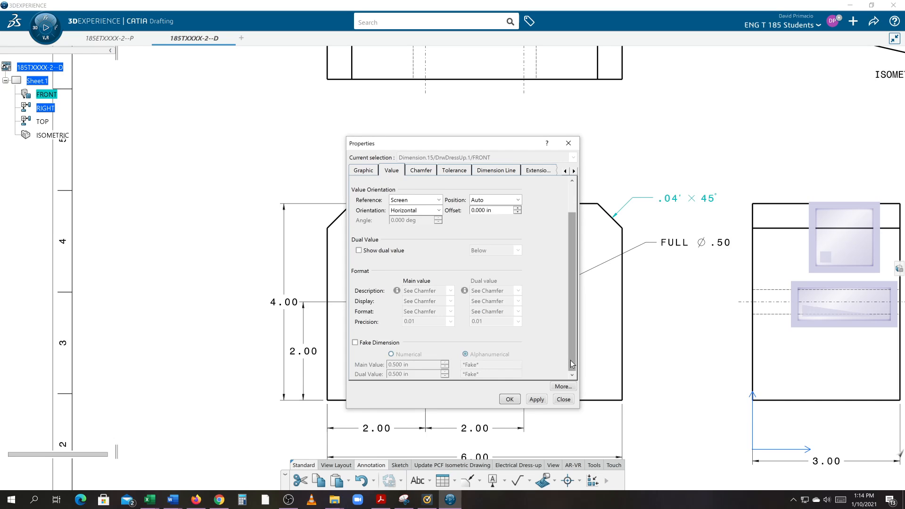
{"action": "left_click", "coordinate": [510, 400]}
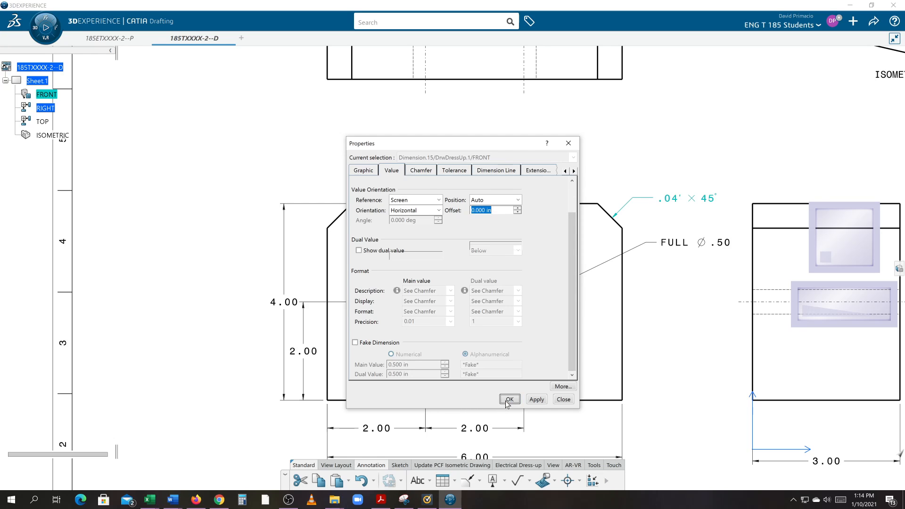
Examine the placement of the 2.00 and 6.00 horizontal dimensions beneath the front view.
{"action": "left_click", "coordinate": [256, 396]}
{"action": "middle_click_drag", "start_coordinate": [272, 420], "coordinate": [252, 339]}
{"action": "middle_click_drag", "start_coordinate": [305, 366], "coordinate": [275, 358]}
{"action": "mouse_move", "coordinate": [412, 388]}
{"action": "middle_mouse_down"}
{"action": "mouse_move", "coordinate": [410, 380]}
{"action": "mouse_move", "coordinate": [408, 389]}
{"action": "middle_mouse_up"}
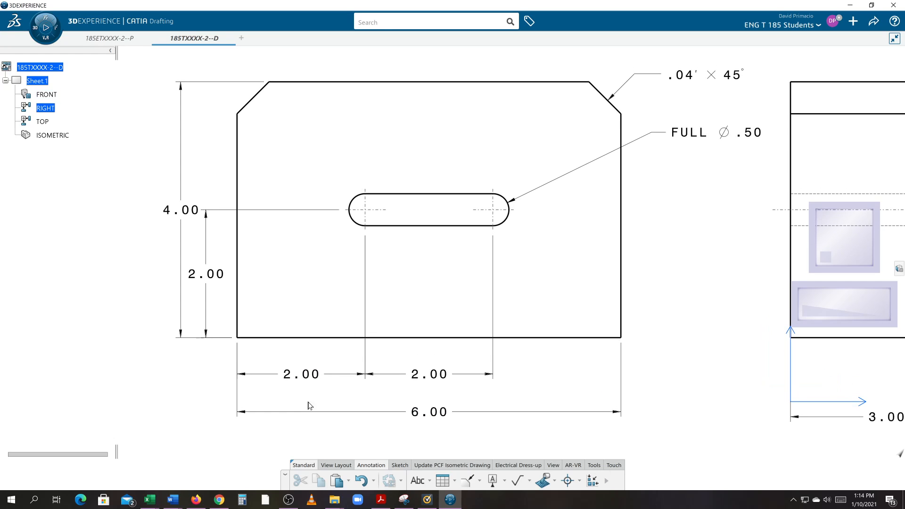
{"action": "left_click", "coordinate": [265, 376]}
{"action": "left_click", "coordinate": [283, 413]}
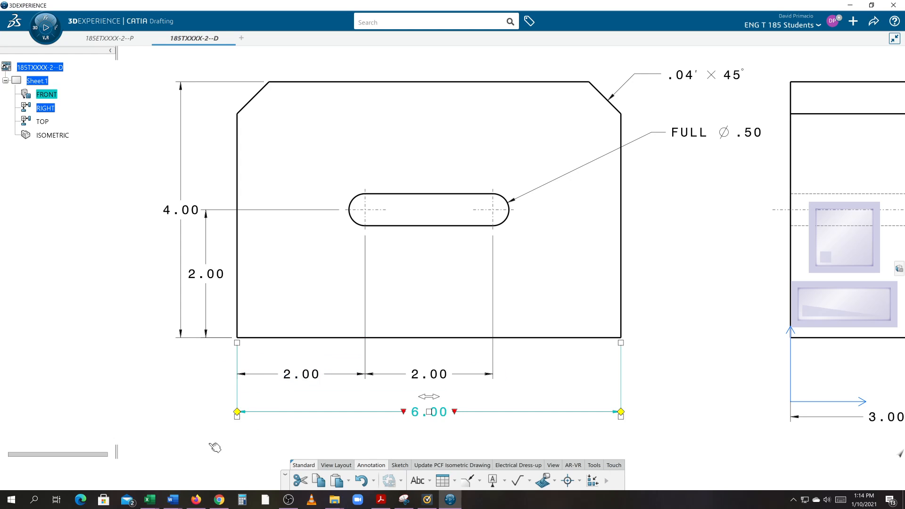
{"action": "left_click", "coordinate": [213, 445]}
{"action": "middle_click_drag", "start_coordinate": [348, 448], "coordinate": [302, 418]}
Display the sheet grid and move the right view's 3.00 width dimension up closer to the view's lower edge.
{"action": "middle_click_drag", "start_coordinate": [571, 414], "coordinate": [327, 429]}
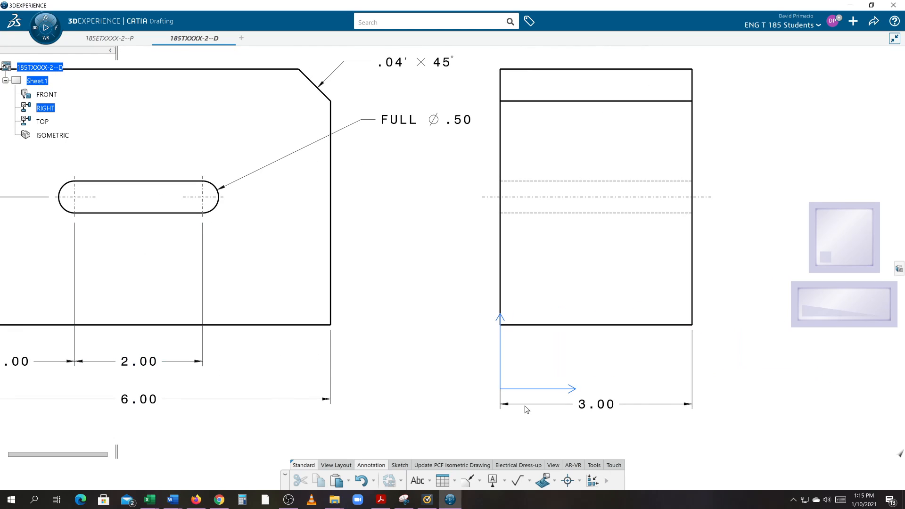
{"action": "left_click_drag", "start_coordinate": [526, 409], "coordinate": [532, 364]}
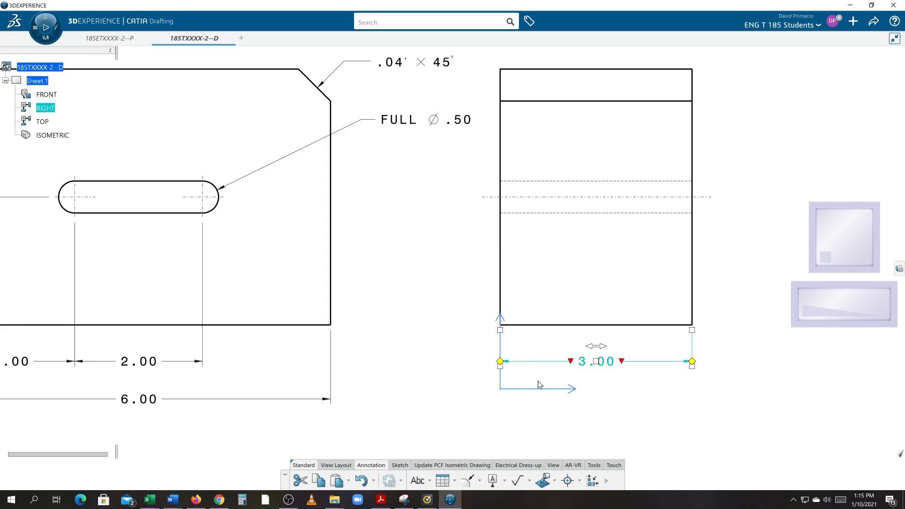
{"action": "left_click", "coordinate": [551, 464]}
{"action": "left_click", "coordinate": [435, 480]}
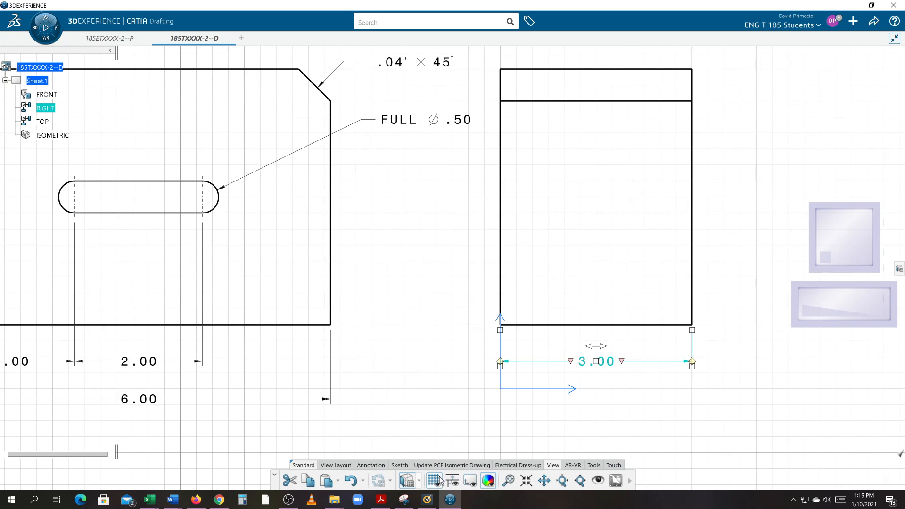
{"action": "left_click_drag", "start_coordinate": [535, 366], "coordinate": [534, 358]}
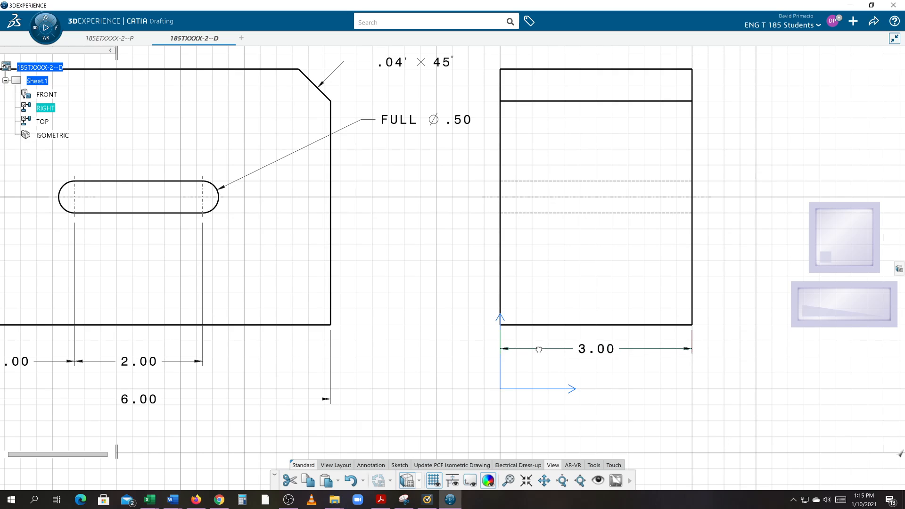
{"action": "left_click", "coordinate": [542, 358]}
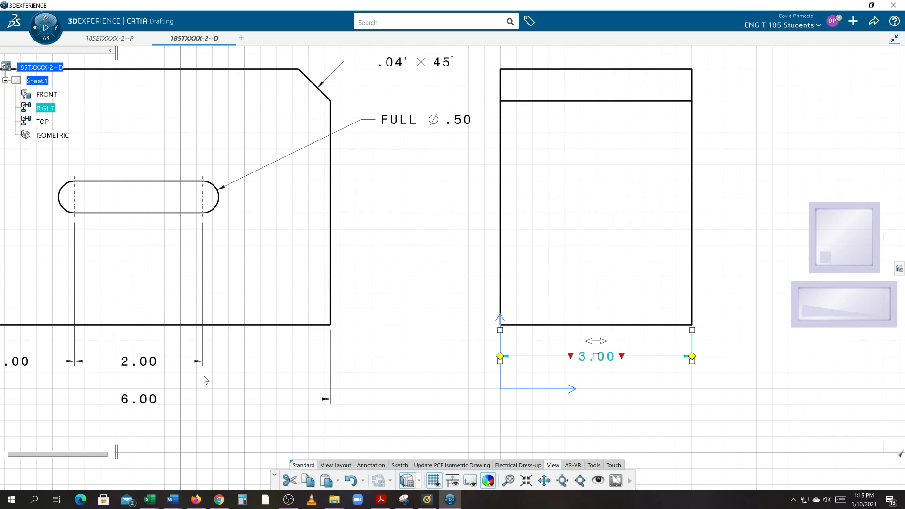
Align the front view's chained 2.00 dimensions with the right view's 3.00 dimension and move the 6.00 dimension up closer beneath them.
{"action": "left_click_drag", "start_coordinate": [188, 363], "coordinate": [188, 364]}
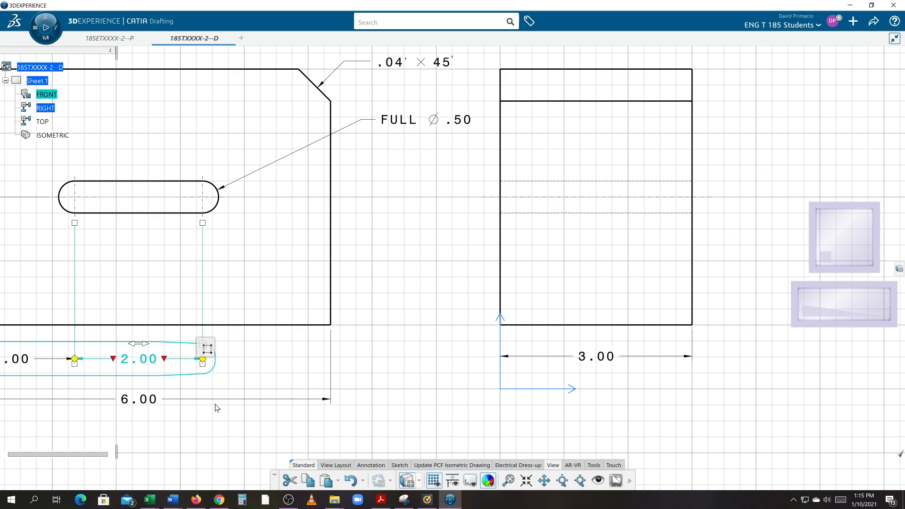
{"action": "left_click", "coordinate": [178, 361]}
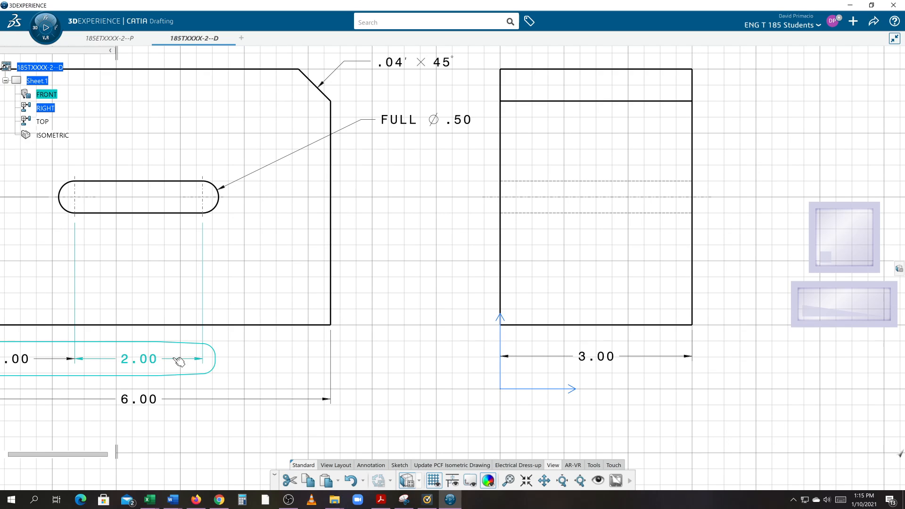
{"action": "left_click_drag", "start_coordinate": [174, 359], "coordinate": [174, 357]}
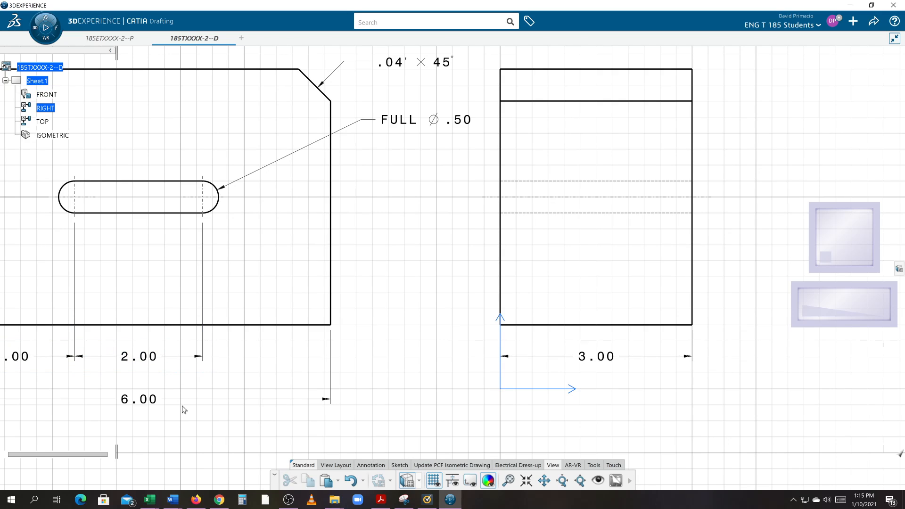
{"action": "left_click_drag", "start_coordinate": [182, 402], "coordinate": [189, 377]}
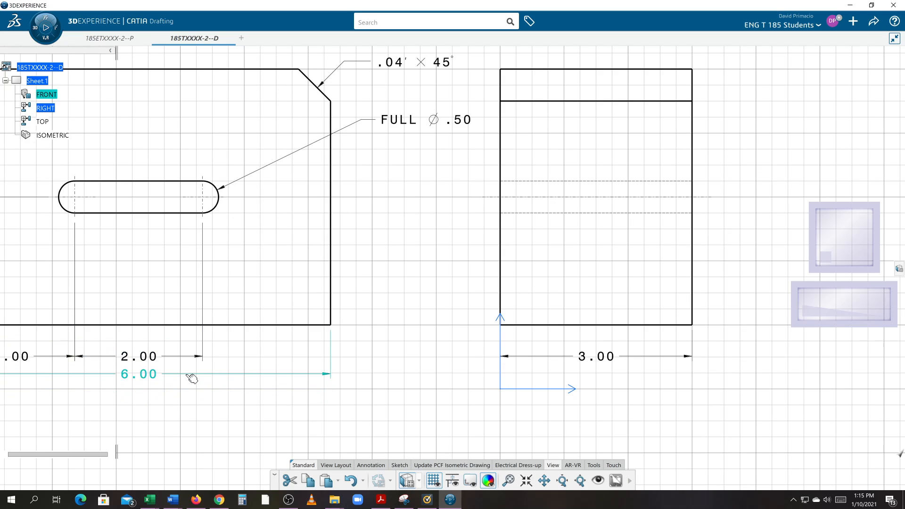
{"action": "middle_click_drag", "start_coordinate": [230, 406], "coordinate": [480, 367]}
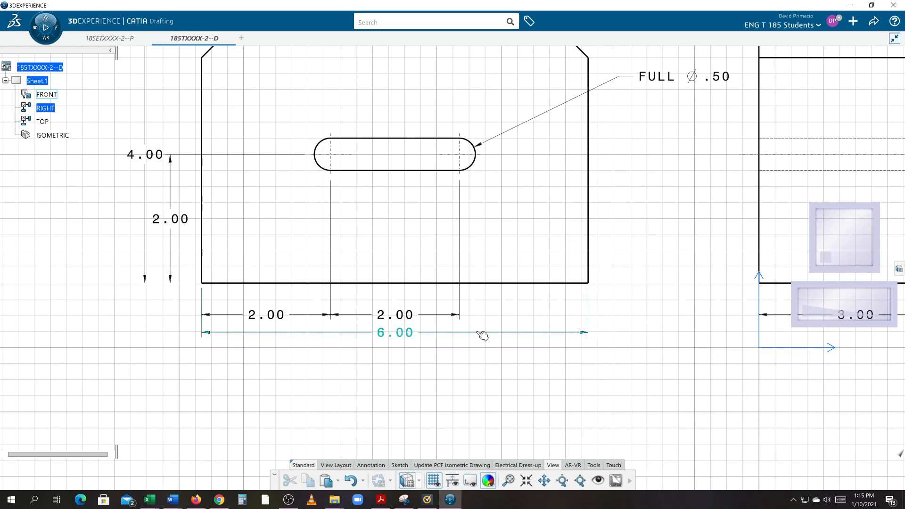
{"action": "left_click_drag", "start_coordinate": [481, 335], "coordinate": [483, 344]}
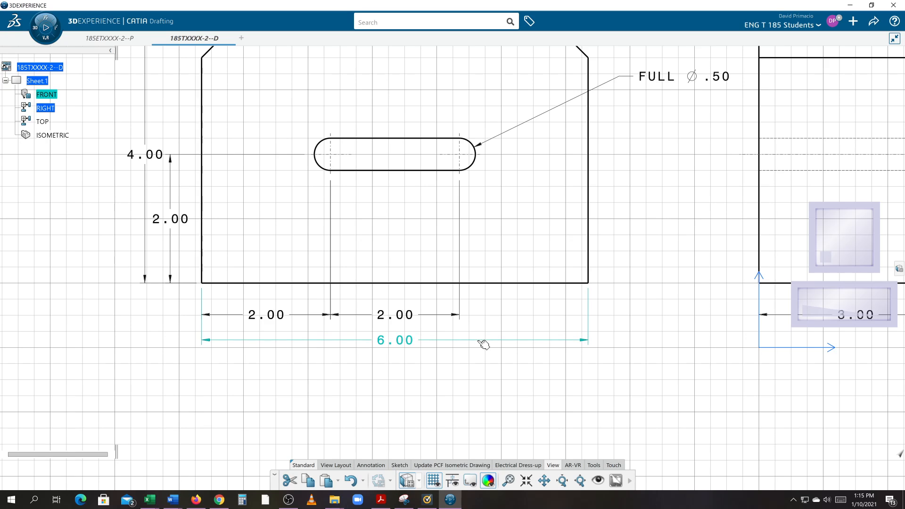
{"action": "left_click", "coordinate": [461, 388]}
Turn off the grid display around the front view's vertical dimensions.
{"action": "middle_click_drag", "start_coordinate": [460, 390], "coordinate": [439, 392]}
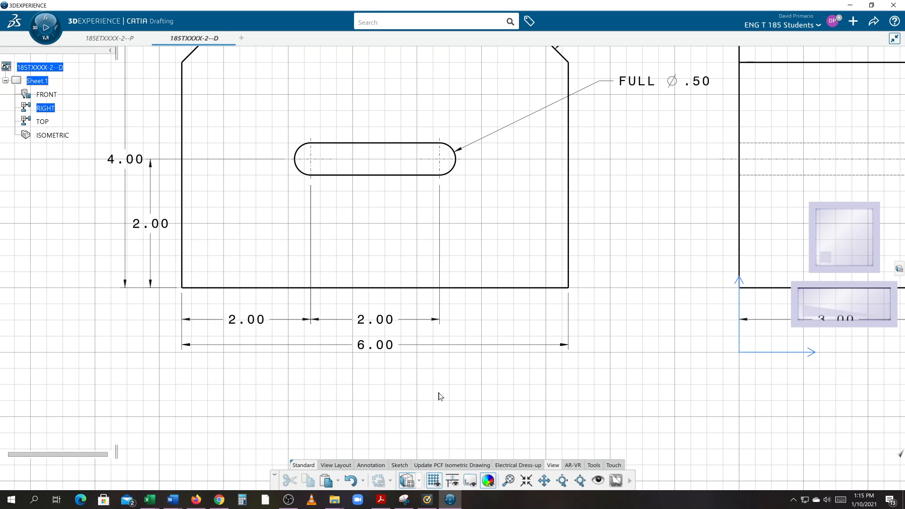
{"action": "middle_click", "coordinate": [439, 393]}
{"action": "middle_click", "coordinate": [439, 392]}
{"action": "mouse_move", "coordinate": [281, 183]}
{"action": "middle_mouse_down"}
{"action": "mouse_move", "coordinate": [298, 320]}
{"action": "mouse_move", "coordinate": [264, 456]}
{"action": "mouse_move", "coordinate": [214, 504]}
{"action": "mouse_move", "coordinate": [228, 488]}
{"action": "middle_mouse_up"}
{"action": "mouse_move", "coordinate": [118, 260]}
{"action": "middle_mouse_down"}
{"action": "mouse_move", "coordinate": [410, 307]}
{"action": "mouse_move", "coordinate": [406, 297]}
{"action": "middle_mouse_up"}
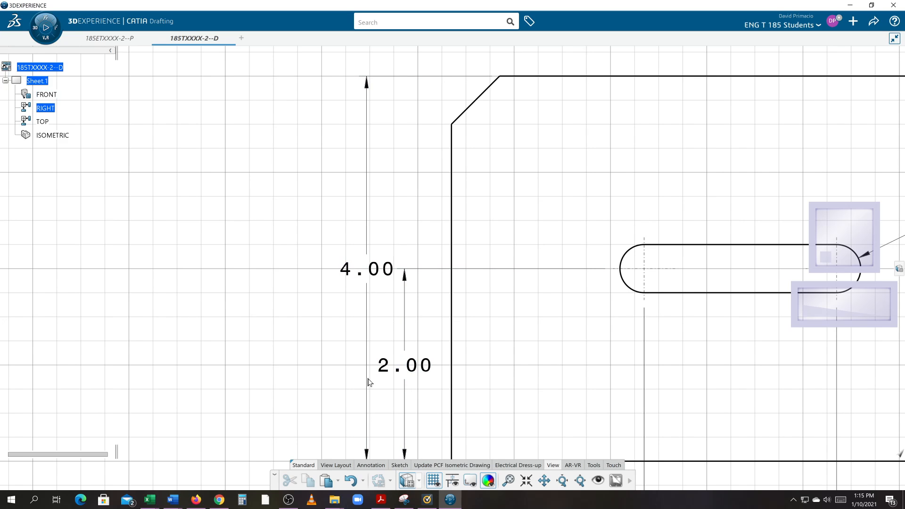
{"action": "middle_click_drag", "start_coordinate": [367, 380], "coordinate": [281, 366]}
{"action": "left_click", "coordinate": [434, 481]}
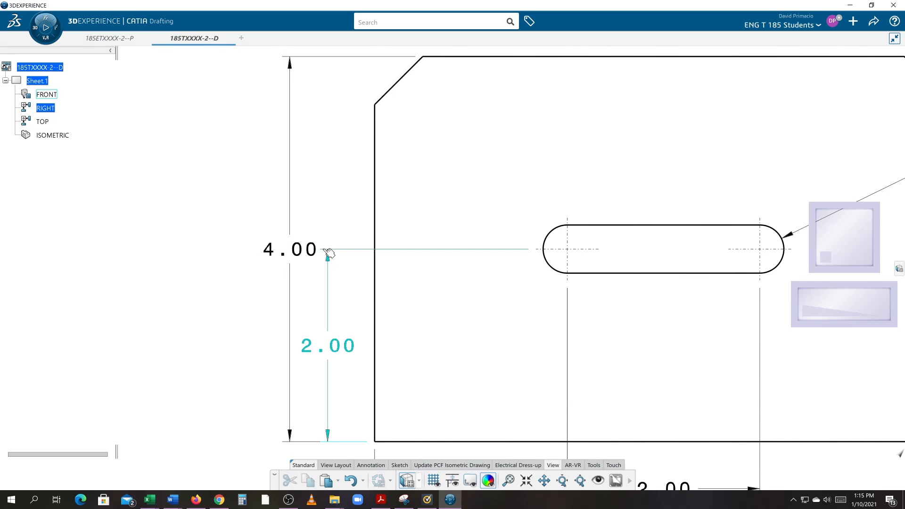
Set the offset between dimensions to 0.5 in for the front view's 4.00 height dimension.
{"action": "middle_click_drag", "start_coordinate": [285, 379], "coordinate": [226, 372]}
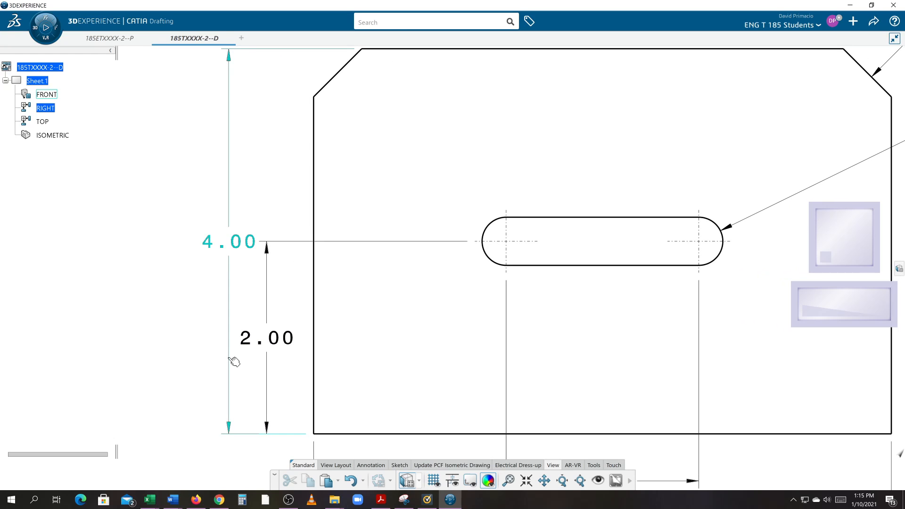
{"action": "left_click", "coordinate": [230, 359]}
{"action": "right_click", "coordinate": [229, 359]}
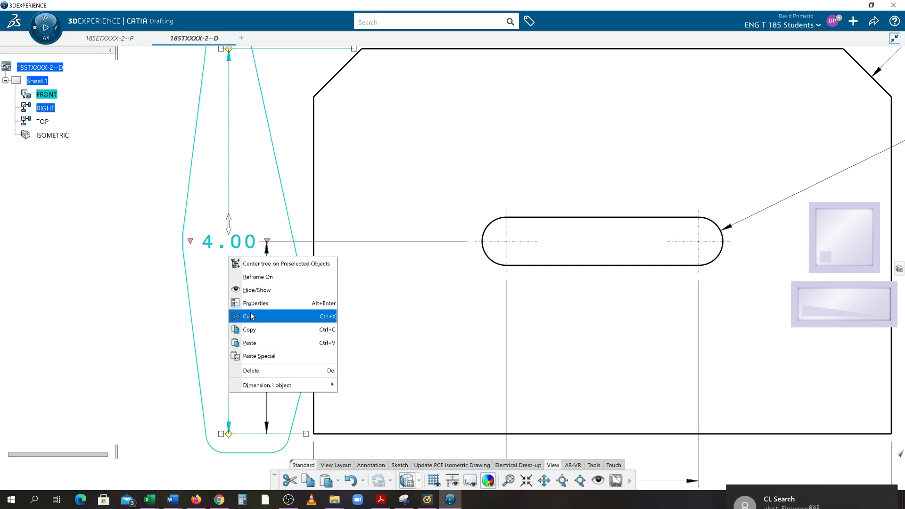
{"action": "left_click", "coordinate": [250, 303]}
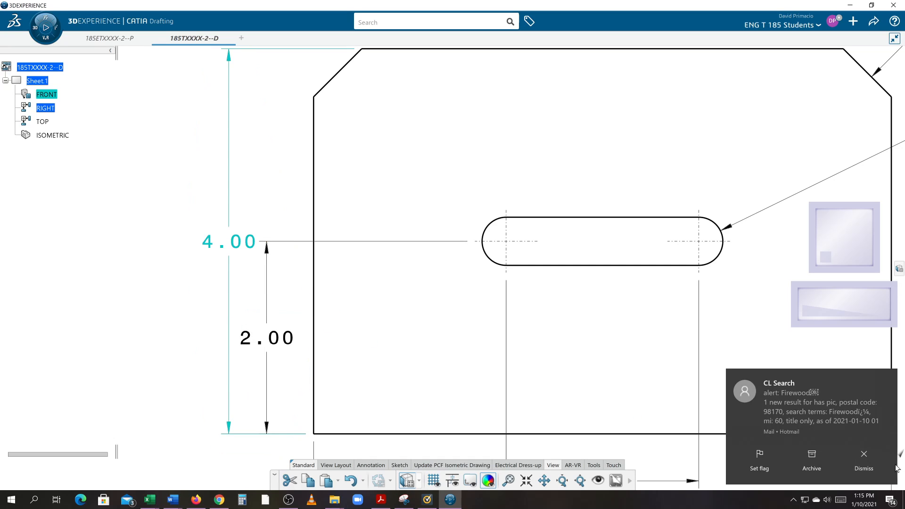
{"action": "left_click", "coordinate": [853, 460]}
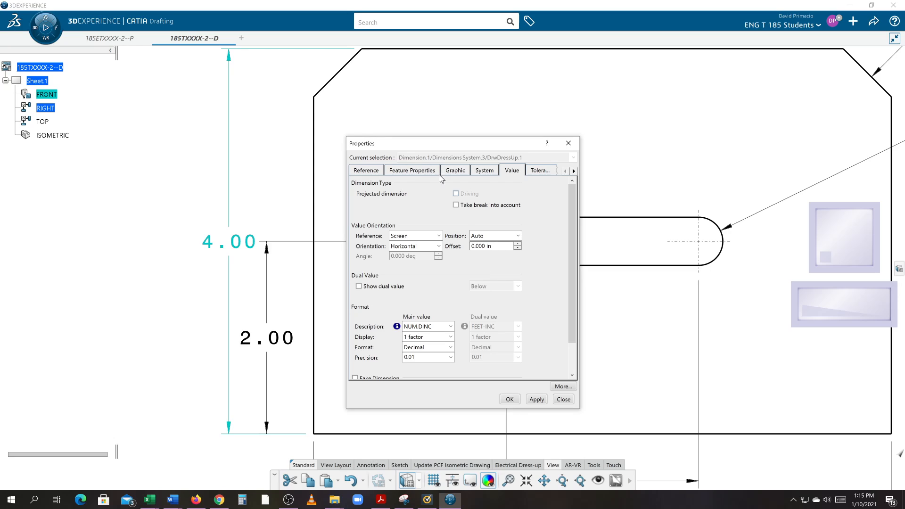
{"action": "left_click", "coordinate": [489, 172]}
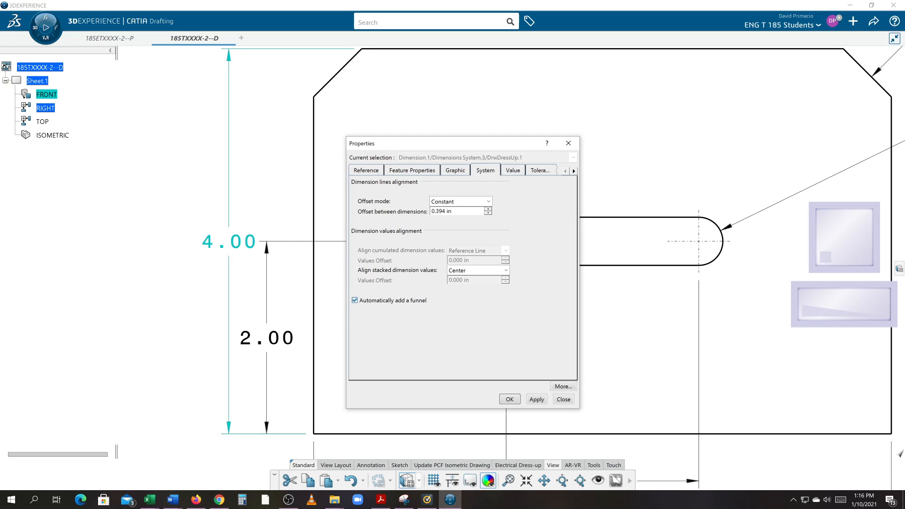
{"action": "left_click", "coordinate": [442, 211]}
{"action": "type", "text": ".5"}
{"action": "left_click", "coordinate": [538, 399]}
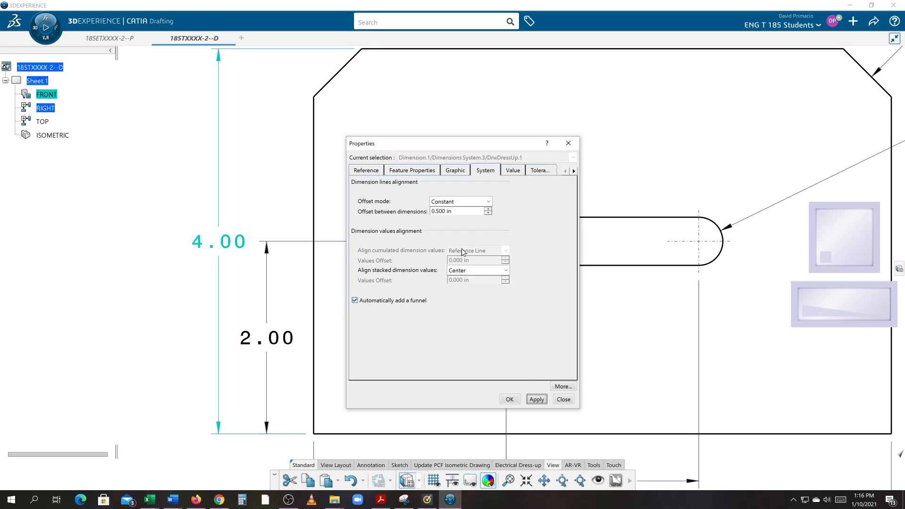
Change the 4.00 height dimension's offset between dimensions to 0.563 in and accept the properties.
{"action": "left_click_drag", "start_coordinate": [454, 211], "coordinate": [411, 211]}
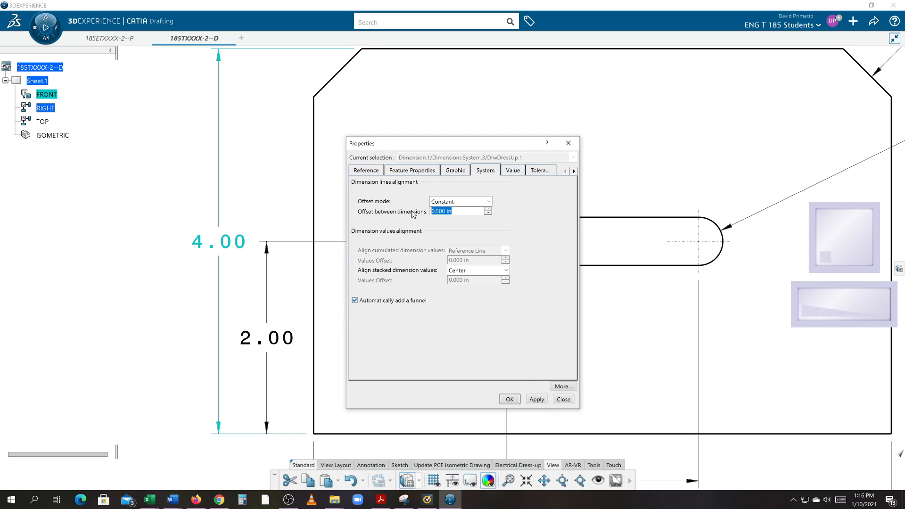
{"action": "type", "text": "6"}
{"action": "type", "text": "."}
{"action": "left_click", "coordinate": [537, 401]}
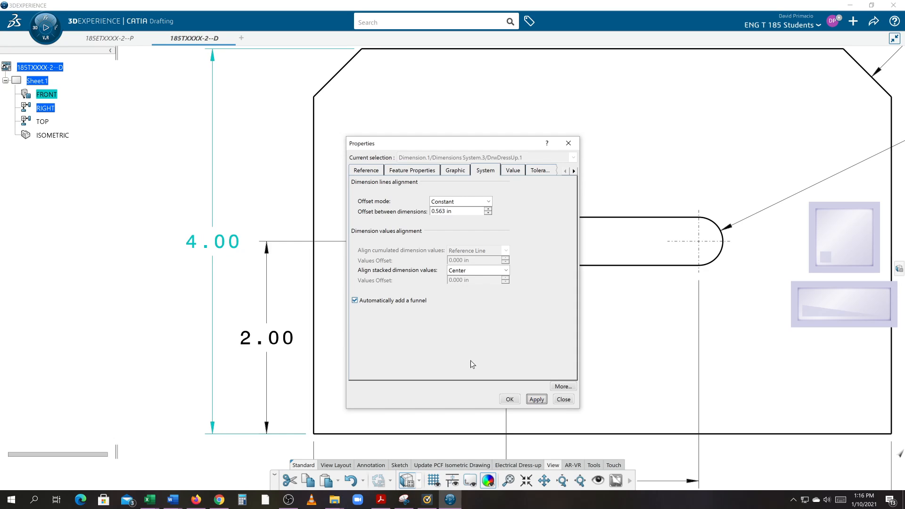
{"action": "left_click", "coordinate": [509, 400]}
{"action": "left_click", "coordinate": [101, 375]}
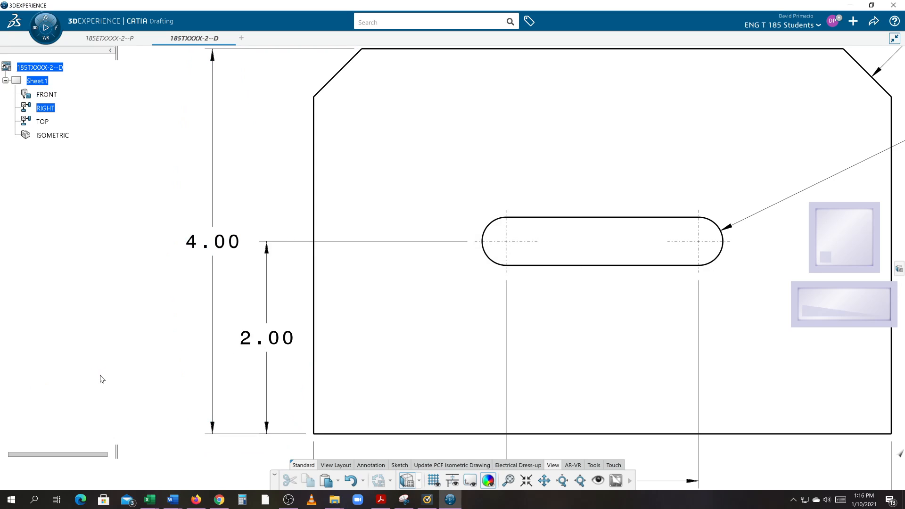
Using the sheet grid as a temporary guide, move the stacked 2.00 and 4.00 vertical dimensions farther out from the front view's left edge.
{"action": "middle_click_drag", "start_coordinate": [100, 376], "coordinate": [135, 307]}
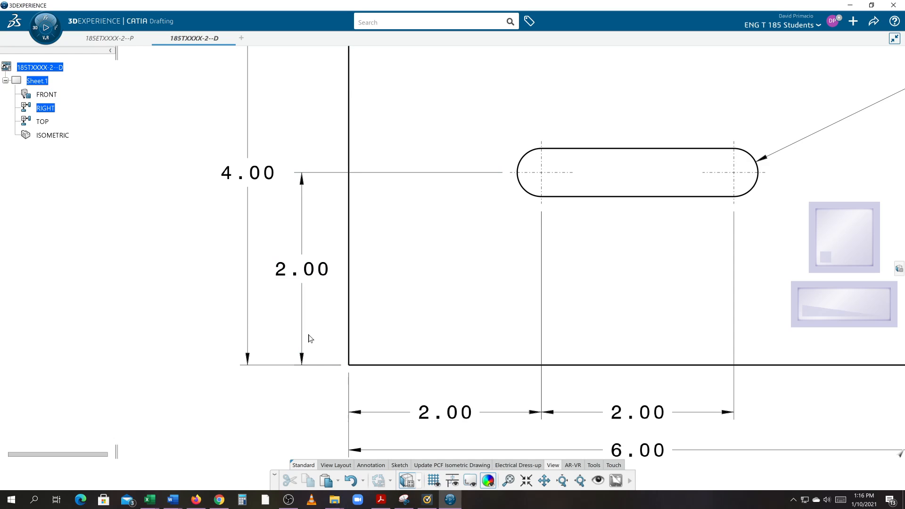
{"action": "left_click", "coordinate": [433, 480]}
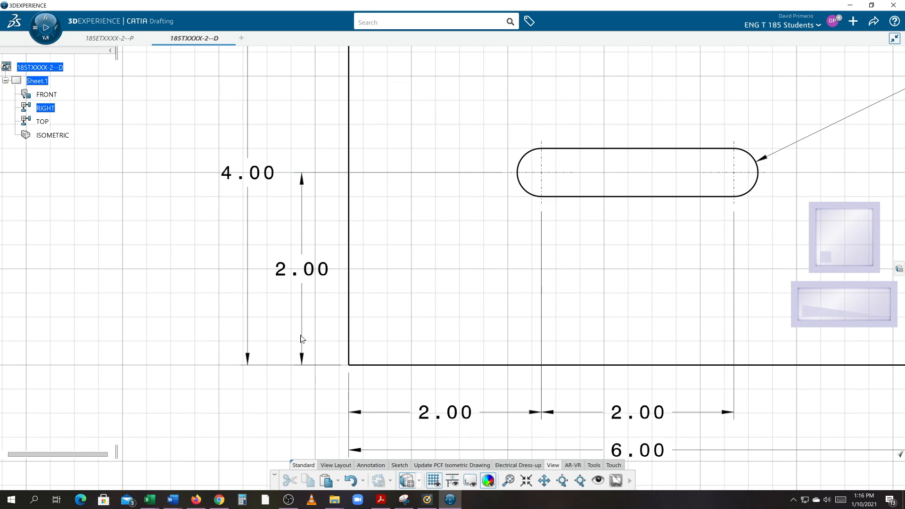
{"action": "left_click_drag", "start_coordinate": [302, 336], "coordinate": [292, 336]}
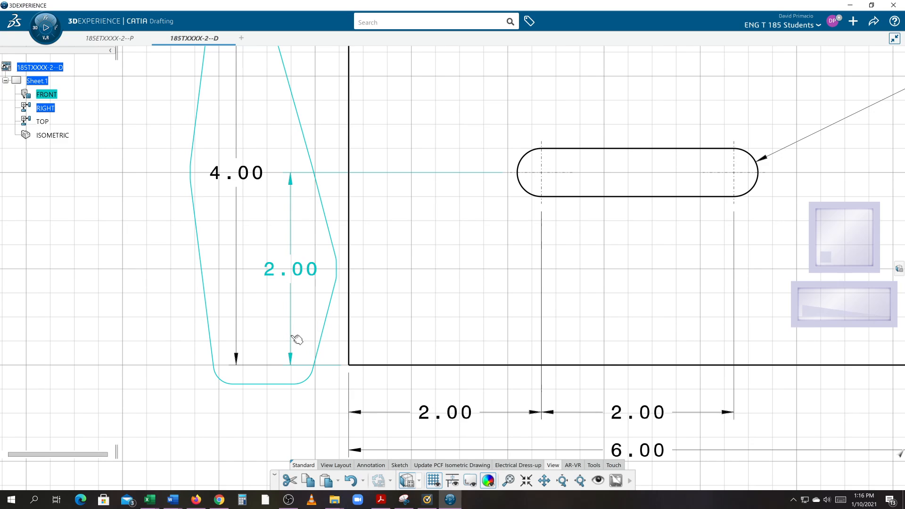
{"action": "left_click", "coordinate": [261, 455]}
{"action": "middle_click_drag", "start_coordinate": [277, 428], "coordinate": [262, 409]}
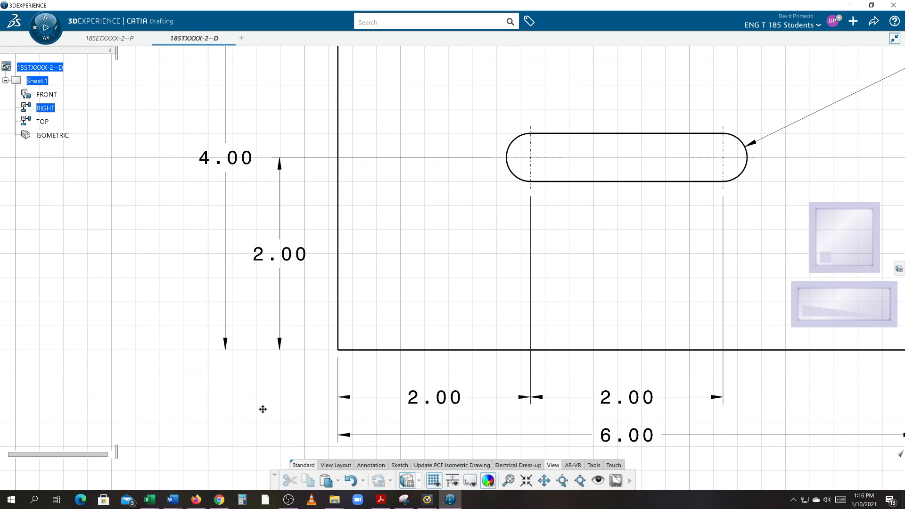
{"action": "scroll", "coordinate": [261, 410], "scroll_direction": "down", "scroll_amount": 2}
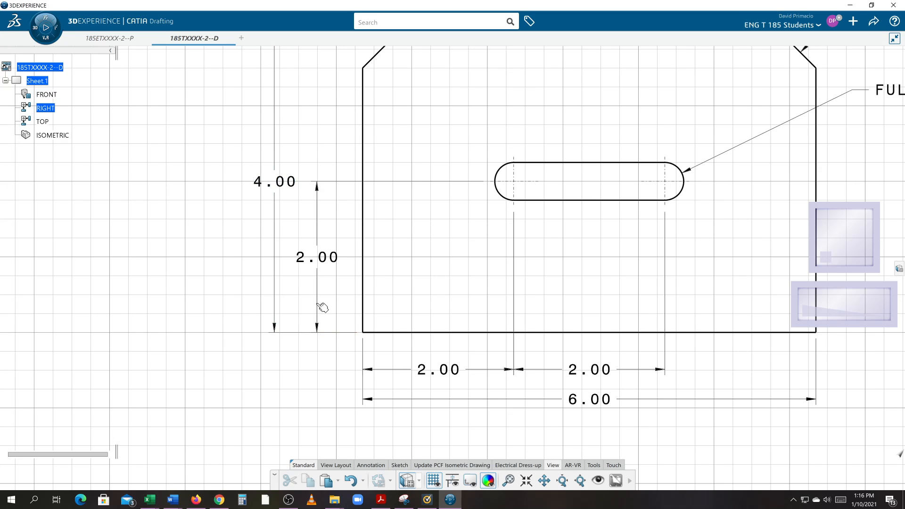
{"action": "left_click_drag", "start_coordinate": [321, 307], "coordinate": [298, 319]}
{"action": "middle_click_drag", "start_coordinate": [293, 384], "coordinate": [302, 220]}
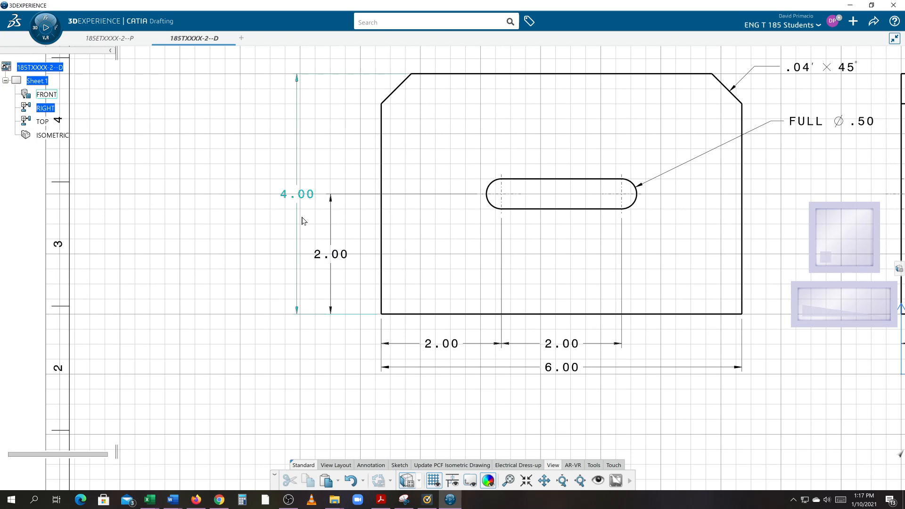
{"action": "left_click", "coordinate": [434, 480]}
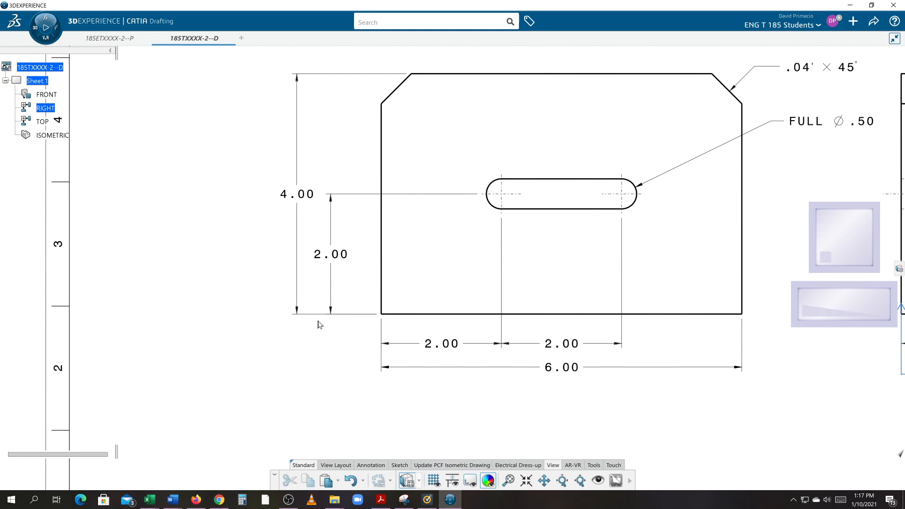
{"action": "middle_click_drag", "start_coordinate": [318, 317], "coordinate": [299, 368]}
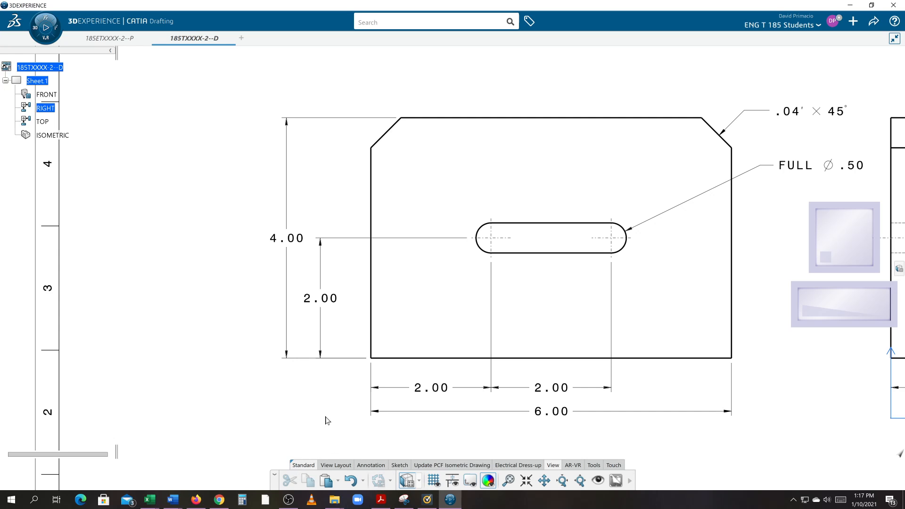
{"action": "mouse_move", "coordinate": [323, 415]}
{"action": "middle_mouse_down"}
{"action": "mouse_move", "coordinate": [277, 381]}
{"action": "mouse_move", "coordinate": [278, 406]}
{"action": "middle_mouse_up"}
{"action": "mouse_move", "coordinate": [604, 332]}
{"action": "middle_mouse_down"}
{"action": "mouse_move", "coordinate": [472, 380]}
{"action": "mouse_move", "coordinate": [475, 372]}
{"action": "mouse_move", "coordinate": [526, 374]}
{"action": "mouse_move", "coordinate": [528, 387]}
{"action": "mouse_move", "coordinate": [539, 355]}
{"action": "mouse_move", "coordinate": [541, 384]}
{"action": "middle_mouse_up"}
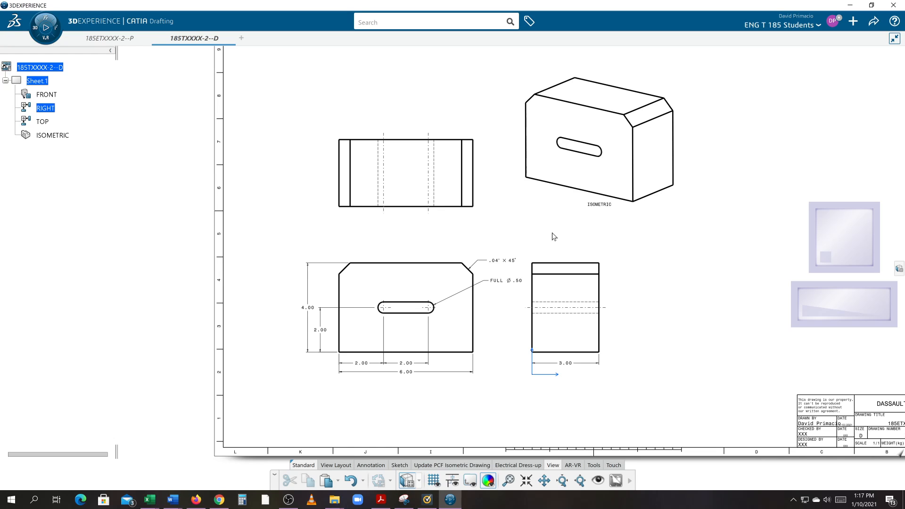
{"action": "middle_click_drag", "start_coordinate": [408, 335], "coordinate": [522, 340]}
{"action": "mouse_move", "coordinate": [481, 413]}
{"action": "middle_mouse_down"}
{"action": "mouse_move", "coordinate": [485, 352]}
{"action": "mouse_move", "coordinate": [491, 360]}
{"action": "mouse_move", "coordinate": [502, 329]}
{"action": "middle_mouse_up"}
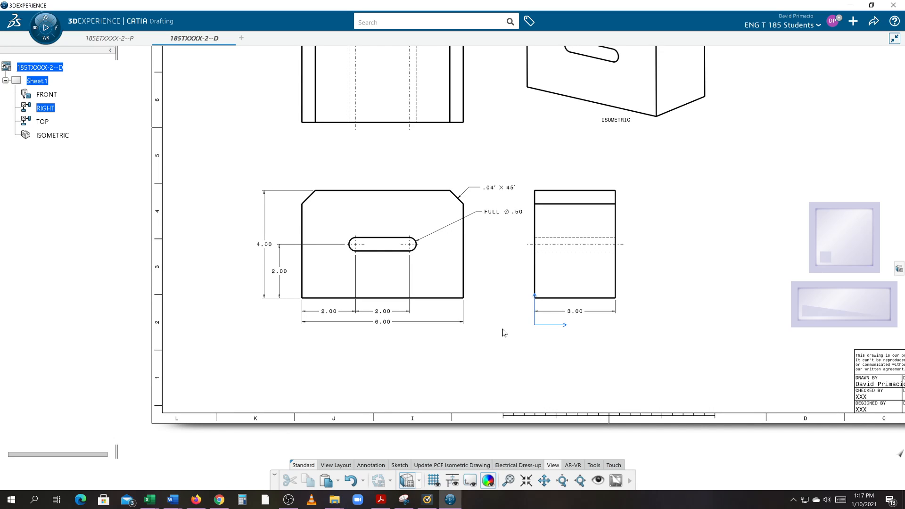
{"action": "mouse_move", "coordinate": [477, 344]}
{"action": "middle_mouse_down"}
{"action": "mouse_move", "coordinate": [503, 386]}
{"action": "mouse_move", "coordinate": [502, 378]}
{"action": "mouse_move", "coordinate": [500, 420]}
{"action": "middle_mouse_up"}
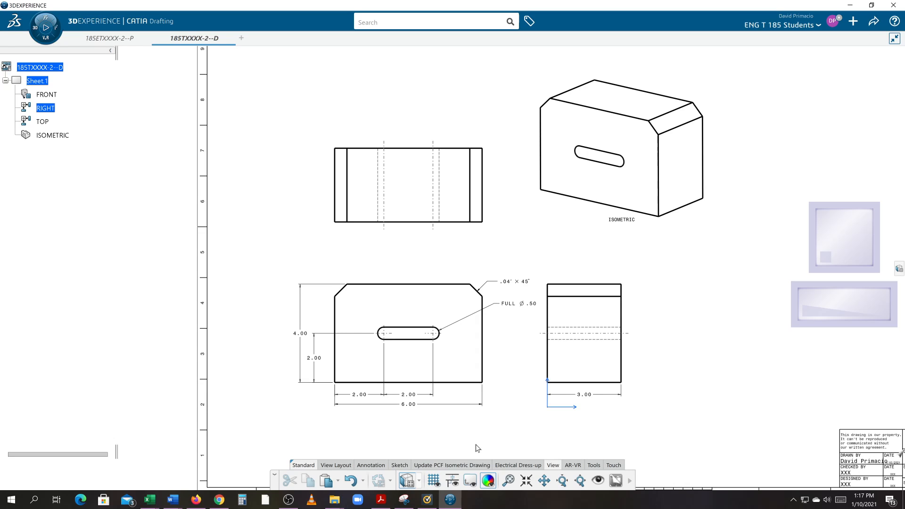
Attach datum feature A to the front view's bottom edge, just below it and beside the chained 2.00 dimensions.
{"action": "left_click", "coordinate": [362, 464]}
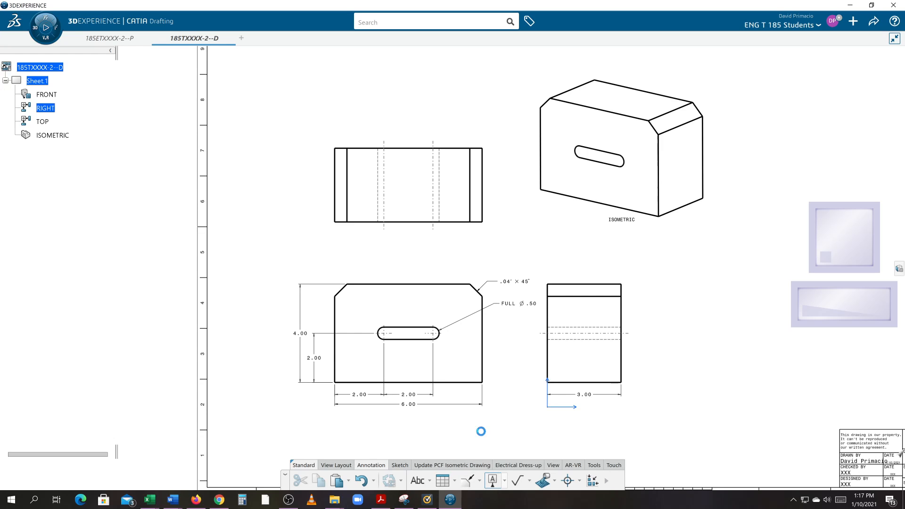
{"action": "mouse_move", "coordinate": [481, 429]}
{"action": "middle_mouse_down"}
{"action": "mouse_move", "coordinate": [499, 420]}
{"action": "mouse_move", "coordinate": [531, 327]}
{"action": "mouse_move", "coordinate": [525, 339]}
{"action": "middle_mouse_up"}
{"action": "left_click", "coordinate": [519, 340]}
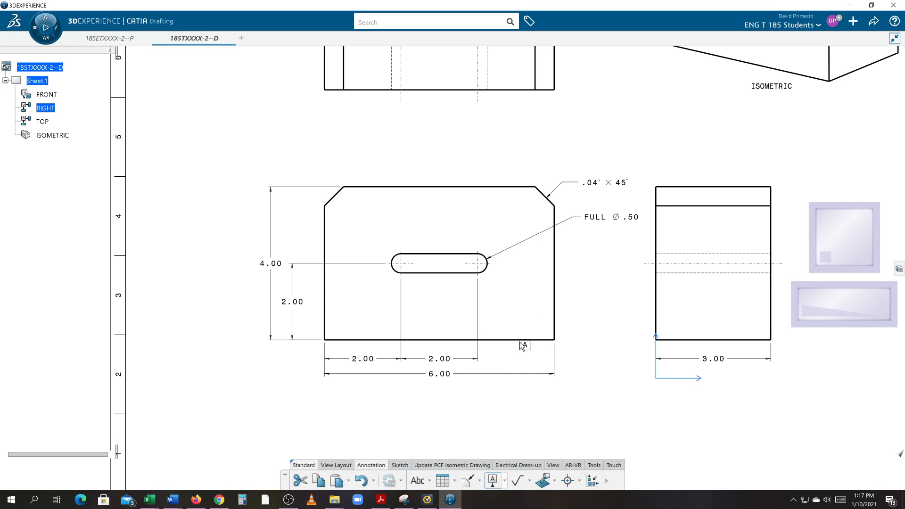
{"action": "left_click", "coordinate": [517, 361]}
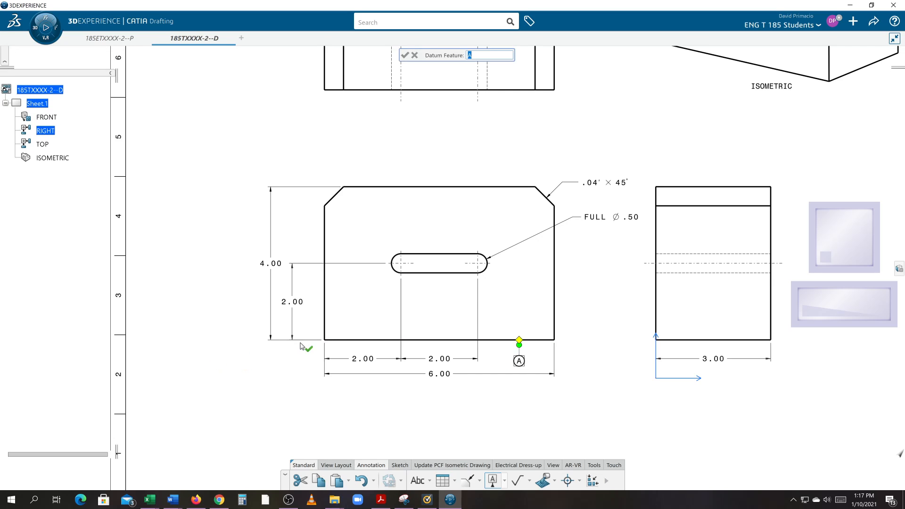
{"action": "left_click", "coordinate": [327, 240]}
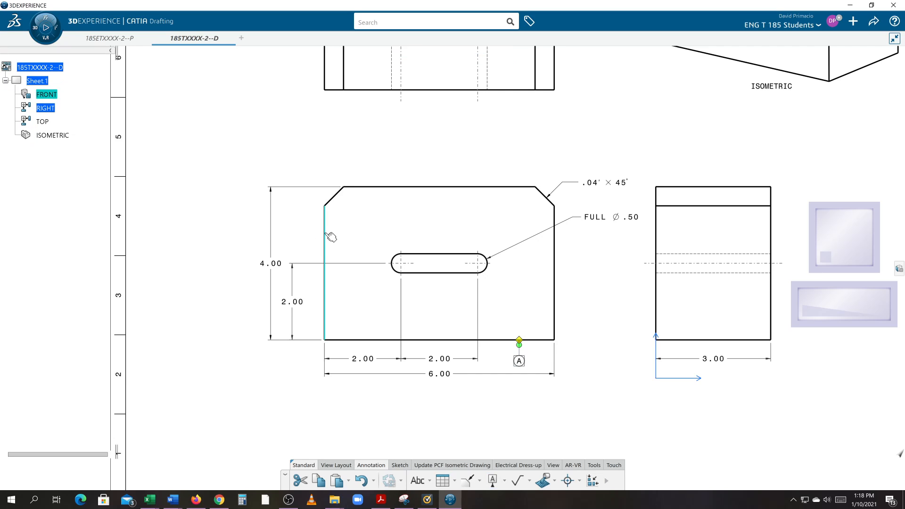
Attach datum feature B to the front view's left edge, above the 4.00 dimension value.
{"action": "left_click", "coordinate": [325, 236]}
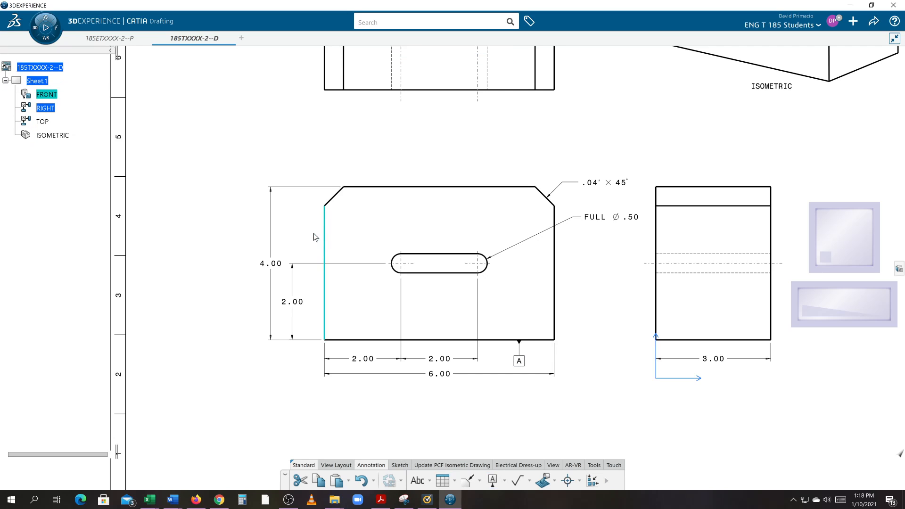
{"action": "left_click", "coordinate": [493, 481]}
{"action": "left_click", "coordinate": [331, 244]}
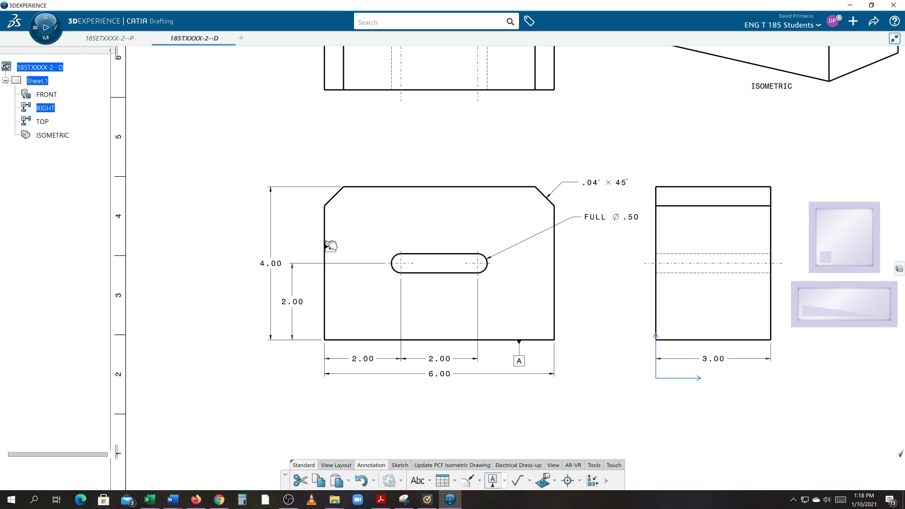
{"action": "left_click", "coordinate": [298, 231]}
{"action": "key", "text": "Return"}
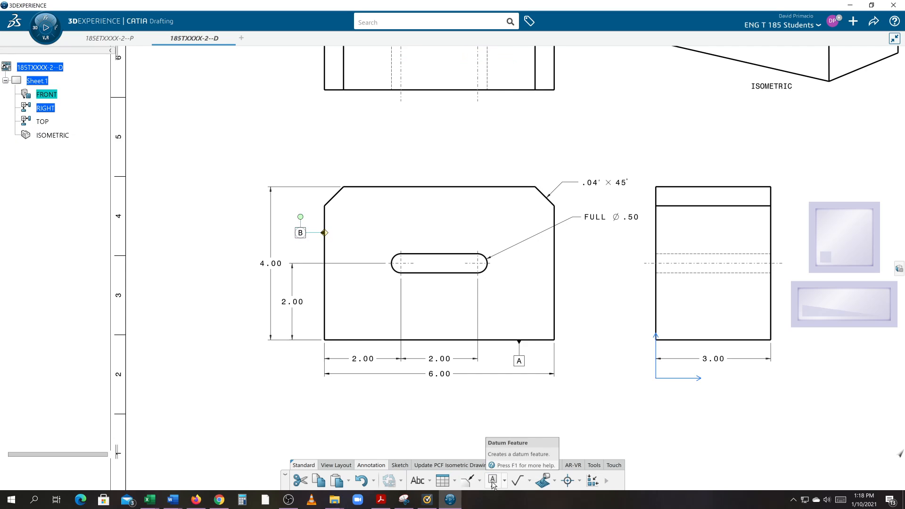
Attach datum feature C to the right view's left edge and datum feature D to its bottom edge, placing D outside the lower left corner.
{"action": "left_click", "coordinate": [493, 481]}
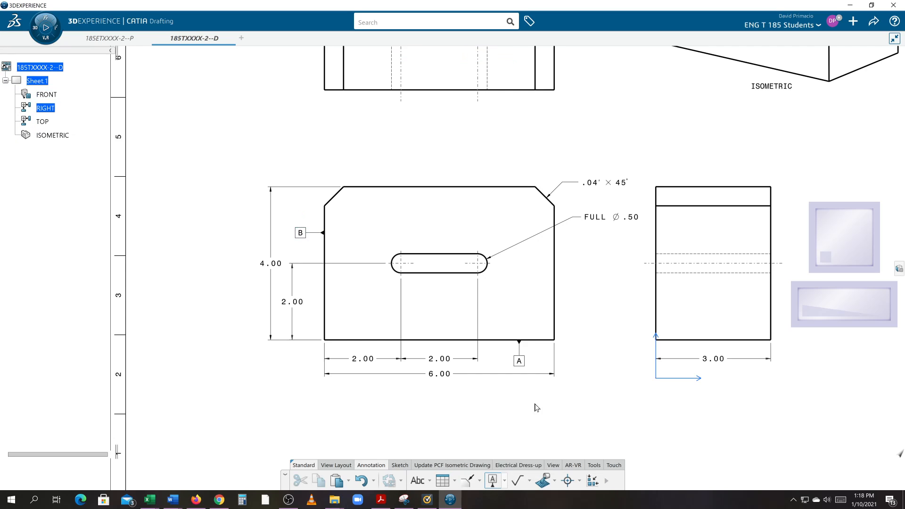
{"action": "left_click", "coordinate": [656, 240]}
{"action": "left_click", "coordinate": [626, 298]}
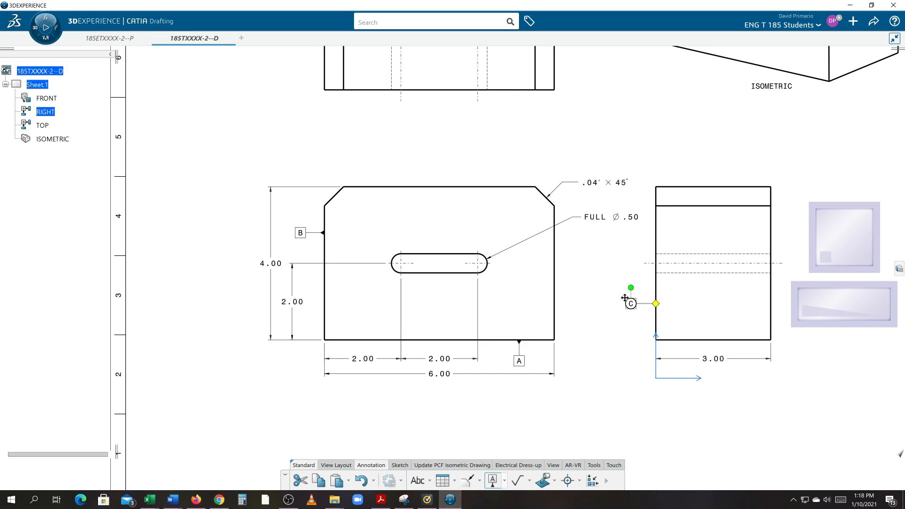
{"action": "left_click", "coordinate": [601, 352]}
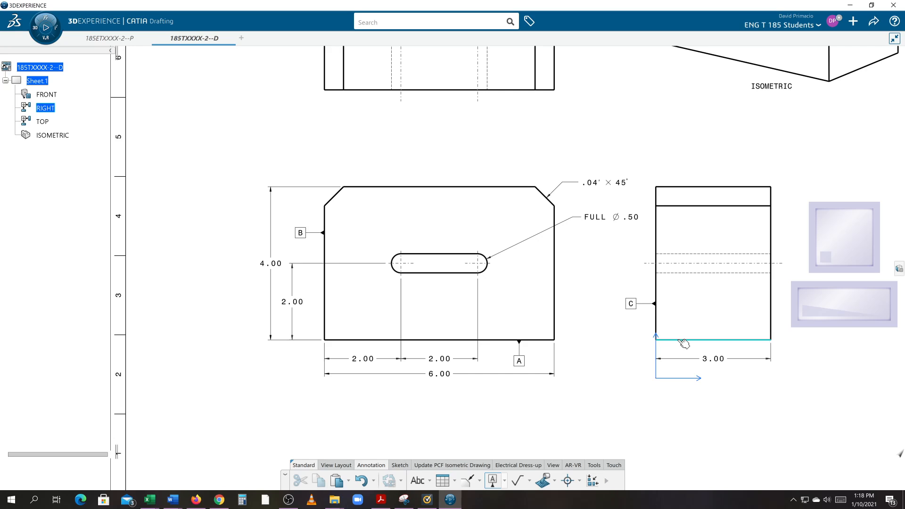
{"action": "left_click", "coordinate": [680, 340]}
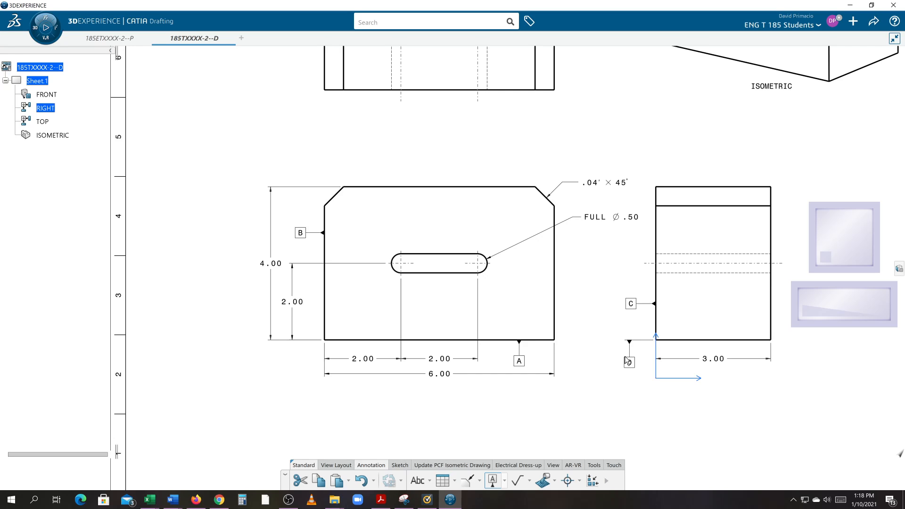
{"action": "left_click", "coordinate": [628, 362]}
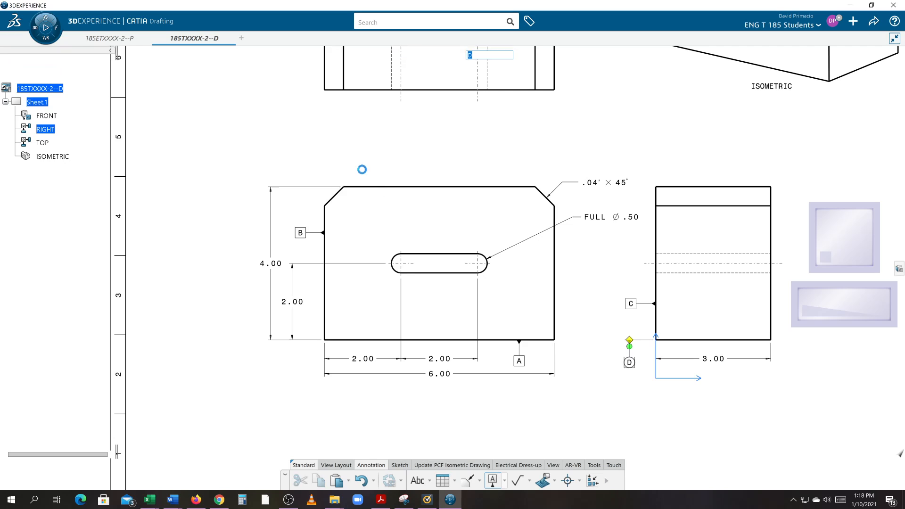
{"action": "middle_click_drag", "start_coordinate": [354, 135], "coordinate": [383, 282]}
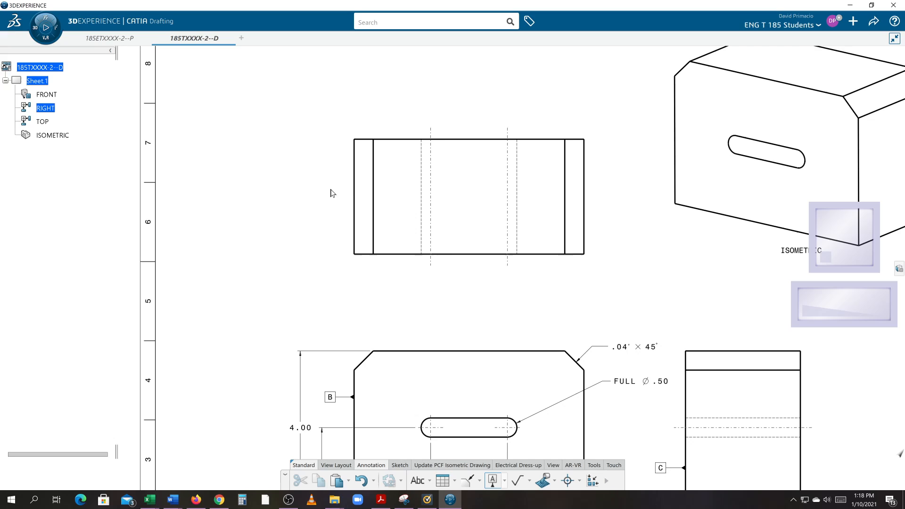
{"action": "left_click", "coordinate": [360, 192]}
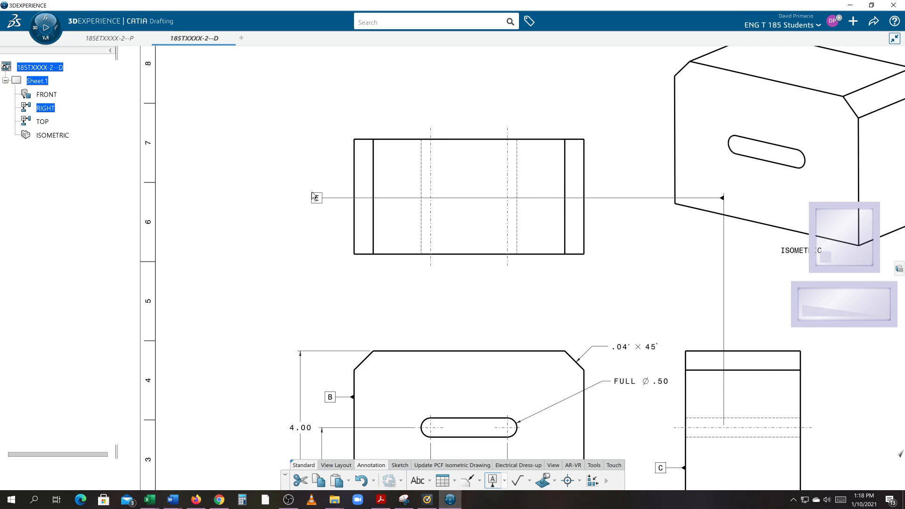
{"action": "key", "text": "Escape"}
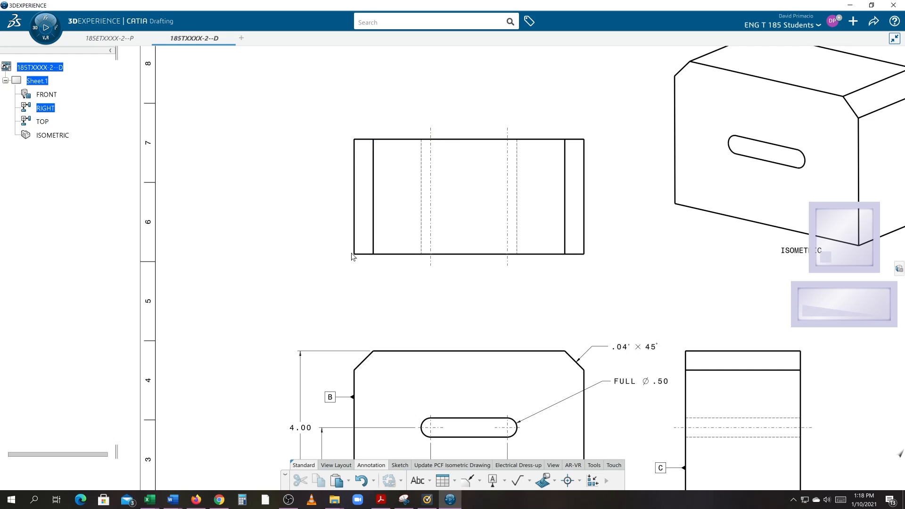
{"action": "middle_click_drag", "start_coordinate": [695, 425], "coordinate": [679, 396]}
{"action": "middle_click_drag", "start_coordinate": [524, 255], "coordinate": [517, 227]}
{"action": "left_click", "coordinate": [493, 486]}
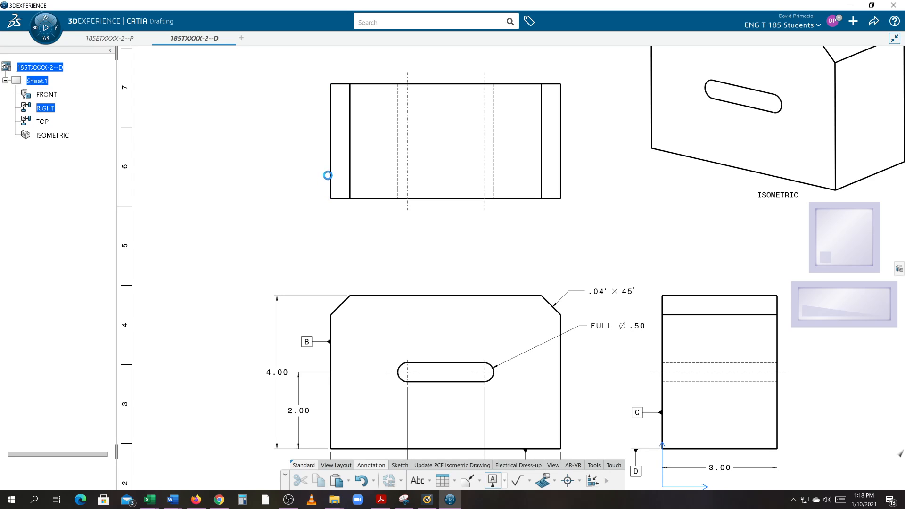
{"action": "left_click", "coordinate": [331, 175]}
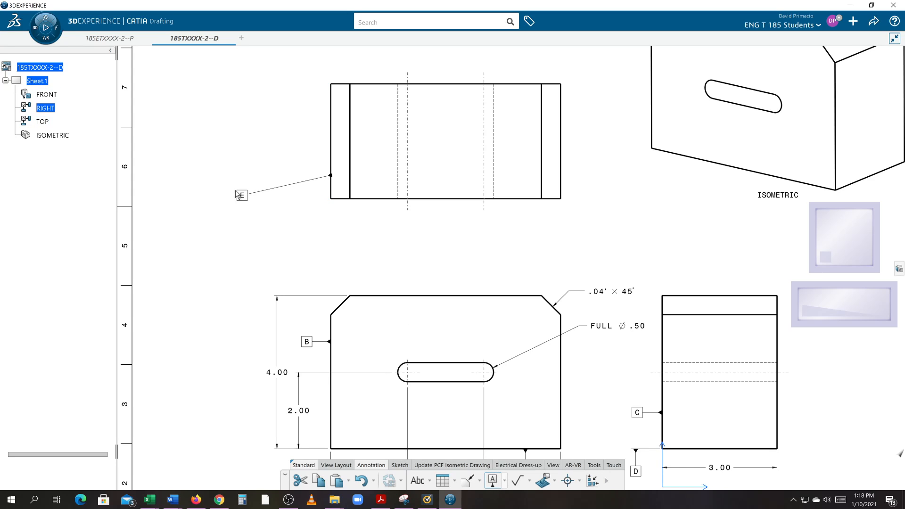
{"action": "key", "text": "Escape"}
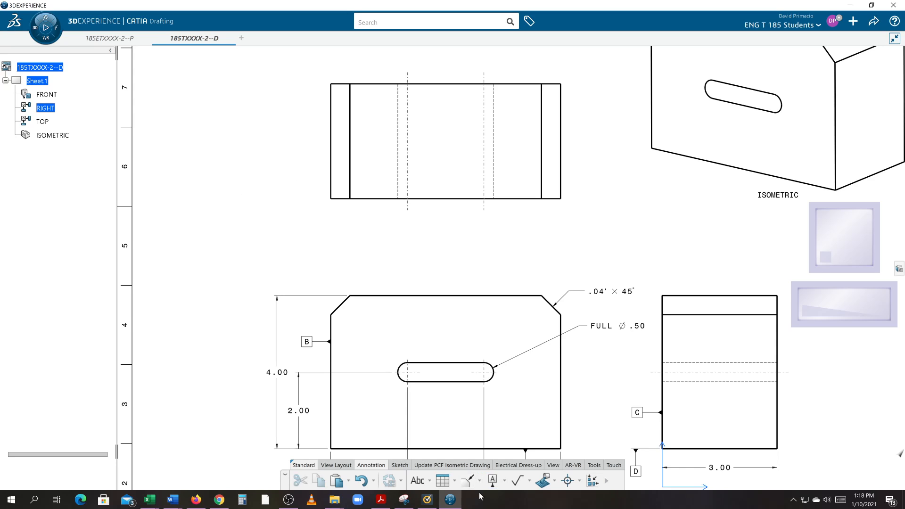
Attach datum feature B to the top view's left edge, placing its label straight out from the edge.
{"action": "left_click", "coordinate": [494, 482]}
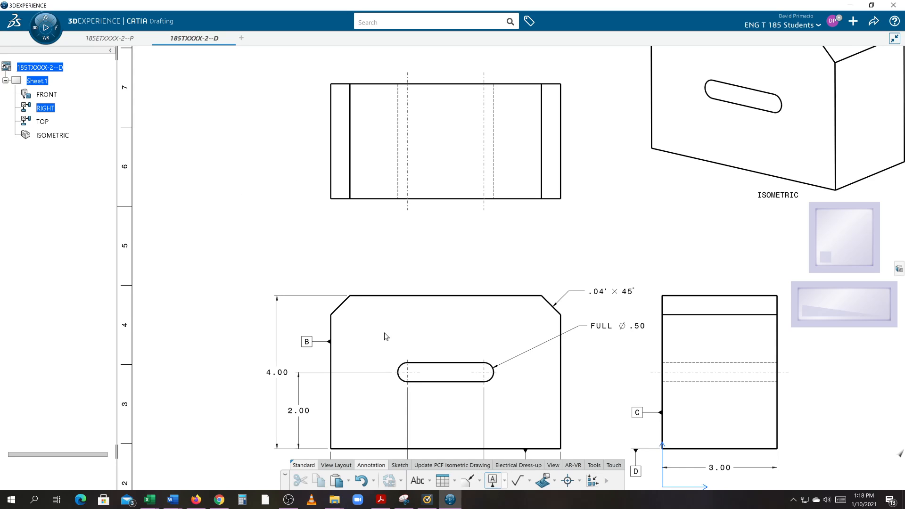
{"action": "left_click", "coordinate": [334, 151]}
{"action": "left_click", "coordinate": [301, 136]}
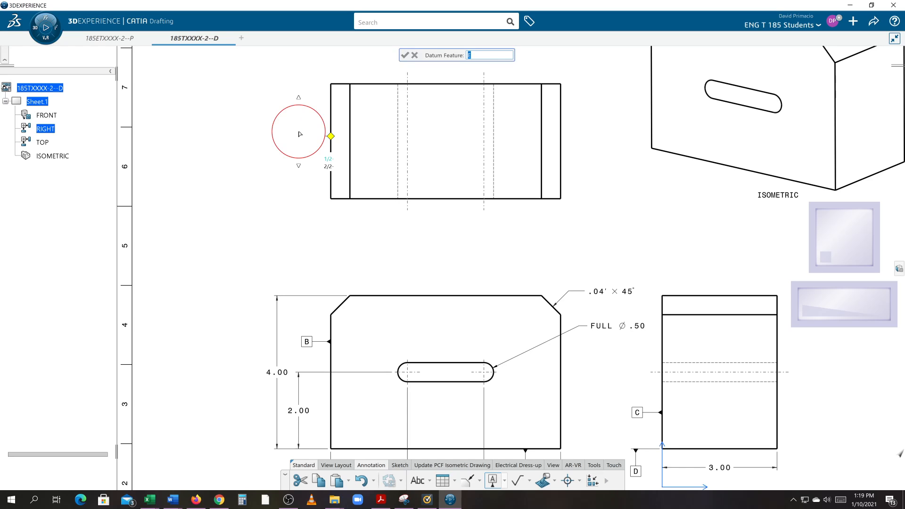
{"action": "type", "text": "B"}
{"action": "key", "text": "Return"}
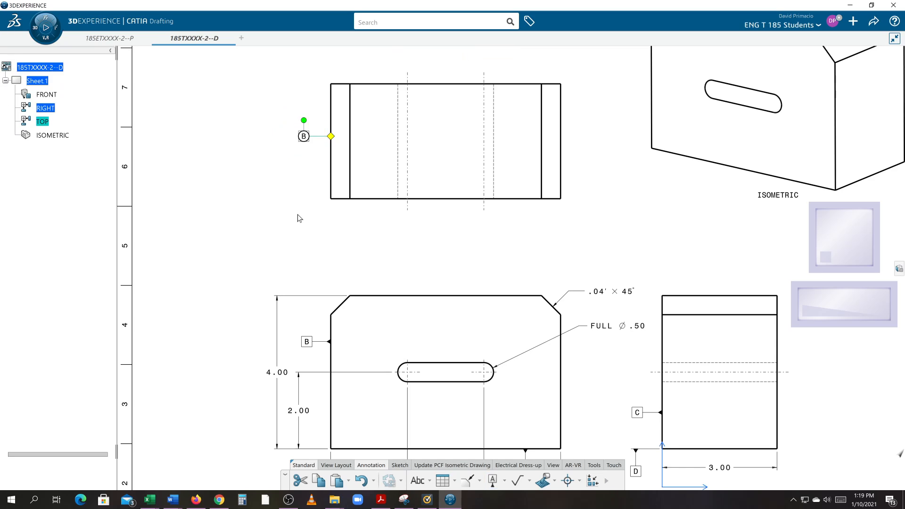
{"action": "left_click", "coordinate": [299, 219]}
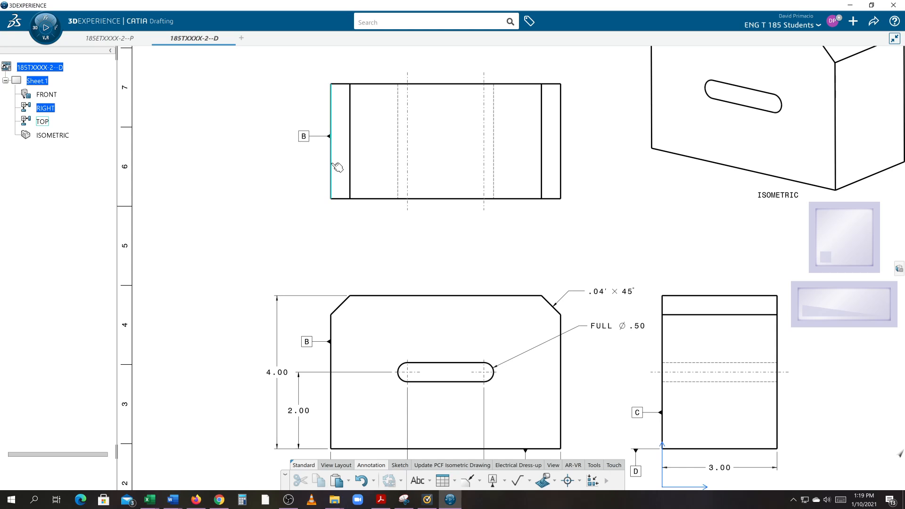
Relabel datum feature D at the right view's lower left corner as A.
{"action": "scroll", "coordinate": [382, 202], "scroll_direction": "down", "scroll_amount": 5}
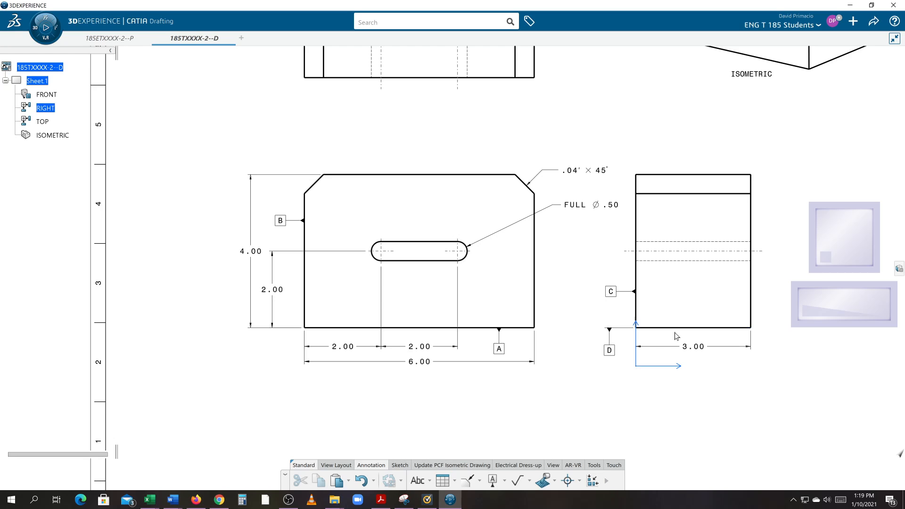
{"action": "double_click", "coordinate": [609, 350]}
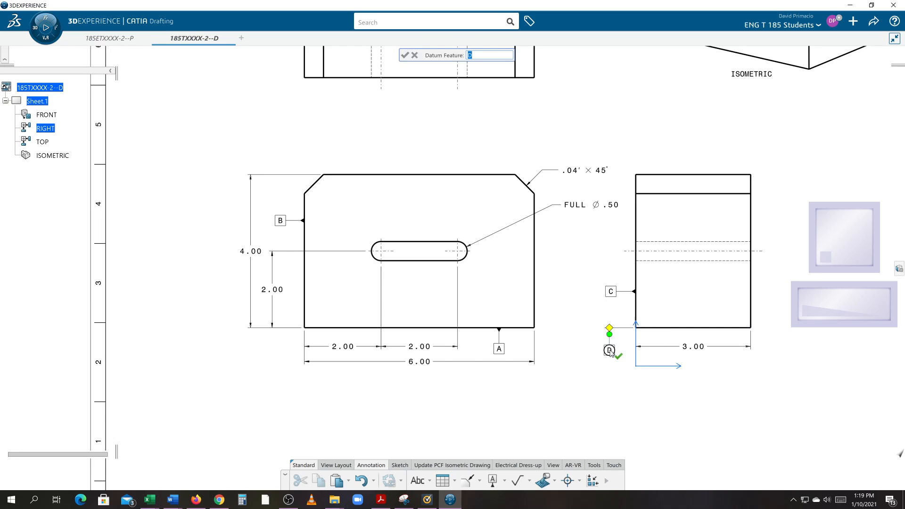
{"action": "mouse_move", "coordinate": [609, 350]}
{"action": "type", "text": "A"}
{"action": "key", "text": "Return"}
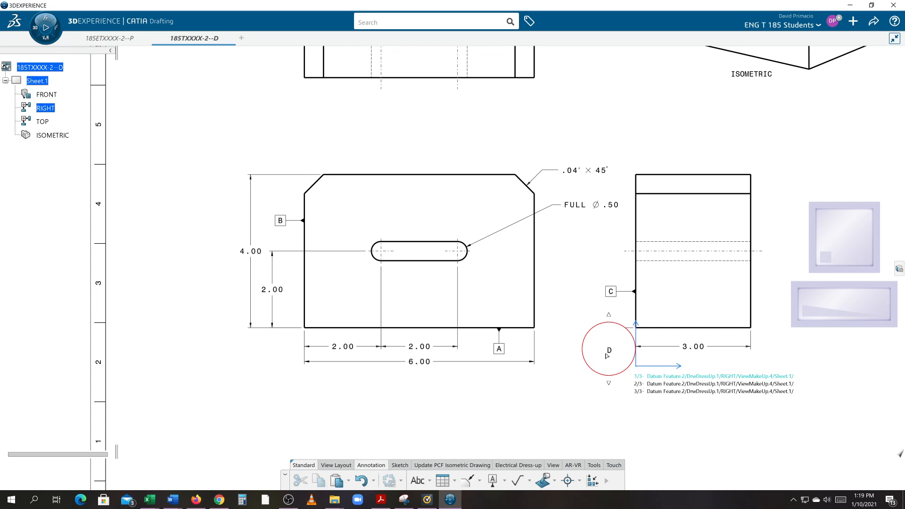
Attach datum feature C to the top view's bottom edge, with its label just below and near the lower left corner.
{"action": "middle_click_drag", "start_coordinate": [569, 296], "coordinate": [567, 421]}
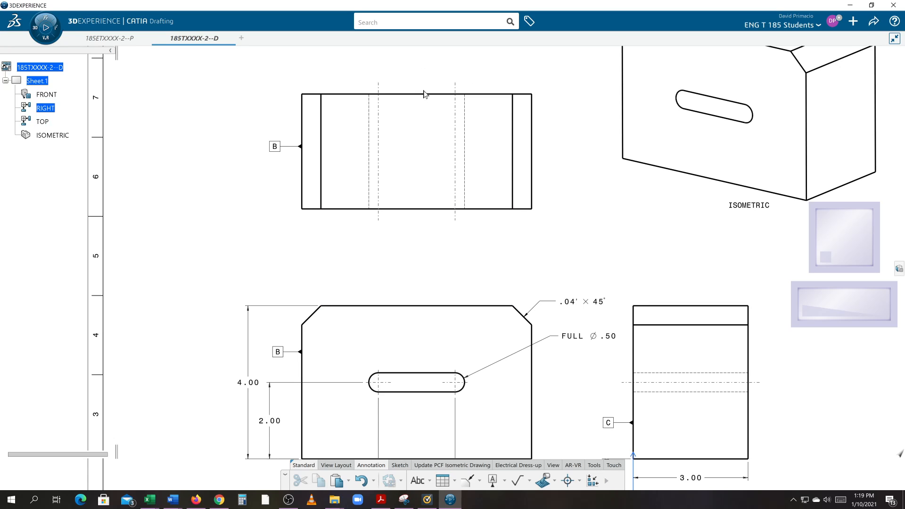
{"action": "left_click", "coordinate": [505, 481]}
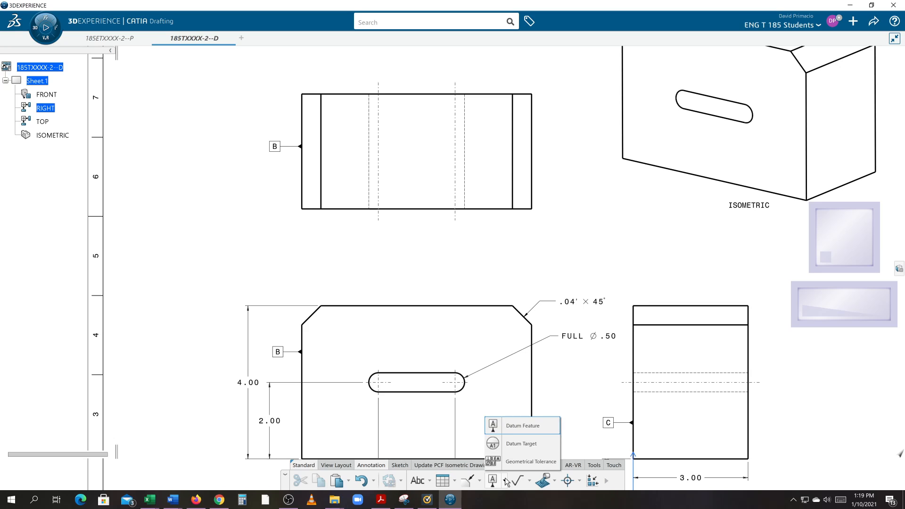
{"action": "left_click", "coordinate": [499, 426]}
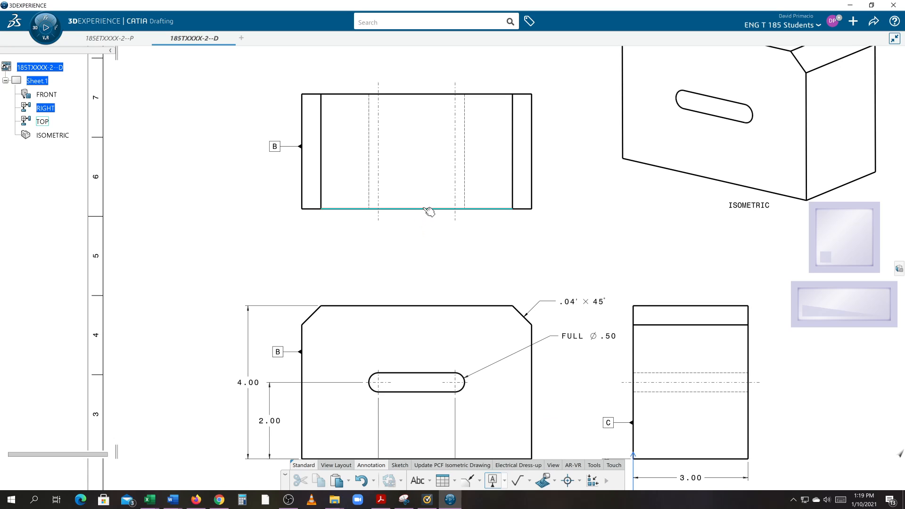
{"action": "left_click", "coordinate": [345, 210]}
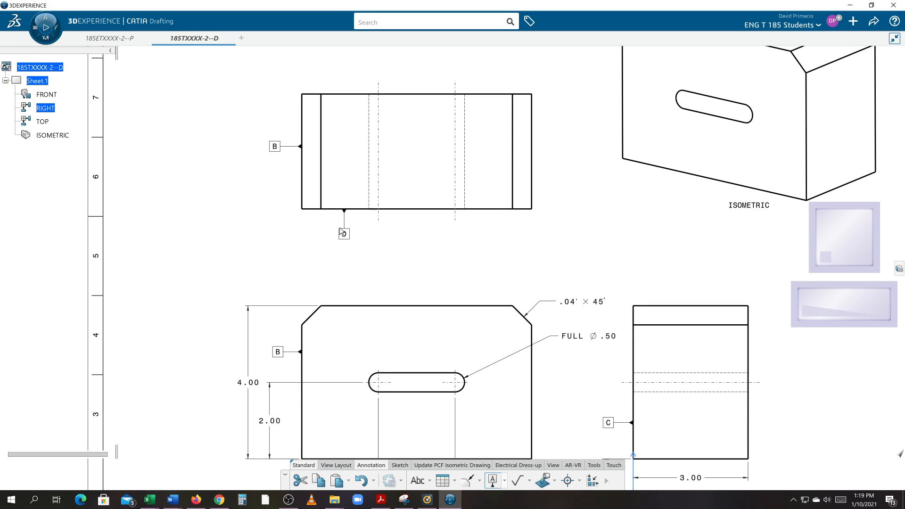
{"action": "left_click", "coordinate": [340, 228]}
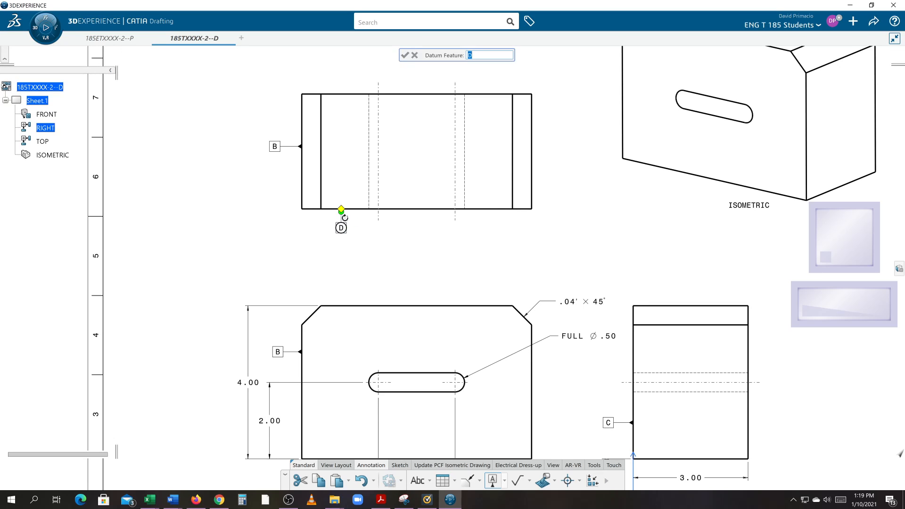
{"action": "mouse_move", "coordinate": [345, 217]}
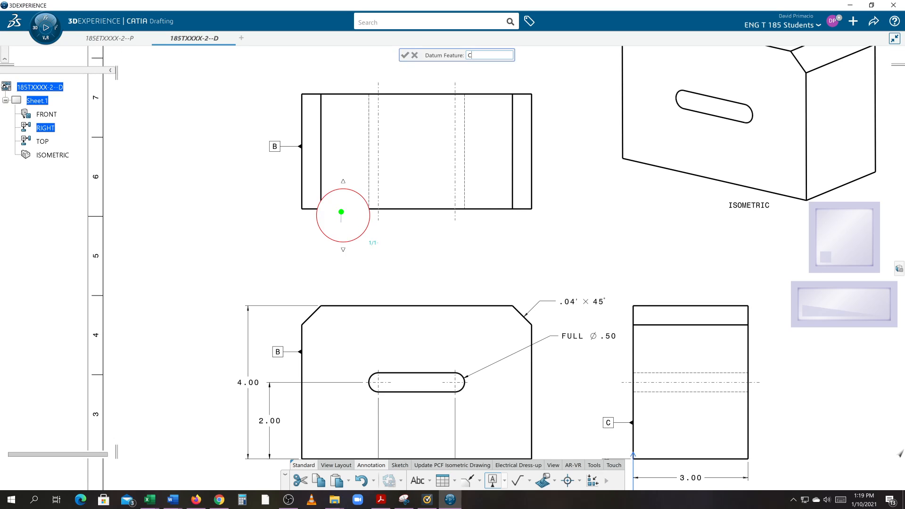
{"action": "type", "text": "C"}
{"action": "key", "text": "Return"}
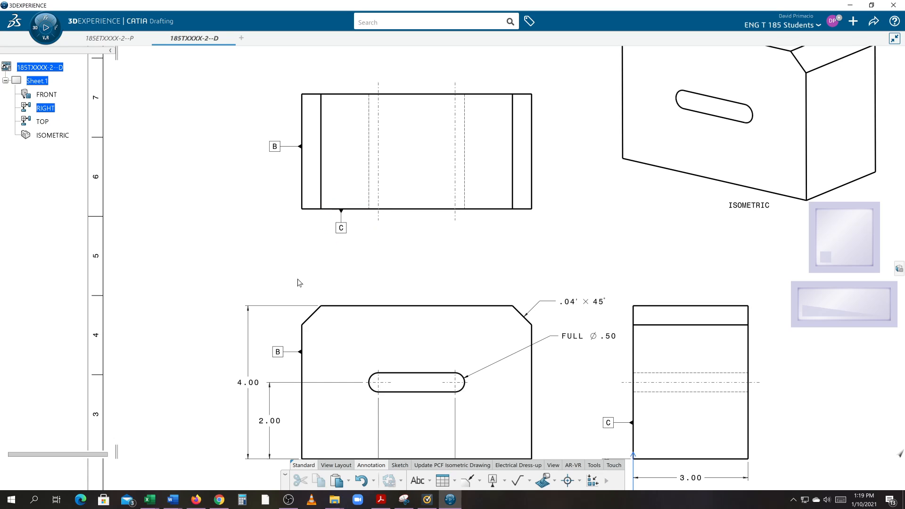
Add the text note 100 below the top view, just left of the datum C label.
{"action": "left_click", "coordinate": [418, 481]}
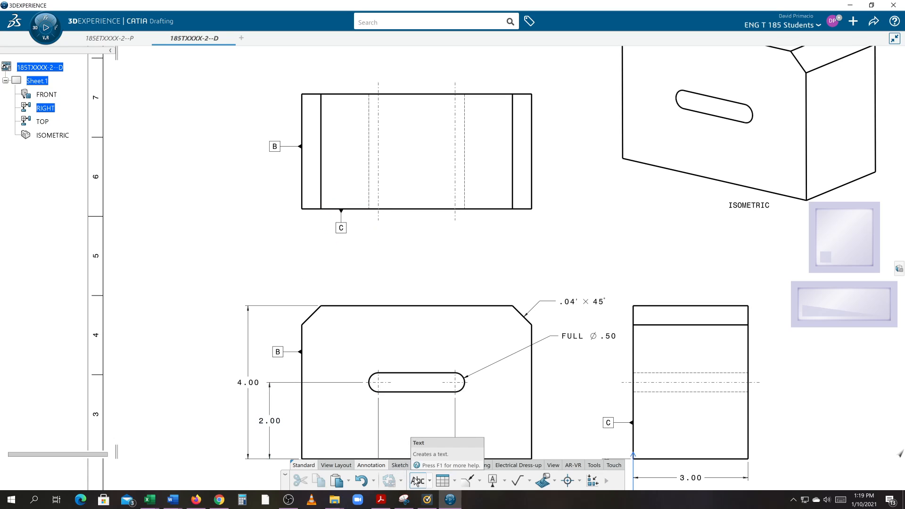
{"action": "left_click", "coordinate": [310, 228]}
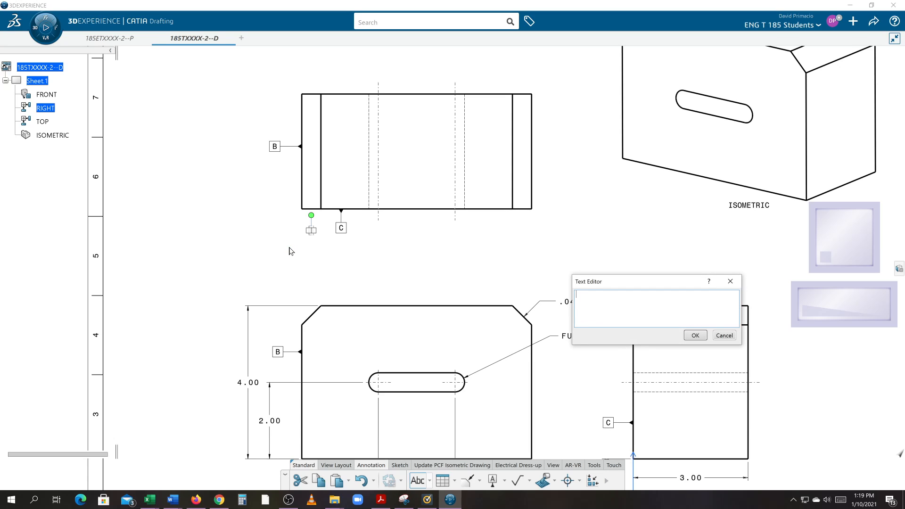
{"action": "type", "text": "100"}
{"action": "left_click", "coordinate": [695, 336]}
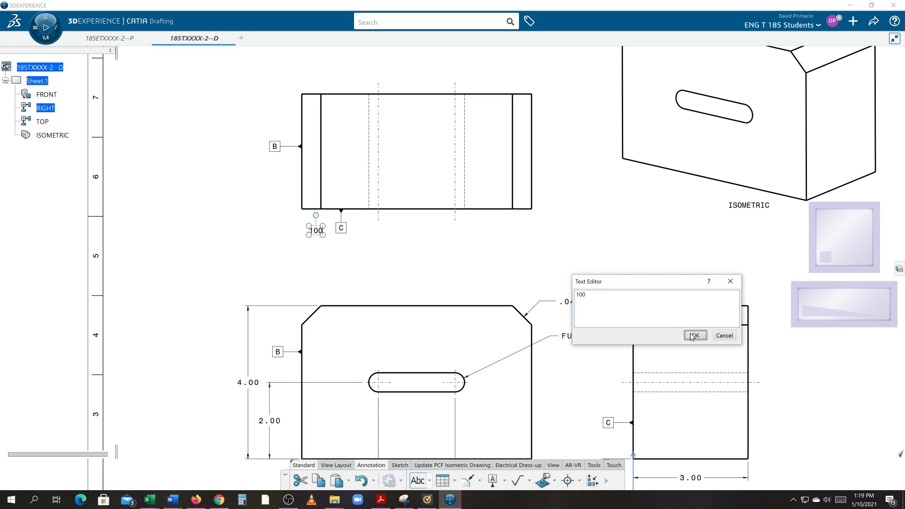
Give the 100 note beside datum C a Right Flag frame through its text properties.
{"action": "right_click", "coordinate": [322, 232]}
{"action": "left_click", "coordinate": [353, 312]}
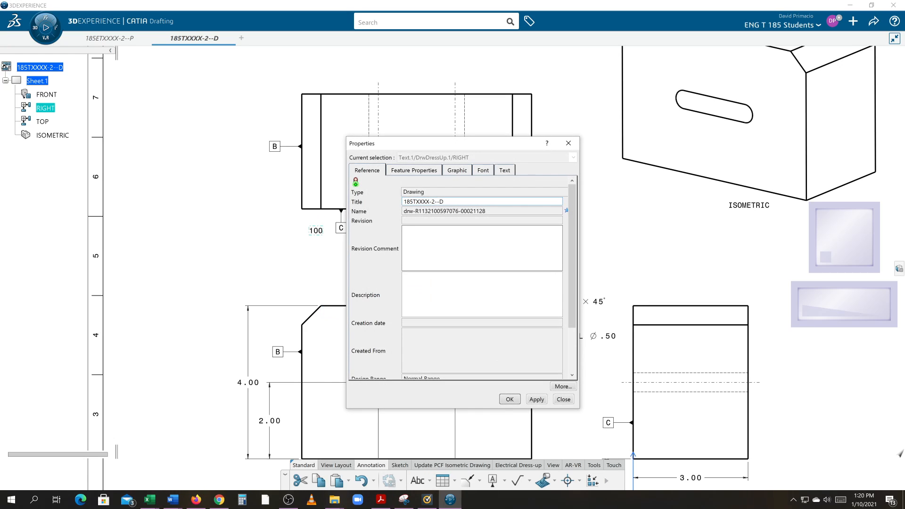
{"action": "left_click", "coordinate": [465, 172]}
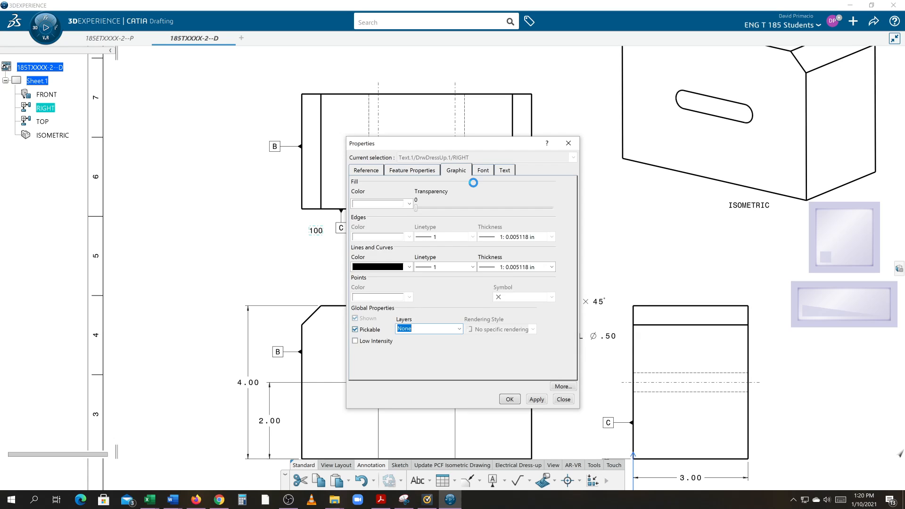
{"action": "left_click", "coordinate": [483, 171]}
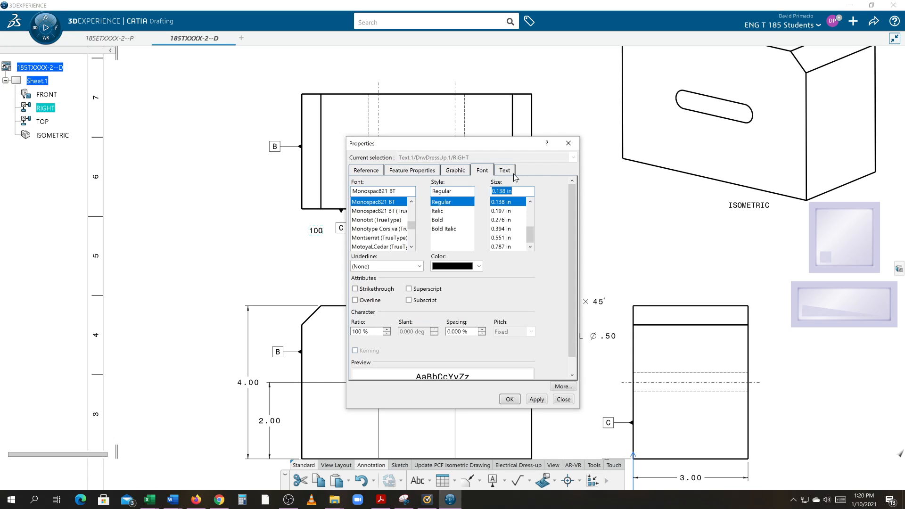
{"action": "scroll", "coordinate": [410, 327], "scroll_direction": "down", "scroll_amount": 1}
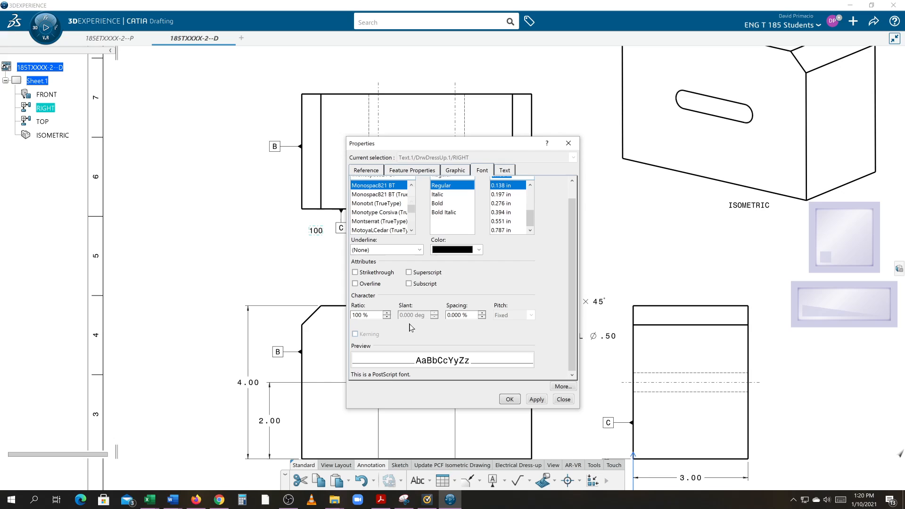
{"action": "left_click", "coordinate": [505, 170]}
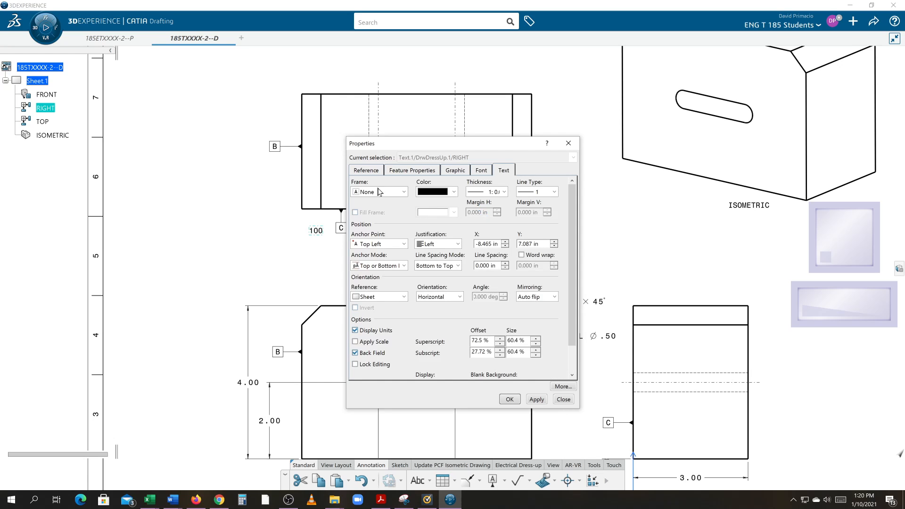
{"action": "left_click", "coordinate": [388, 192]}
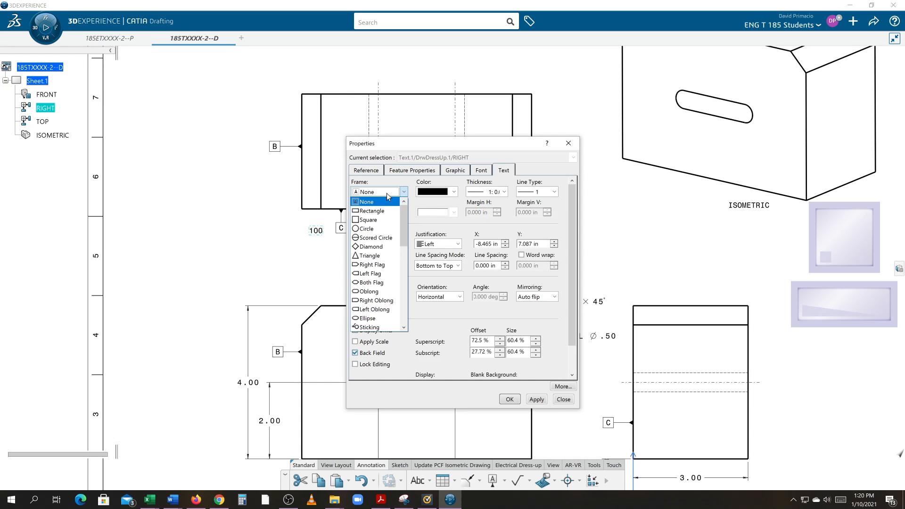
{"action": "left_click", "coordinate": [386, 265]}
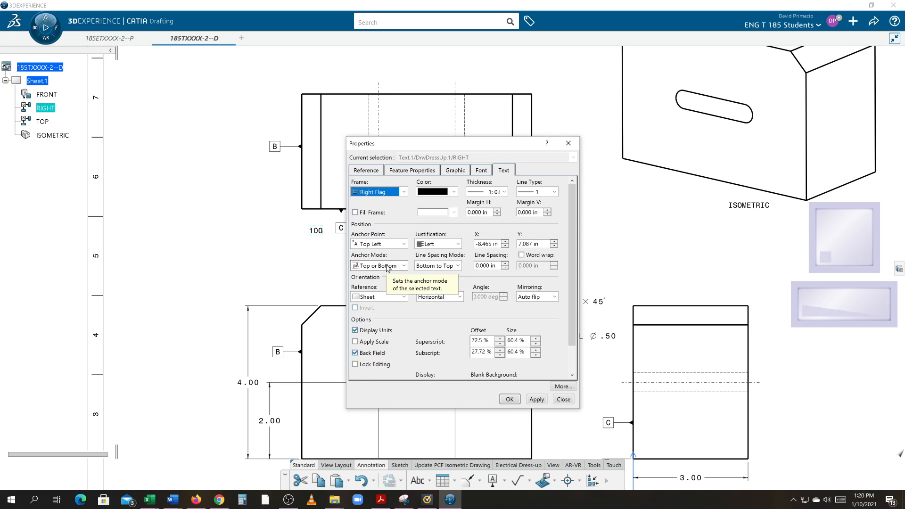
{"action": "left_click", "coordinate": [509, 401]}
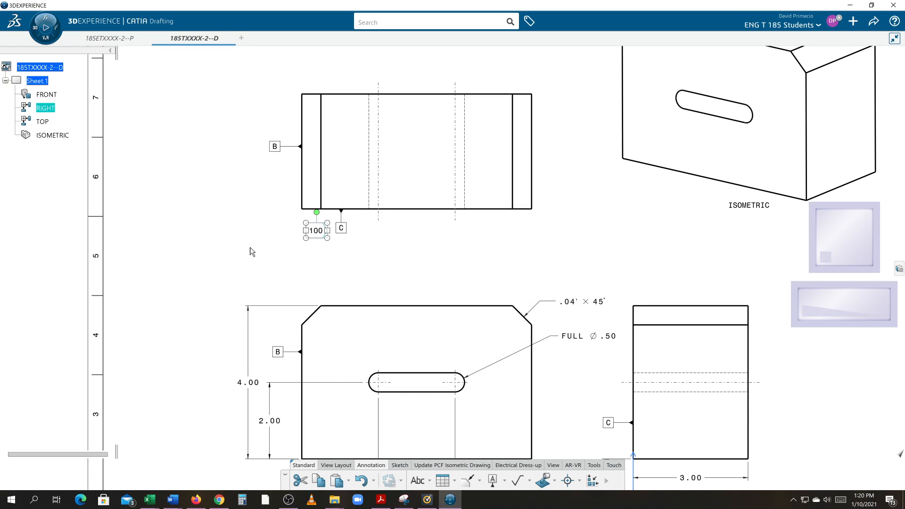
Try to copy the flagged 100 note and paste it left of the top view's datum B label.
{"action": "middle_click_drag", "start_coordinate": [266, 211], "coordinate": [282, 235]}
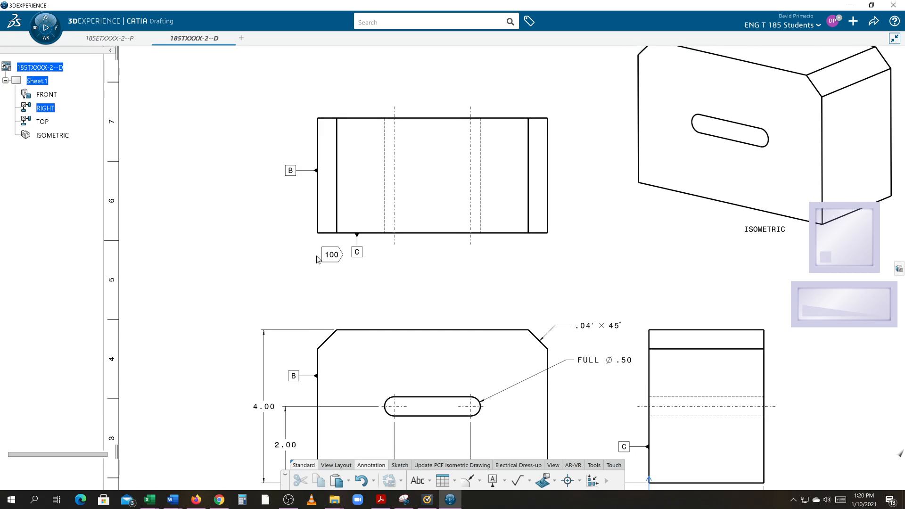
{"action": "left_click", "coordinate": [331, 257]}
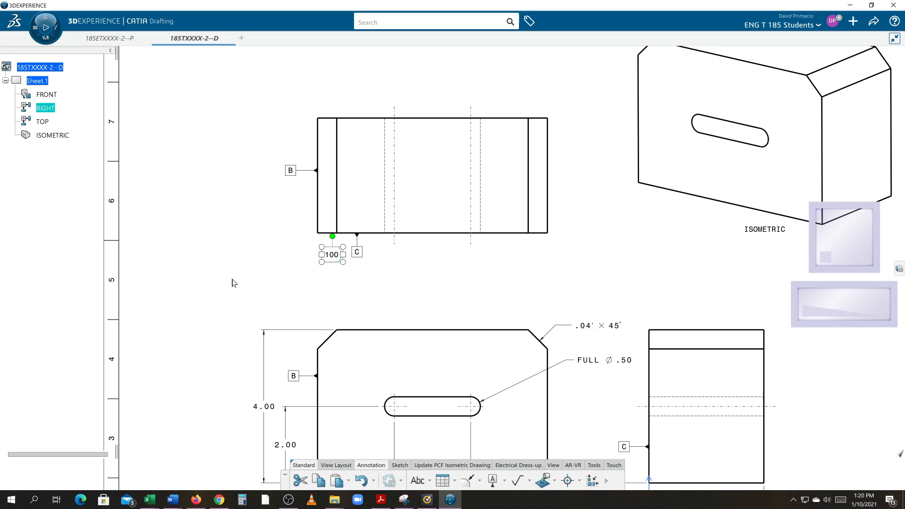
{"action": "left_click", "coordinate": [245, 174]}
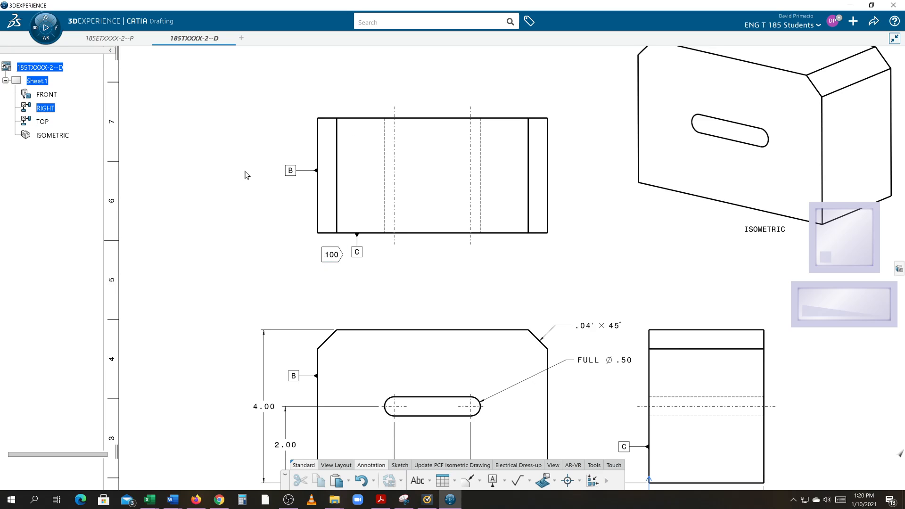
{"action": "right_click", "coordinate": [337, 258]}
{"action": "left_click", "coordinate": [360, 147]}
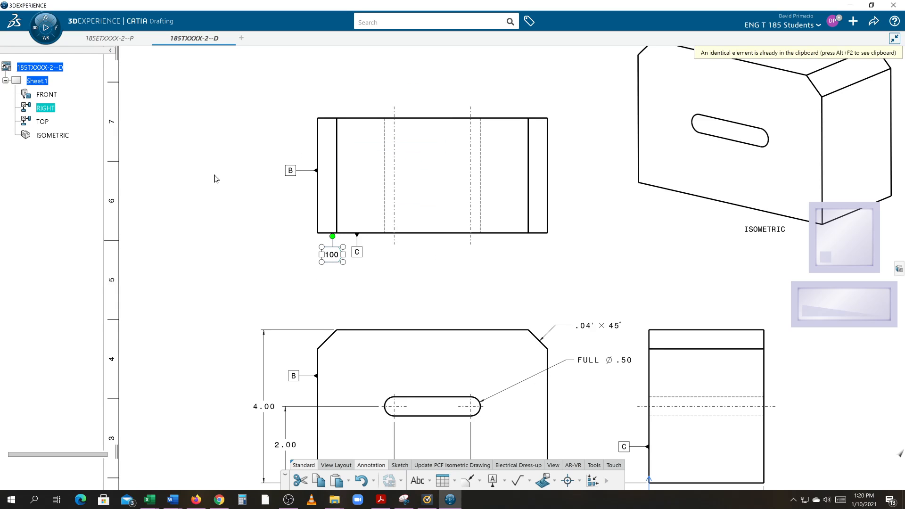
{"action": "left_click", "coordinate": [233, 177]}
{"action": "right_click", "coordinate": [238, 177]}
{"action": "left_click", "coordinate": [251, 159]}
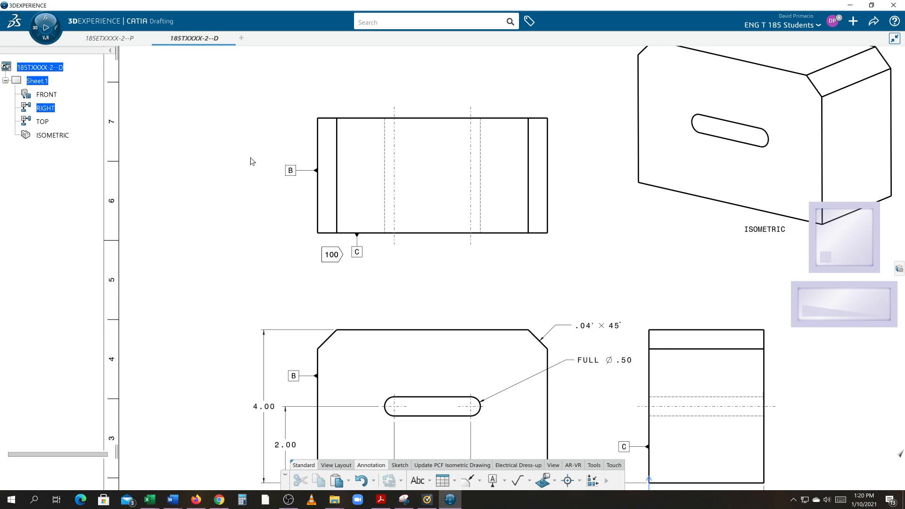
{"action": "right_click", "coordinate": [258, 167]}
{"action": "left_click", "coordinate": [262, 182]}
Add a second text note reading 100 to the left of the top view's datum B label.
{"action": "left_click", "coordinate": [415, 481]}
{"action": "left_click", "coordinate": [249, 175]}
{"action": "type", "text": "100"}
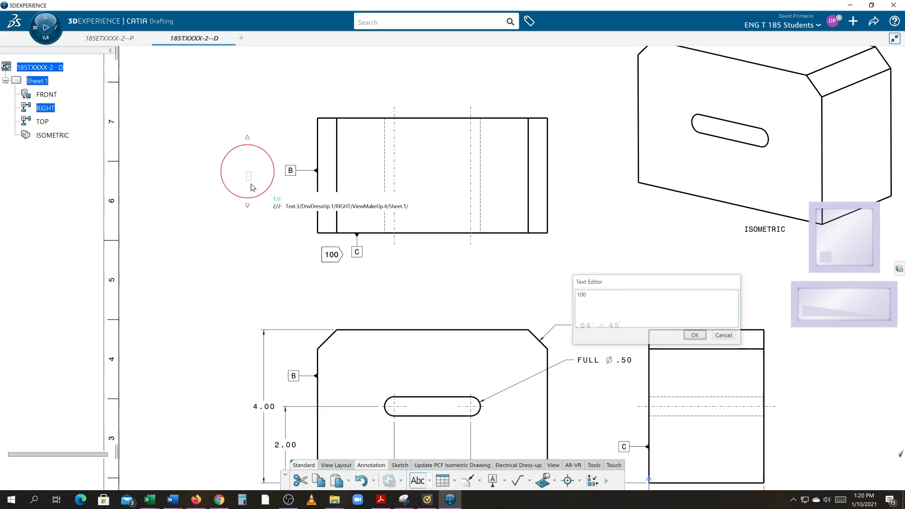
{"action": "key", "text": "Return"}
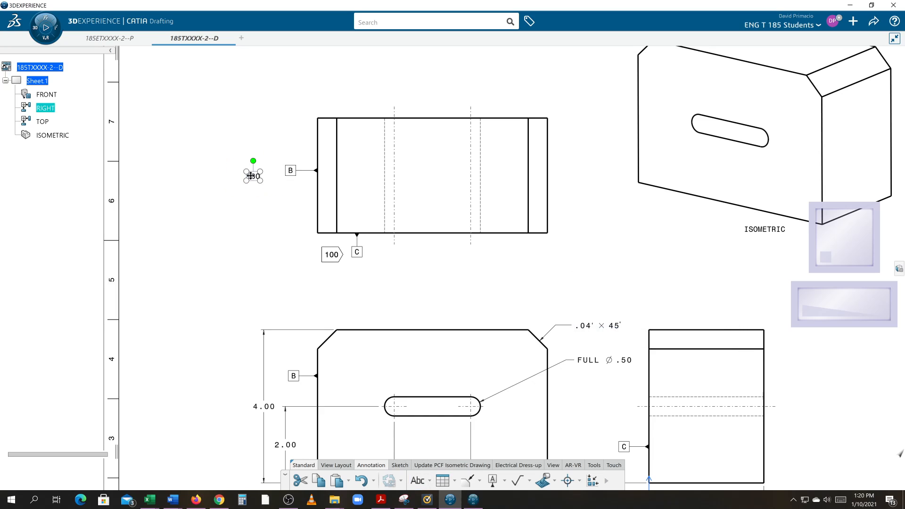
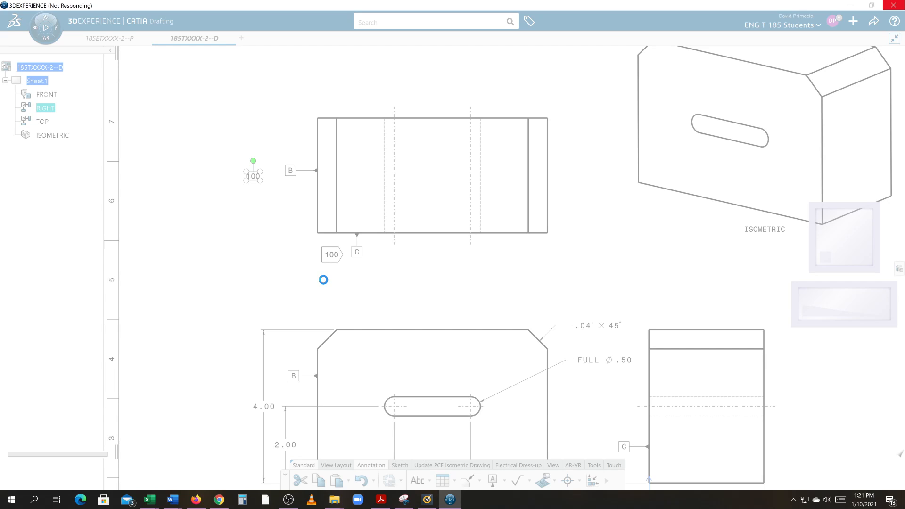
{"action": "left_click", "coordinate": [289, 499]}
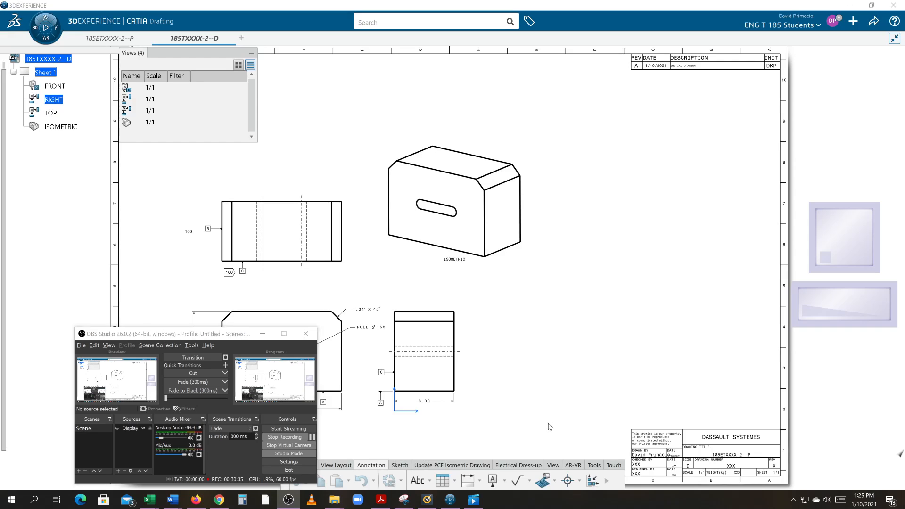
{"action": "left_click", "coordinate": [542, 426]}
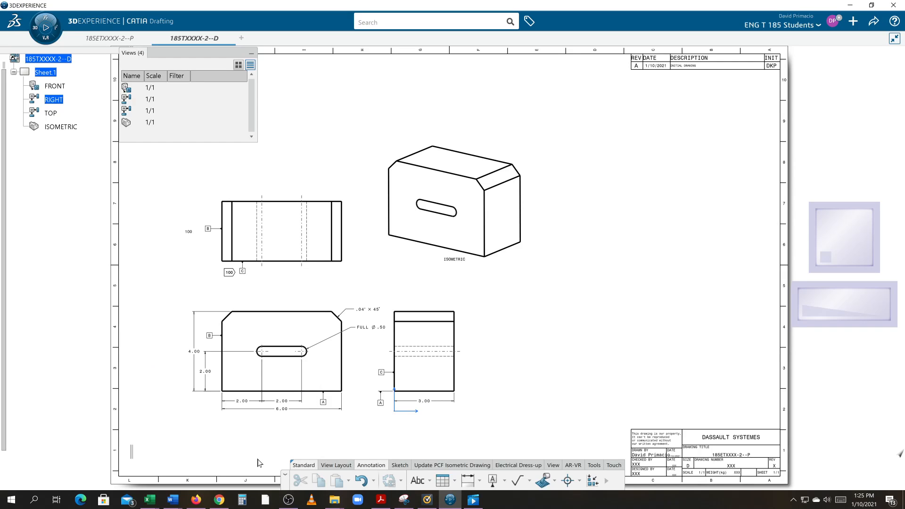
{"action": "mouse_move", "coordinate": [250, 457]}
{"action": "middle_mouse_down"}
{"action": "mouse_move", "coordinate": [384, 440]}
{"action": "mouse_move", "coordinate": [437, 423]}
{"action": "middle_mouse_up"}
{"action": "scroll", "coordinate": [437, 420], "scroll_direction": "up", "scroll_amount": 2}
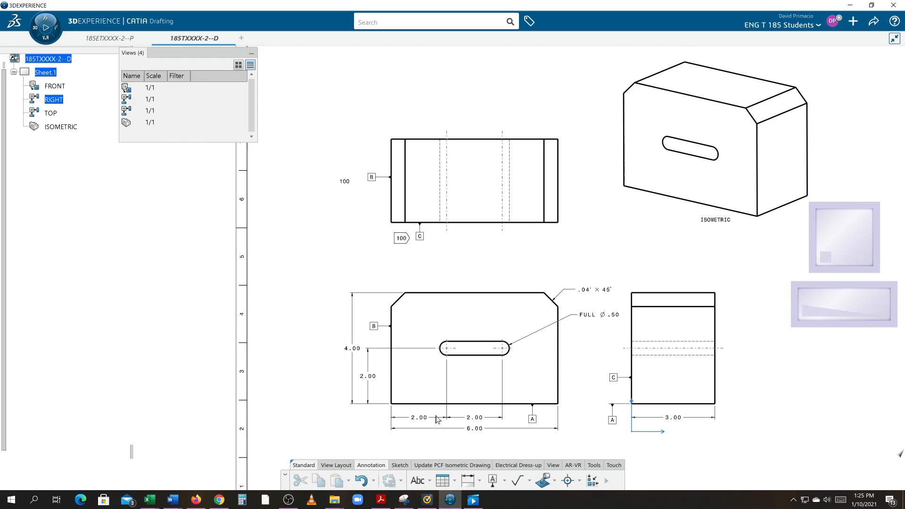
{"action": "scroll", "coordinate": [493, 230], "scroll_direction": "up", "scroll_amount": 3}
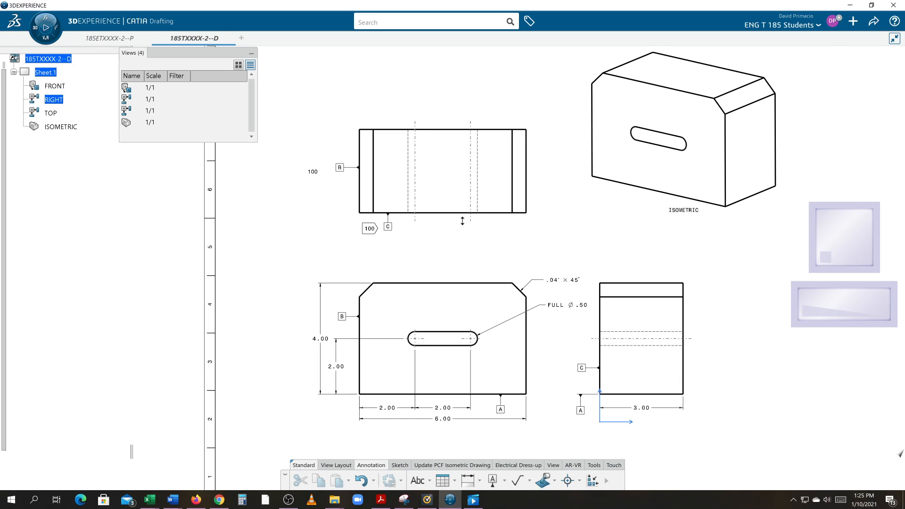
{"action": "mouse_move", "coordinate": [472, 174]}
{"action": "middle_mouse_down"}
{"action": "mouse_move", "coordinate": [452, 248]}
{"action": "mouse_move", "coordinate": [450, 241]}
{"action": "middle_mouse_up"}
{"action": "middle_click_drag", "start_coordinate": [396, 262], "coordinate": [471, 299]}
{"action": "scroll", "coordinate": [471, 292], "scroll_direction": "up", "scroll_amount": 2}
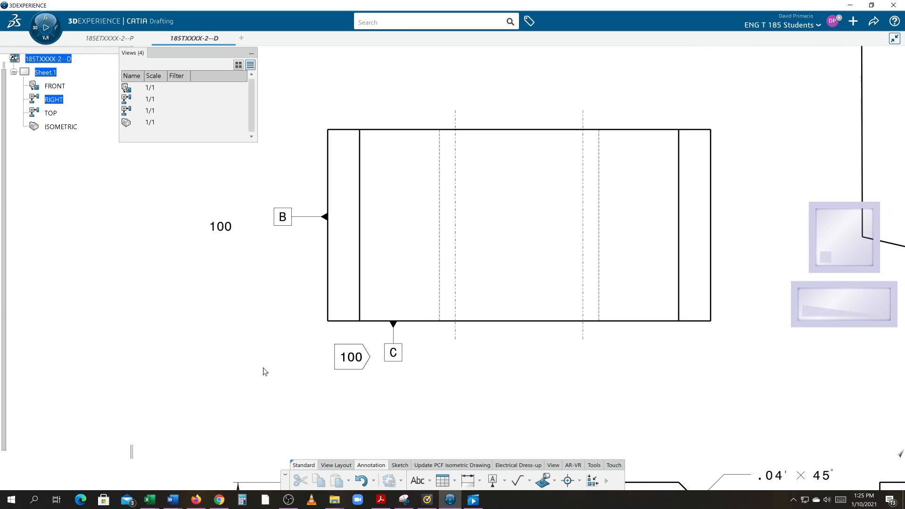
{"action": "middle_click_drag", "start_coordinate": [265, 372], "coordinate": [252, 398]}
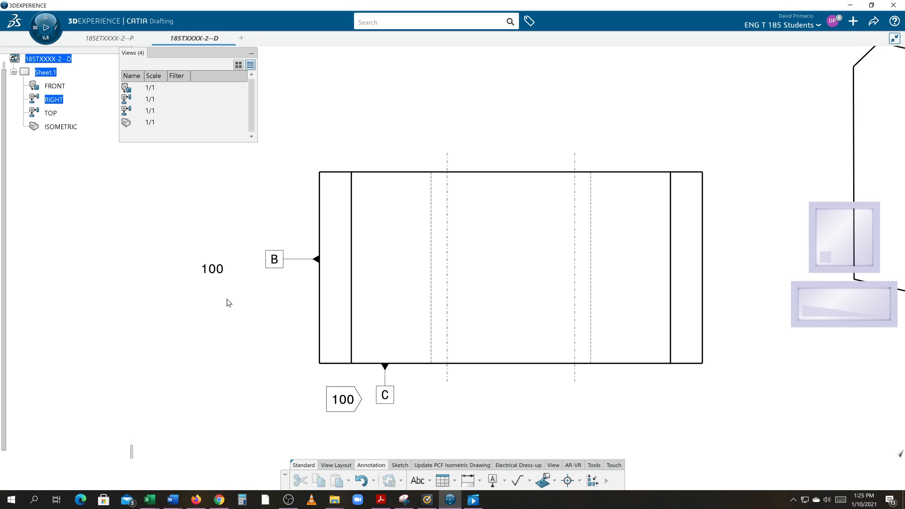
{"action": "double_click", "coordinate": [216, 271]}
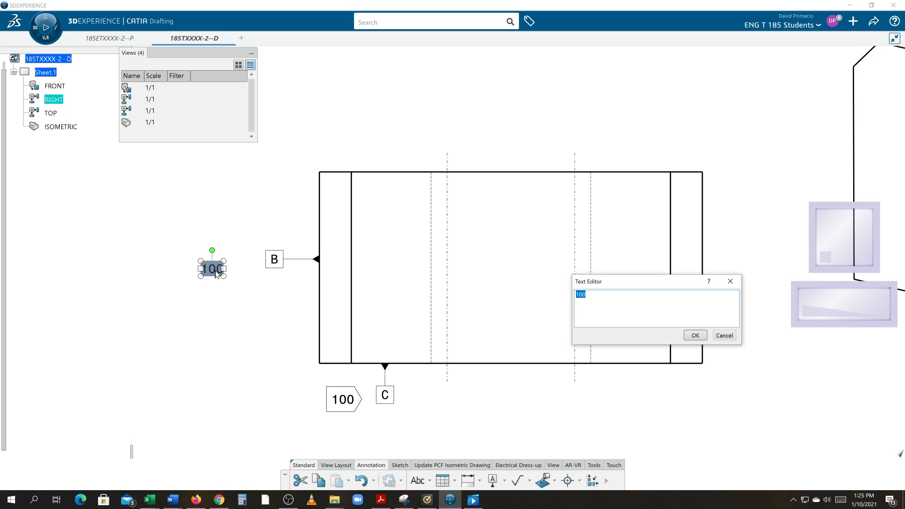
{"action": "mouse_move", "coordinate": [216, 274]}
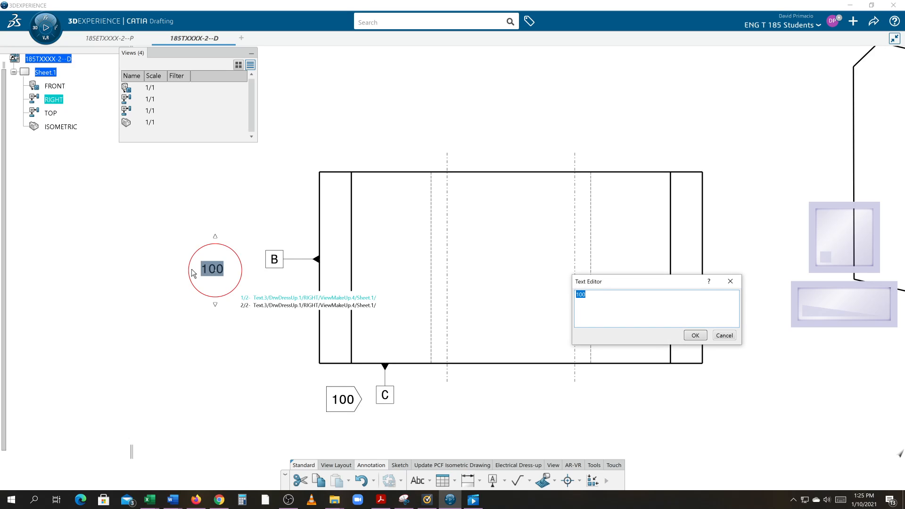
{"action": "left_click", "coordinate": [695, 335]}
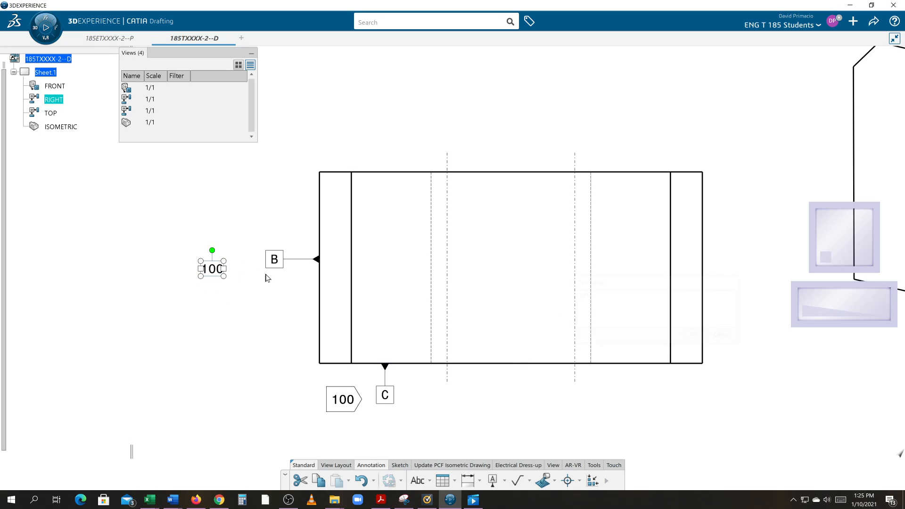
Give the 100 note beside the top view's datum B a Right Flag frame through its text properties.
{"action": "right_click", "coordinate": [211, 269]}
{"action": "left_click", "coordinate": [238, 130]}
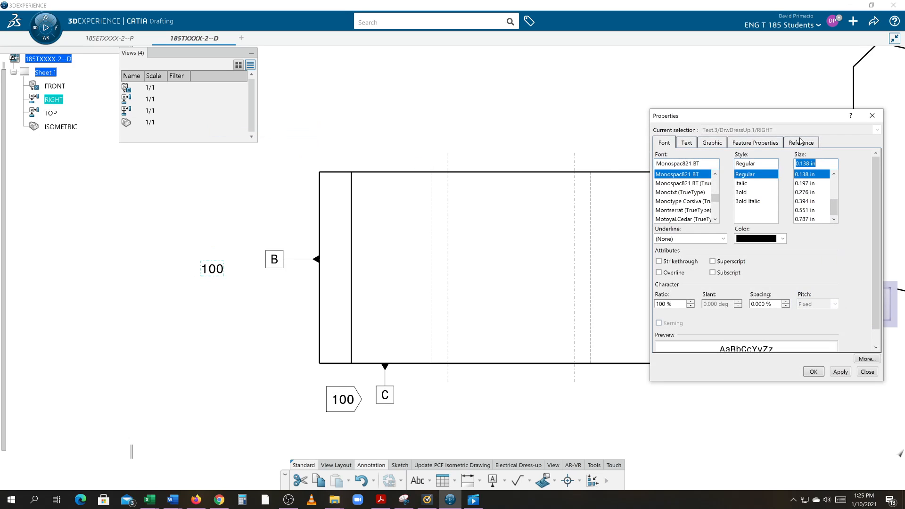
{"action": "left_click", "coordinate": [801, 144]}
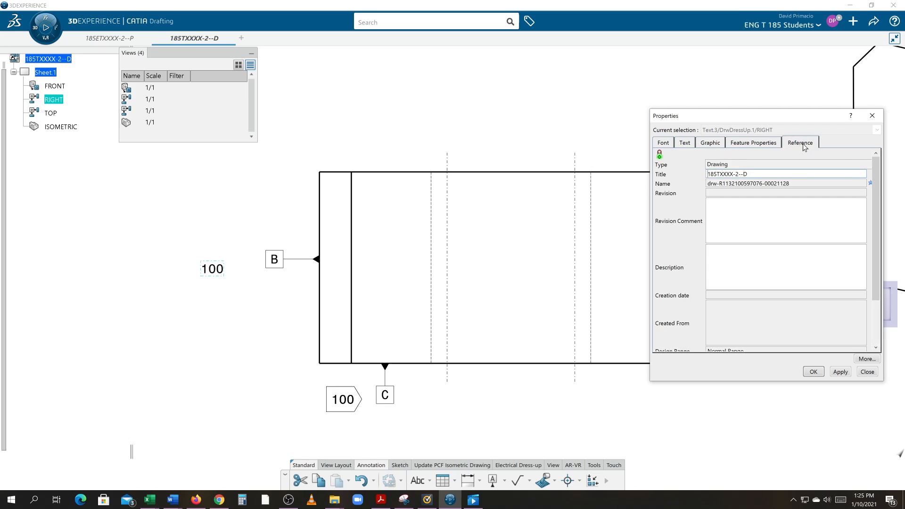
{"action": "left_click", "coordinate": [690, 144]}
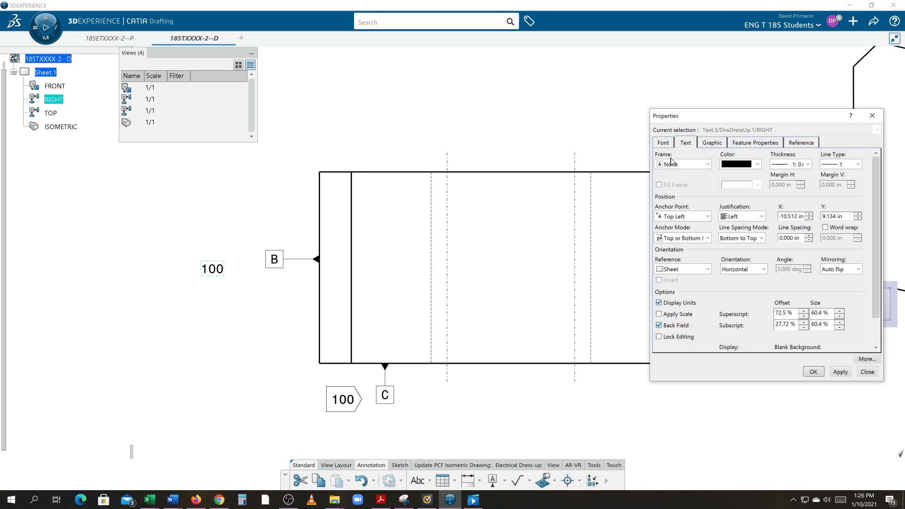
{"action": "left_click", "coordinate": [707, 165]}
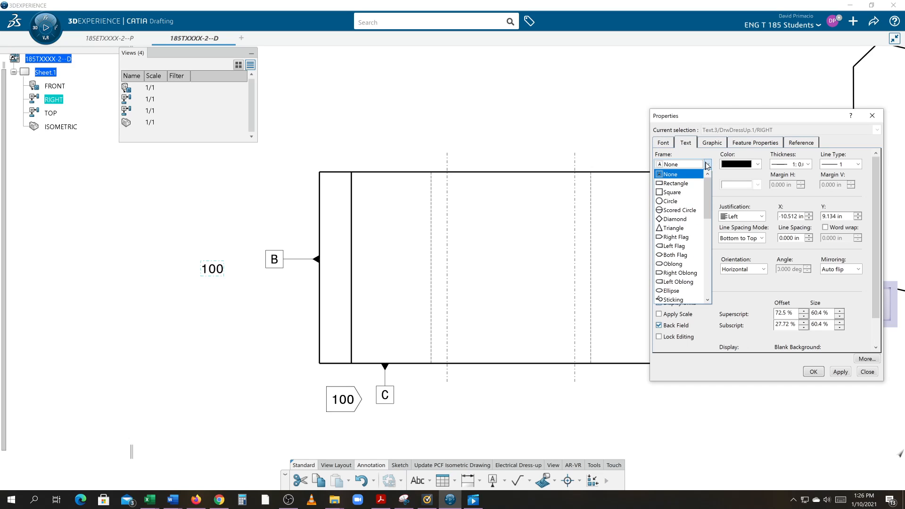
{"action": "left_click", "coordinate": [687, 237]}
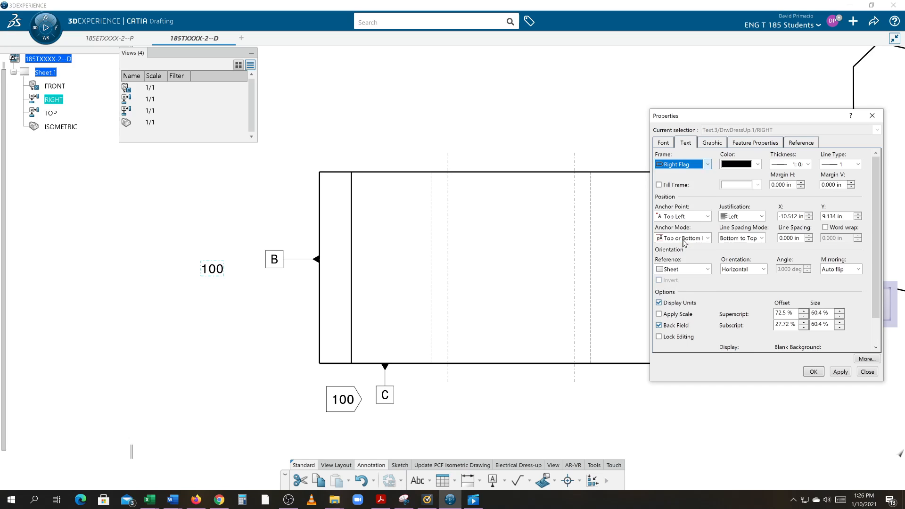
{"action": "left_click", "coordinate": [819, 376]}
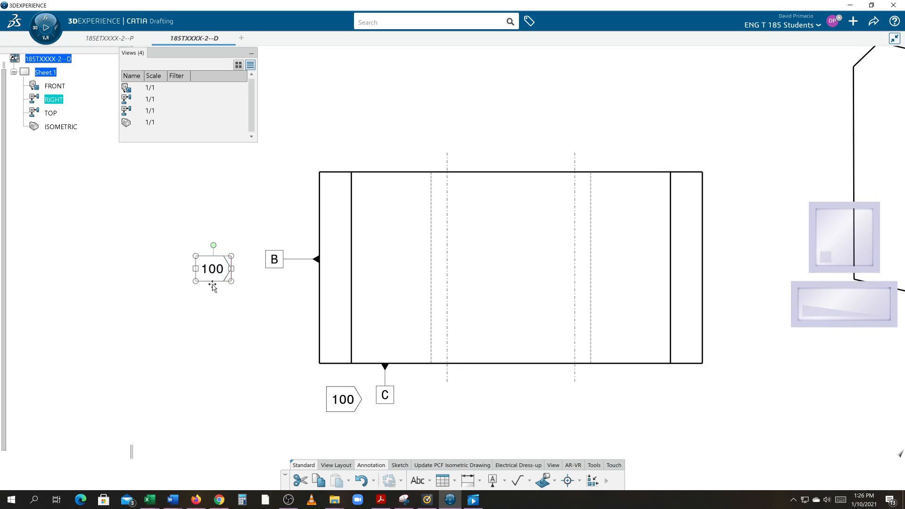
Move the flagged 100 note right beside the top view's datum B label, level with it.
{"action": "left_click_drag", "start_coordinate": [213, 283], "coordinate": [238, 272]}
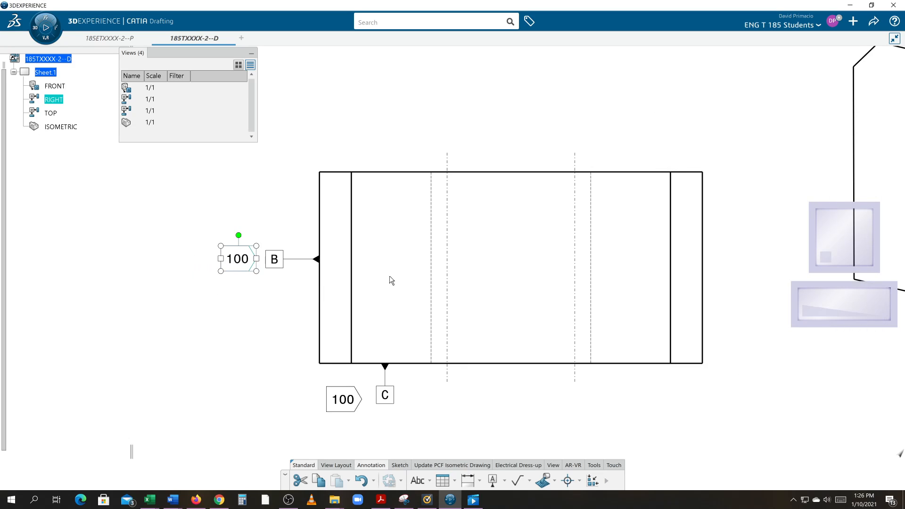
{"action": "left_click", "coordinate": [529, 102]}
{"action": "middle_click_drag", "start_coordinate": [561, 141], "coordinate": [543, 137]}
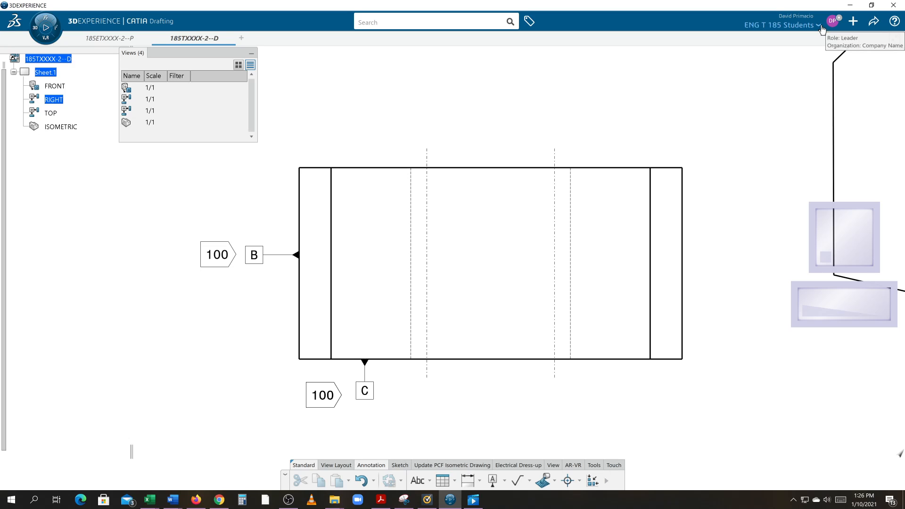
Save the drawing with its current annotations.
{"action": "left_click", "coordinate": [874, 21]}
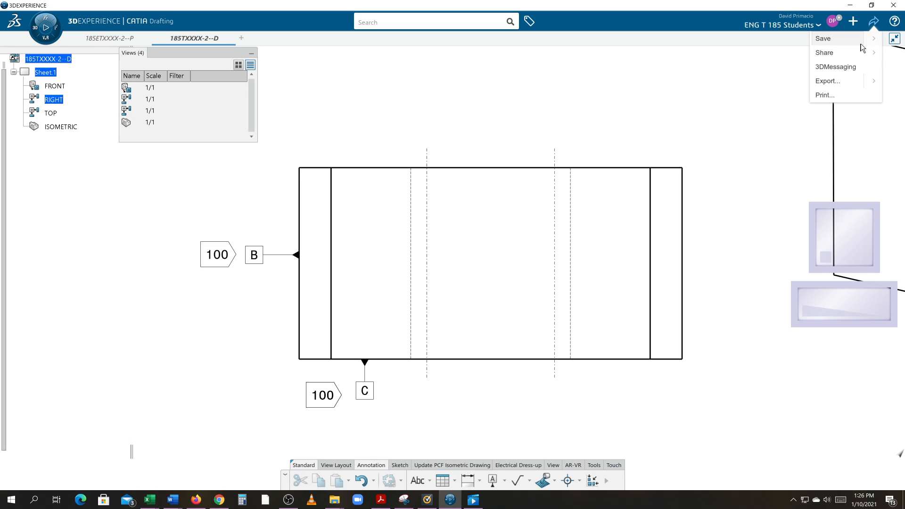
{"action": "left_click", "coordinate": [835, 39]}
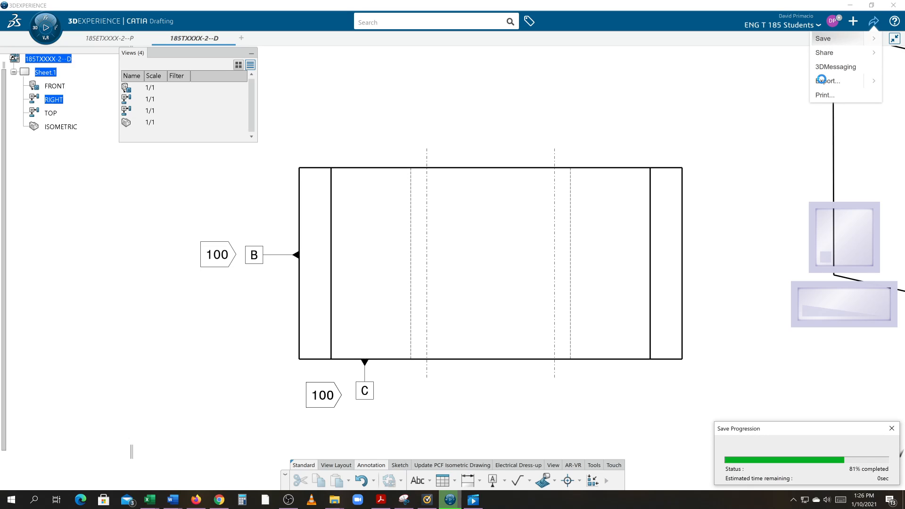
{"action": "middle_click_drag", "start_coordinate": [507, 410], "coordinate": [493, 383]}
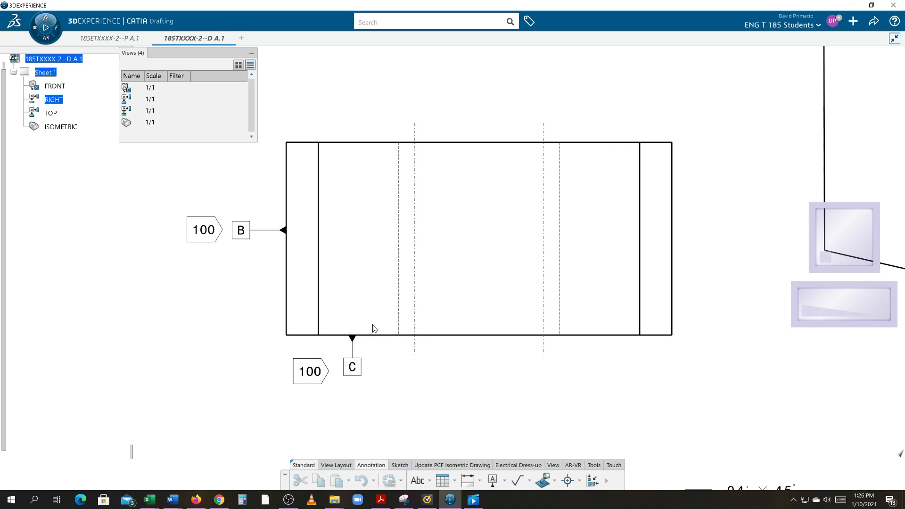
Turn off the Axis dress-up in the TOP view's generation properties to remove its axis lines.
{"action": "right_click", "coordinate": [56, 115]}
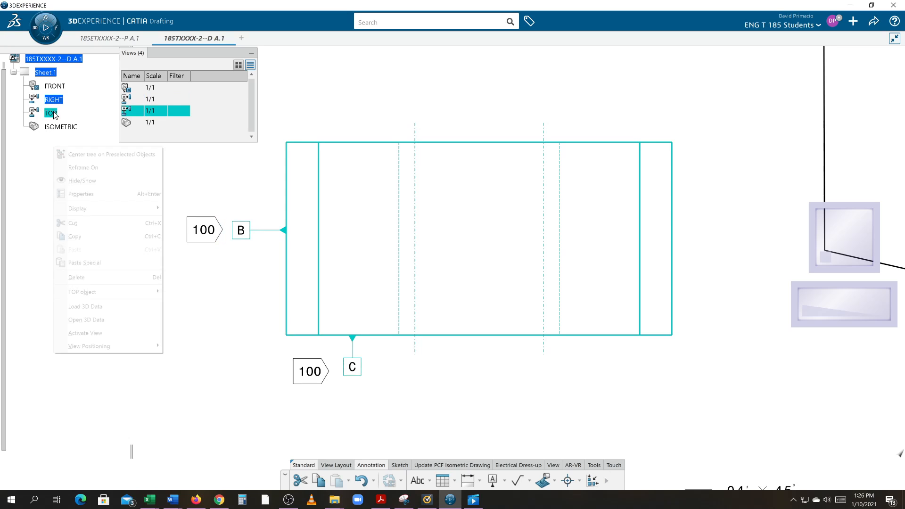
{"action": "left_click", "coordinate": [81, 194]}
{"action": "left_click", "coordinate": [692, 143]}
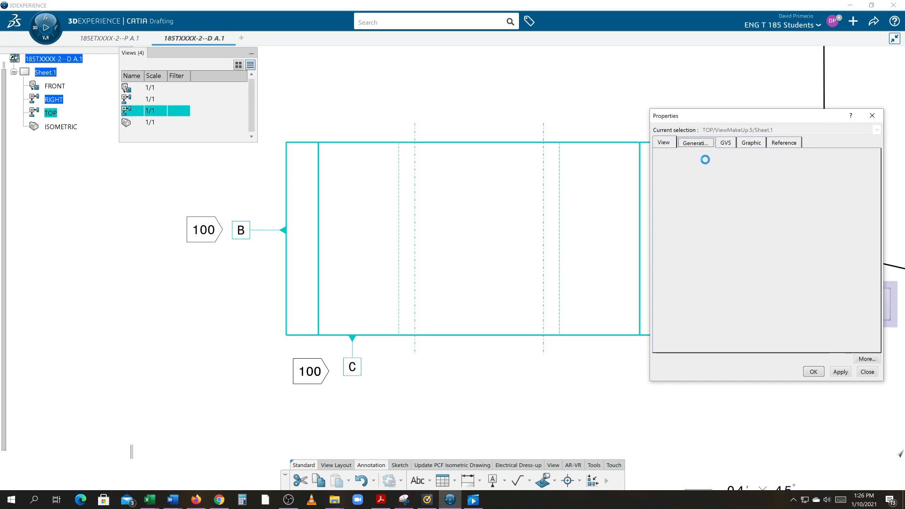
{"action": "left_click", "coordinate": [677, 179]}
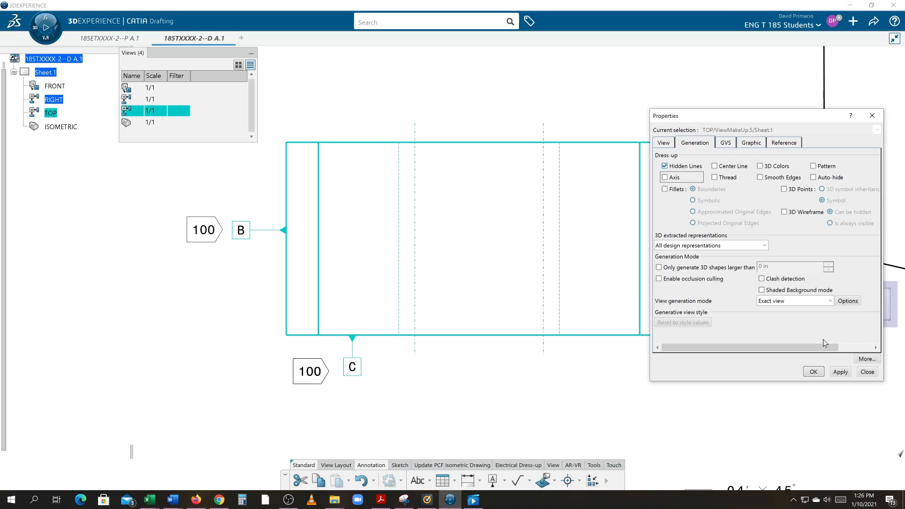
{"action": "left_click", "coordinate": [841, 372]}
{"action": "left_click", "coordinate": [812, 371]}
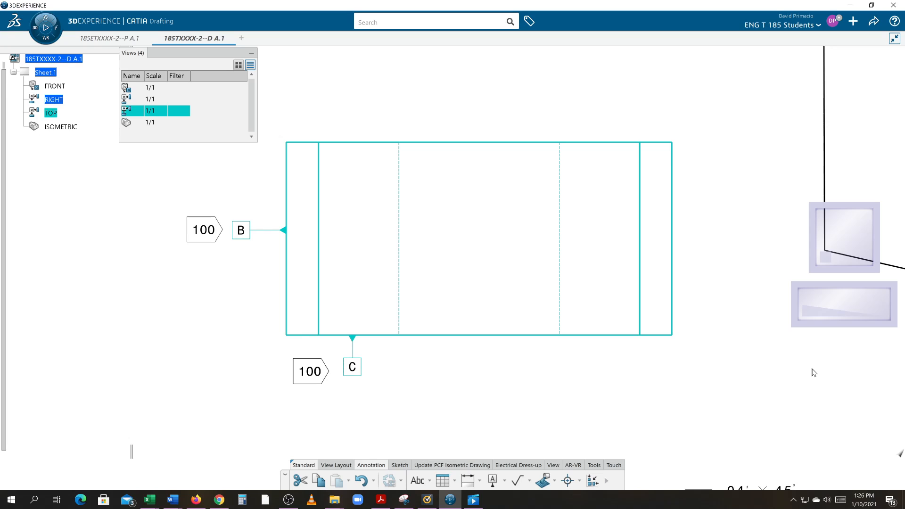
{"action": "left_click", "coordinate": [200, 268]}
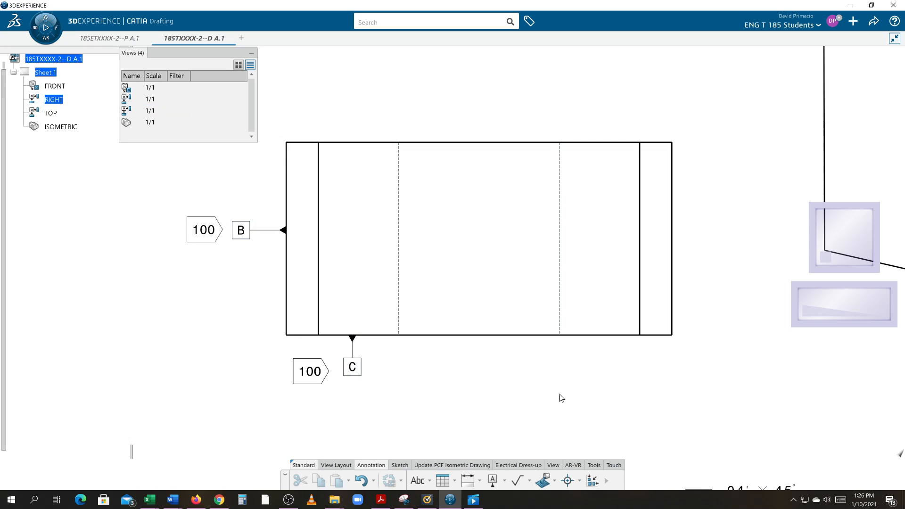
Add a text note reading 100 just left of the datum A label at the right view.
{"action": "mouse_move", "coordinate": [560, 398]}
{"action": "middle_mouse_down"}
{"action": "mouse_move", "coordinate": [507, 281]}
{"action": "mouse_move", "coordinate": [517, 303]}
{"action": "middle_mouse_up"}
{"action": "middle_click_drag", "start_coordinate": [589, 388], "coordinate": [528, 271]}
{"action": "middle_click_drag", "start_coordinate": [487, 404], "coordinate": [466, 378]}
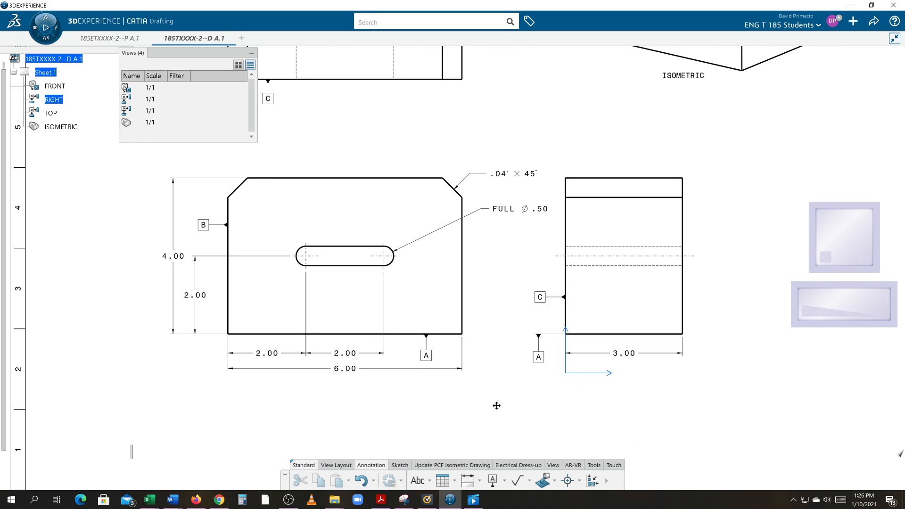
{"action": "mouse_move", "coordinate": [496, 406]}
{"action": "middle_mouse_down"}
{"action": "mouse_move", "coordinate": [479, 390]}
{"action": "mouse_move", "coordinate": [515, 449]}
{"action": "mouse_move", "coordinate": [521, 412]}
{"action": "mouse_move", "coordinate": [462, 323]}
{"action": "mouse_move", "coordinate": [539, 360]}
{"action": "mouse_move", "coordinate": [521, 356]}
{"action": "mouse_move", "coordinate": [522, 334]}
{"action": "mouse_move", "coordinate": [541, 360]}
{"action": "mouse_move", "coordinate": [499, 283]}
{"action": "mouse_move", "coordinate": [529, 346]}
{"action": "mouse_move", "coordinate": [489, 309]}
{"action": "middle_mouse_up"}
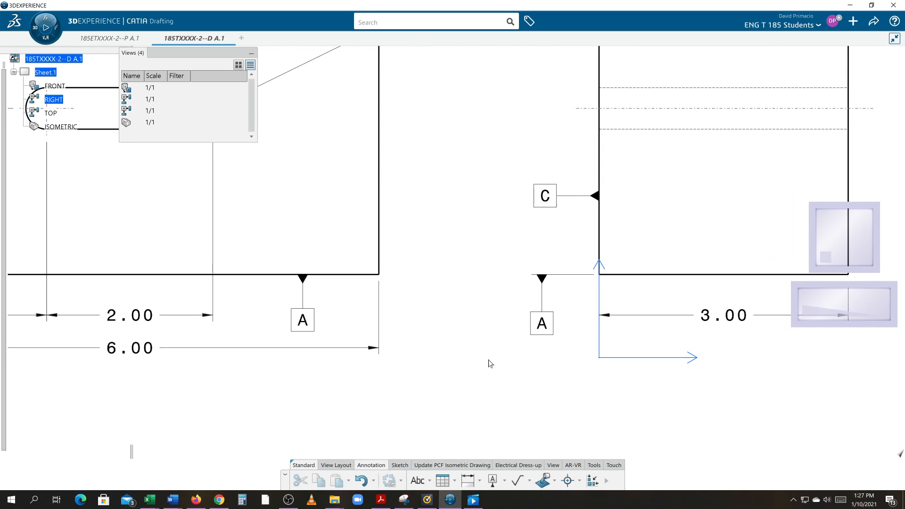
{"action": "left_click", "coordinate": [418, 480]}
{"action": "left_click", "coordinate": [487, 330]}
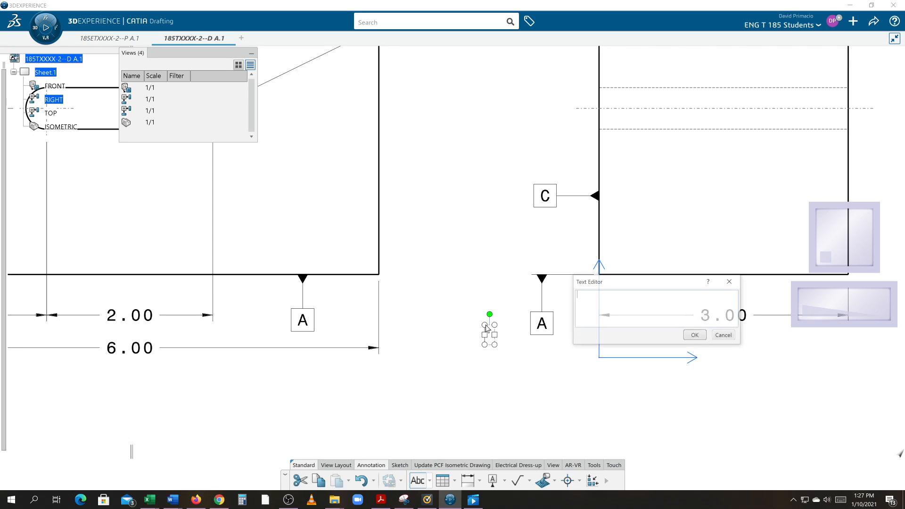
{"action": "type", "text": "100"}
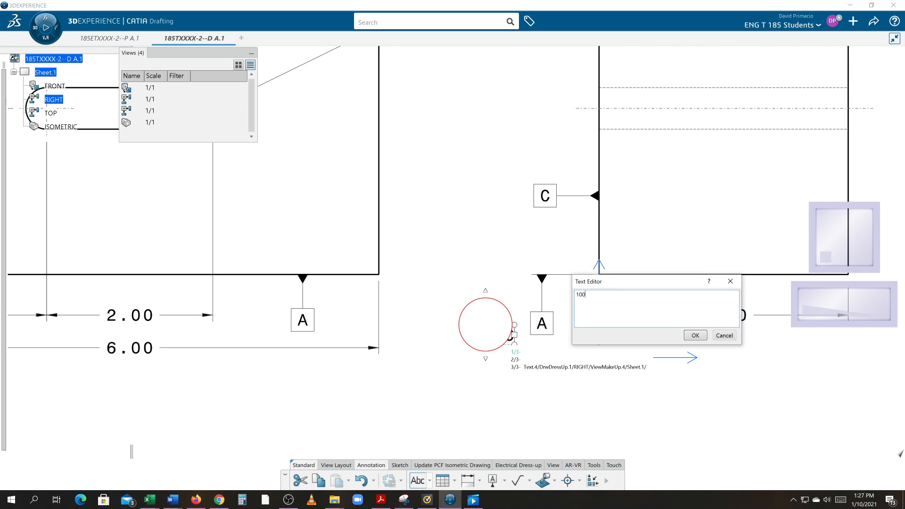
{"action": "left_click", "coordinate": [402, 369]}
Give the 100 note beside the right view's datum A a Right Flag frame through its text properties.
{"action": "right_click", "coordinate": [492, 335]}
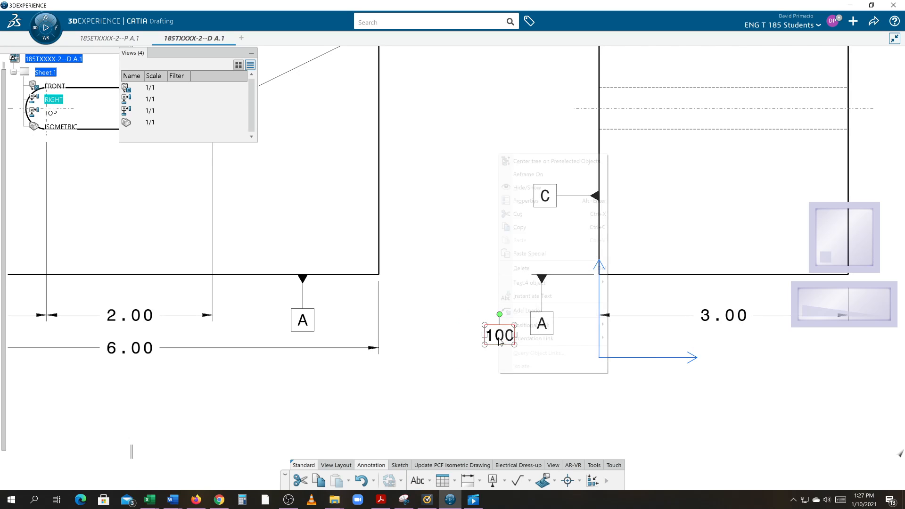
{"action": "left_click", "coordinate": [536, 201]}
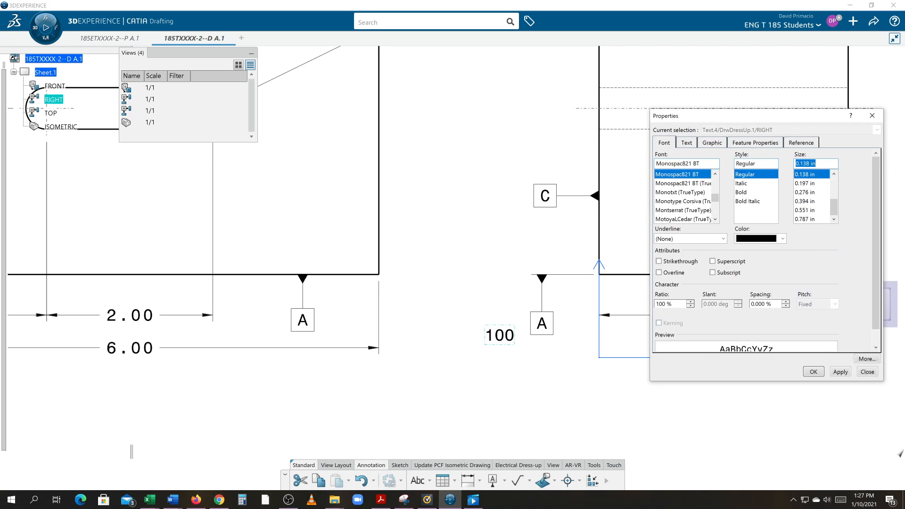
{"action": "left_click", "coordinate": [686, 143]}
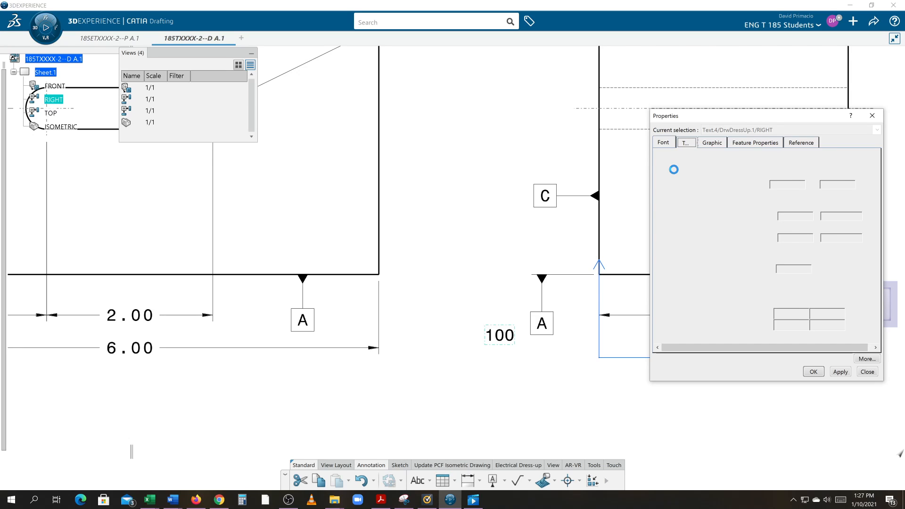
{"action": "left_click", "coordinate": [675, 165]}
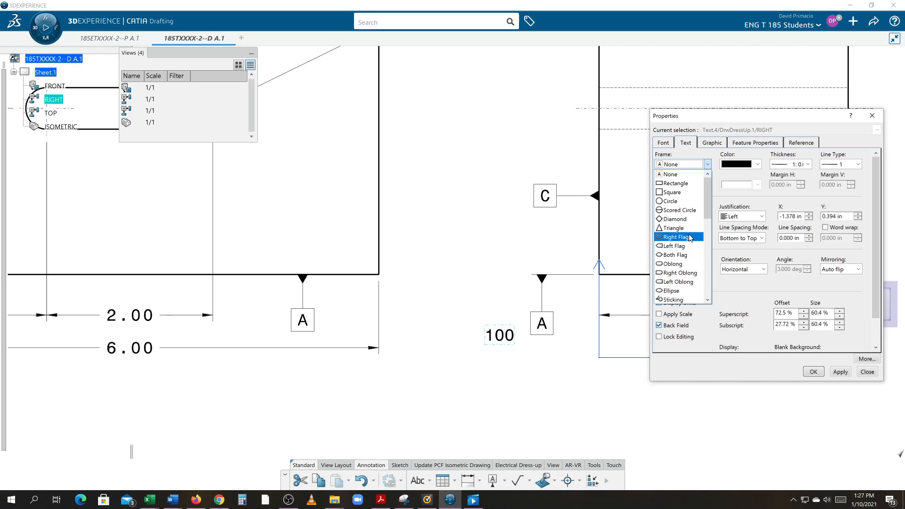
{"action": "left_click", "coordinate": [690, 238]}
{"action": "left_click", "coordinate": [812, 372]}
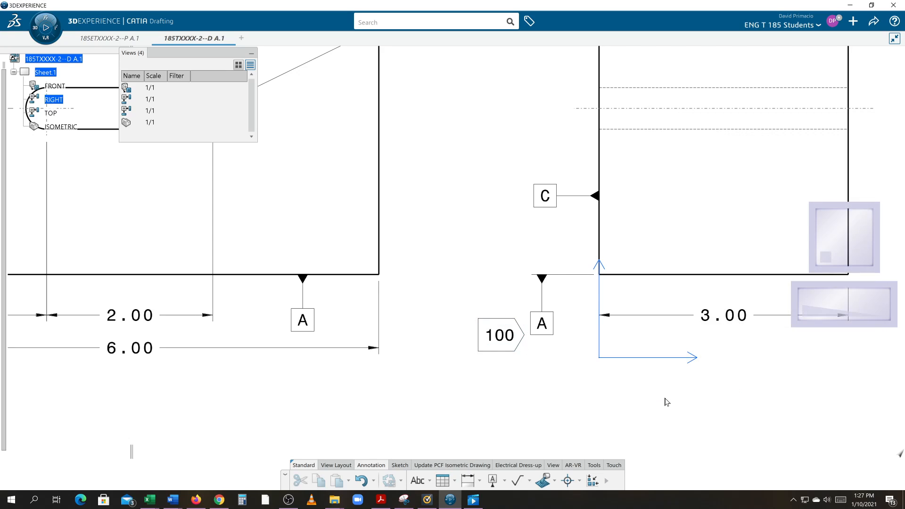
Turn on the display of the view frames for all views on the sheet.
{"action": "middle_click_drag", "start_coordinate": [576, 354], "coordinate": [559, 383]}
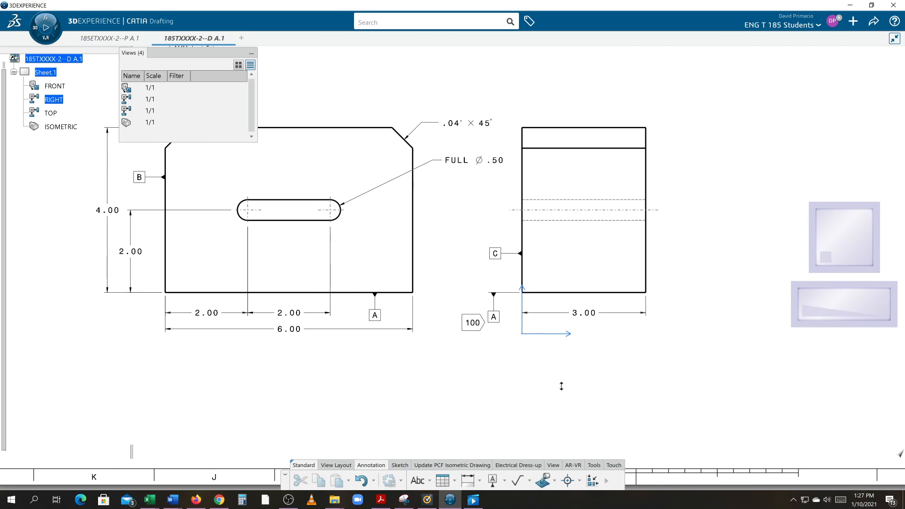
{"action": "left_click", "coordinate": [553, 466]}
{"action": "left_click", "coordinate": [468, 482]}
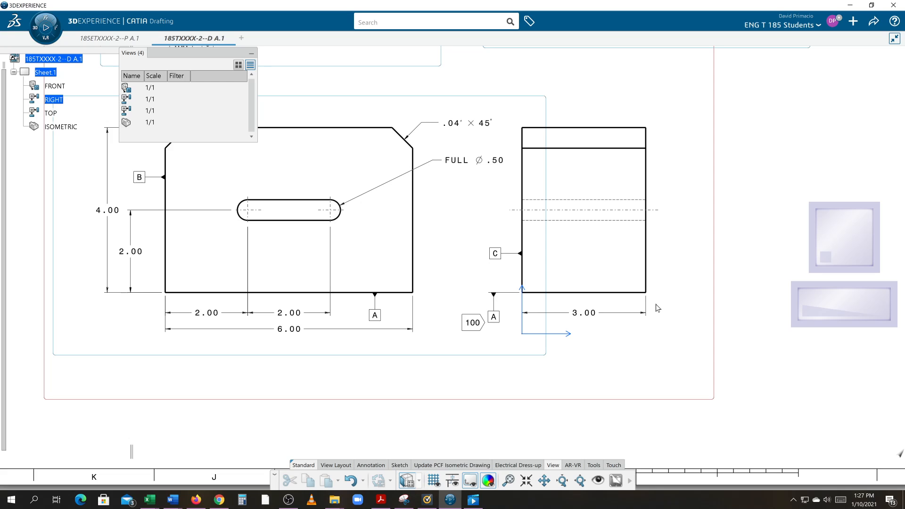
{"action": "scroll", "coordinate": [592, 387], "scroll_direction": "down", "scroll_amount": 5}
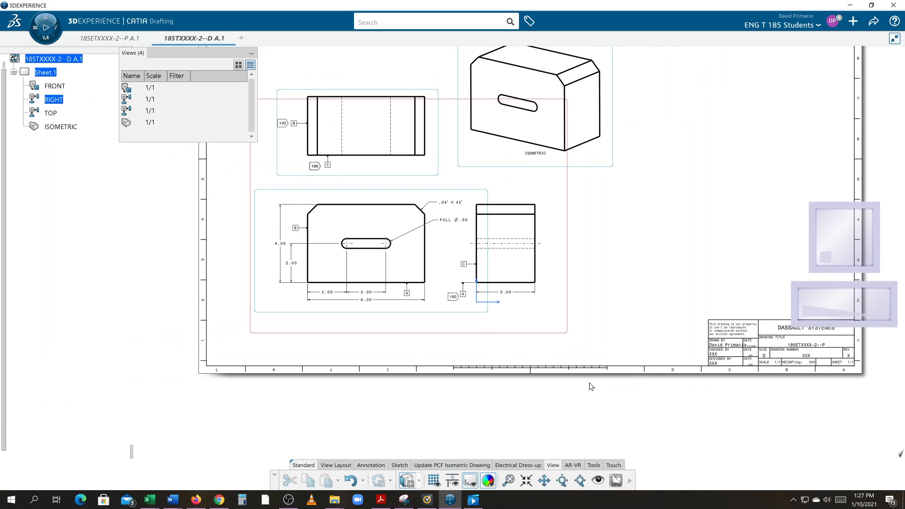
{"action": "middle_click_drag", "start_coordinate": [576, 335], "coordinate": [604, 356]}
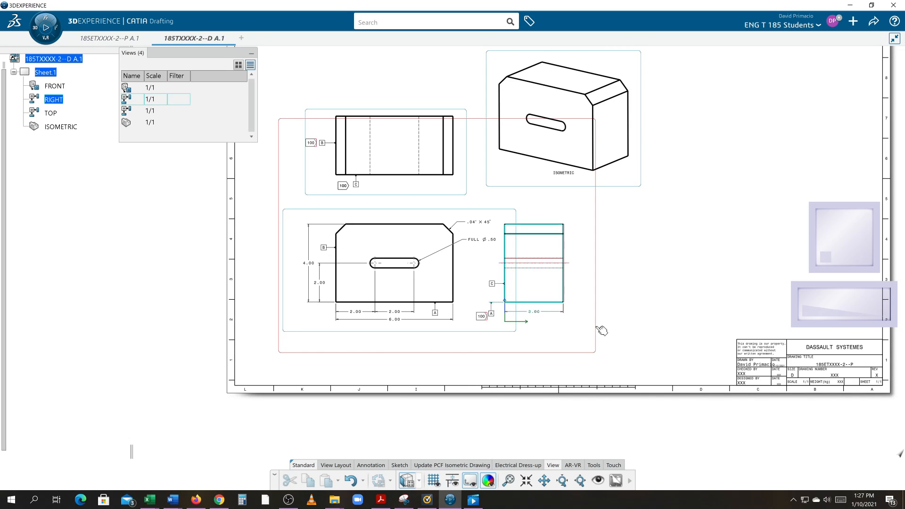
Move the right view sideways by its frame and back beside the front view to check which annotations travel with it.
{"action": "left_click_drag", "start_coordinate": [601, 331], "coordinate": [791, 333]}
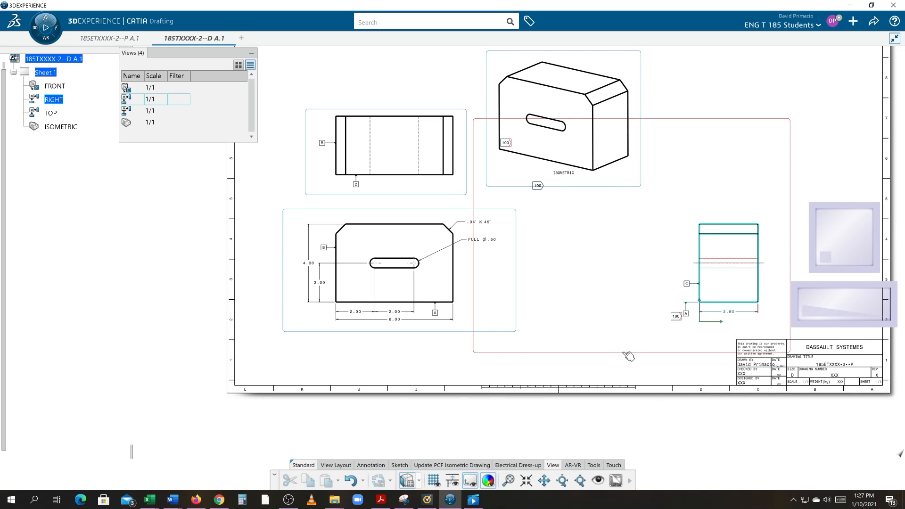
{"action": "left_click_drag", "start_coordinate": [621, 353], "coordinate": [439, 352]}
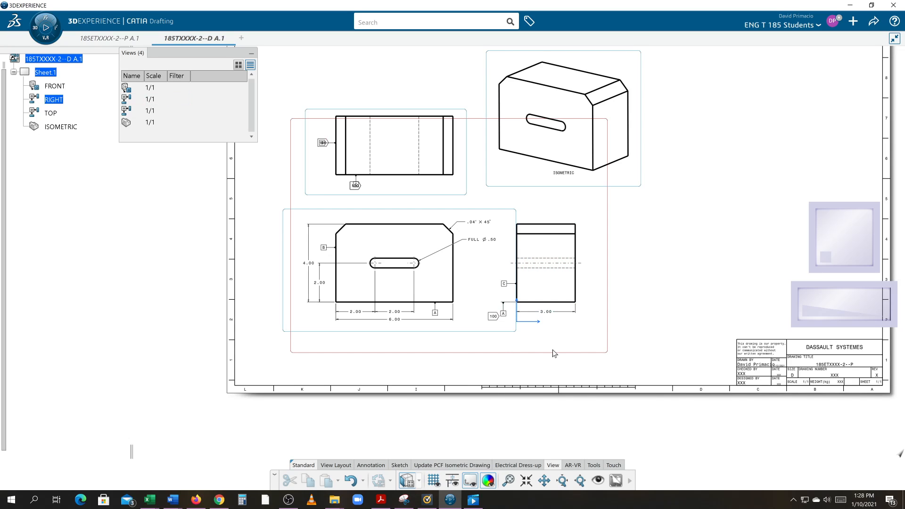
{"action": "mouse_move", "coordinate": [555, 357]}
{"action": "left_mouse_down"}
{"action": "mouse_move", "coordinate": [568, 352]}
{"action": "mouse_move", "coordinate": [550, 354]}
{"action": "mouse_move", "coordinate": [566, 356]}
{"action": "mouse_move", "coordinate": [556, 363]}
{"action": "left_mouse_up"}
{"action": "left_click", "coordinate": [555, 369]}
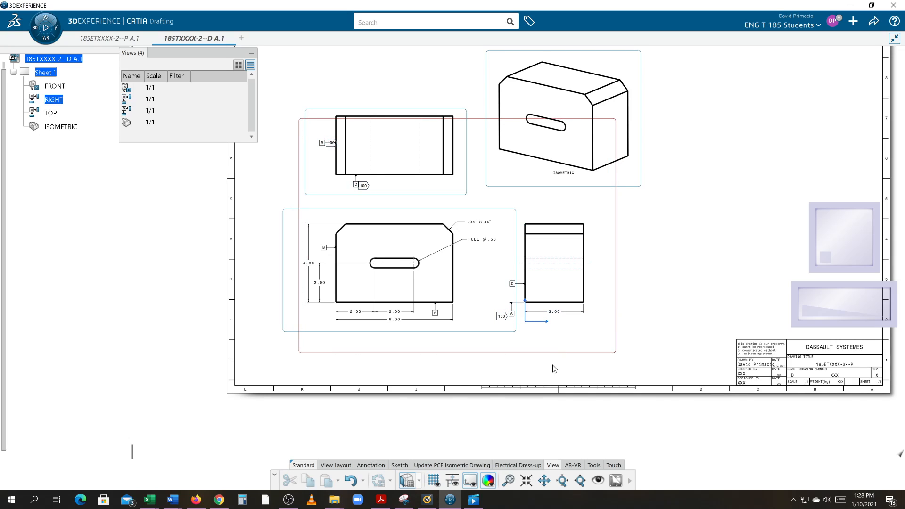
{"action": "middle_click_drag", "start_coordinate": [478, 304], "coordinate": [519, 361]}
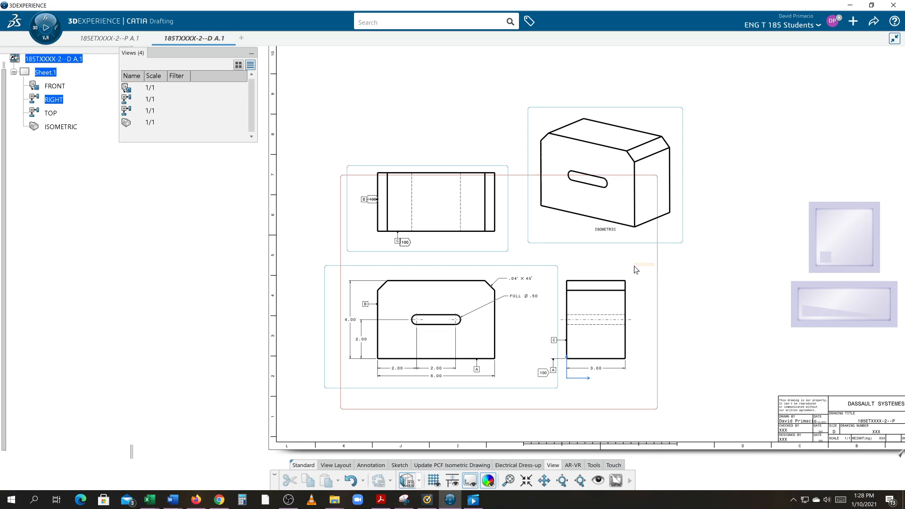
{"action": "left_click", "coordinate": [655, 267]}
{"action": "left_click_drag", "start_coordinate": [654, 267], "coordinate": [635, 269]}
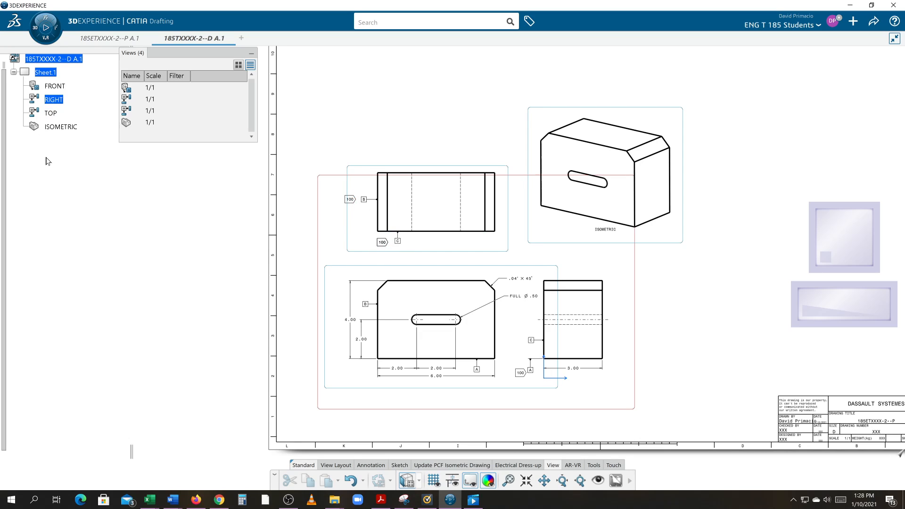
Highlight the FRONT, RIGHT, TOP and ISOMETRIC views in turn from the tree, and collapse the Views list.
{"action": "left_click", "coordinate": [55, 86]}
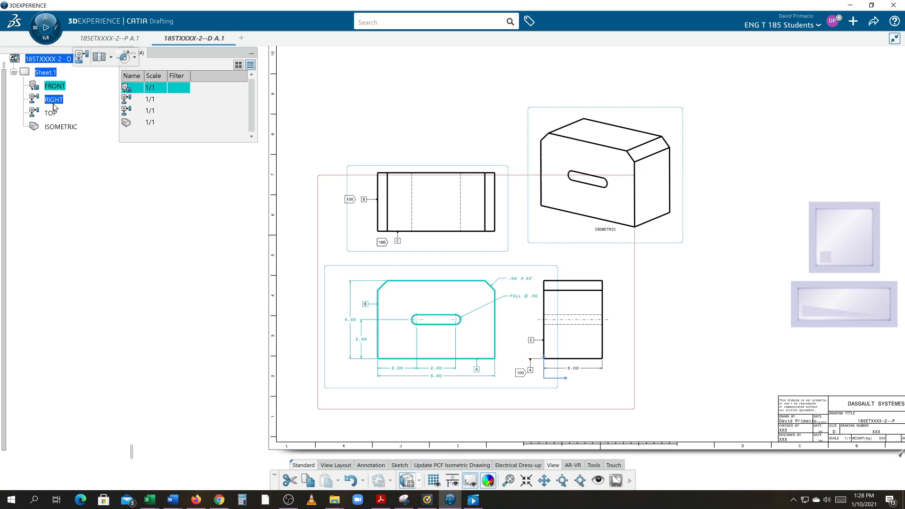
{"action": "left_click", "coordinate": [54, 100]}
{"action": "left_click", "coordinate": [50, 113]}
{"action": "left_click", "coordinate": [61, 126]}
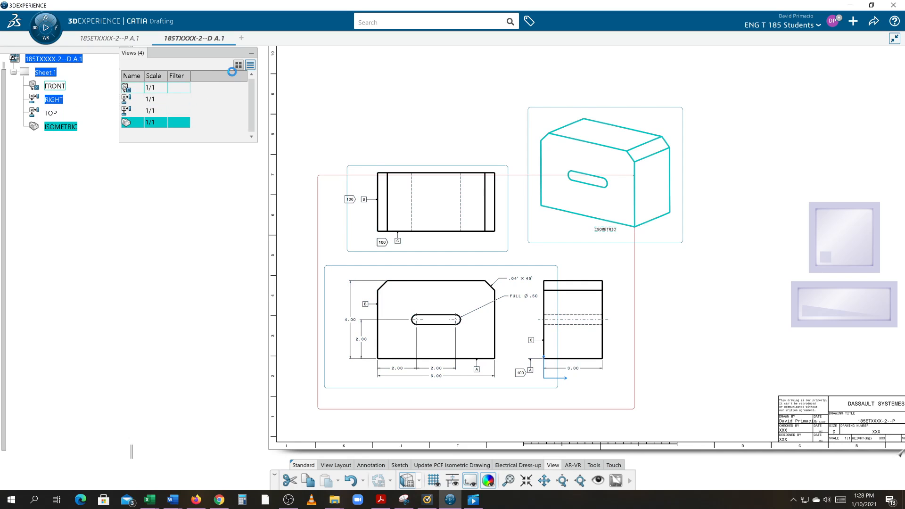
{"action": "left_click", "coordinate": [251, 53]}
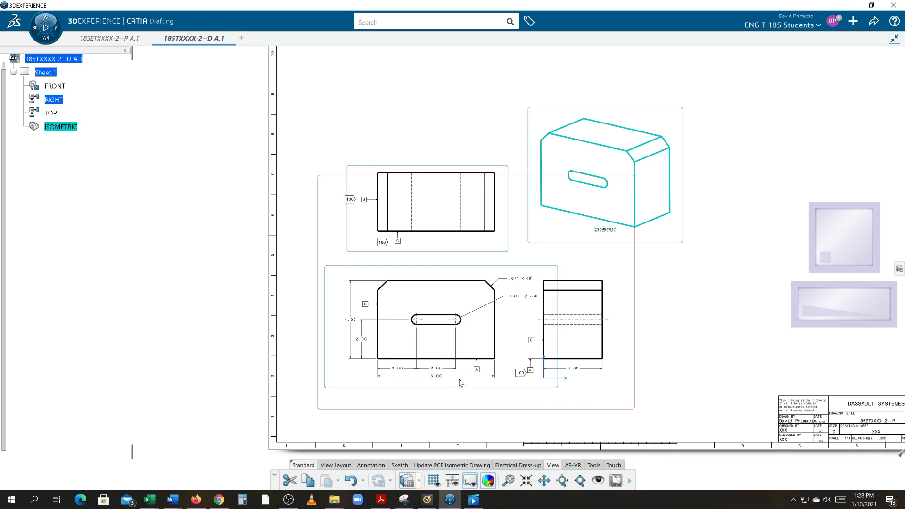
Delete the flagged 100 notes beside datums C and B at the top view.
{"action": "mouse_move", "coordinate": [319, 301]}
{"action": "middle_mouse_down"}
{"action": "mouse_move", "coordinate": [318, 315]}
{"action": "mouse_move", "coordinate": [304, 311]}
{"action": "middle_mouse_up"}
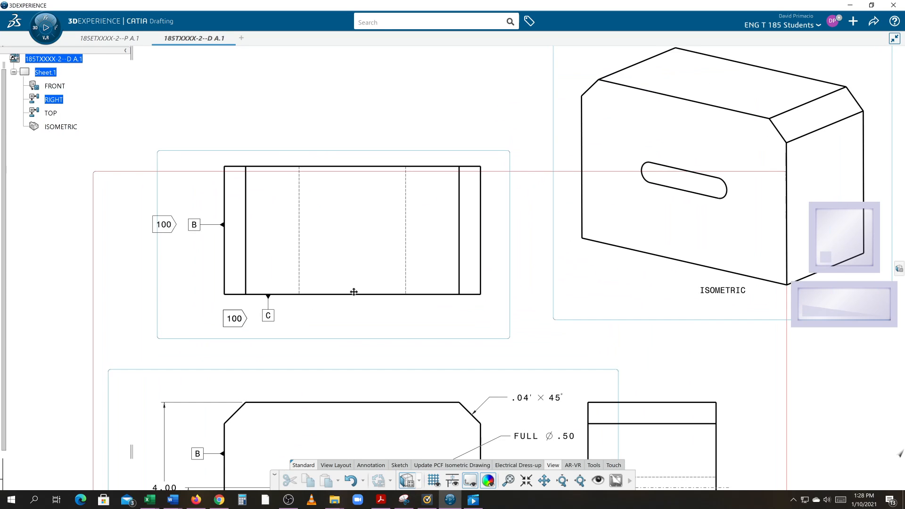
{"action": "middle_click_drag", "start_coordinate": [353, 291], "coordinate": [525, 234]}
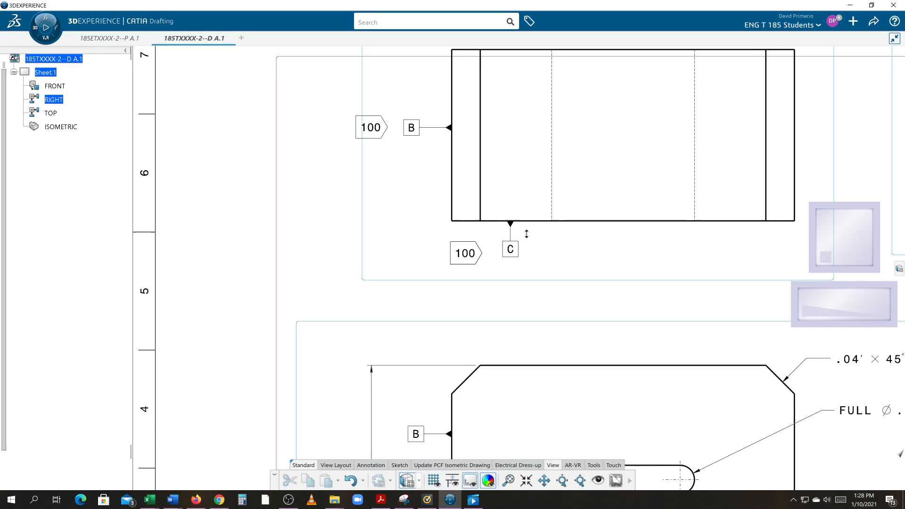
{"action": "left_click", "coordinate": [478, 252]}
{"action": "right_click", "coordinate": [461, 255]}
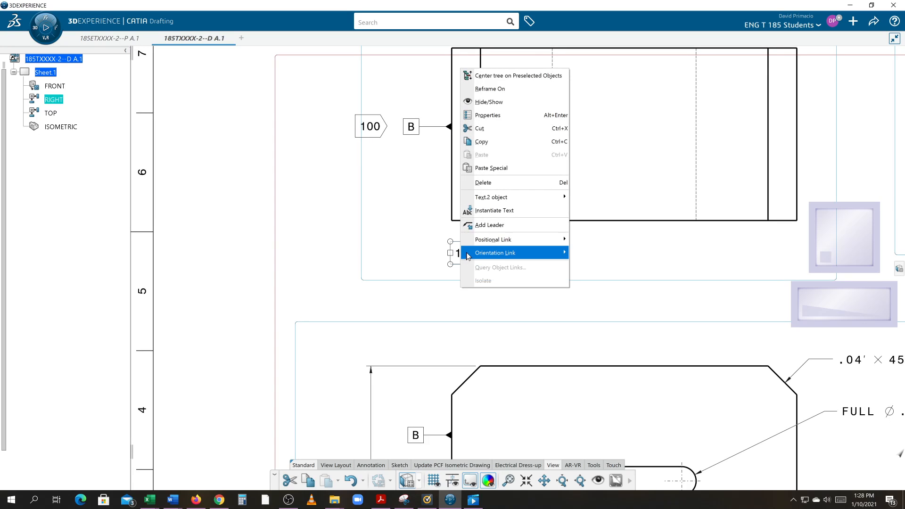
{"action": "mouse_move", "coordinate": [472, 256]}
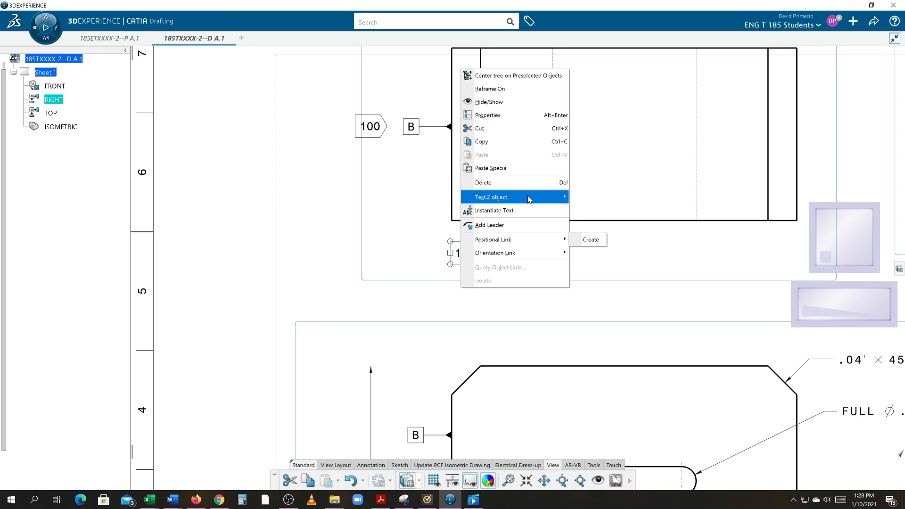
{"action": "mouse_move", "coordinate": [529, 199]}
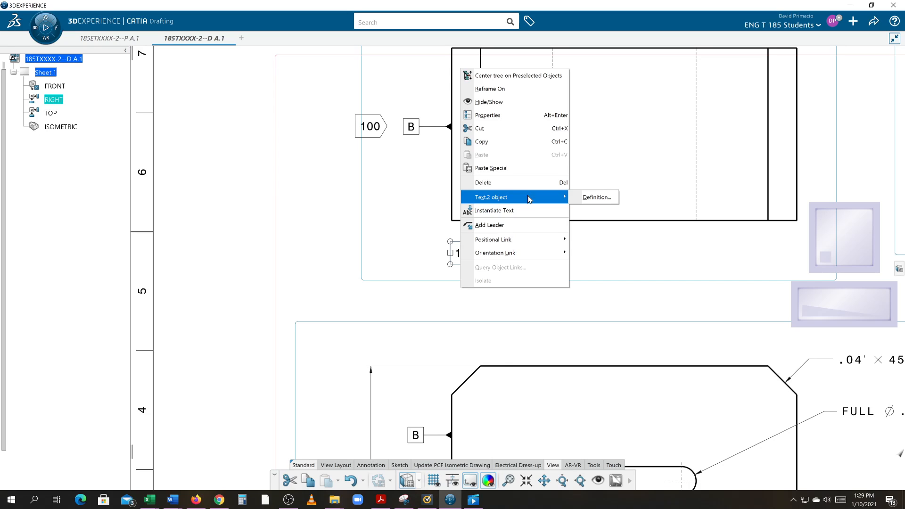
{"action": "left_click", "coordinate": [416, 228]}
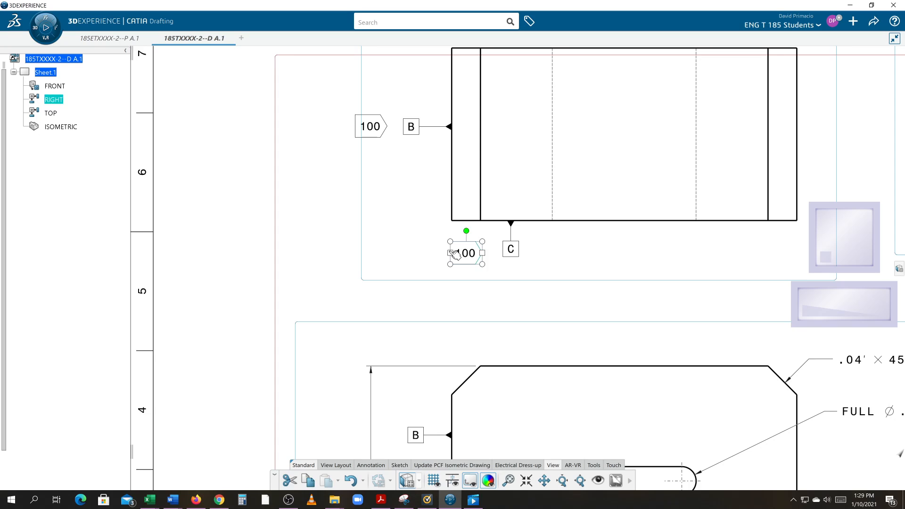
{"action": "key", "text": "Delete"}
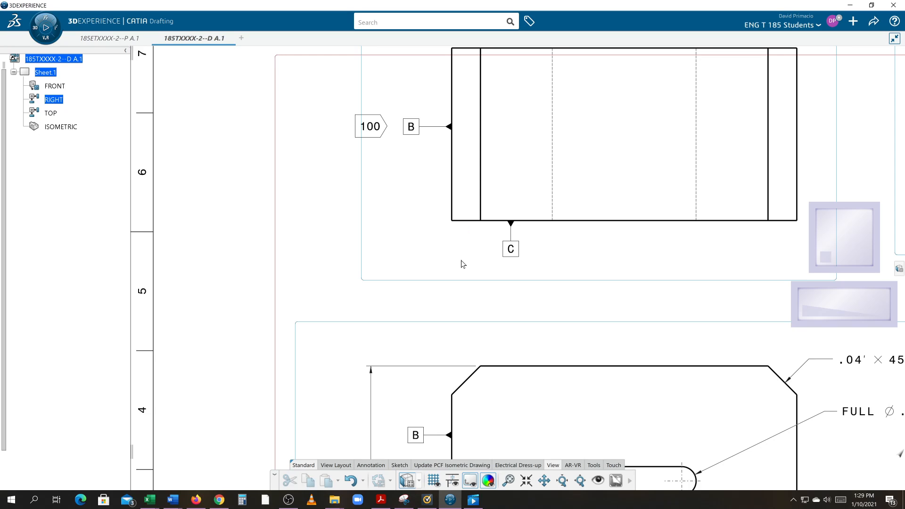
{"action": "left_click", "coordinate": [377, 135]}
{"action": "key", "text": "Delete"}
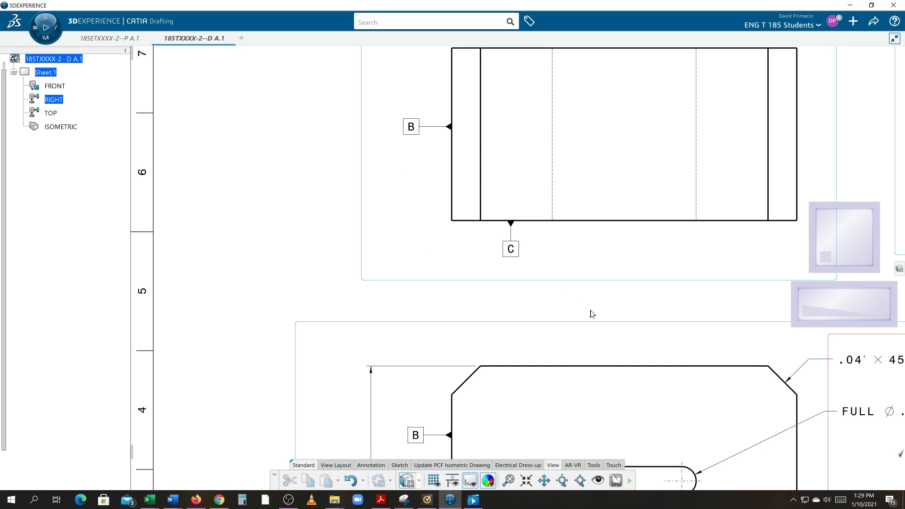
Move the right view further to the right of the front view to widen the gap between them.
{"action": "mouse_move", "coordinate": [591, 310]}
{"action": "middle_mouse_down"}
{"action": "mouse_move", "coordinate": [420, 279]}
{"action": "mouse_move", "coordinate": [415, 295]}
{"action": "mouse_move", "coordinate": [424, 301]}
{"action": "middle_mouse_up"}
{"action": "middle_click_drag", "start_coordinate": [492, 321], "coordinate": [406, 242]}
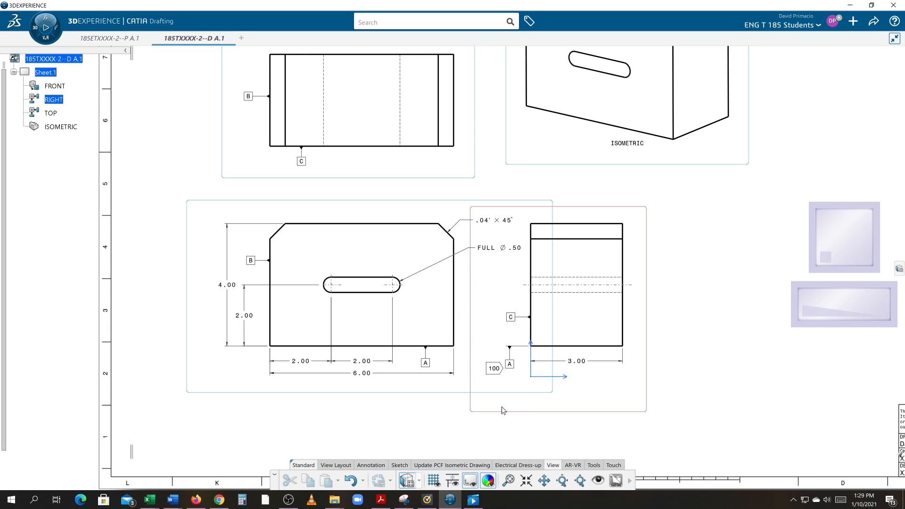
{"action": "middle_click_drag", "start_coordinate": [349, 330], "coordinate": [346, 353]}
{"action": "left_click_drag", "start_coordinate": [589, 227], "coordinate": [649, 227]}
{"action": "left_click", "coordinate": [483, 361]}
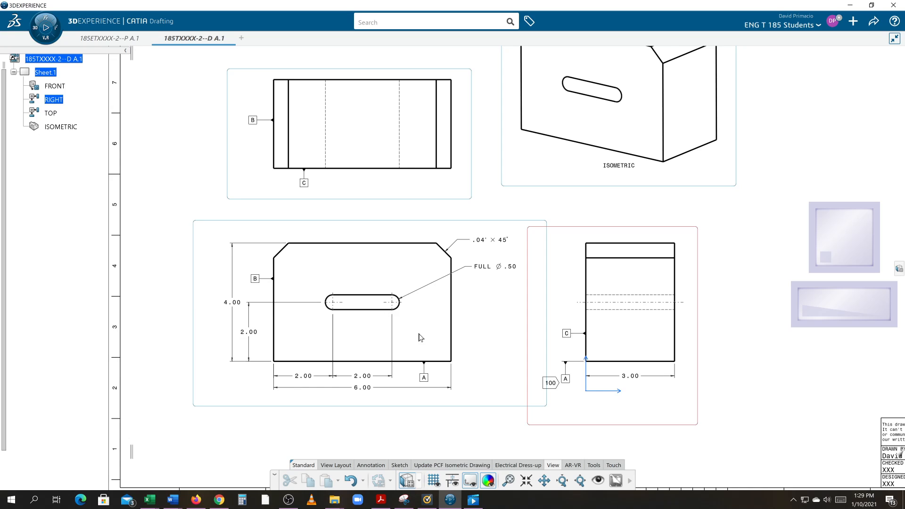
Activate the TOP view and add a text note reading 100 just left of its datum B label.
{"action": "middle_click_drag", "start_coordinate": [414, 428], "coordinate": [407, 437]}
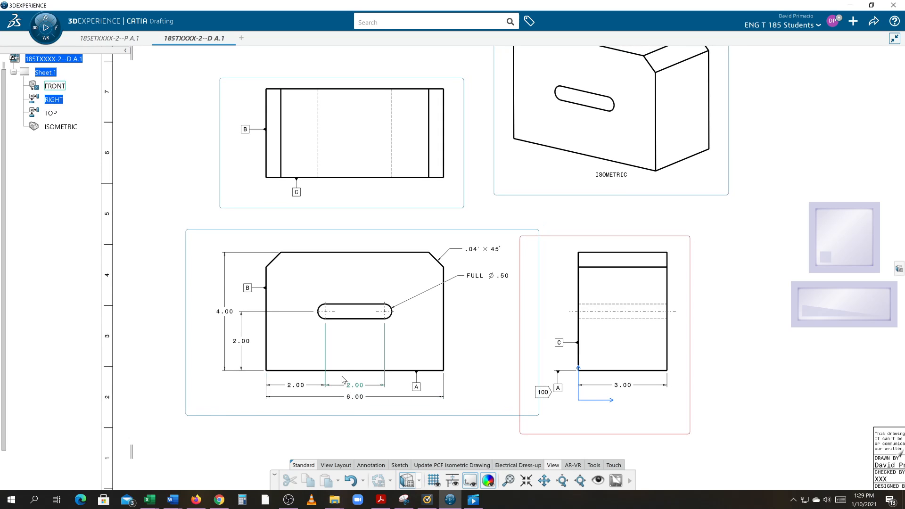
{"action": "mouse_move", "coordinate": [297, 239]}
{"action": "middle_mouse_down"}
{"action": "mouse_move", "coordinate": [380, 293]}
{"action": "mouse_move", "coordinate": [418, 261]}
{"action": "mouse_move", "coordinate": [432, 304]}
{"action": "mouse_move", "coordinate": [445, 295]}
{"action": "mouse_move", "coordinate": [361, 289]}
{"action": "middle_mouse_up"}
{"action": "double_click", "coordinate": [152, 257]}
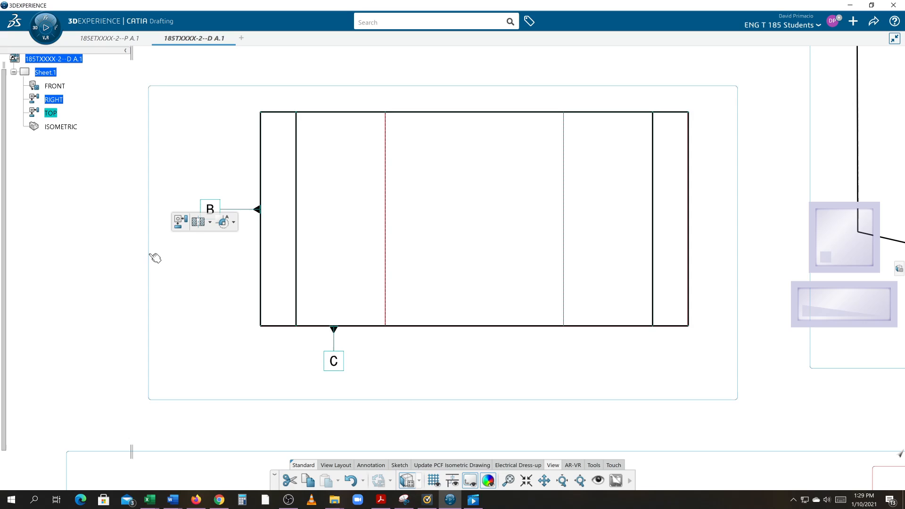
{"action": "left_click", "coordinate": [252, 315]}
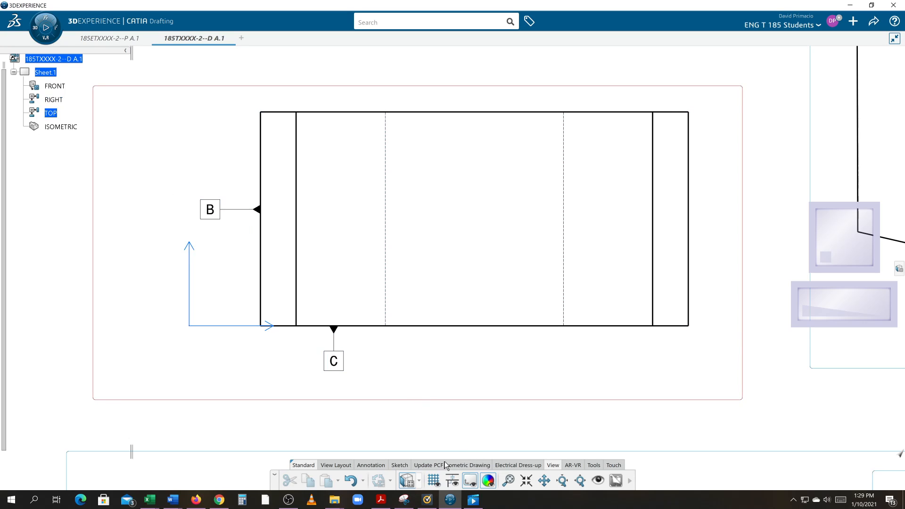
{"action": "left_click", "coordinate": [372, 465]}
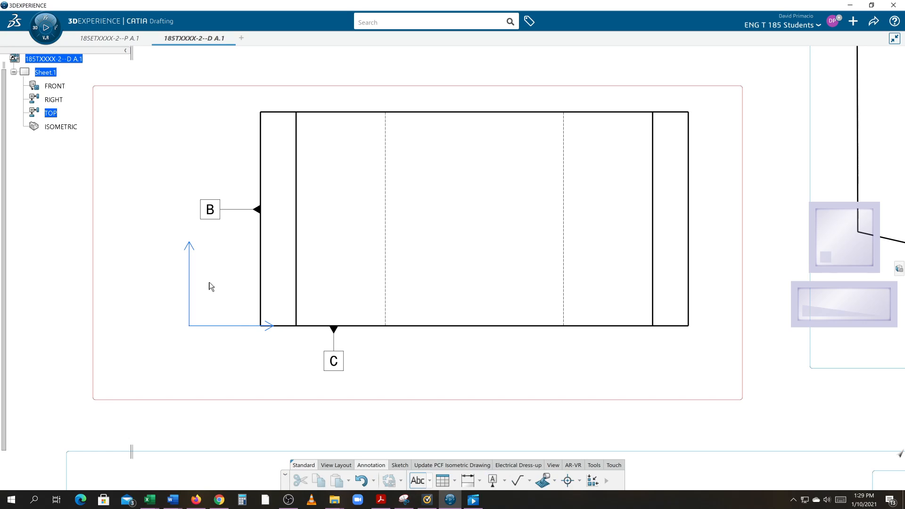
{"action": "left_click", "coordinate": [160, 208]}
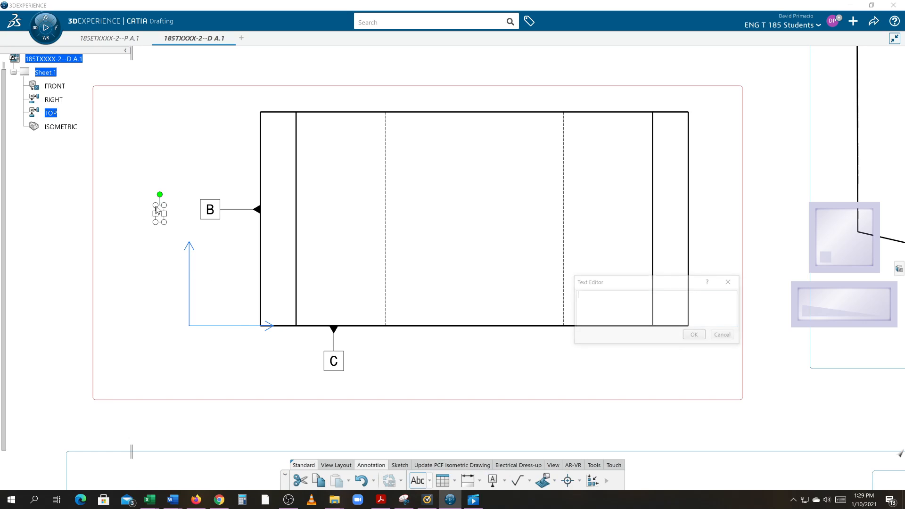
{"action": "type", "text": "100"}
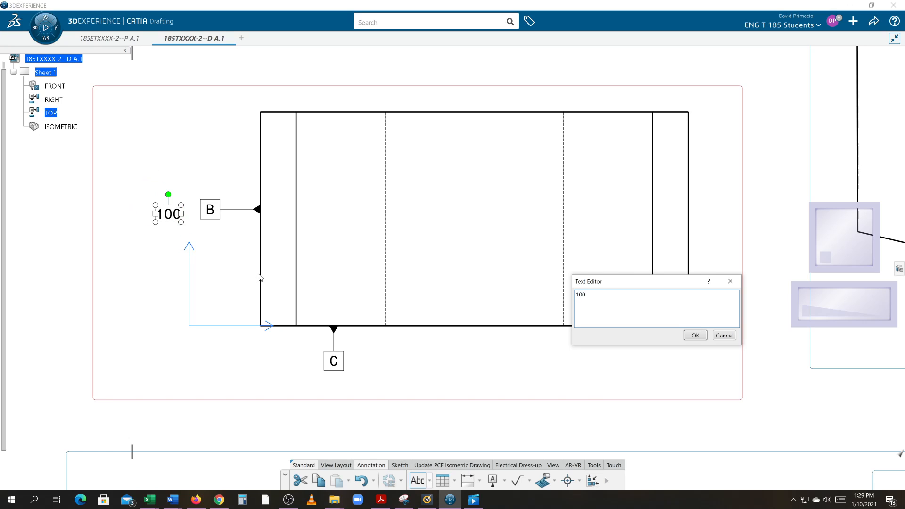
{"action": "left_click", "coordinate": [695, 335]}
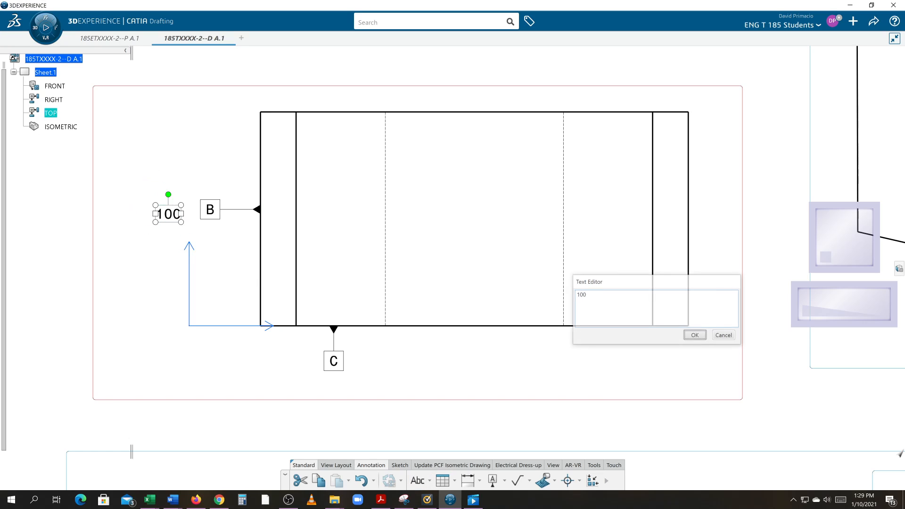
Give the 100 note beside the top view's datum B a Right Flag frame through its text properties.
{"action": "right_click", "coordinate": [169, 217]}
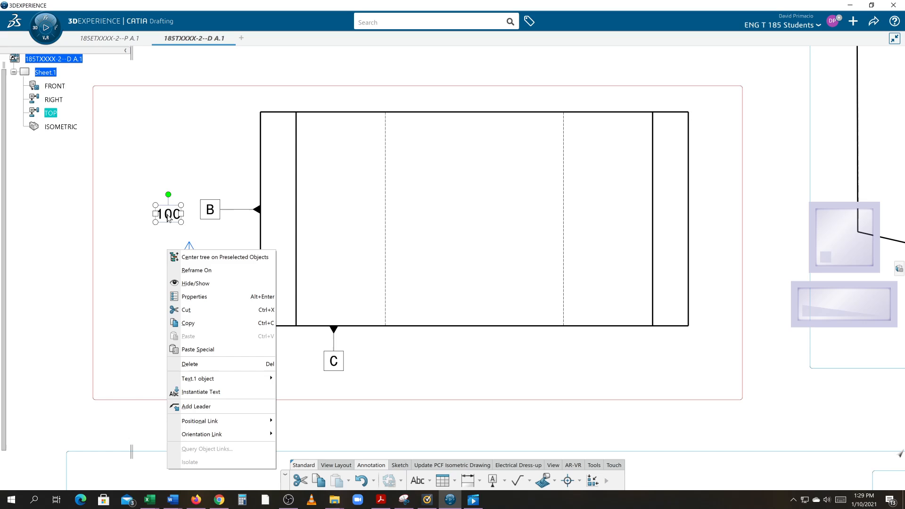
{"action": "left_click", "coordinate": [203, 295]}
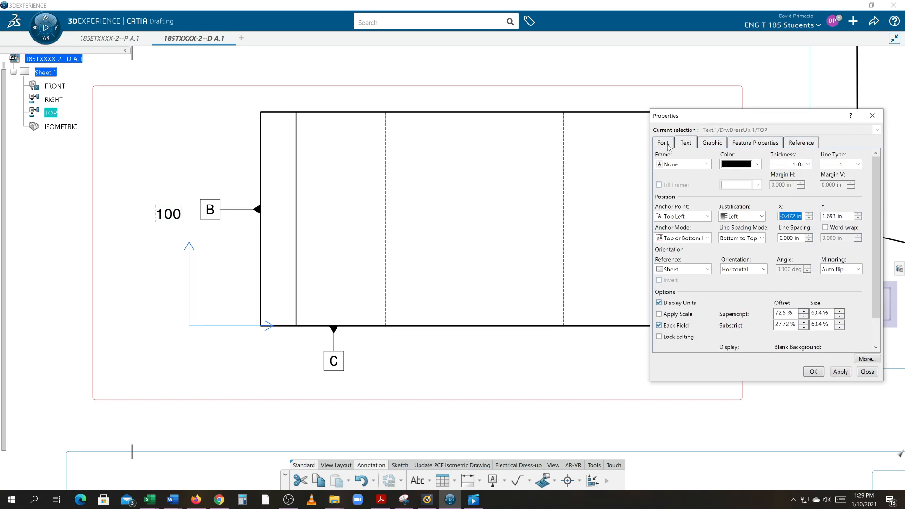
{"action": "left_click", "coordinate": [689, 164]}
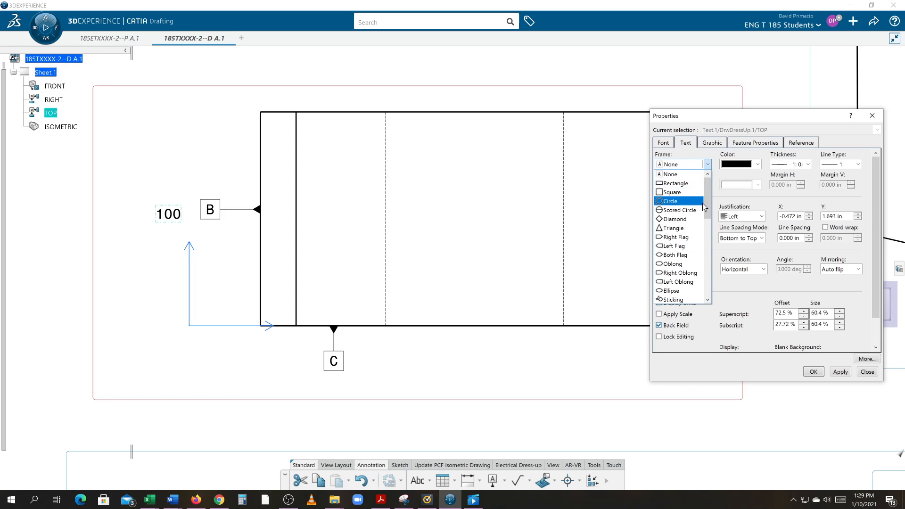
{"action": "left_click", "coordinate": [703, 241]}
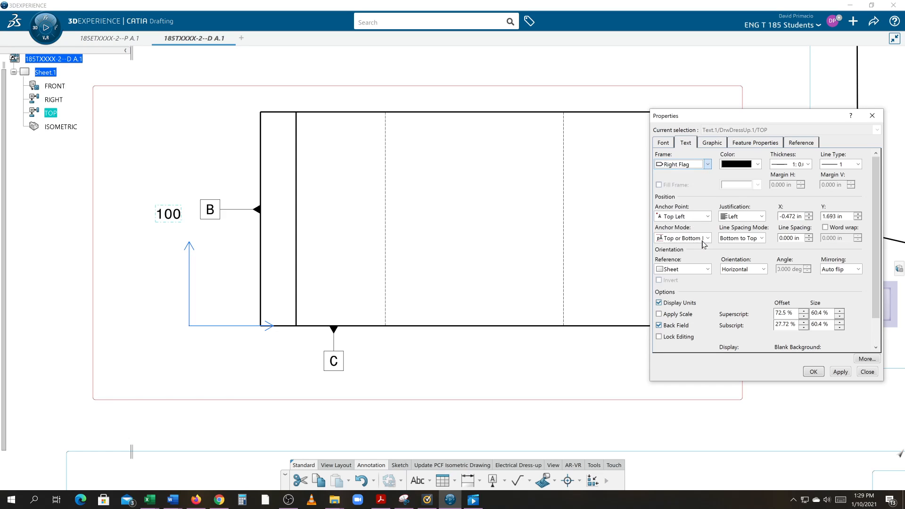
{"action": "left_click", "coordinate": [841, 372]}
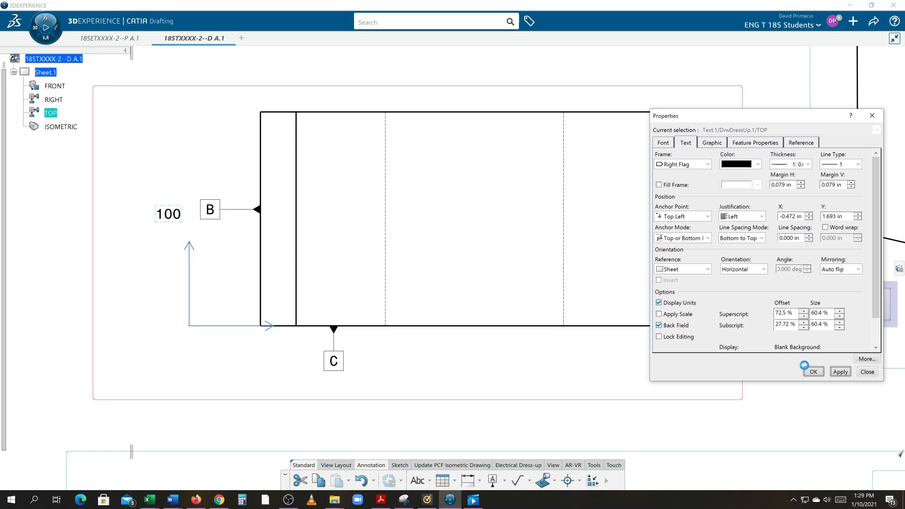
{"action": "left_click", "coordinate": [807, 370]}
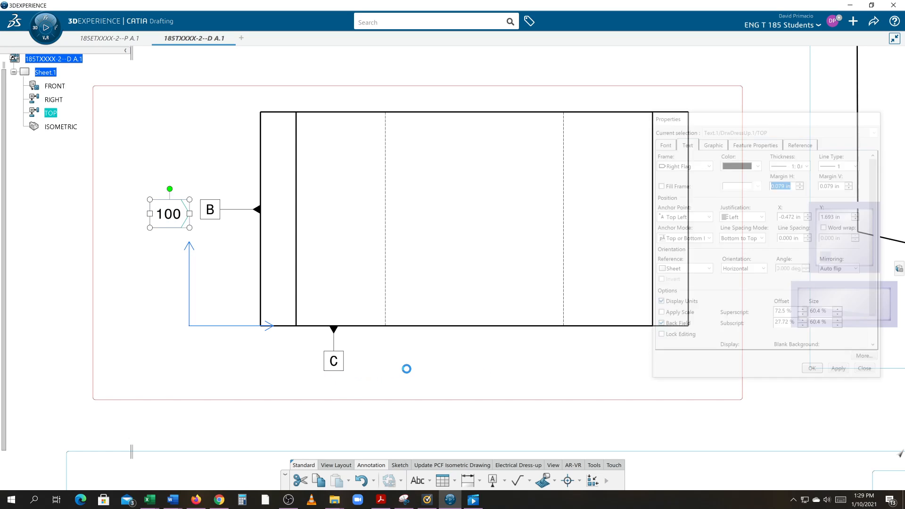
Show the Object Properties panel for the drawing and expand its Text options.
{"action": "right_click", "coordinate": [416, 367]}
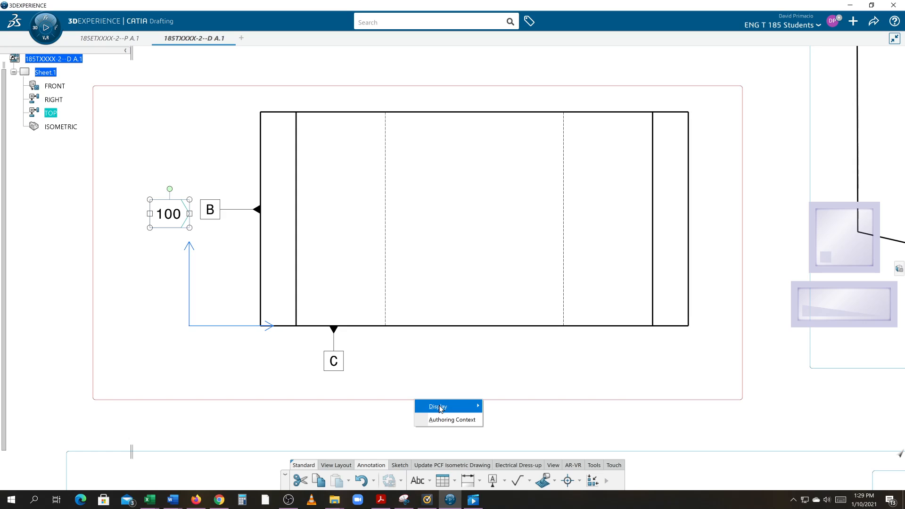
{"action": "mouse_move", "coordinate": [440, 408]}
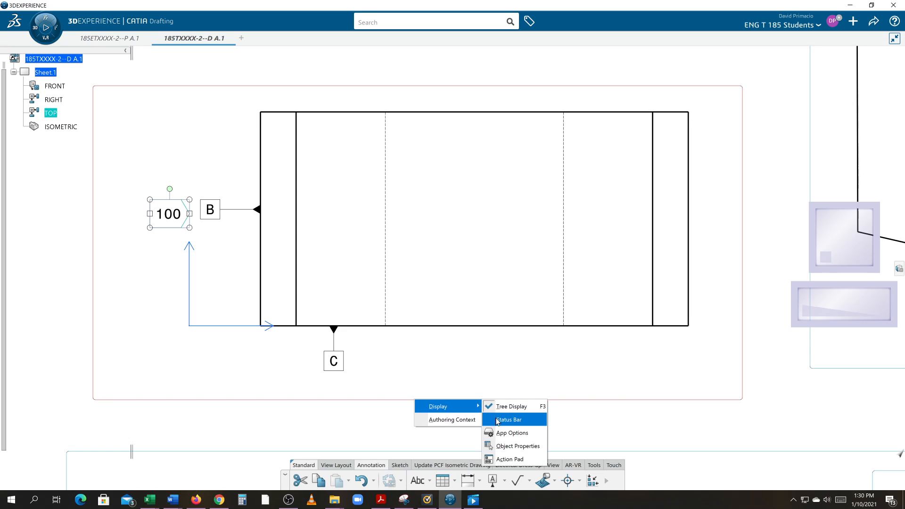
{"action": "left_click", "coordinate": [512, 447]}
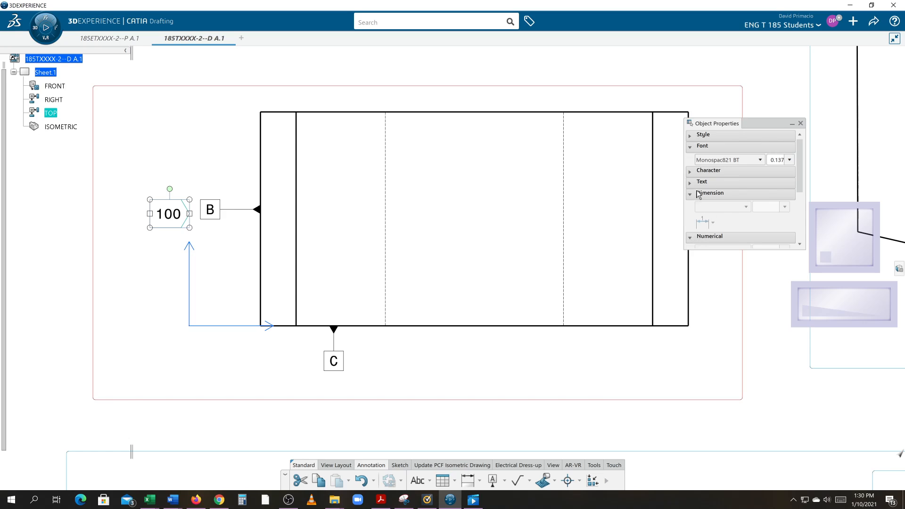
{"action": "left_click", "coordinate": [693, 184]}
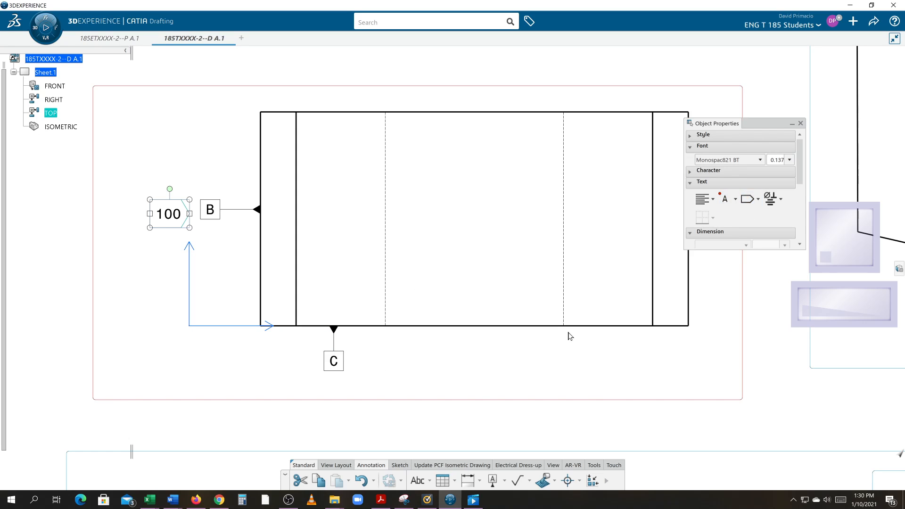
Add a text note reading 100 just left of the datum C label in the top view.
{"action": "left_click", "coordinate": [417, 480]}
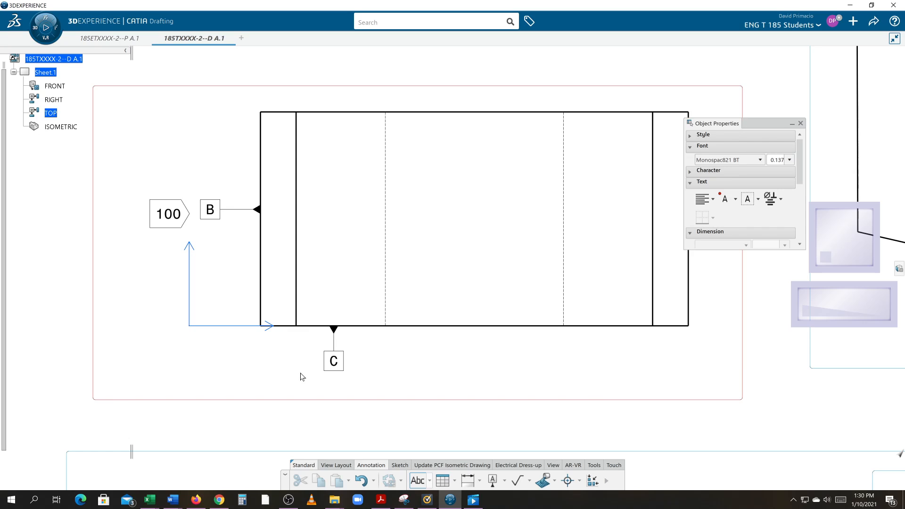
{"action": "left_click", "coordinate": [285, 361]}
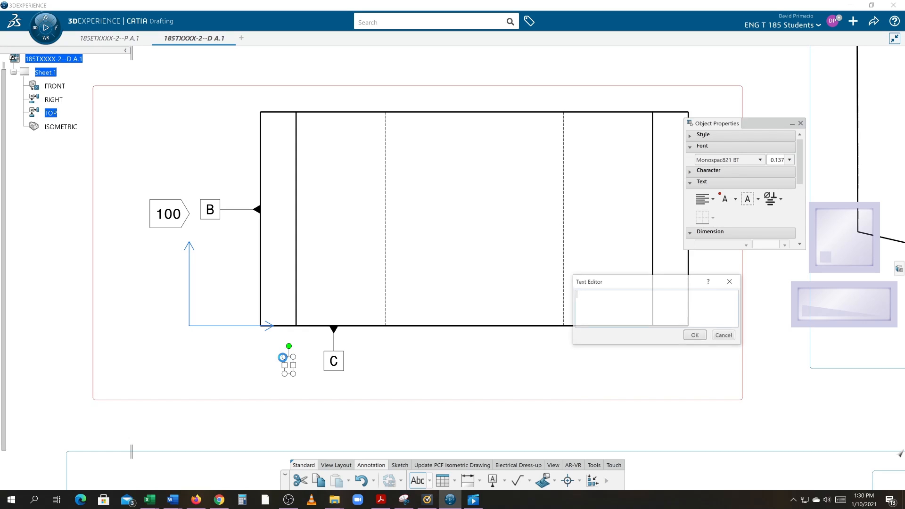
{"action": "type", "text": "100"}
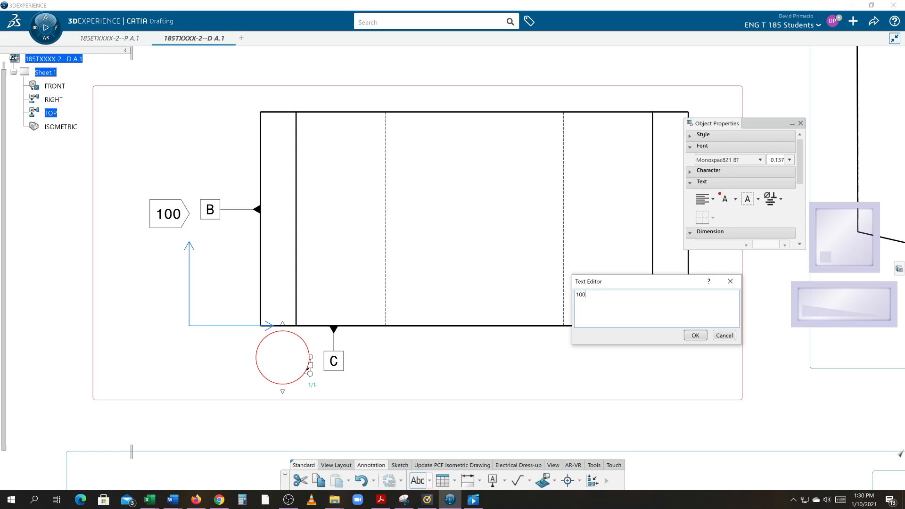
{"action": "key", "text": "Return"}
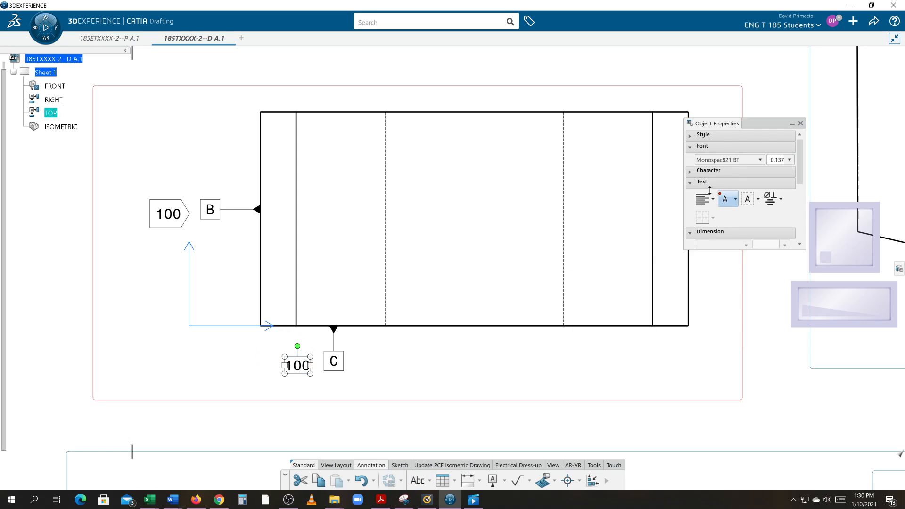
Give the 100 note beside the top view's datum C a variable Right Flag frame.
{"action": "left_click", "coordinate": [759, 199]}
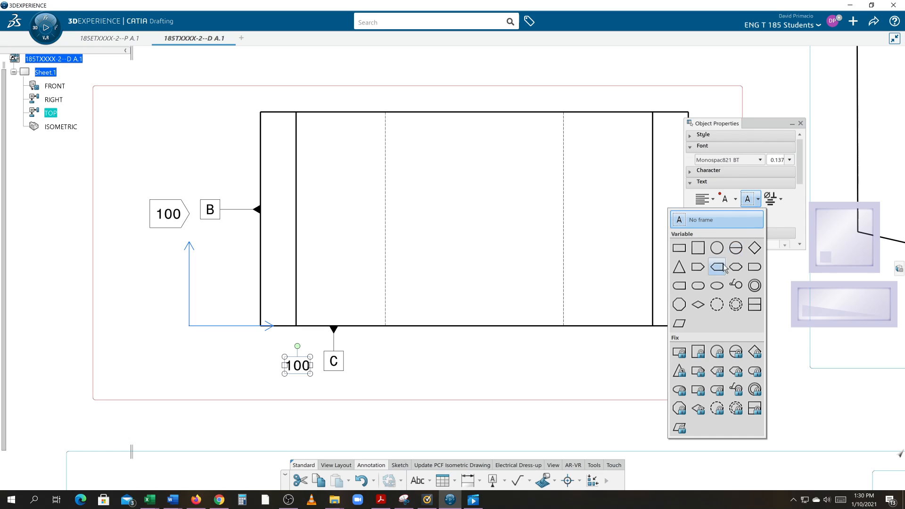
{"action": "left_click", "coordinate": [697, 268]}
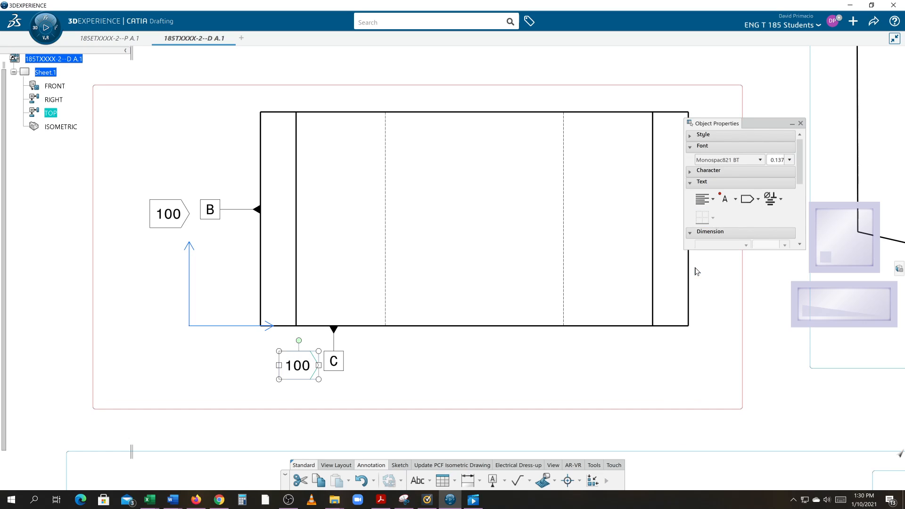
{"action": "left_click", "coordinate": [367, 443]}
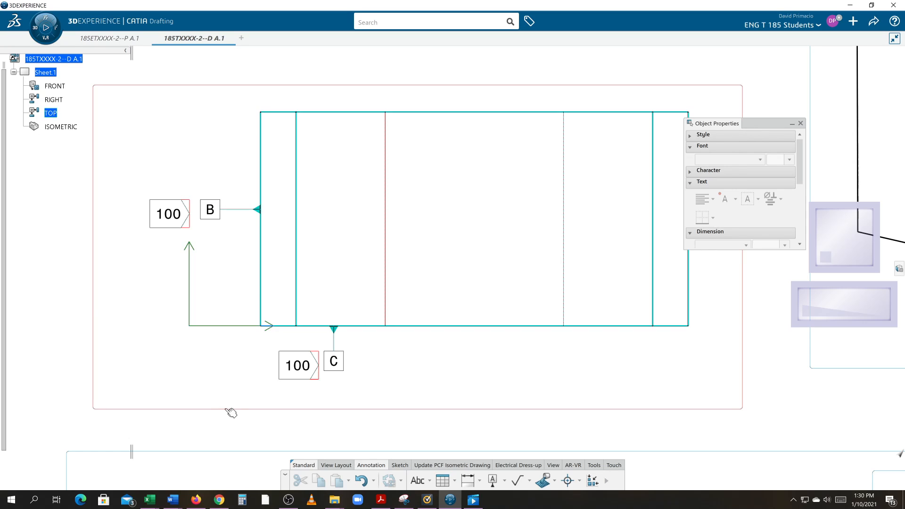
Nudge the flagged 100 notes in the top view so they line up with the datum C and B labels.
{"action": "double_click", "coordinate": [313, 375]}
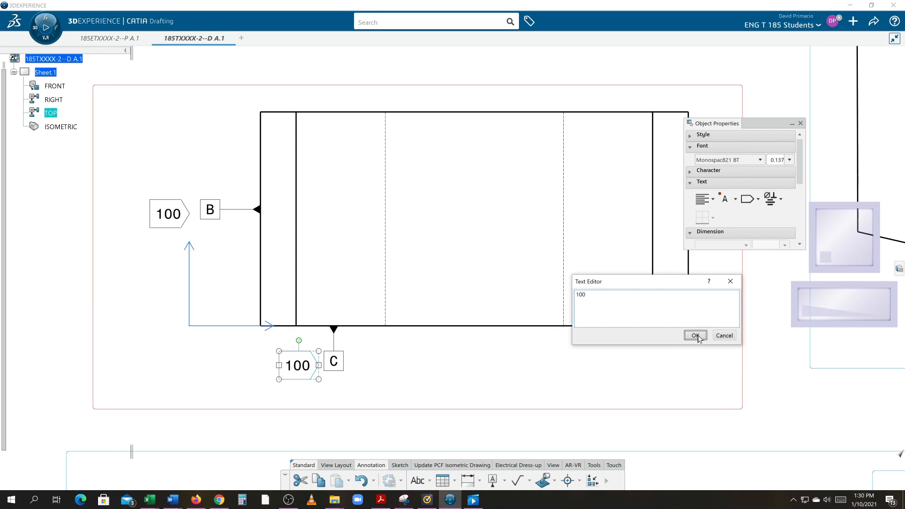
{"action": "left_click", "coordinate": [694, 334]}
{"action": "left_click", "coordinate": [610, 358]}
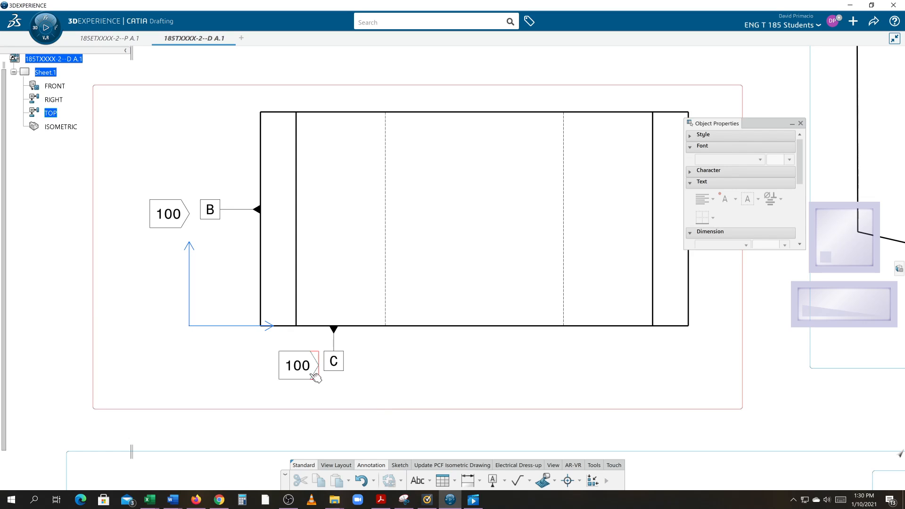
{"action": "left_click_drag", "start_coordinate": [312, 375], "coordinate": [311, 372]}
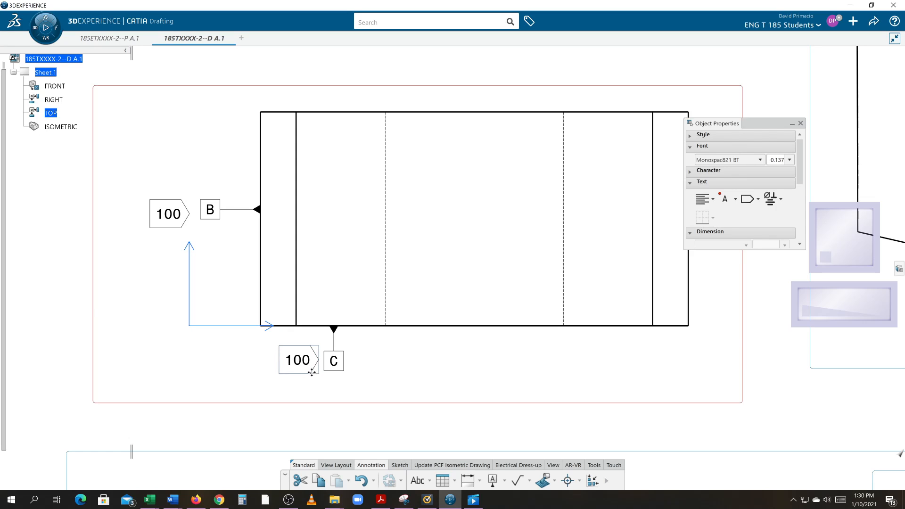
{"action": "left_click", "coordinate": [449, 380]}
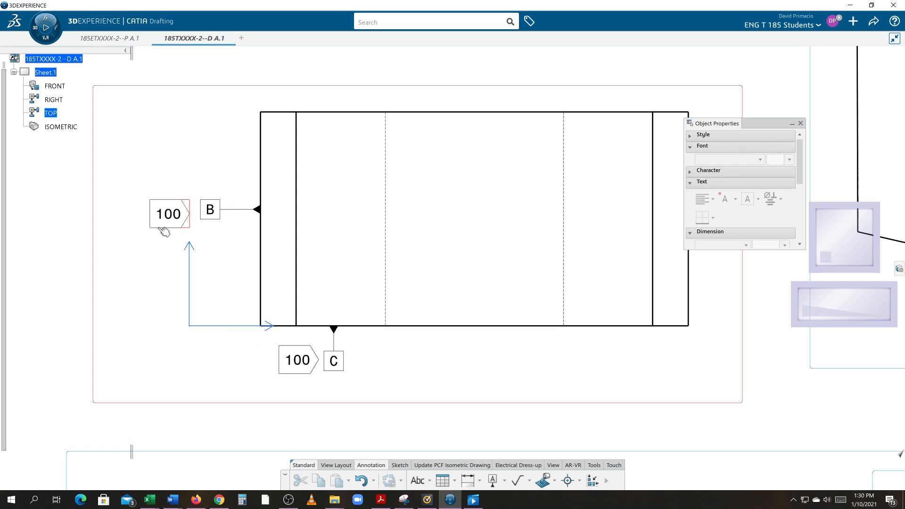
{"action": "left_click_drag", "start_coordinate": [159, 229], "coordinate": [162, 226]}
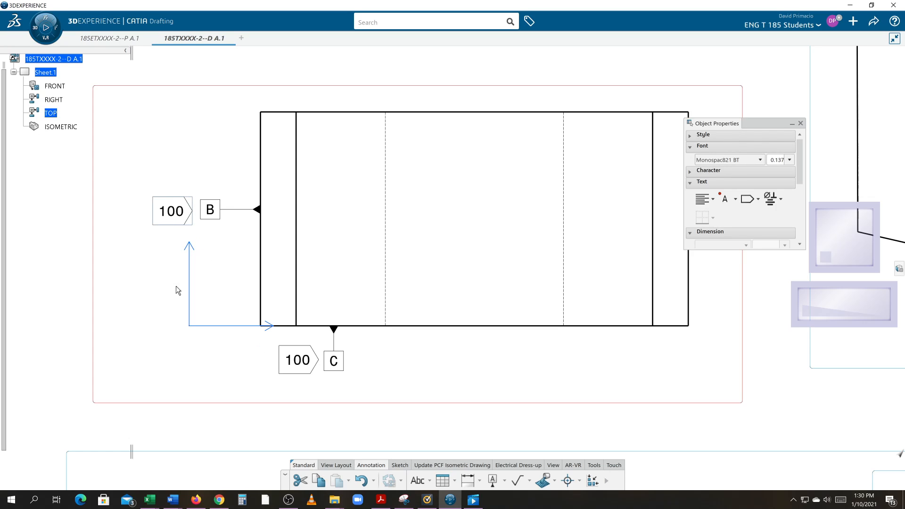
{"action": "left_click", "coordinate": [134, 330]}
Start a text with leader pointing at the isometric view's top rear edge, with its text placed above the part.
{"action": "mouse_move", "coordinate": [121, 330]}
{"action": "middle_mouse_down", "text": "ctrl"}
{"action": "mouse_move", "coordinate": [138, 385]}
{"action": "mouse_move", "coordinate": [173, 384]}
{"action": "mouse_move", "coordinate": [174, 376]}
{"action": "mouse_move", "coordinate": [443, 390]}
{"action": "mouse_move", "coordinate": [441, 376]}
{"action": "middle_mouse_up", "text": "ctrl"}
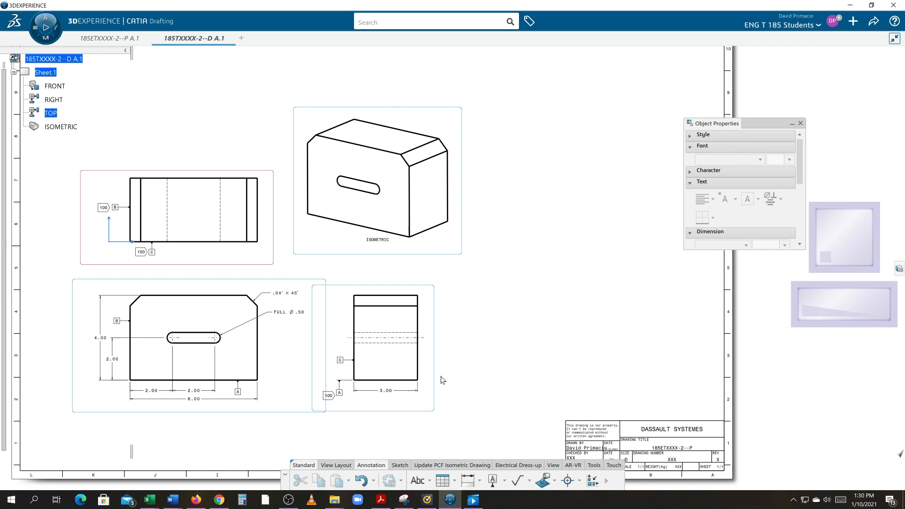
{"action": "mouse_move", "coordinate": [320, 292]}
{"action": "middle_mouse_down"}
{"action": "mouse_move", "coordinate": [400, 340]}
{"action": "mouse_move", "coordinate": [400, 323]}
{"action": "middle_mouse_up"}
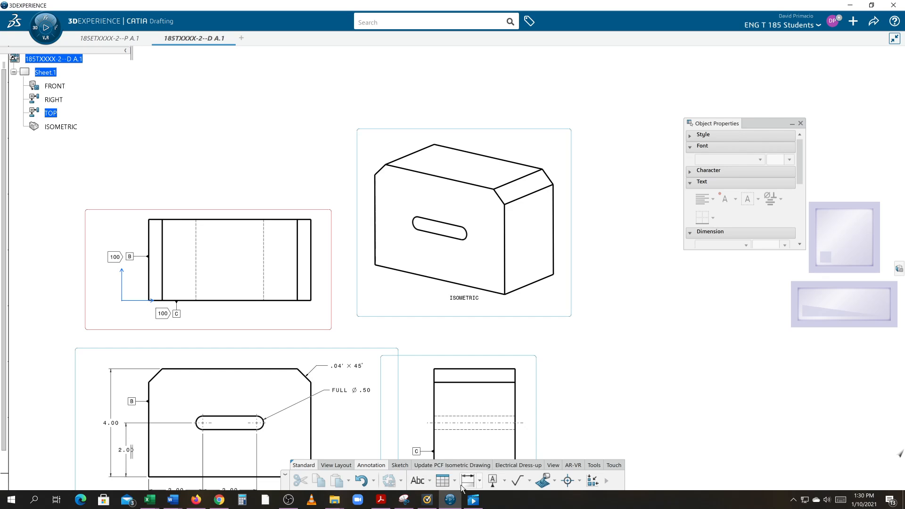
{"action": "left_click", "coordinate": [430, 482]}
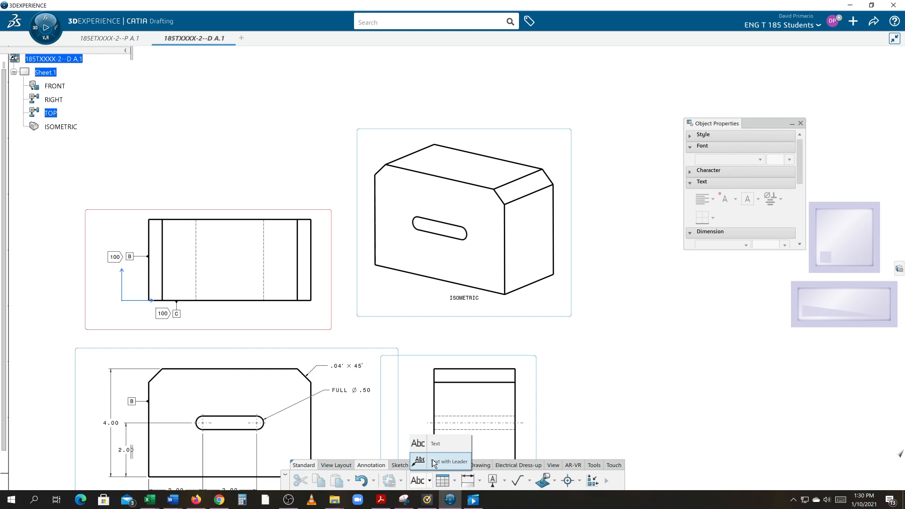
{"action": "left_click", "coordinate": [423, 460]}
{"action": "middle_click_drag", "start_coordinate": [387, 346], "coordinate": [392, 397]}
{"action": "middle_click_drag", "start_coordinate": [392, 396], "coordinate": [394, 375], "text": "ctrl"}
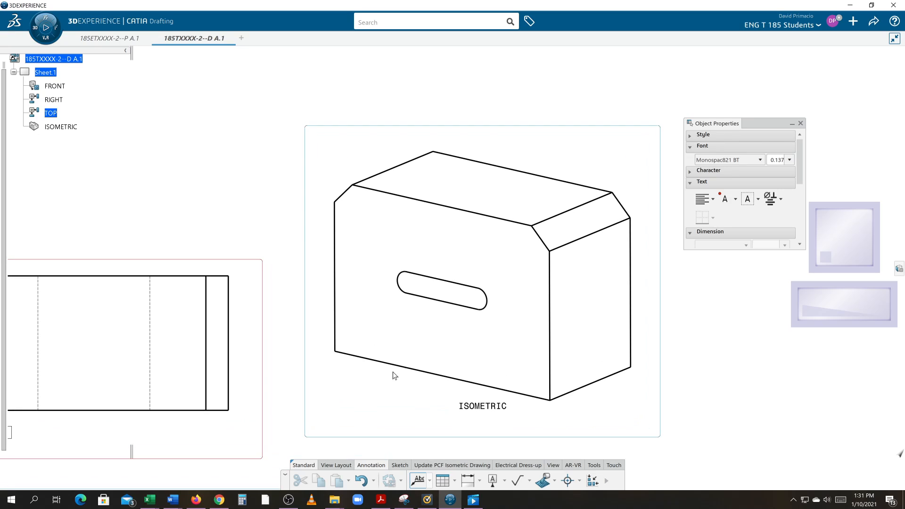
{"action": "left_click", "coordinate": [491, 165]}
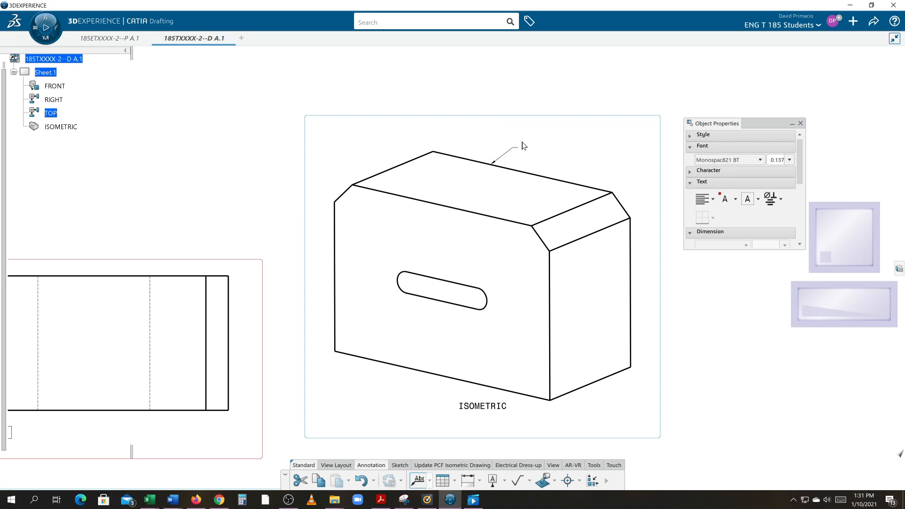
{"action": "middle_click_drag", "start_coordinate": [521, 140], "coordinate": [475, 145]}
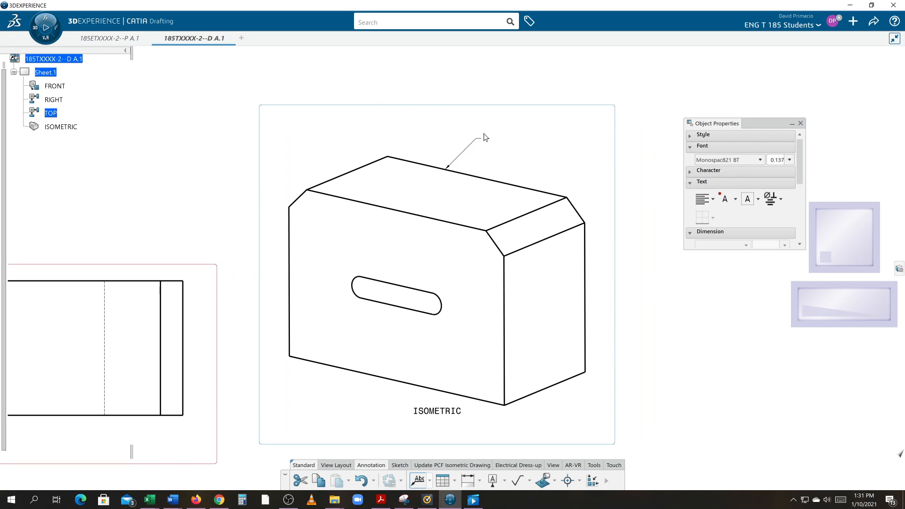
{"action": "left_click", "coordinate": [484, 135]}
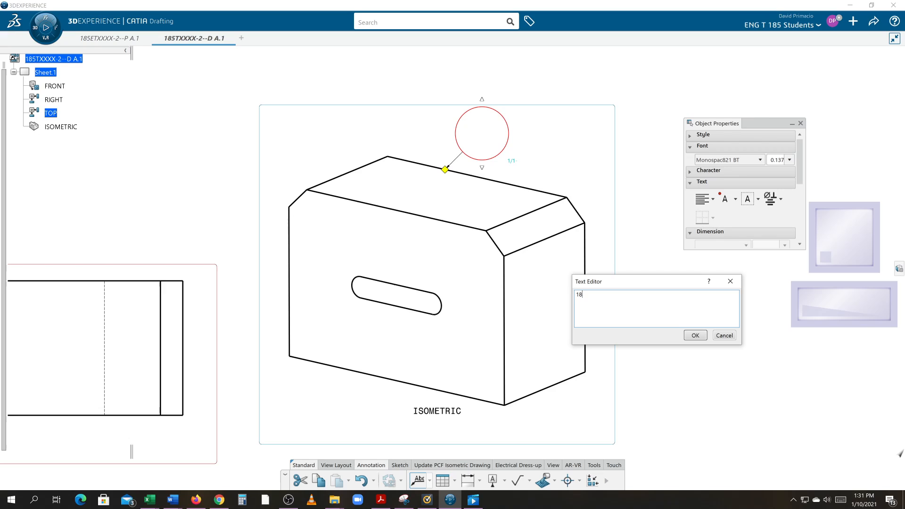
Enter 185ETXXXX-2 as the text of the isometric view's leader note.
{"action": "type", "text": "185et"}
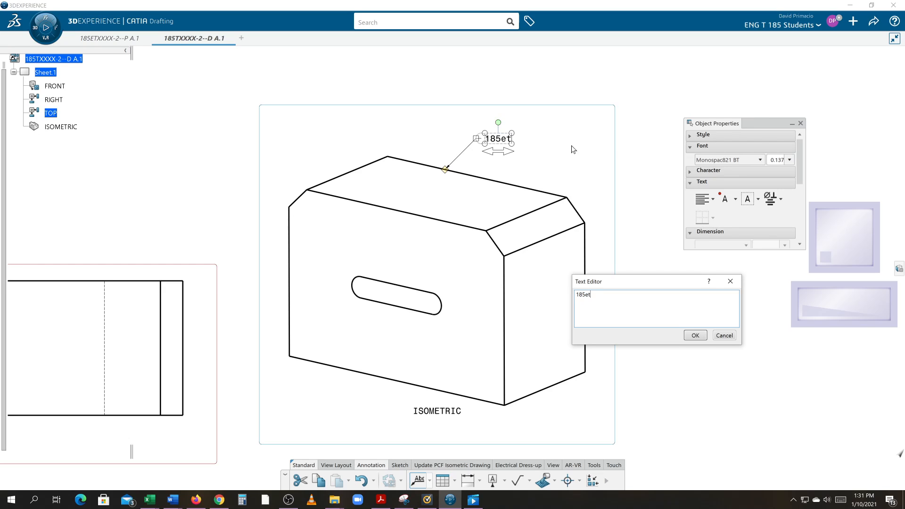
{"action": "key", "text": "BackSpace"}
{"action": "key", "text": "BackSpace"}
{"action": "type", "text": "ETXX"}
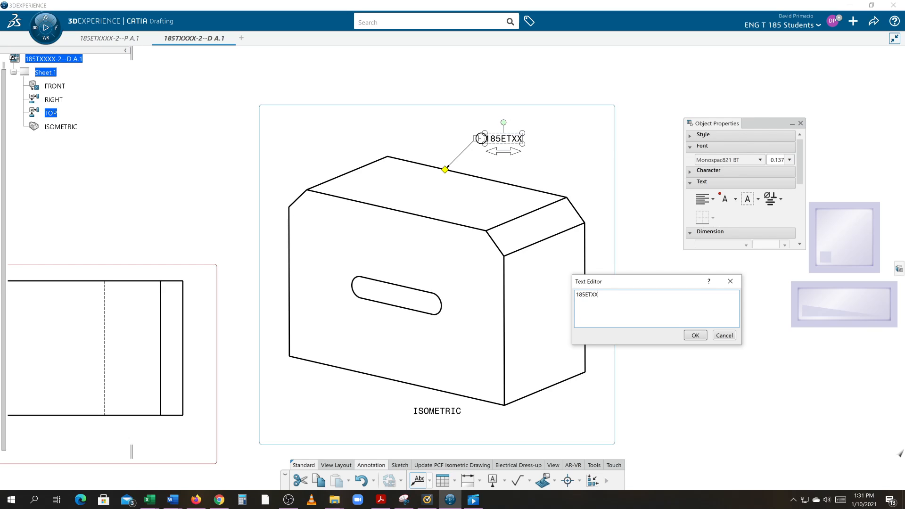
{"action": "type", "text": "XX-"}
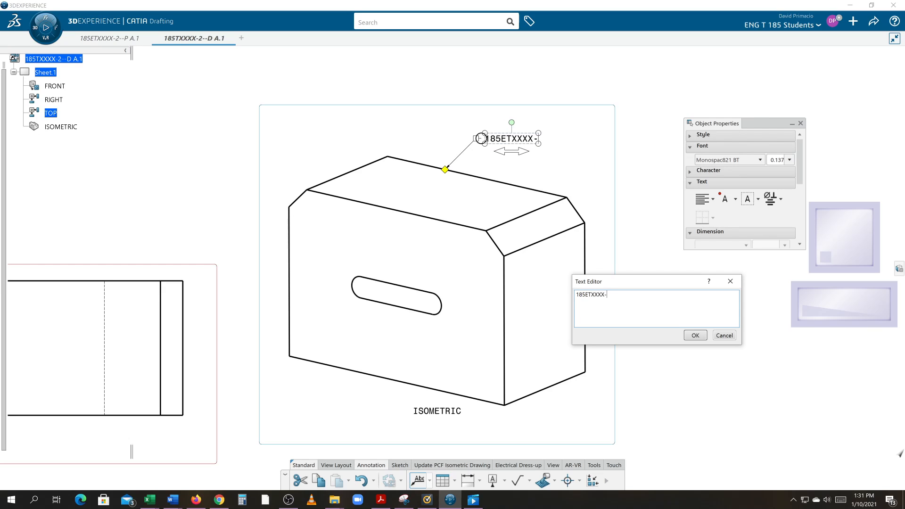
{"action": "type", "text": "2"}
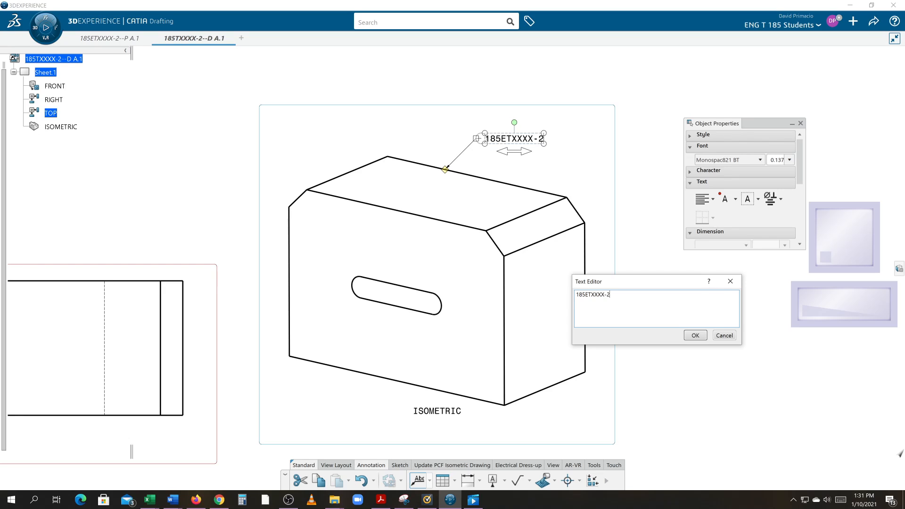
{"action": "left_click", "coordinate": [695, 336]}
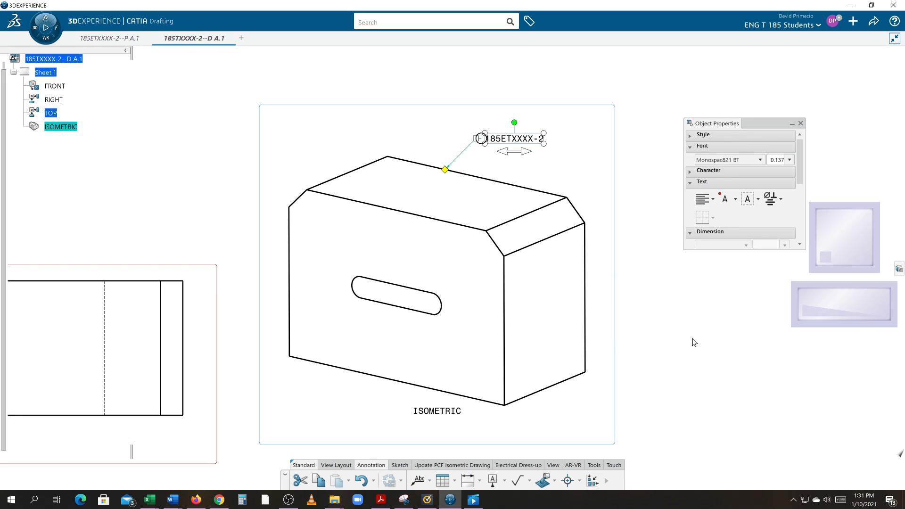
Move the ISOMETRIC label slightly down and to the left beneath the isometric view.
{"action": "scroll", "coordinate": [497, 387], "scroll_direction": "down", "scroll_amount": 1}
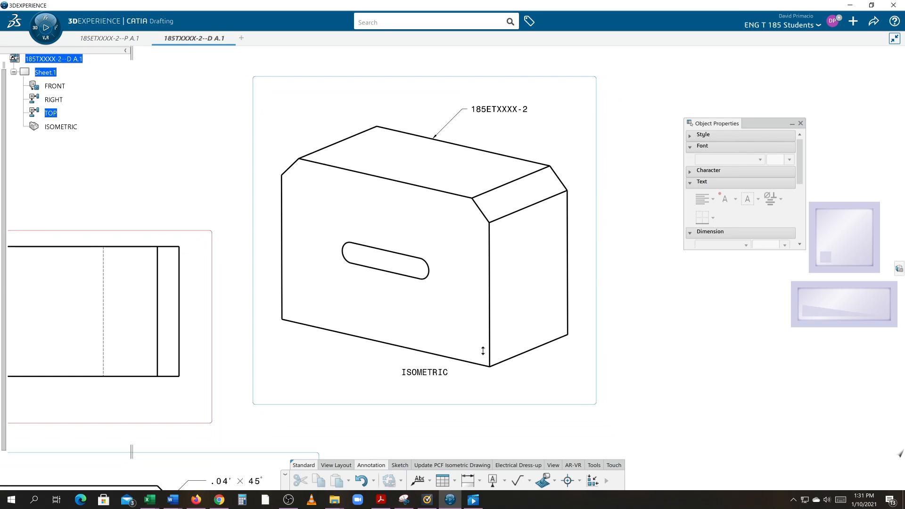
{"action": "middle_click_drag", "start_coordinate": [502, 389], "coordinate": [520, 344]}
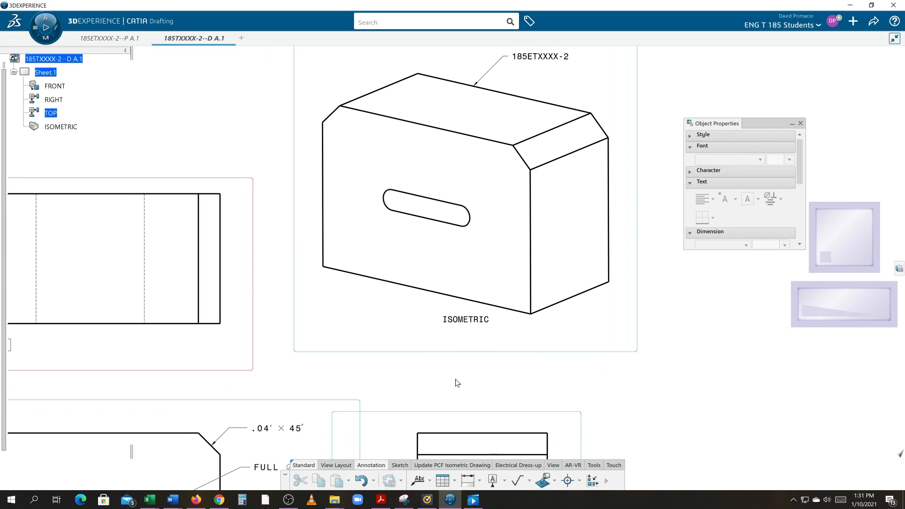
{"action": "left_click", "coordinate": [464, 321]}
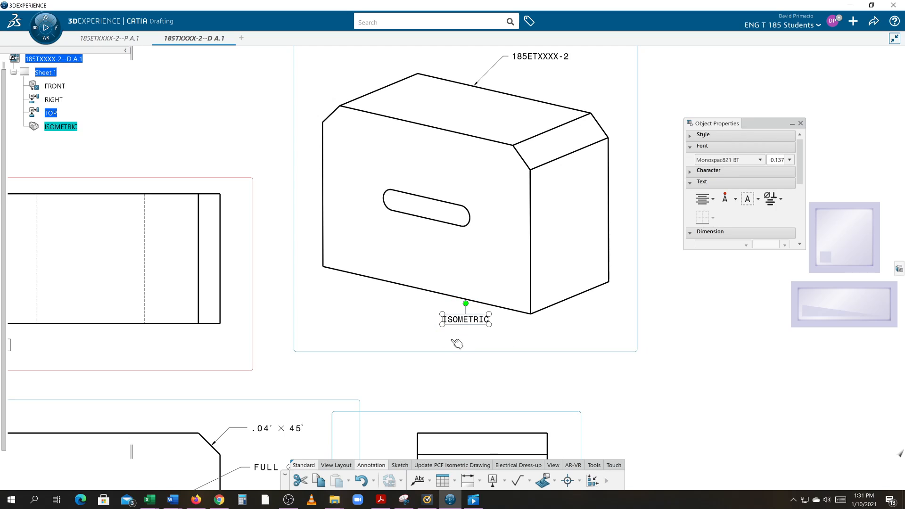
{"action": "left_click_drag", "start_coordinate": [467, 323], "coordinate": [447, 332]}
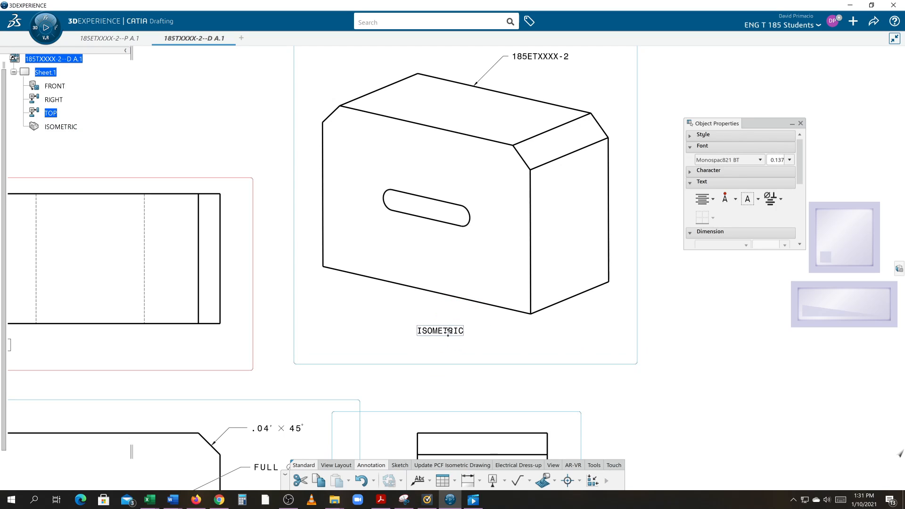
Change the label beneath the isometric view to read -1 ISOMETRIC VIEW.
{"action": "double_click", "coordinate": [440, 330]}
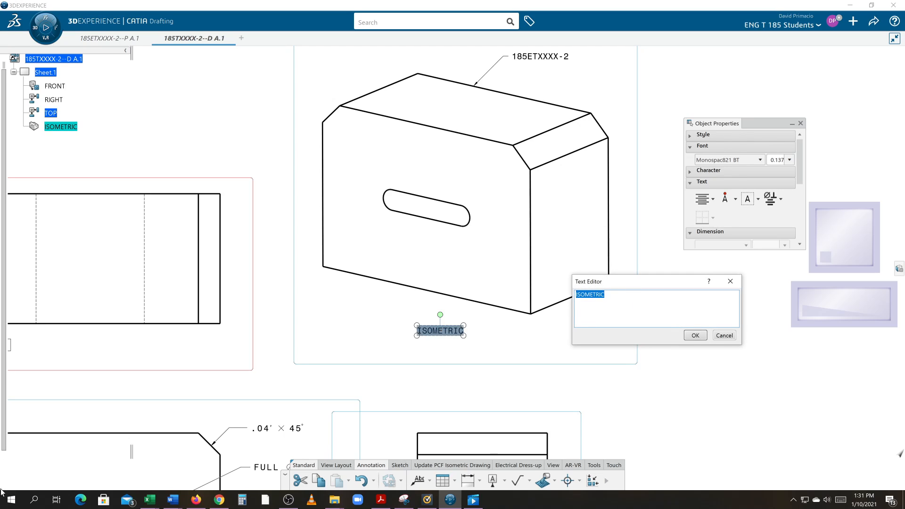
{"action": "key", "text": "End"}
{"action": "type", "text": "VIEW"}
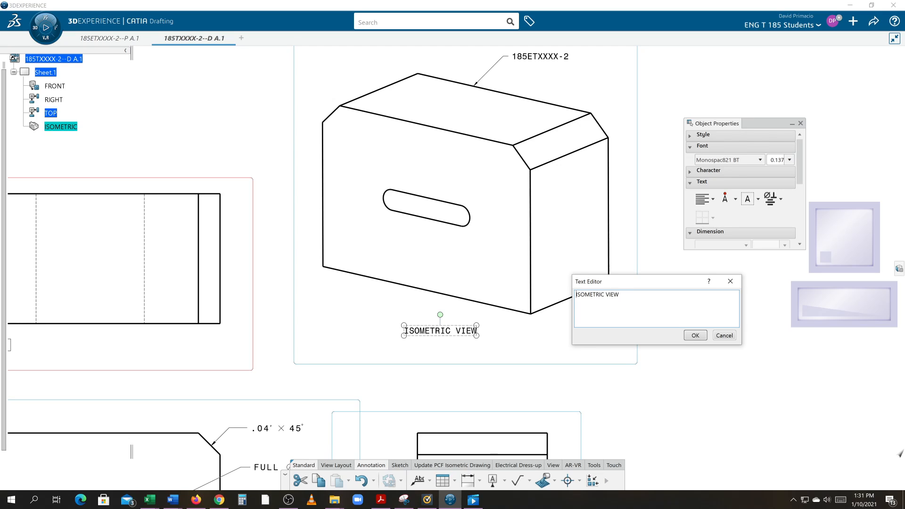
{"action": "type", "text": "1"}
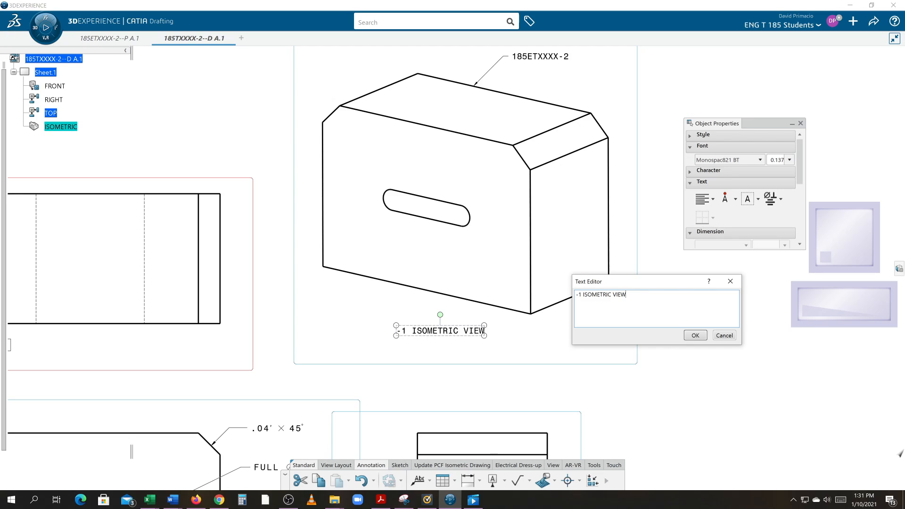
Add ENGINEERING REF ONLY as a second line of the isometric view label.
{"action": "key", "text": "Return"}
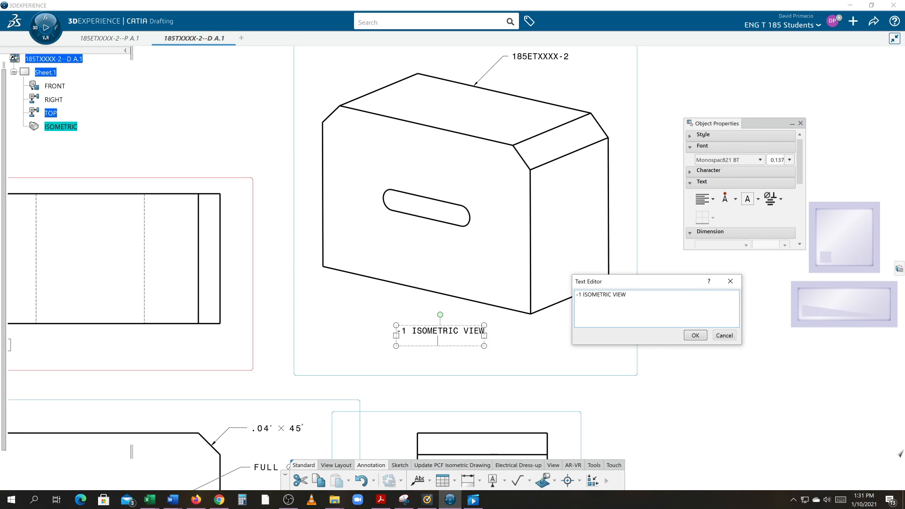
{"action": "type", "text": "ENG ISO VIEW"}
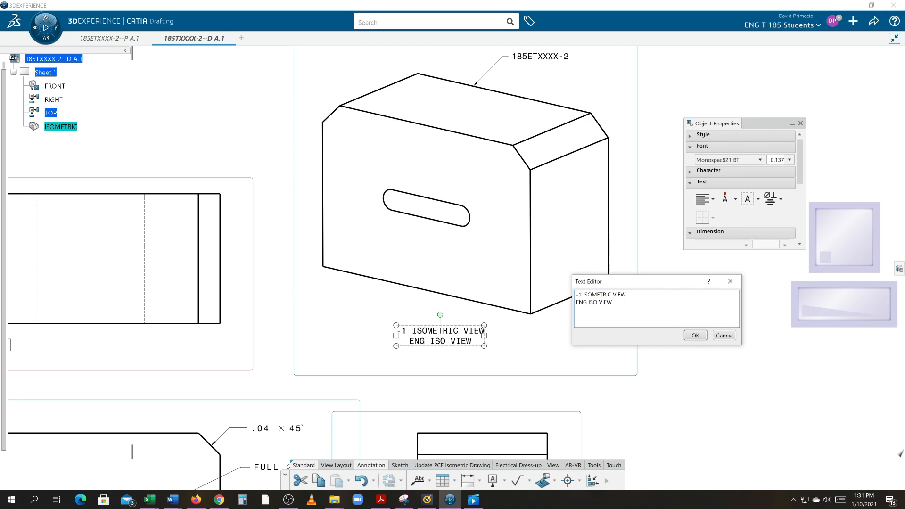
{"action": "key", "text": "BackSpace"}
{"action": "key", "text": "BackSpace"}
{"action": "key", "text": "BackSpace"}
{"action": "key", "text": "BackSpace"}
{"action": "key", "text": "BackSpace"}
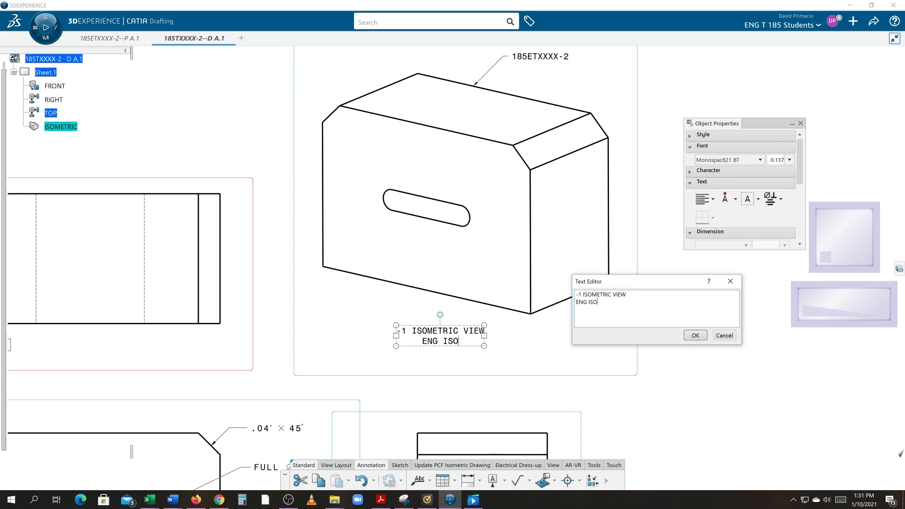
{"action": "key", "text": "BackSpace"}
{"action": "key", "text": "BackSpace"}
{"action": "key", "text": "BackSpace"}
{"action": "type", "text": "REF ONLY"}
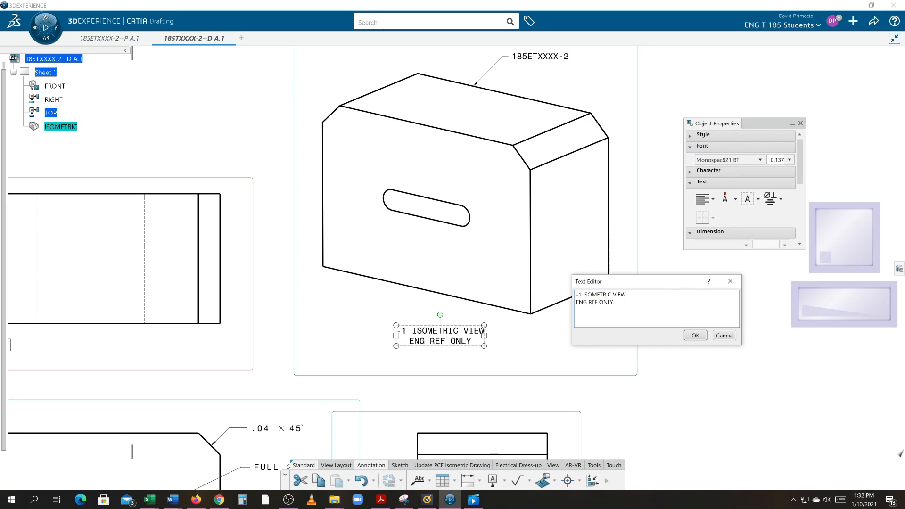
{"action": "key", "text": "BackSpace"}
{"action": "key", "text": "BackSpace"}
{"action": "key", "text": "BackSpace"}
{"action": "key", "text": "BackSpace"}
{"action": "key", "text": "BackSpace"}
{"action": "key", "text": "BackSpace"}
{"action": "key", "text": "BackSpace"}
{"action": "type", "text": "GINEERING REF ONL"}
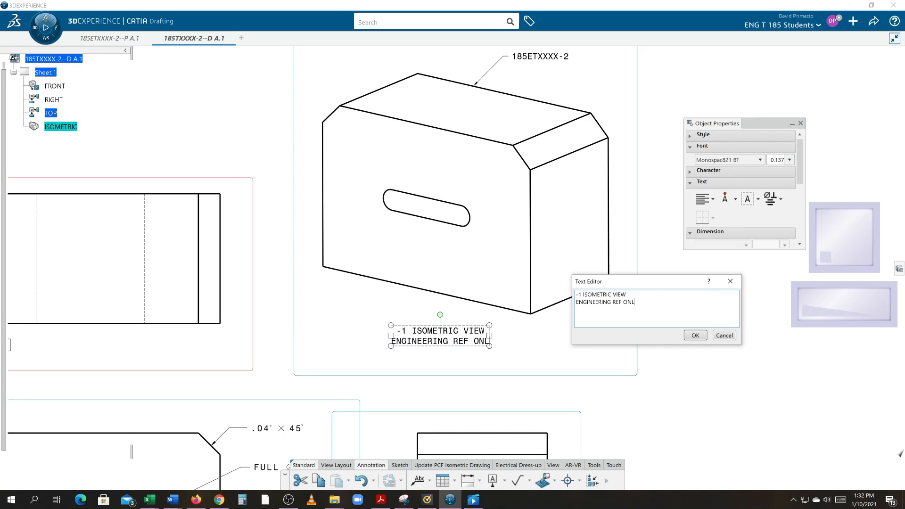
{"action": "type", "text": "Y"}
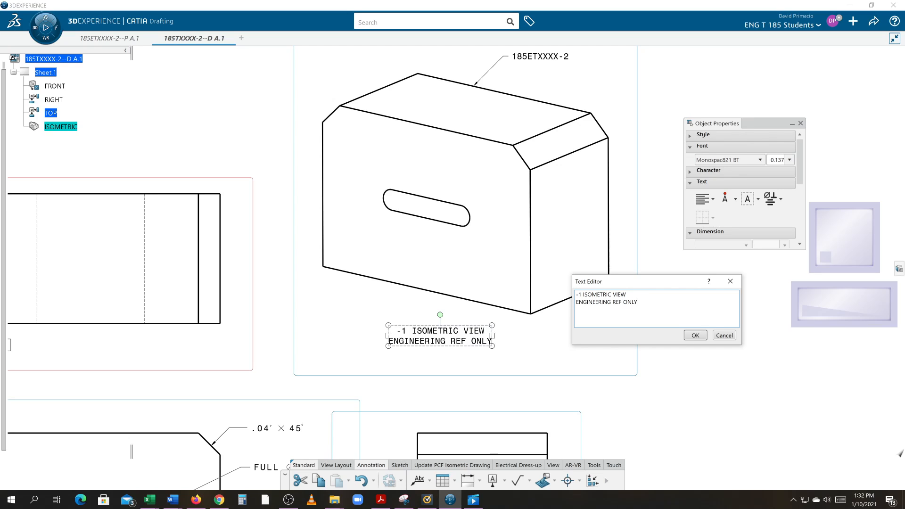
Add SCALE NONE as a third line of the isometric view label.
{"action": "key", "text": "Return"}
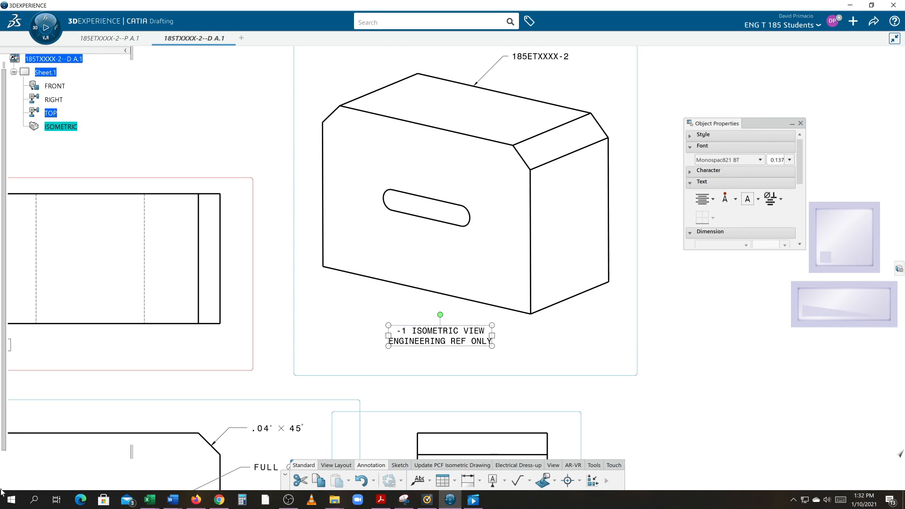
{"action": "double_click", "coordinate": [414, 340]}
{"action": "left_click", "coordinate": [581, 295]}
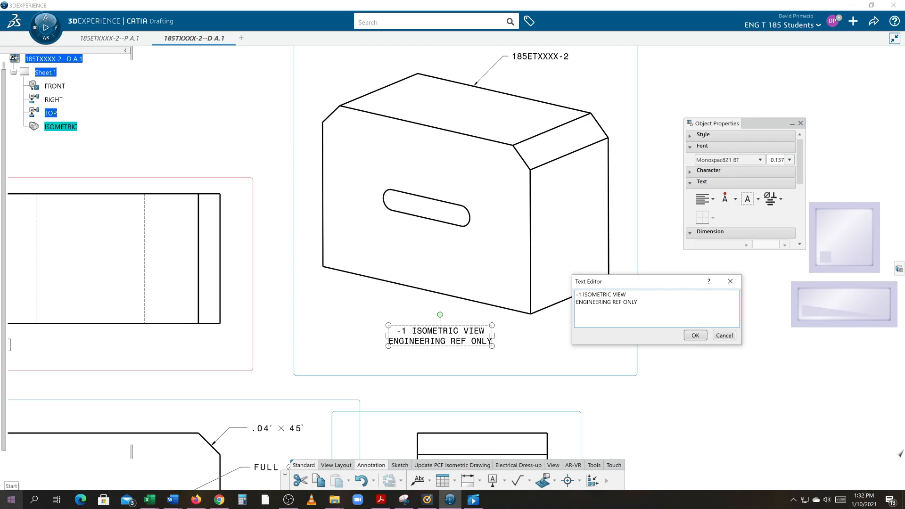
{"action": "key", "text": "Return"}
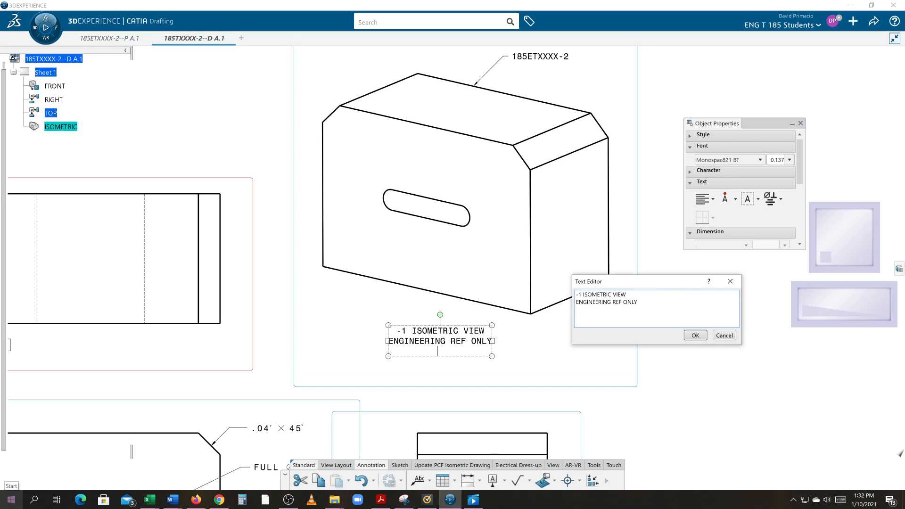
{"action": "type", "text": "SCLAWE"}
{"action": "key", "text": "BackSpace"}
{"action": "type", "text": "ALE"}
{"action": "key", "text": "BackSpace"}
{"action": "key", "text": "BackSpace"}
{"action": "type", "text": "CLASE"}
{"action": "key", "text": "BackSpace"}
{"action": "key", "text": "BackSpace"}
{"action": "key", "text": "BackSpace"}
{"action": "key", "text": "BackSpace"}
{"action": "type", "text": "ALE NONE"}
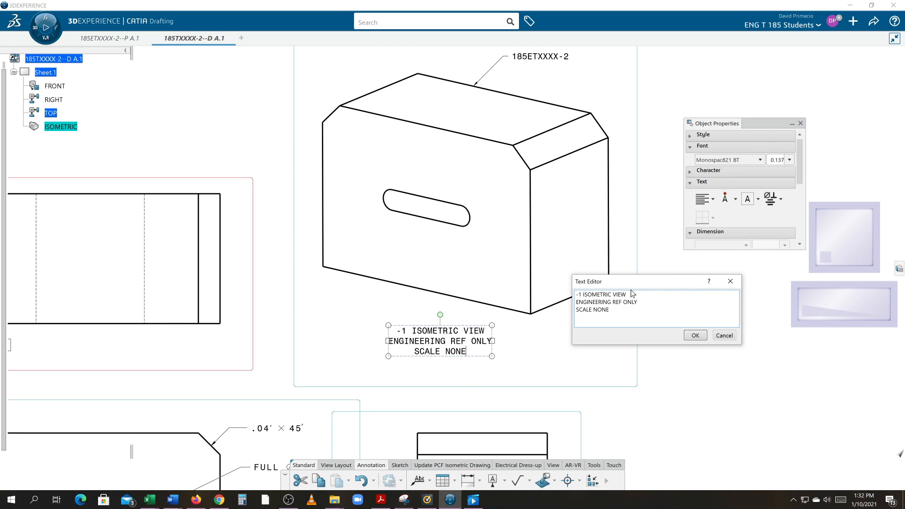
Set the font size of the label's -1 ISOMETRIC VIEW line to 0.276 in and finish the text edit.
{"action": "left_click_drag", "start_coordinate": [625, 294], "coordinate": [576, 294]}
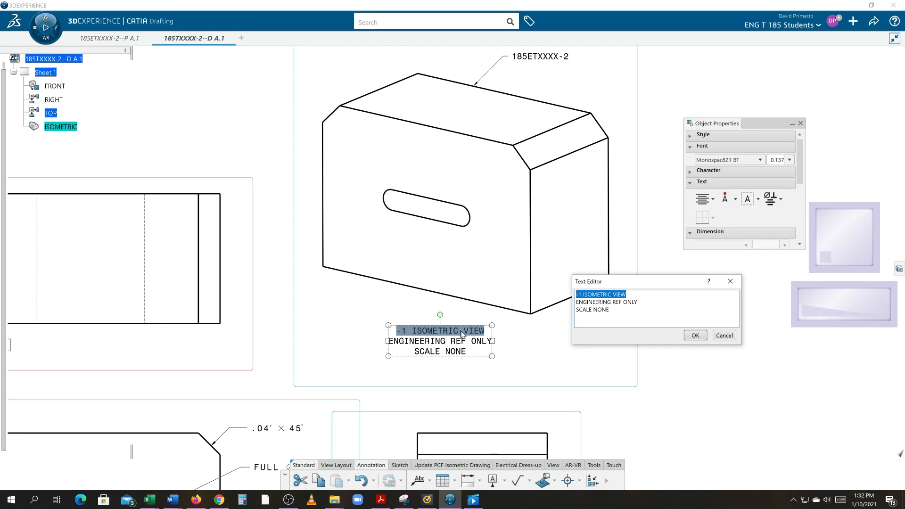
{"action": "right_click", "coordinate": [440, 332]}
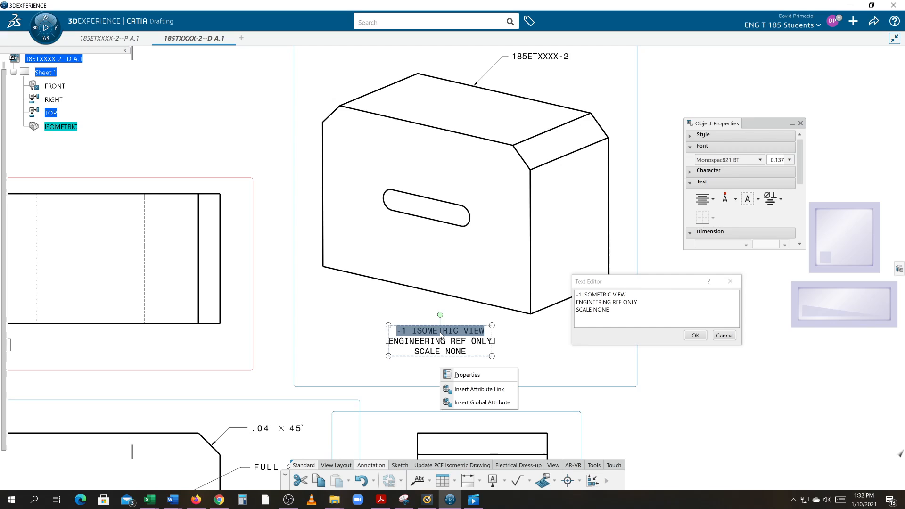
{"action": "left_click", "coordinate": [459, 375]}
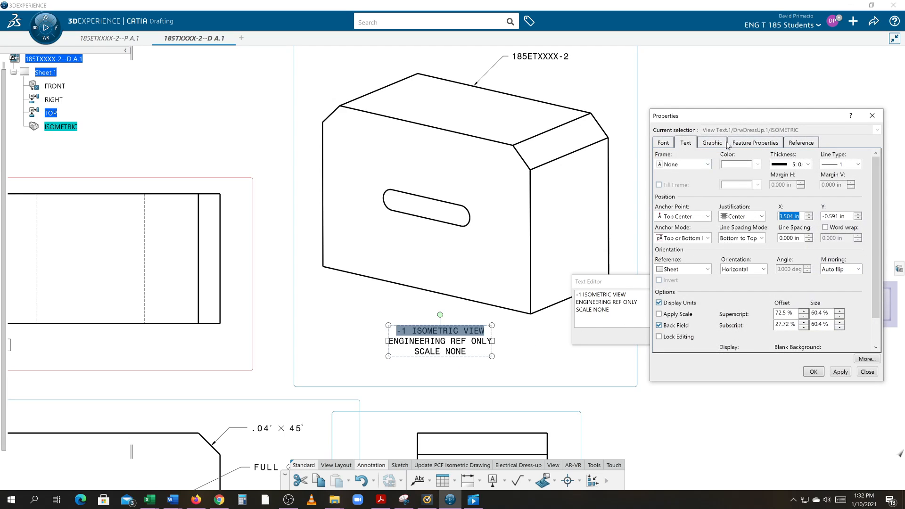
{"action": "left_click", "coordinate": [663, 143]}
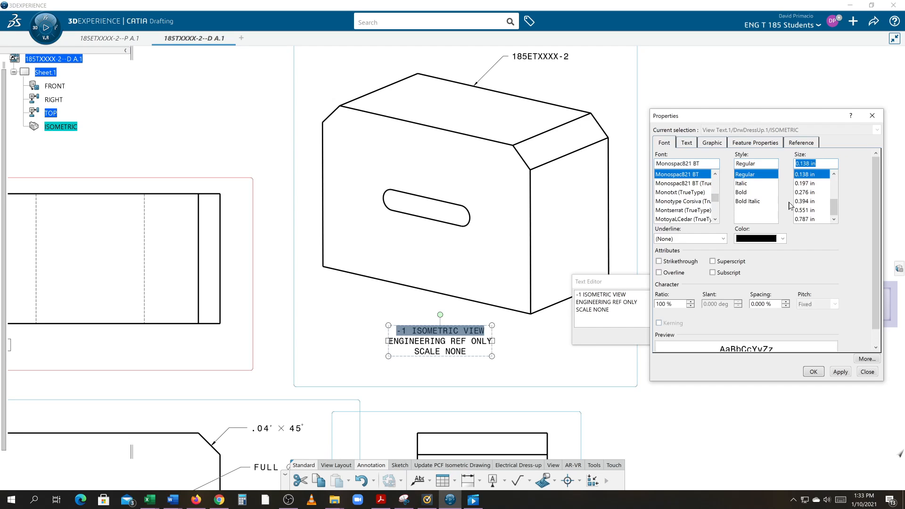
{"action": "left_click", "coordinate": [805, 192]}
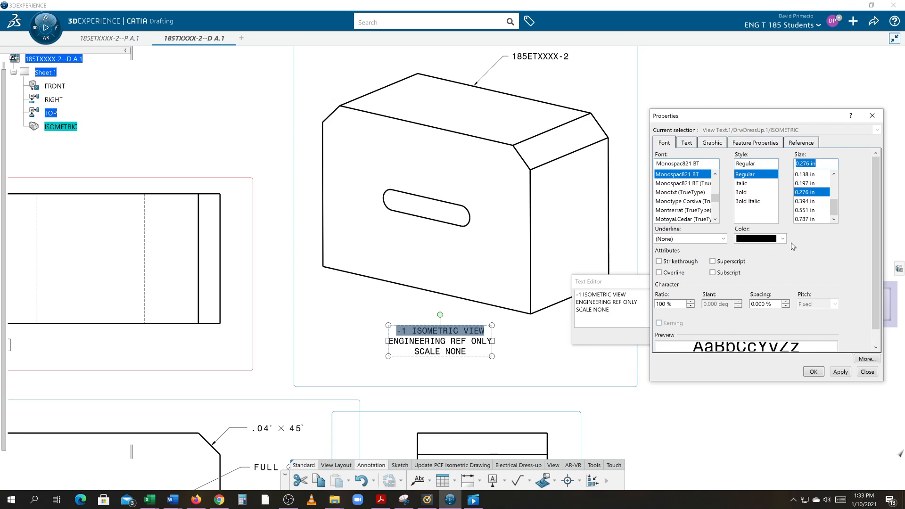
{"action": "left_click", "coordinate": [840, 372]}
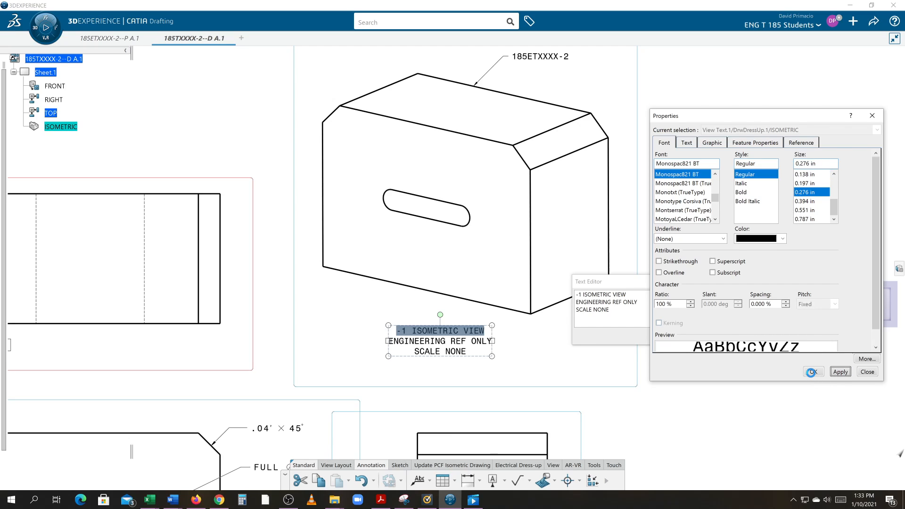
{"action": "left_click", "coordinate": [813, 373]}
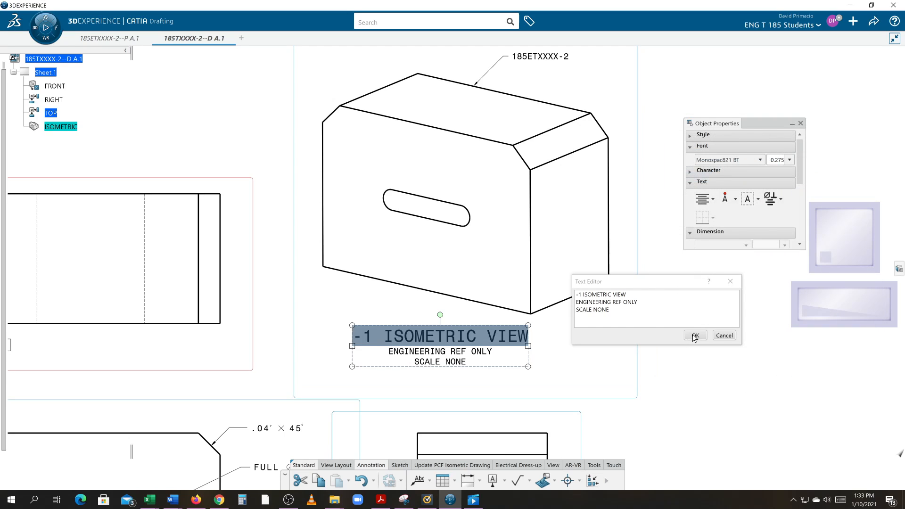
{"action": "left_click", "coordinate": [695, 335]}
Try a higher position for the top view above the front view, and move it back down.
{"action": "mouse_move", "coordinate": [568, 363]}
{"action": "middle_mouse_down"}
{"action": "mouse_move", "coordinate": [645, 338]}
{"action": "mouse_move", "coordinate": [663, 263]}
{"action": "mouse_move", "coordinate": [657, 244]}
{"action": "middle_mouse_up"}
{"action": "scroll", "coordinate": [645, 337], "scroll_direction": "down", "scroll_amount": 1}
{"action": "middle_click_drag", "start_coordinate": [430, 419], "coordinate": [487, 309]}
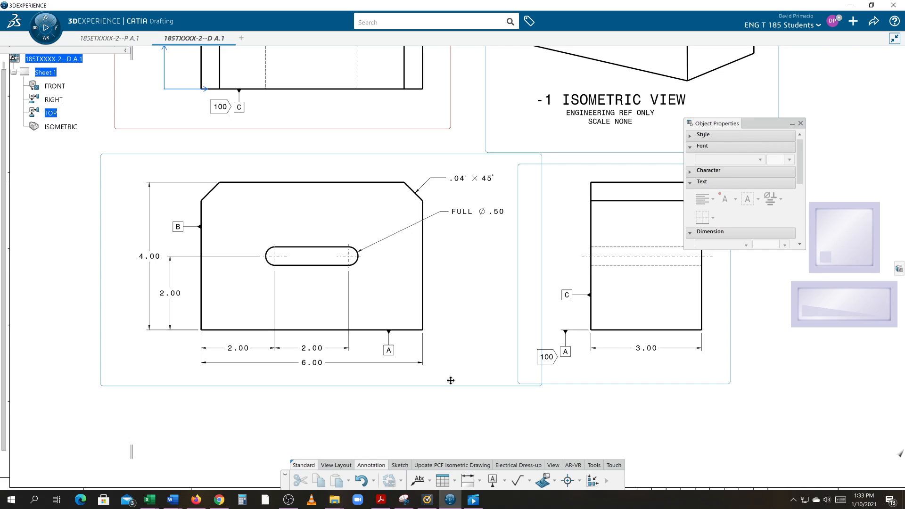
{"action": "middle_click_drag", "start_coordinate": [451, 380], "coordinate": [452, 396]}
{"action": "mouse_move", "coordinate": [414, 241]}
{"action": "middle_mouse_down"}
{"action": "mouse_move", "coordinate": [429, 250]}
{"action": "mouse_move", "coordinate": [444, 326]}
{"action": "mouse_move", "coordinate": [448, 320]}
{"action": "middle_mouse_up"}
{"action": "mouse_move", "coordinate": [177, 187]}
{"action": "middle_mouse_down"}
{"action": "mouse_move", "coordinate": [271, 304]}
{"action": "mouse_move", "coordinate": [415, 307]}
{"action": "mouse_move", "coordinate": [366, 267]}
{"action": "mouse_move", "coordinate": [370, 286]}
{"action": "middle_mouse_up"}
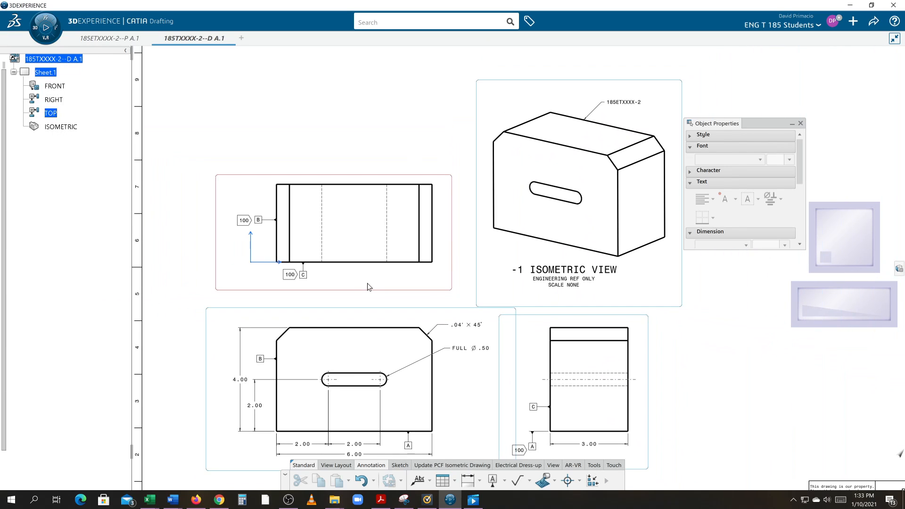
{"action": "left_click", "coordinate": [436, 291]}
{"action": "left_click_drag", "start_coordinate": [437, 292], "coordinate": [433, 261]}
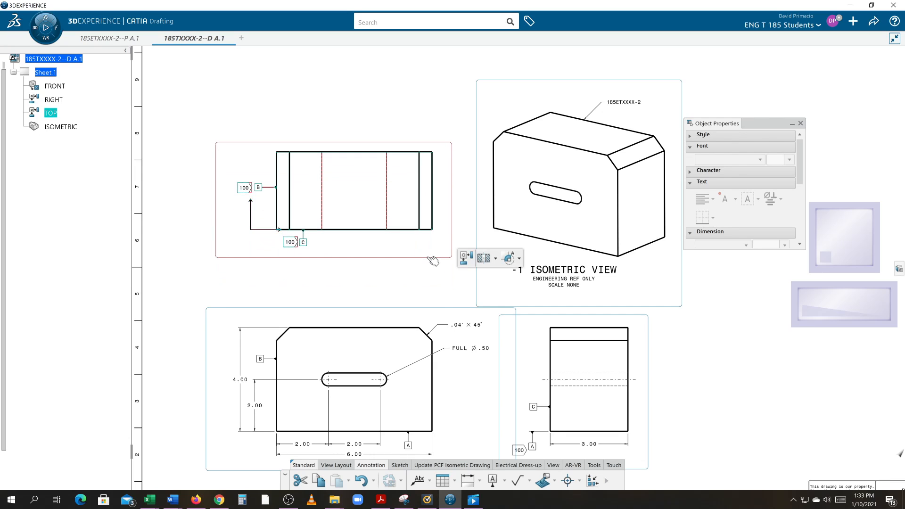
{"action": "left_click", "coordinate": [412, 262]}
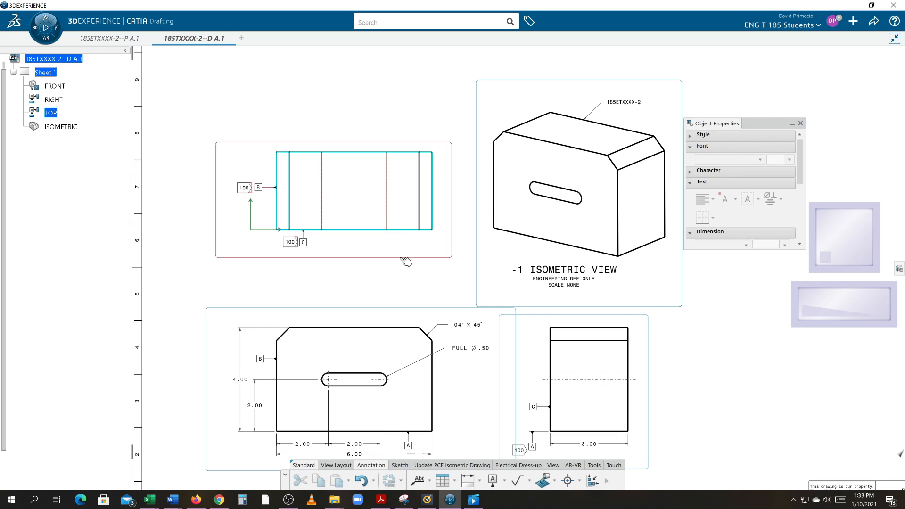
{"action": "left_click_drag", "start_coordinate": [406, 262], "coordinate": [405, 294]}
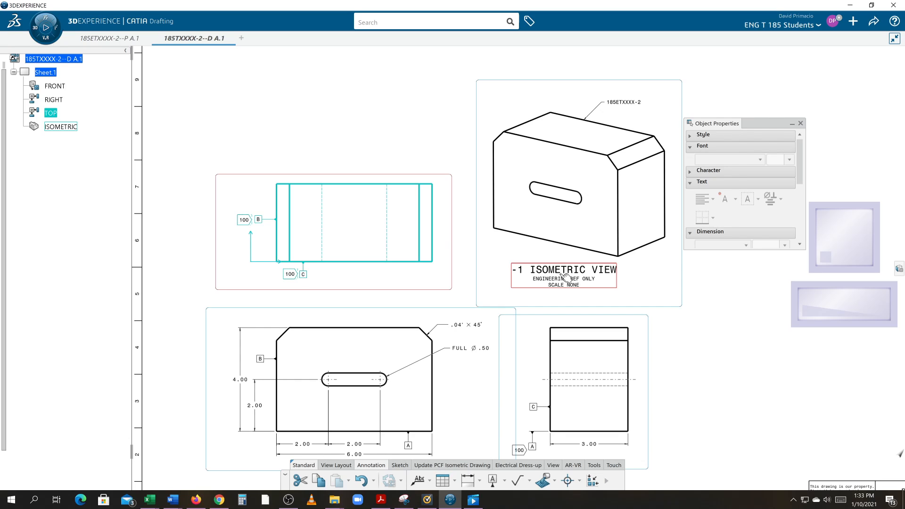
{"action": "left_click", "coordinate": [447, 296]}
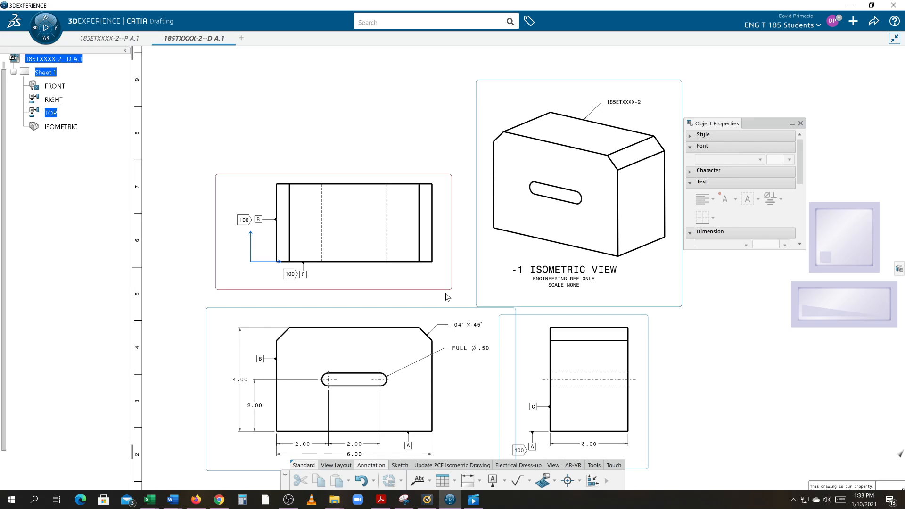
Move the top view slightly up to widen the gap above the front view.
{"action": "scroll", "coordinate": [404, 293], "scroll_direction": "up", "scroll_amount": 4}
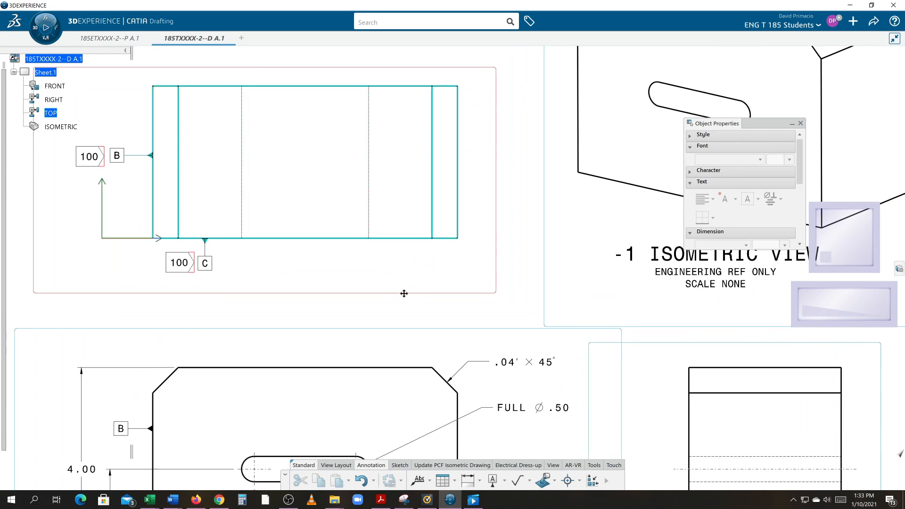
{"action": "scroll", "coordinate": [404, 293], "scroll_direction": "up", "scroll_amount": 2}
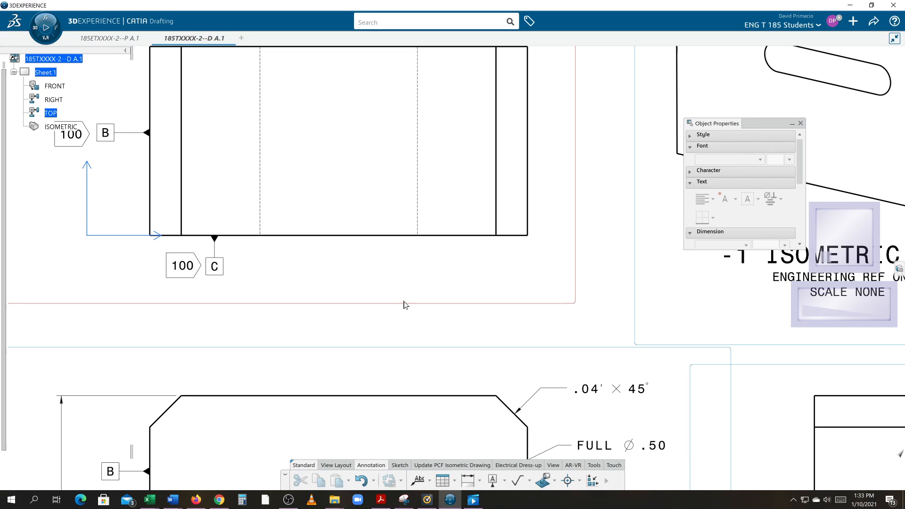
{"action": "left_click_drag", "start_coordinate": [404, 305], "coordinate": [409, 290]}
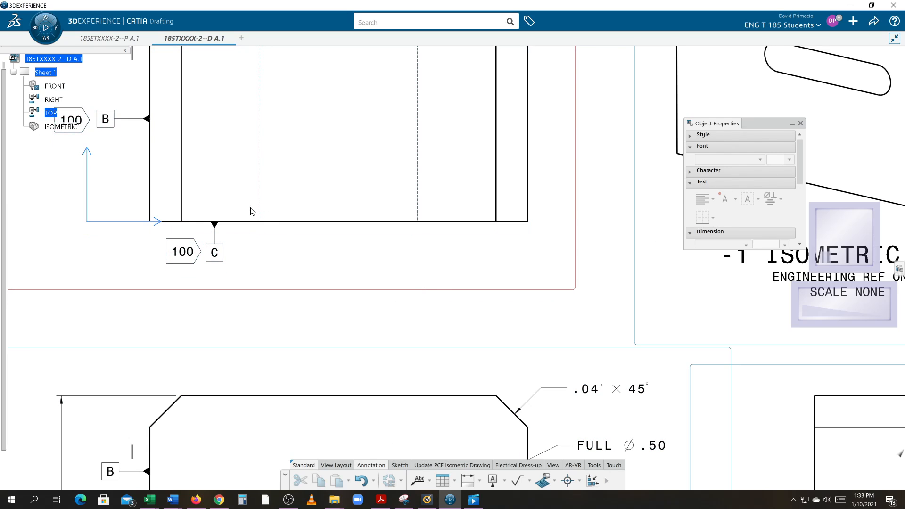
Add a text label below the top view reading -2 PRINCIPLE VIEW with SCALE 1:1 on the second line.
{"action": "middle_click_drag", "start_coordinate": [250, 211], "coordinate": [312, 294]}
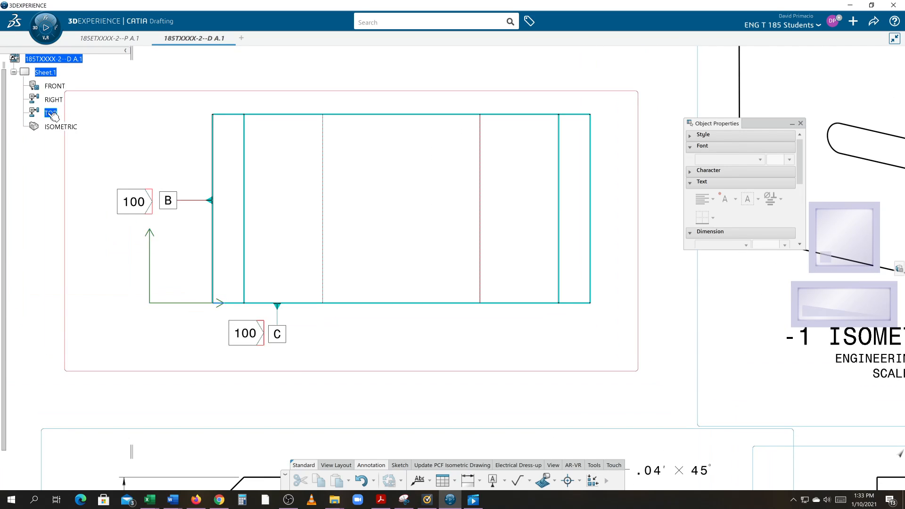
{"action": "left_click", "coordinate": [429, 481]}
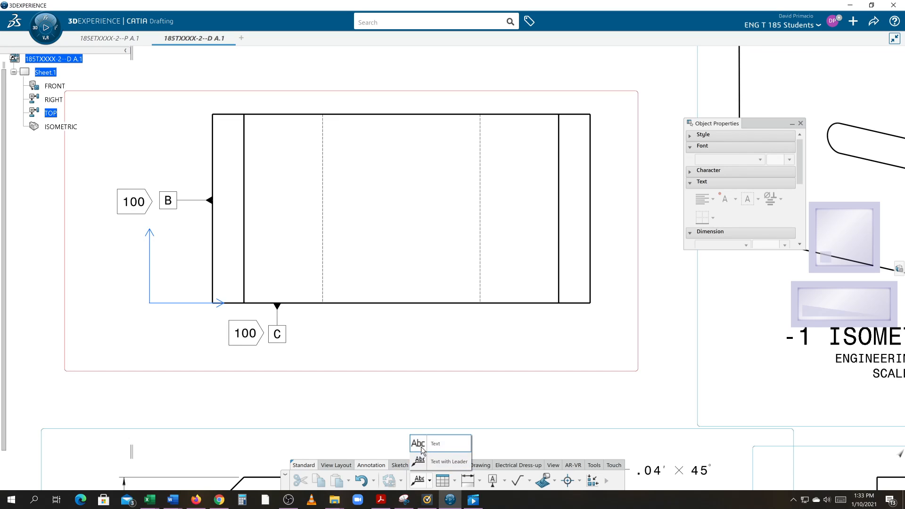
{"action": "left_click", "coordinate": [421, 448]}
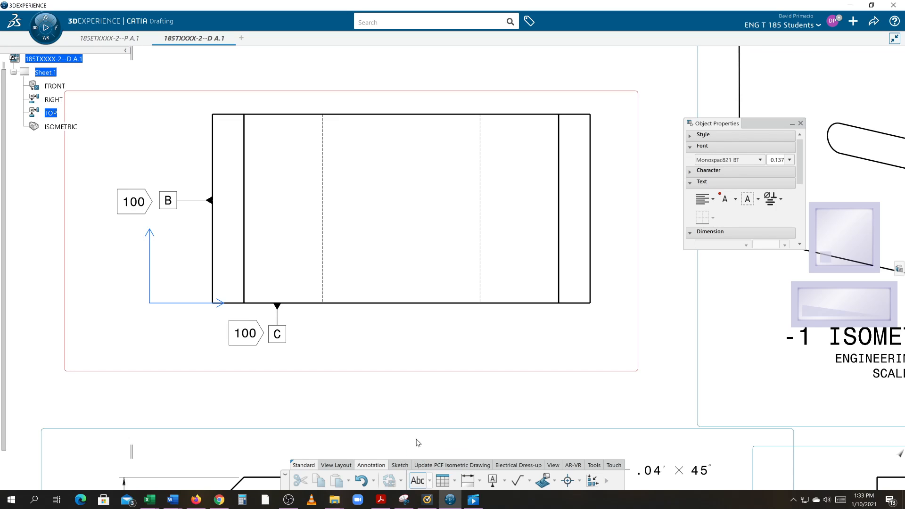
{"action": "left_click", "coordinate": [334, 356]}
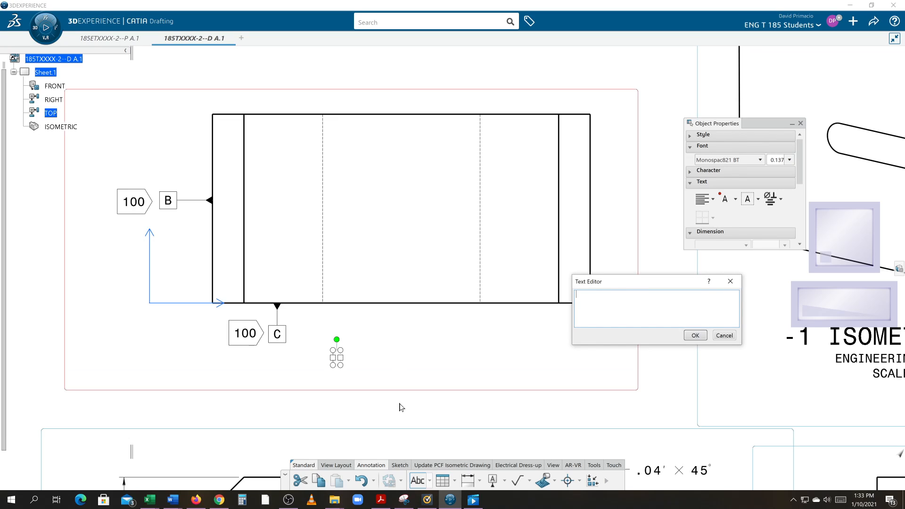
{"action": "type", "text": "-2 PRINCILP"}
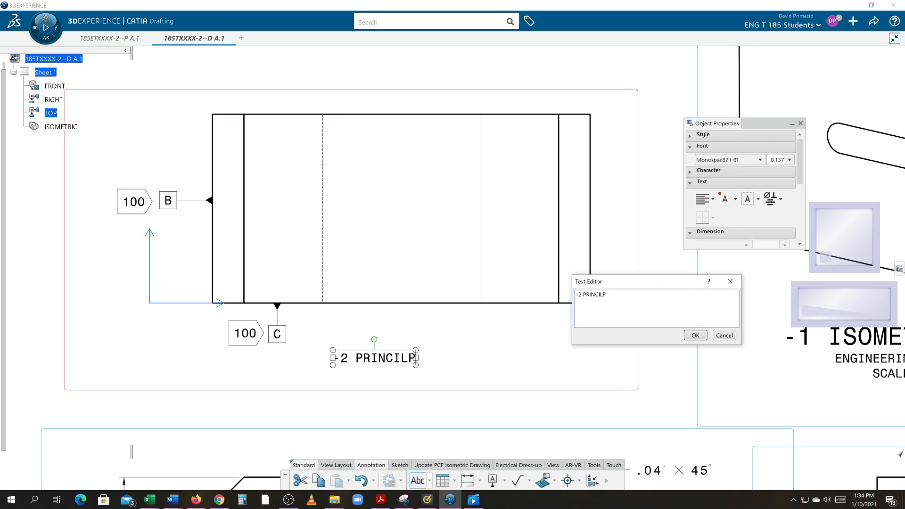
{"action": "key", "text": "BackSpace"}
{"action": "key", "text": "BackSpace"}
{"action": "type", "text": "PLE VIEW"}
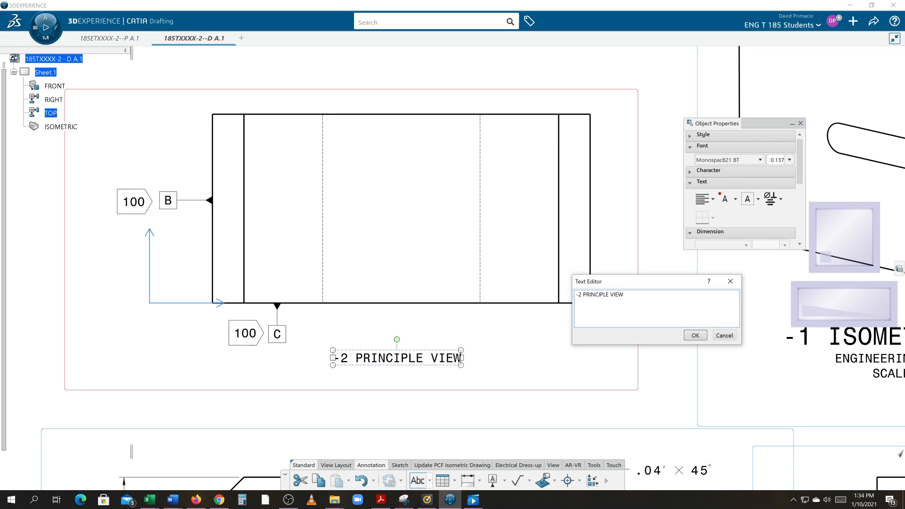
{"action": "key", "text": "Return"}
{"action": "type", "text": "SCALE 1:1"}
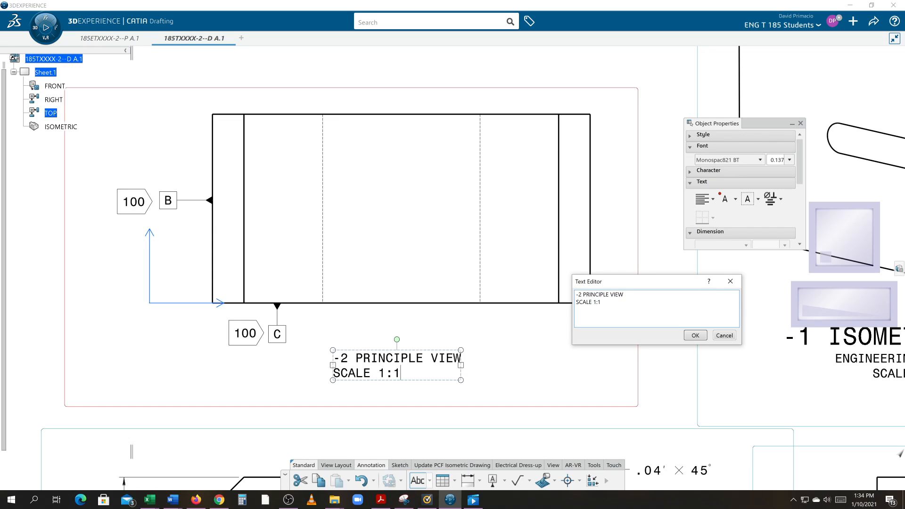
{"action": "left_click", "coordinate": [695, 335]}
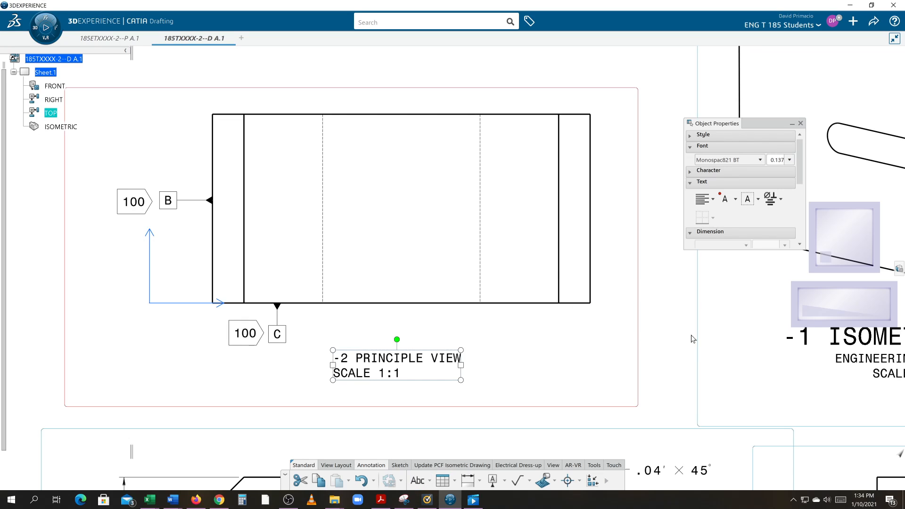
Set the font size of the top view label's -2 PRINCIPLE VIEW line to 0.276 in.
{"action": "double_click", "coordinate": [424, 357]}
{"action": "left_click", "coordinate": [601, 302]}
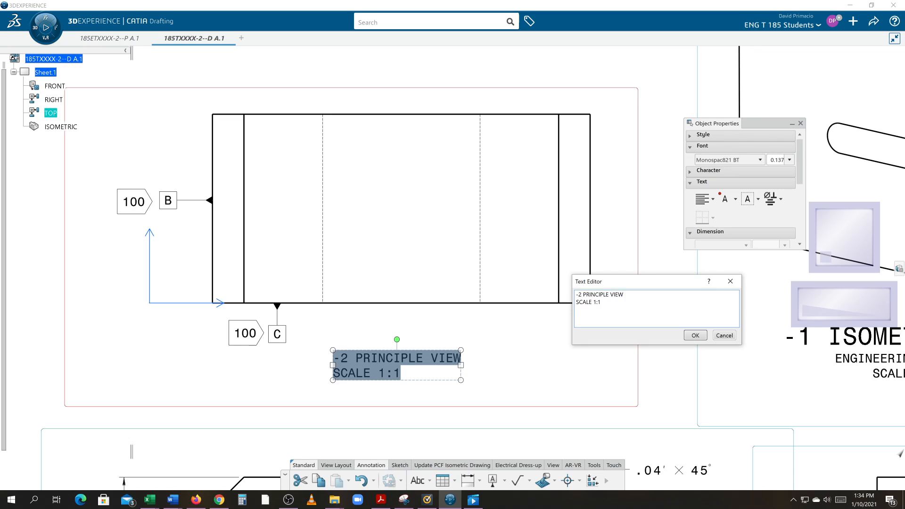
{"action": "left_click_drag", "start_coordinate": [624, 294], "coordinate": [543, 301]}
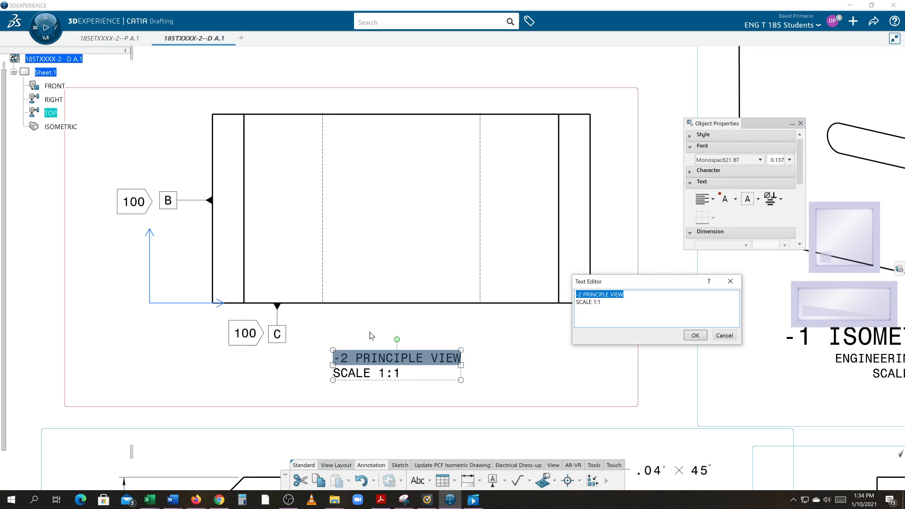
{"action": "right_click", "coordinate": [395, 390]}
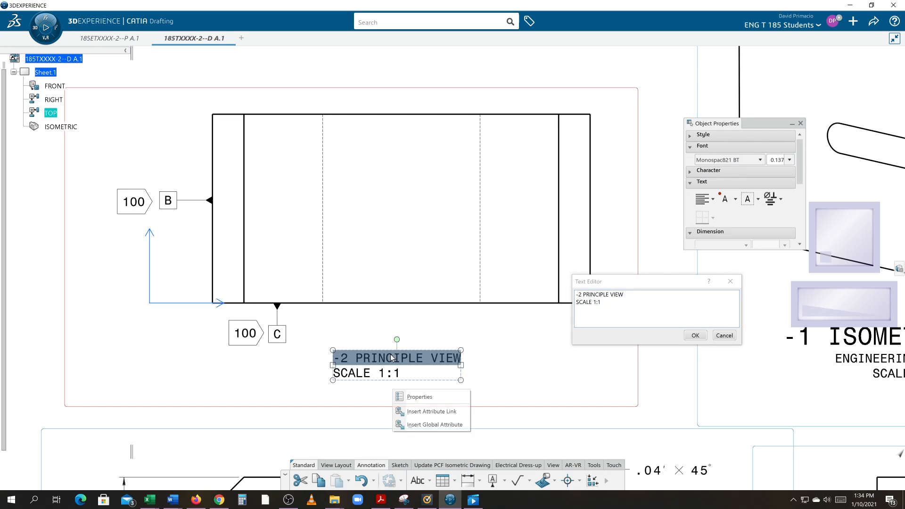
{"action": "left_click", "coordinate": [409, 400]}
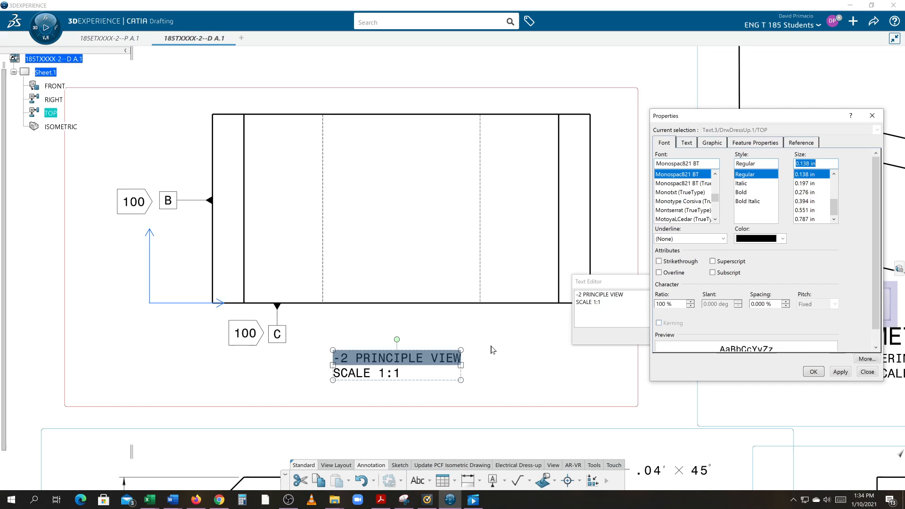
{"action": "left_click", "coordinate": [804, 192]}
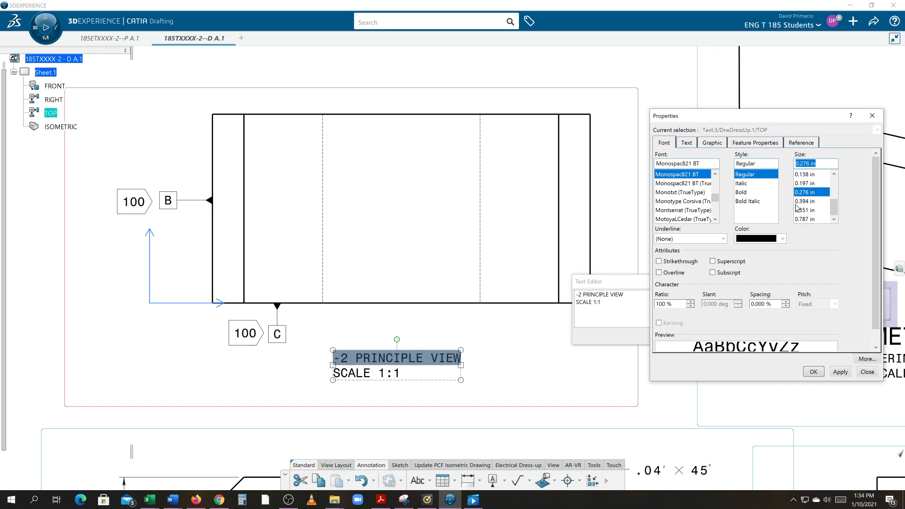
{"action": "left_click", "coordinate": [839, 372]}
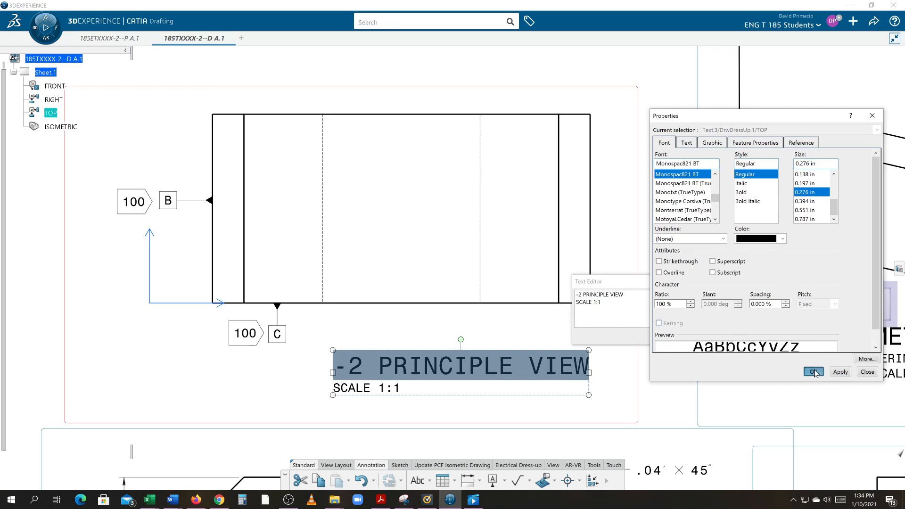
{"action": "left_click", "coordinate": [814, 372]}
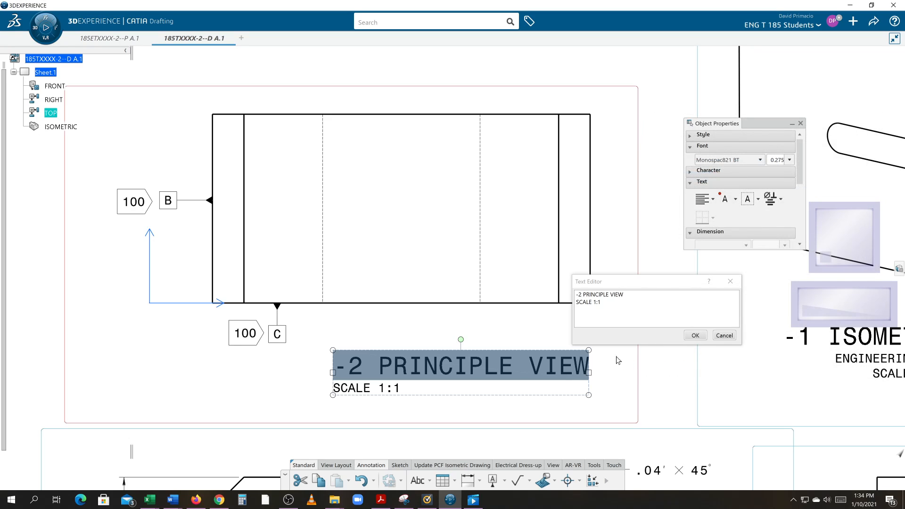
Finish the text edit and centre-justify both lines of the top view label.
{"action": "left_click", "coordinate": [714, 199]}
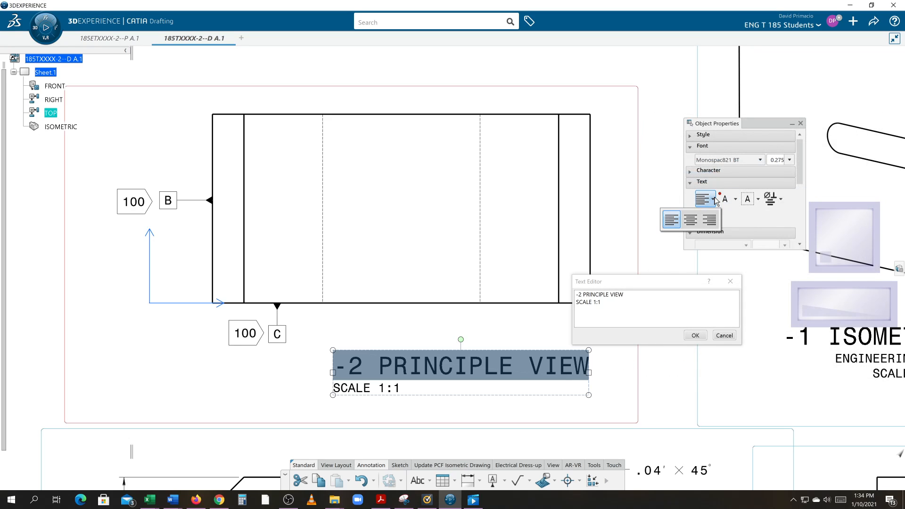
{"action": "left_click", "coordinate": [689, 222]}
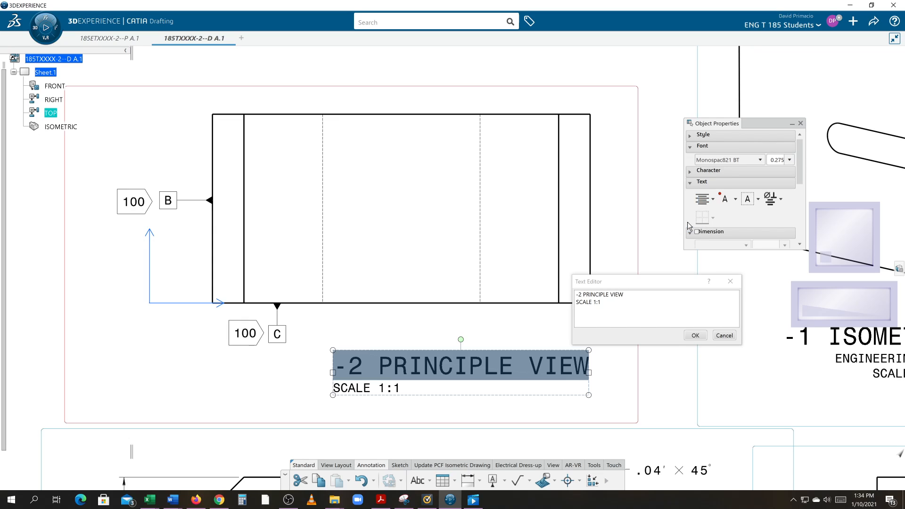
{"action": "left_click", "coordinate": [713, 199]}
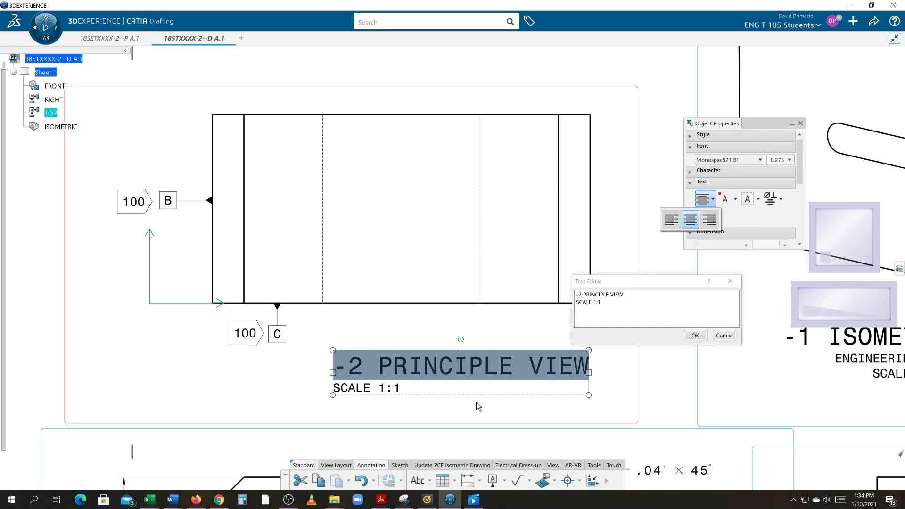
{"action": "left_click", "coordinate": [694, 336]}
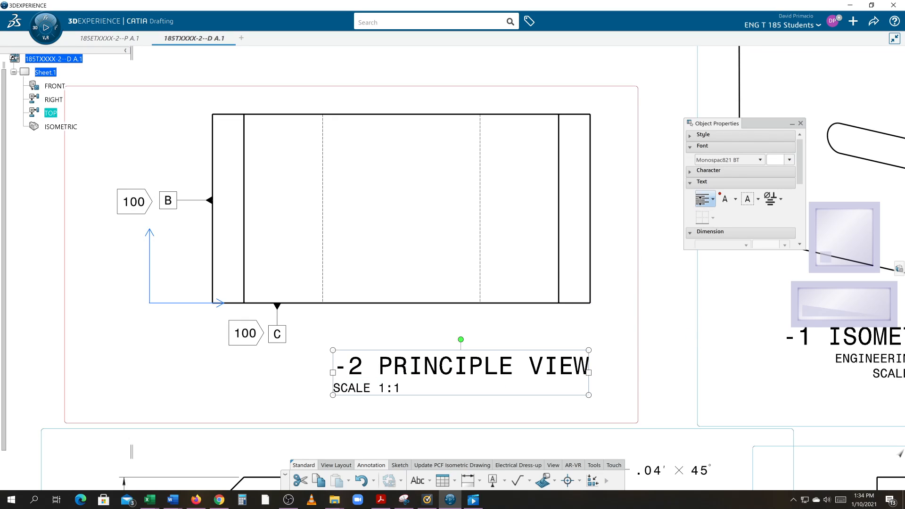
{"action": "left_click", "coordinate": [712, 200]}
{"action": "left_click", "coordinate": [697, 226]}
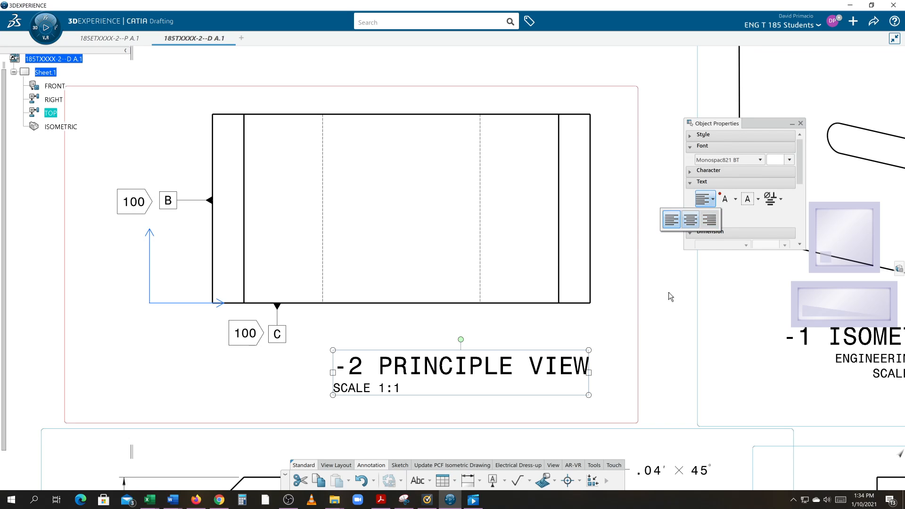
{"action": "left_click", "coordinate": [550, 419]}
Centre the -2 PRINCIPLE VIEW label beneath the top view, and move the top view up from the front view.
{"action": "middle_click_drag", "start_coordinate": [497, 454], "coordinate": [446, 264]}
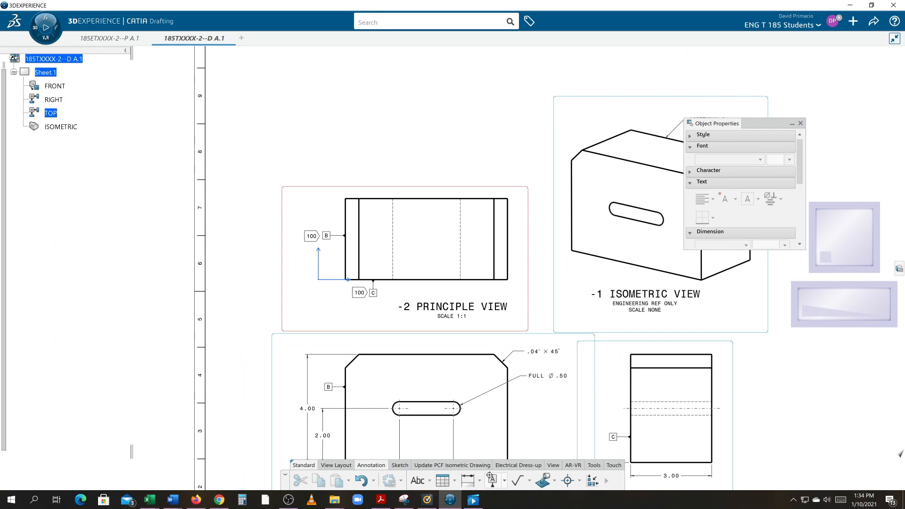
{"action": "left_click", "coordinate": [446, 315]}
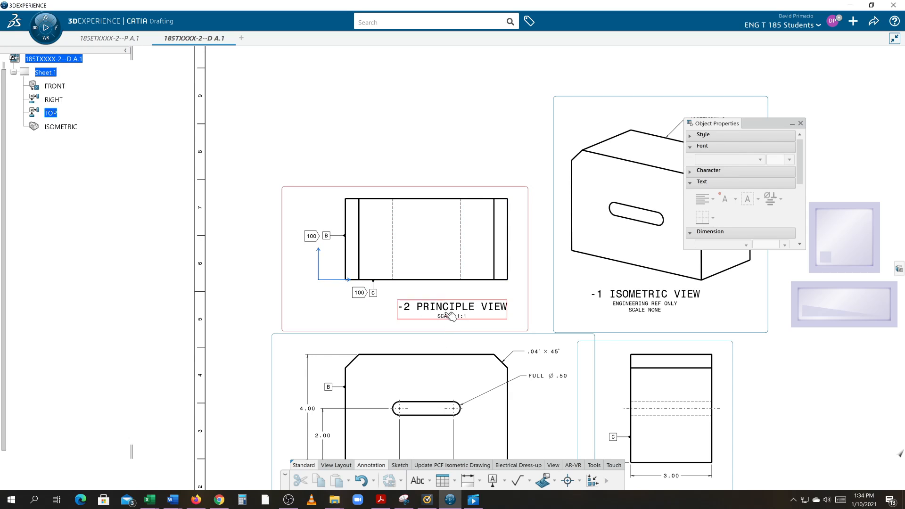
{"action": "left_click_drag", "start_coordinate": [446, 315], "coordinate": [418, 322]}
{"action": "left_click_drag", "start_coordinate": [418, 189], "coordinate": [411, 161]}
{"action": "left_click", "coordinate": [518, 357]}
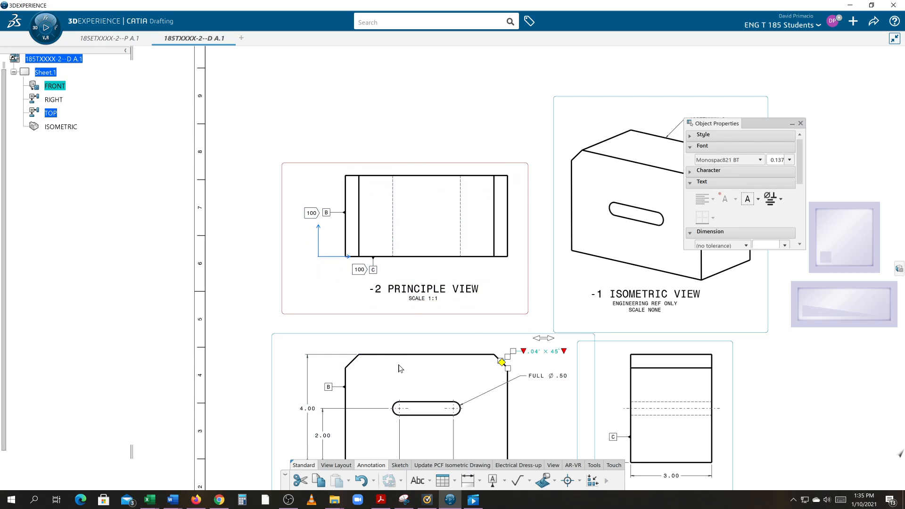
{"action": "left_click", "coordinate": [510, 306]}
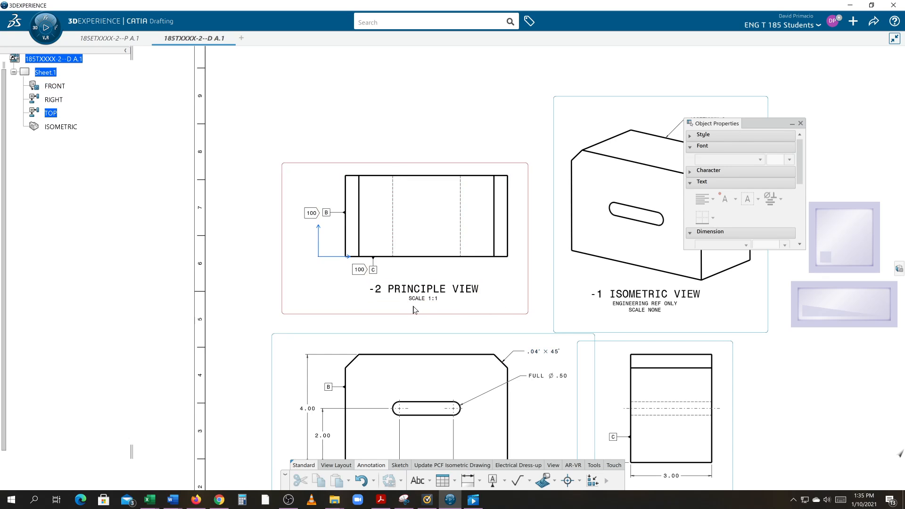
Copy both lines of text from the -2 PRINCIPLE VIEW label and close its text edit.
{"action": "mouse_move", "coordinate": [475, 393]}
{"action": "middle_mouse_down"}
{"action": "mouse_move", "coordinate": [482, 349]}
{"action": "mouse_move", "coordinate": [462, 335]}
{"action": "middle_mouse_up"}
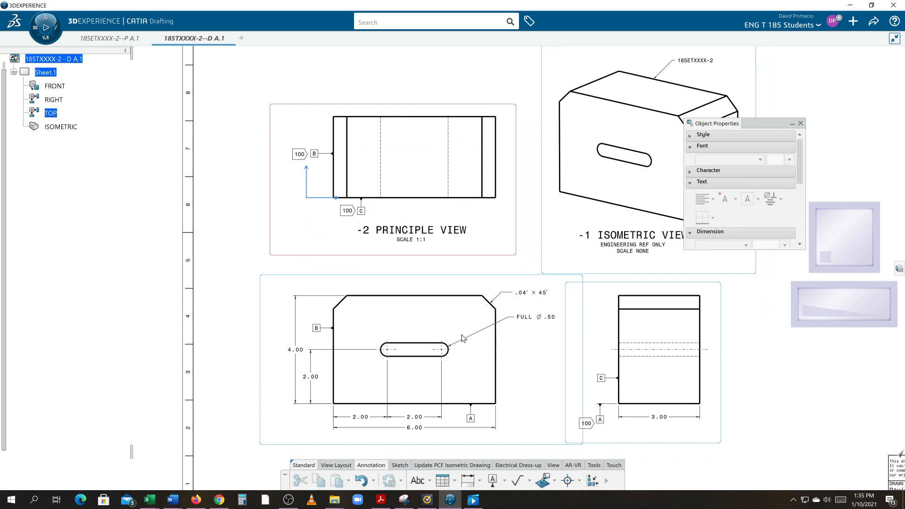
{"action": "middle_click_drag", "start_coordinate": [522, 359], "coordinate": [490, 363]}
{"action": "left_click", "coordinate": [354, 233]}
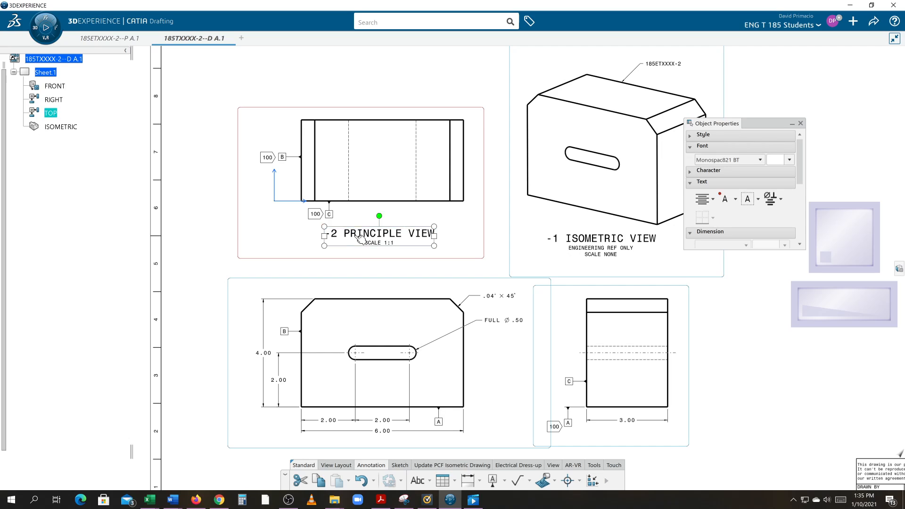
{"action": "double_click", "coordinate": [354, 235]}
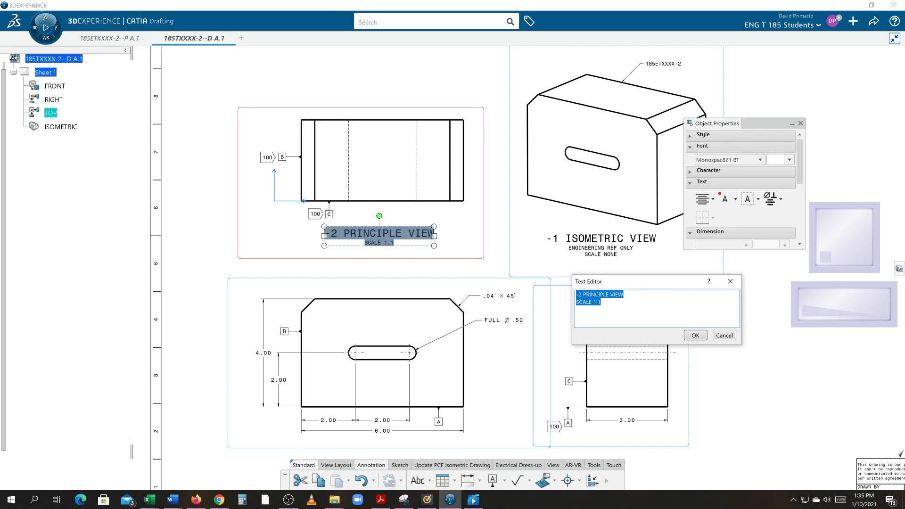
{"action": "right_click", "coordinate": [590, 301]}
{"action": "left_click", "coordinate": [663, 323]}
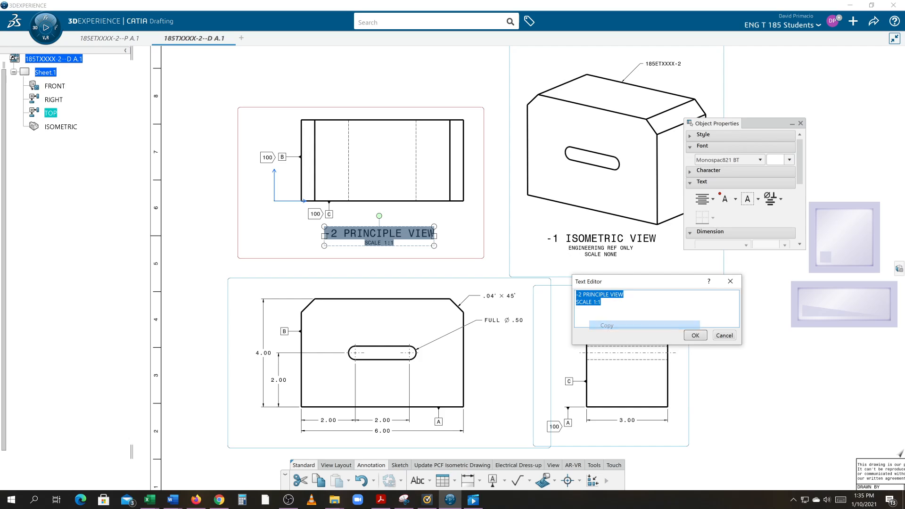
{"action": "left_click", "coordinate": [695, 335]}
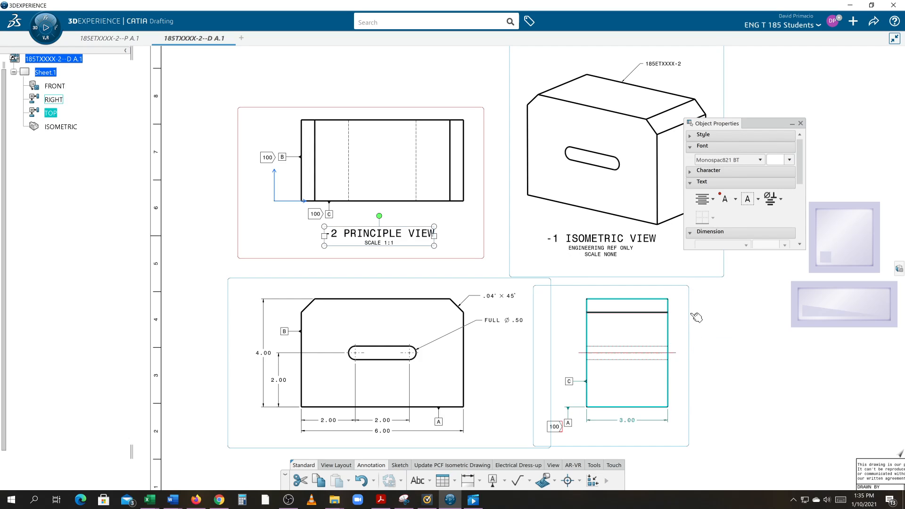
Activate the right view and paste the copied label text into a new text below its 3.00 dimension.
{"action": "left_click", "coordinate": [594, 405]}
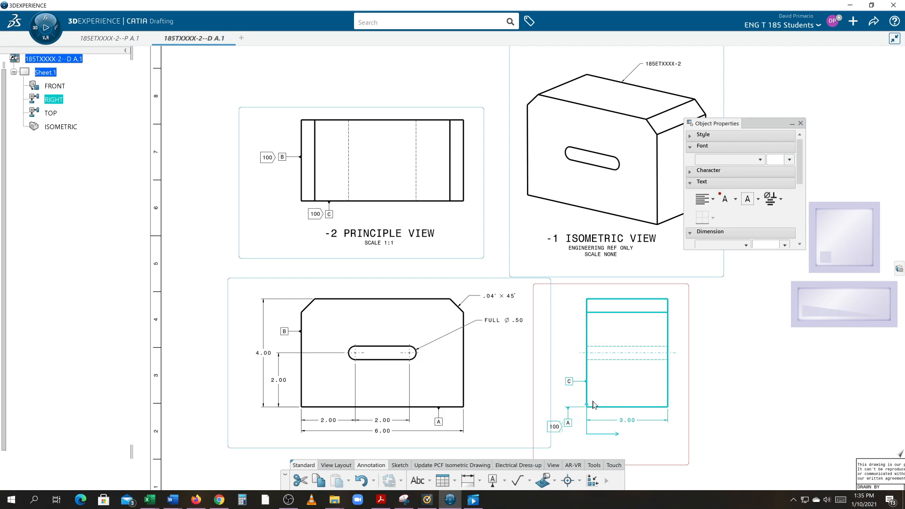
{"action": "scroll", "coordinate": [627, 396], "scroll_direction": "down", "scroll_amount": 3}
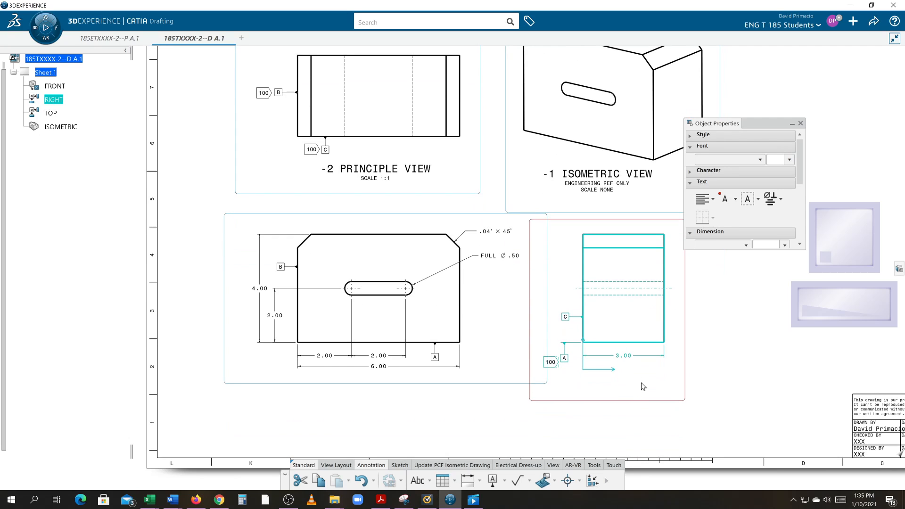
{"action": "left_click", "coordinate": [417, 484]}
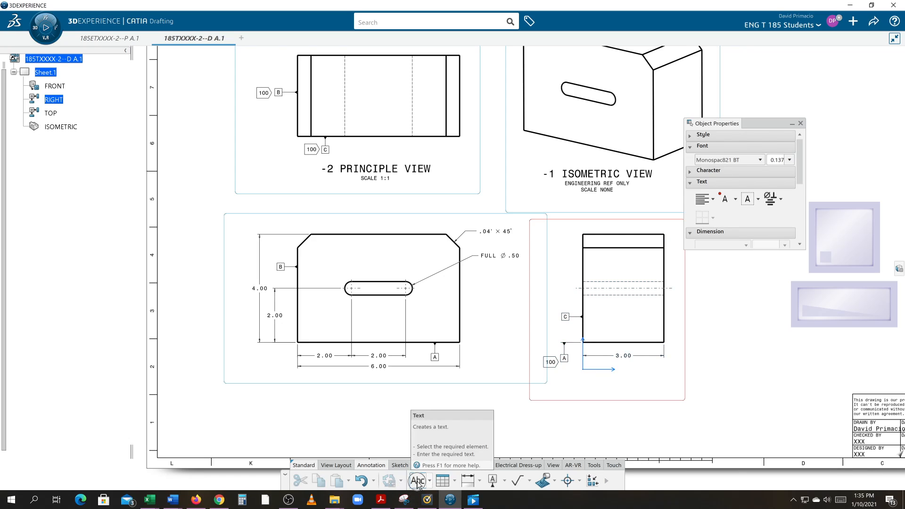
{"action": "left_click", "coordinate": [598, 384]}
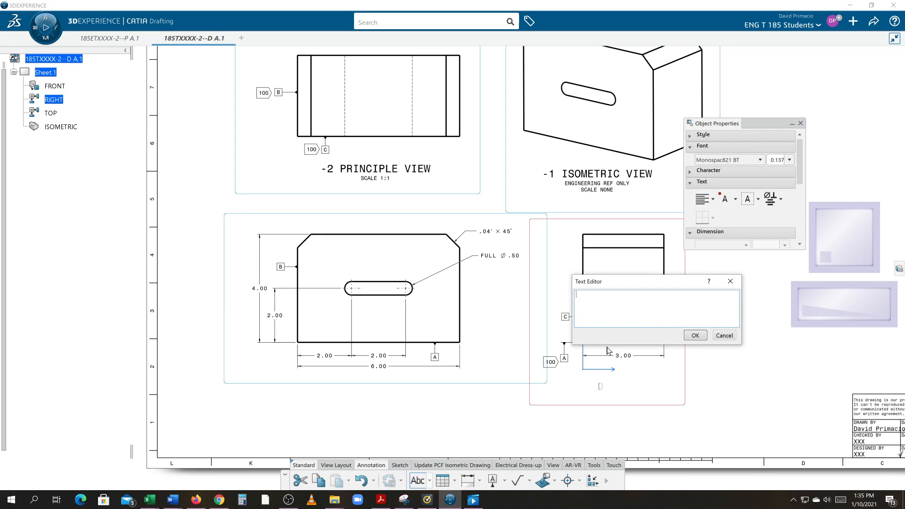
{"action": "key", "text": "ctrl+v"}
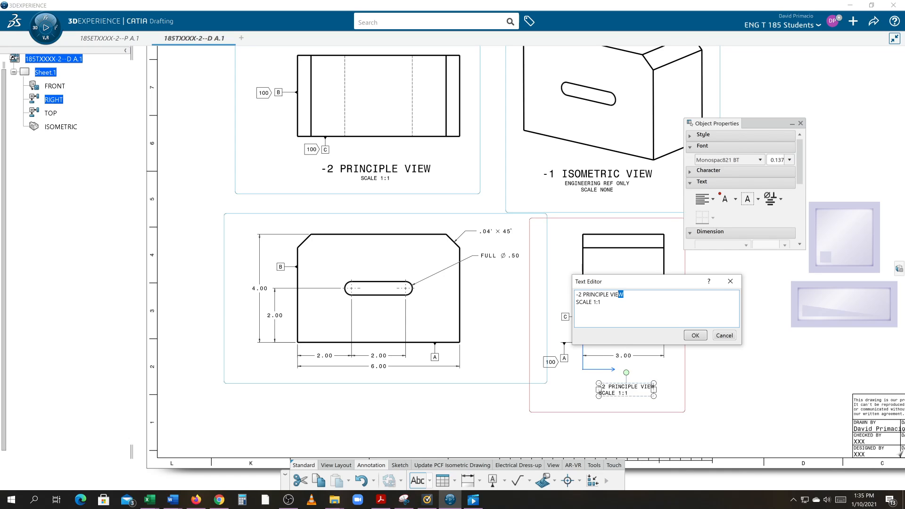
Set the -2 PRINCIPLE VIEW line of the right view label to a font size of 0.276 in.
{"action": "key", "text": "shift+Home"}
{"action": "right_click", "coordinate": [616, 390]}
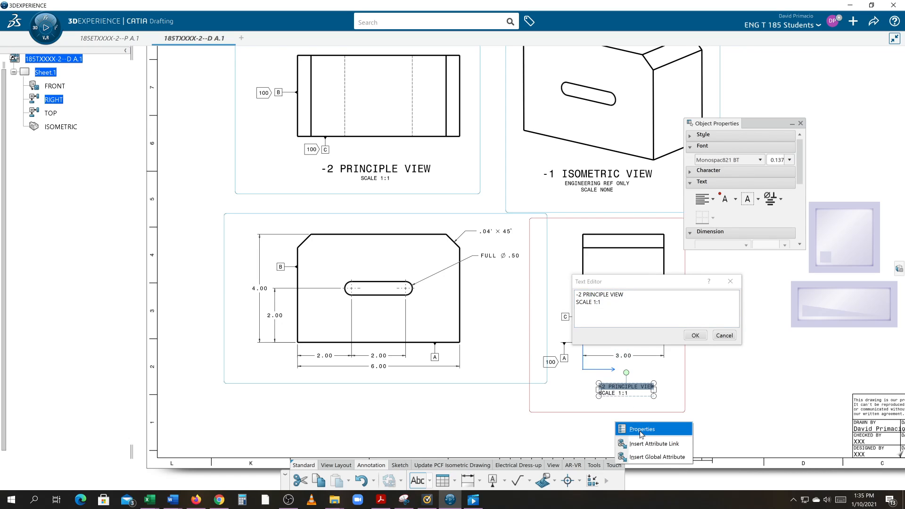
{"action": "left_click", "coordinate": [640, 431]}
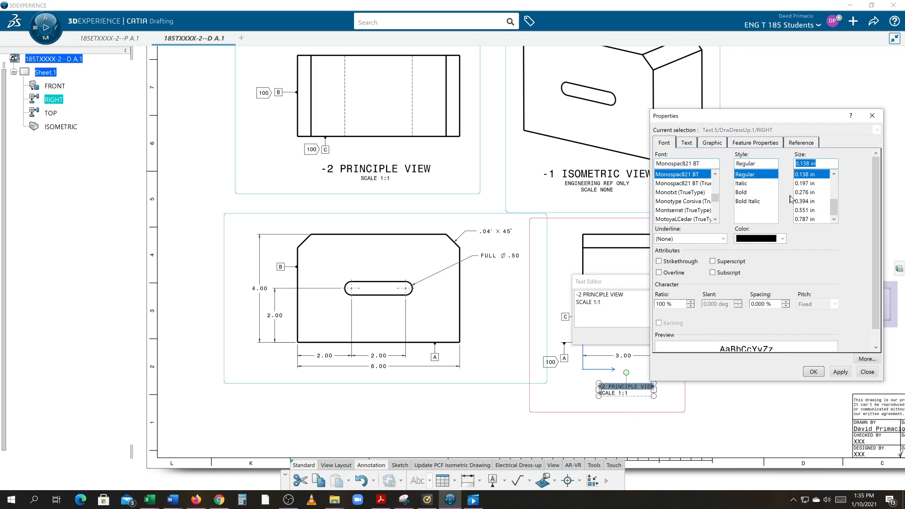
{"action": "left_click", "coordinate": [801, 193]}
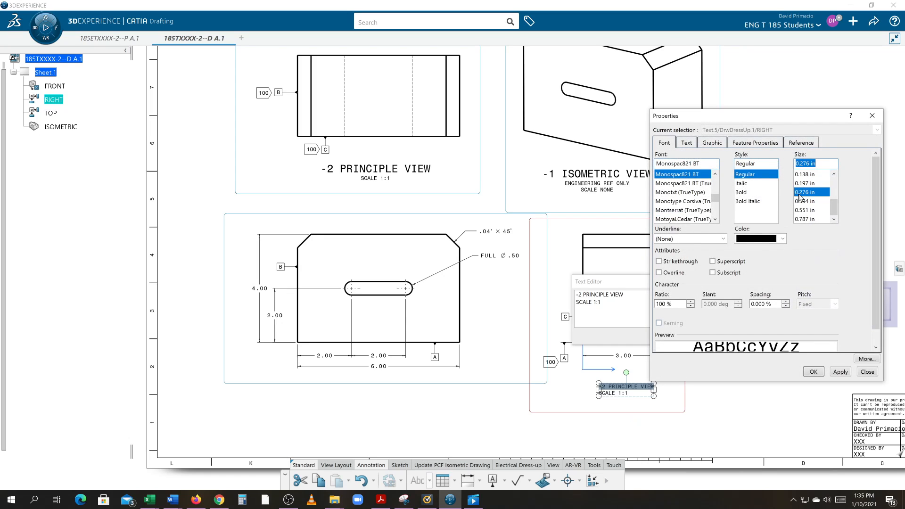
{"action": "left_click", "coordinate": [839, 373]}
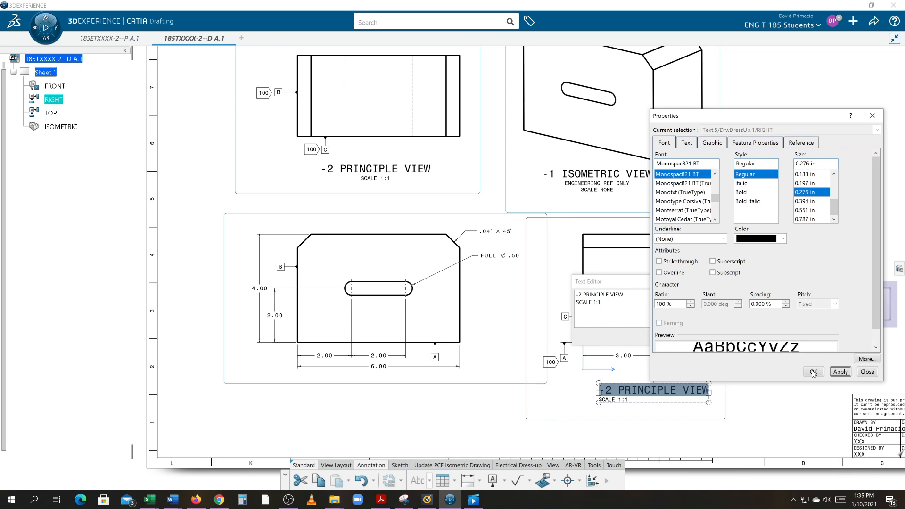
Try centre justification in the right view label's text properties and set it back to left.
{"action": "left_click", "coordinate": [689, 145]}
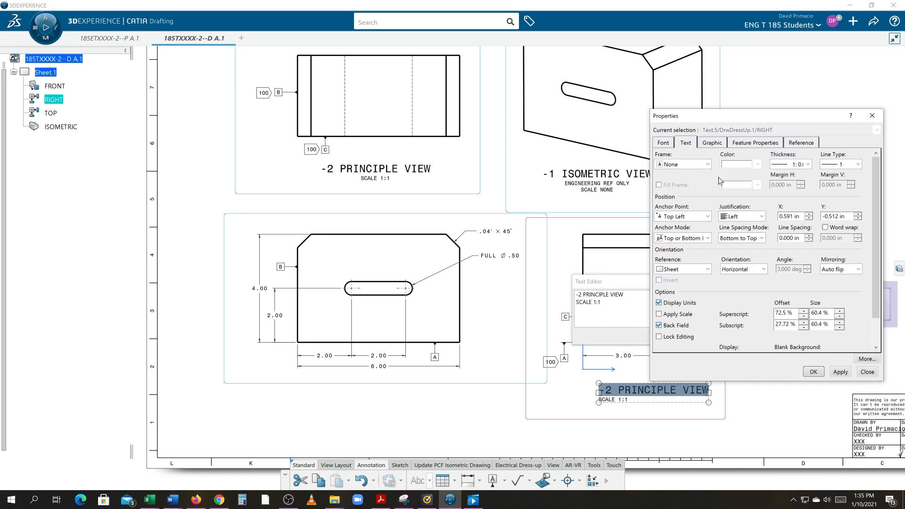
{"action": "left_click", "coordinate": [761, 216]}
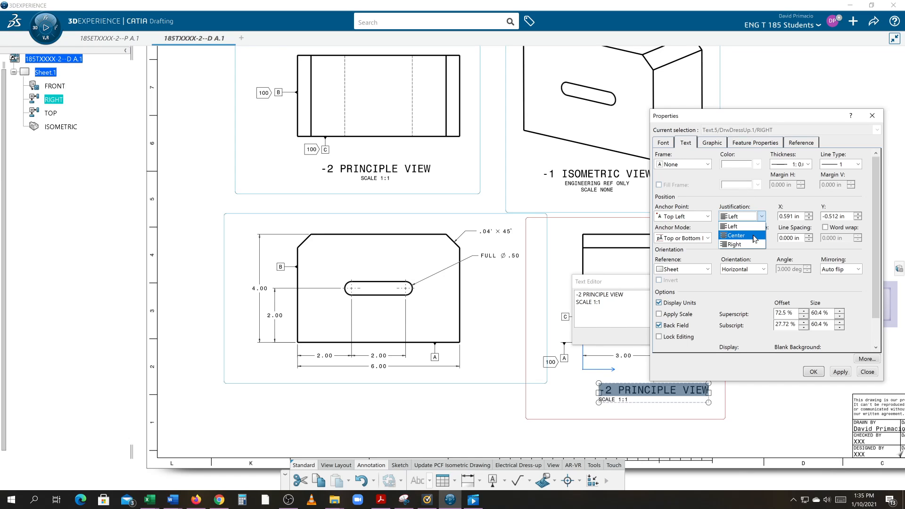
{"action": "left_click", "coordinate": [755, 236]}
{"action": "left_click", "coordinate": [841, 372]}
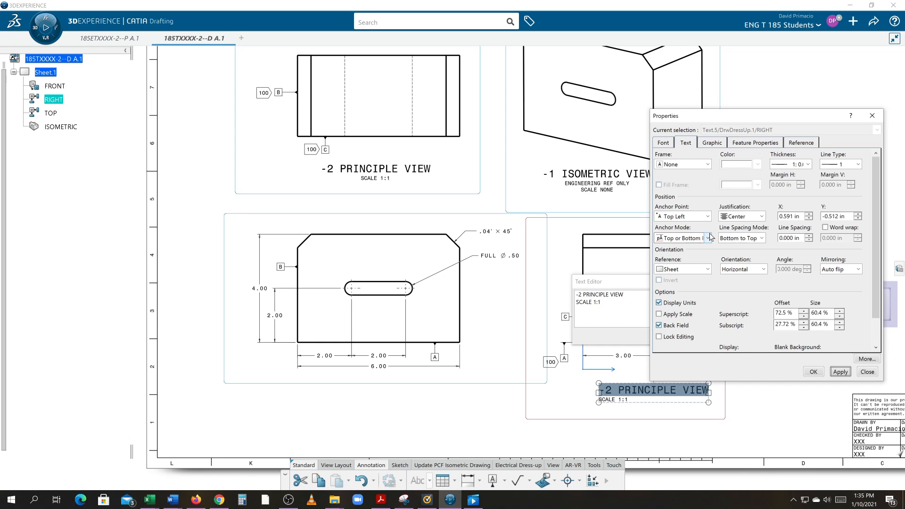
{"action": "left_click", "coordinate": [726, 218]}
{"action": "left_click", "coordinate": [732, 226]}
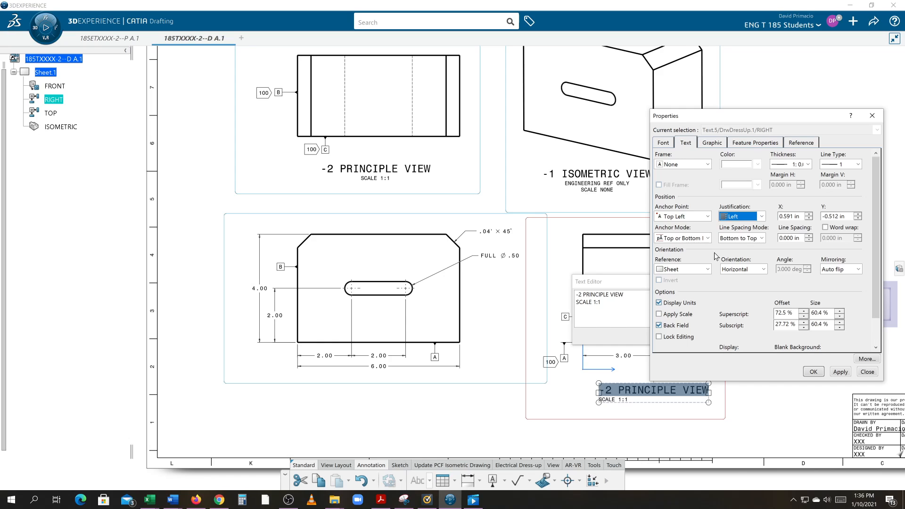
{"action": "scroll", "coordinate": [736, 338], "scroll_direction": "down", "scroll_amount": 1}
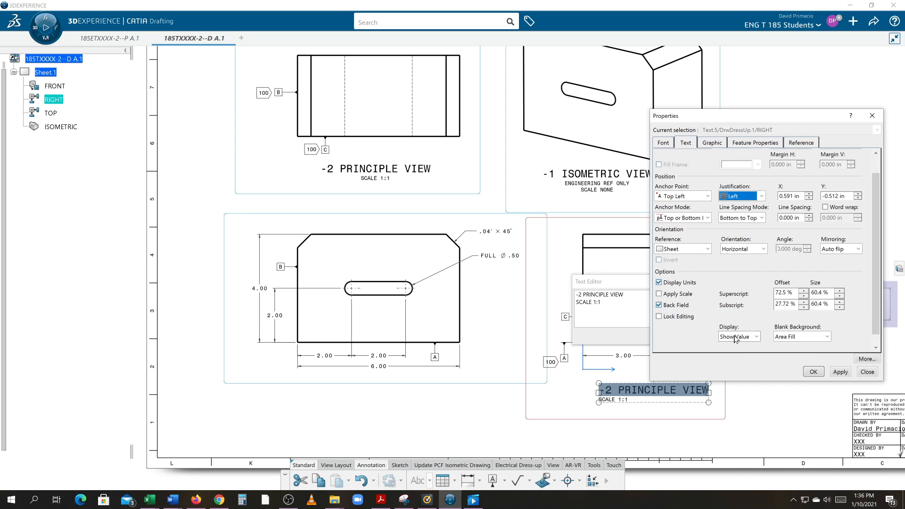
{"action": "scroll", "coordinate": [736, 336], "scroll_direction": "up", "scroll_amount": 1}
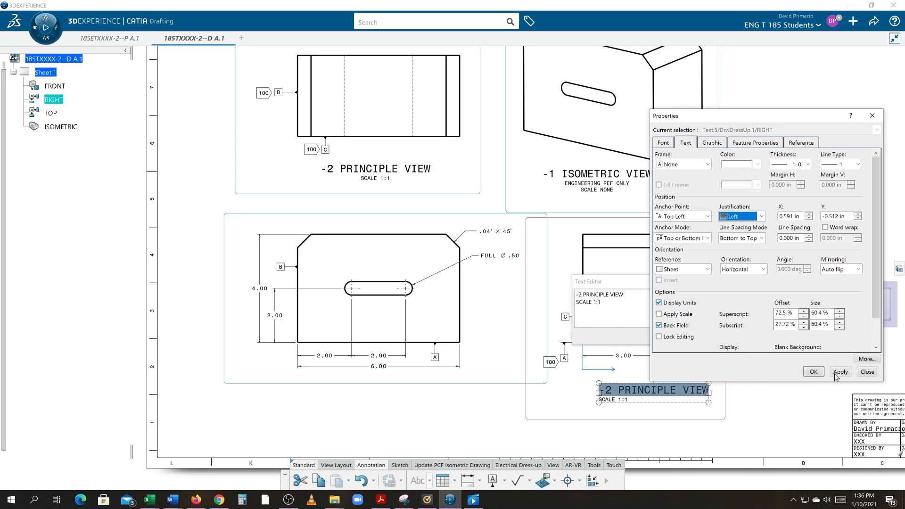
Finish the text edit, centre-justify the right view label, and centre it beneath the 3.00 dimension.
{"action": "left_click", "coordinate": [814, 372]}
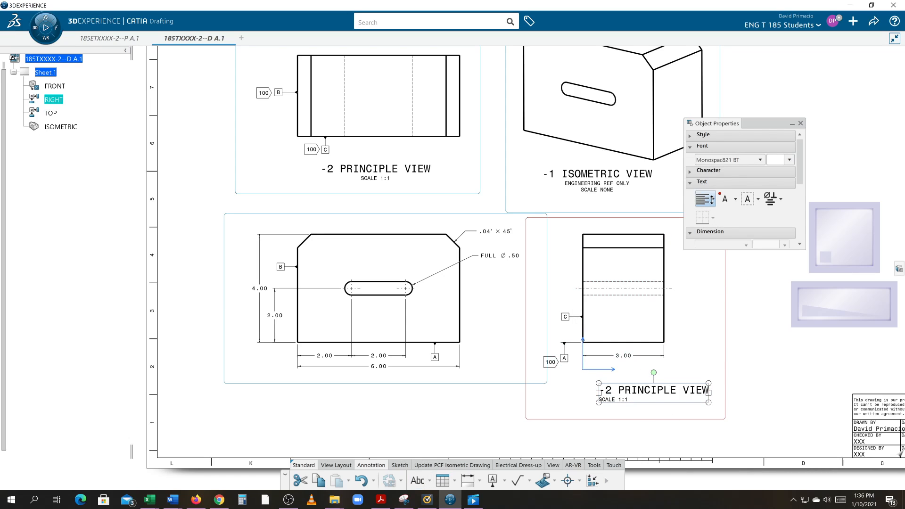
{"action": "left_click", "coordinate": [713, 199]}
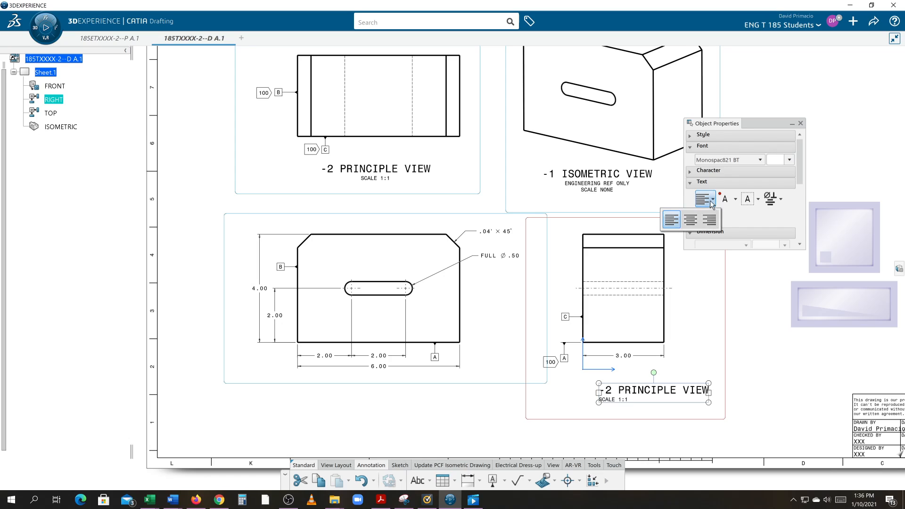
{"action": "left_click", "coordinate": [691, 220]}
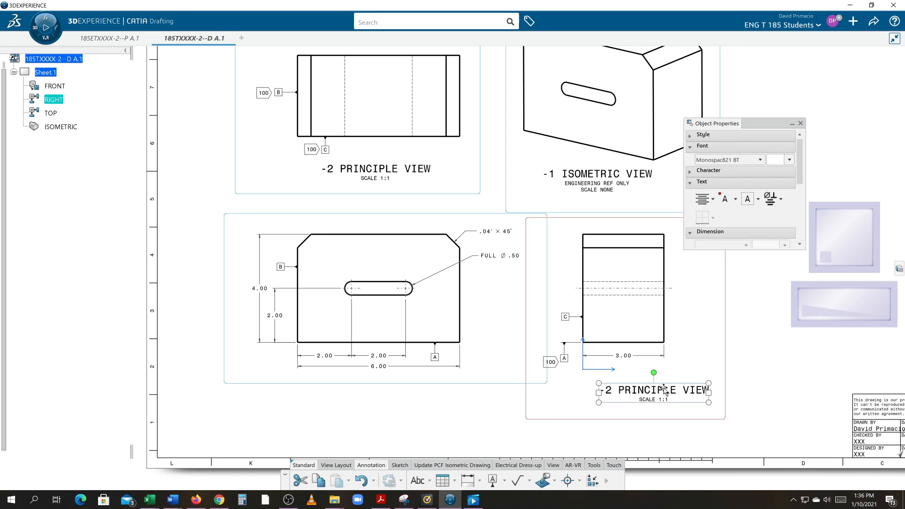
{"action": "left_click_drag", "start_coordinate": [665, 387], "coordinate": [636, 391]}
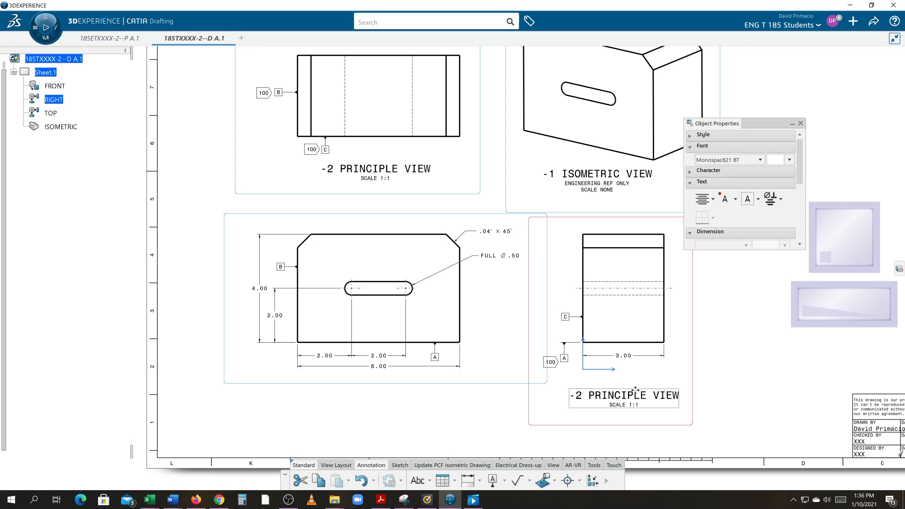
{"action": "left_click", "coordinate": [623, 400]}
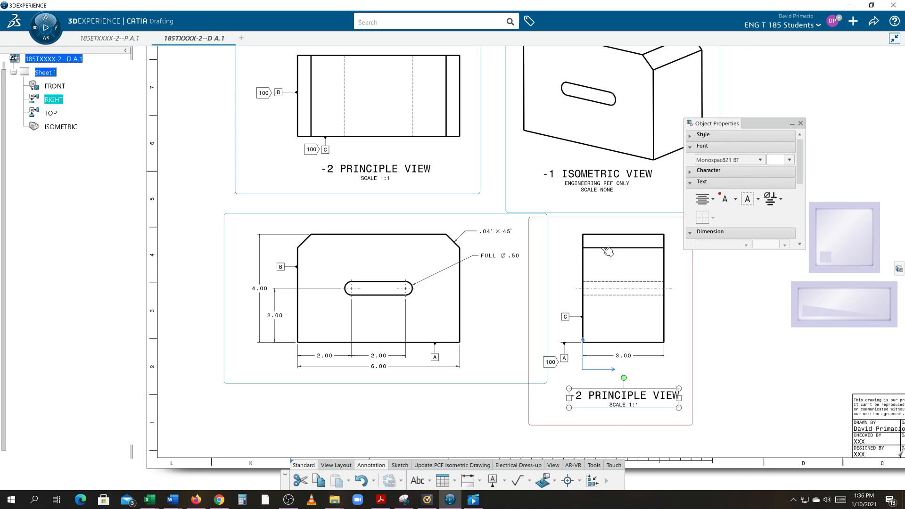
{"action": "left_click", "coordinate": [437, 425]}
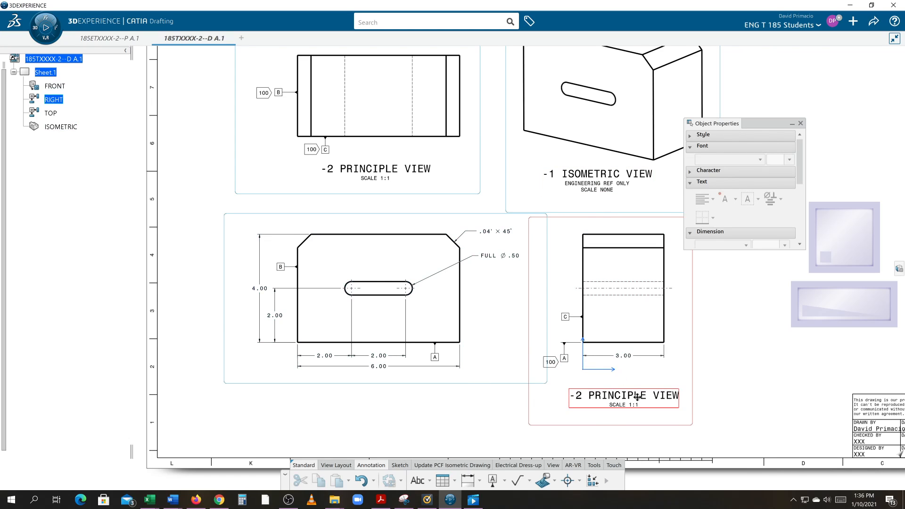
Move the isometric view up from the right view and centre its -1 ISOMETRIC VIEW label beneath the part.
{"action": "scroll", "coordinate": [637, 392], "scroll_direction": "down", "scroll_amount": 5}
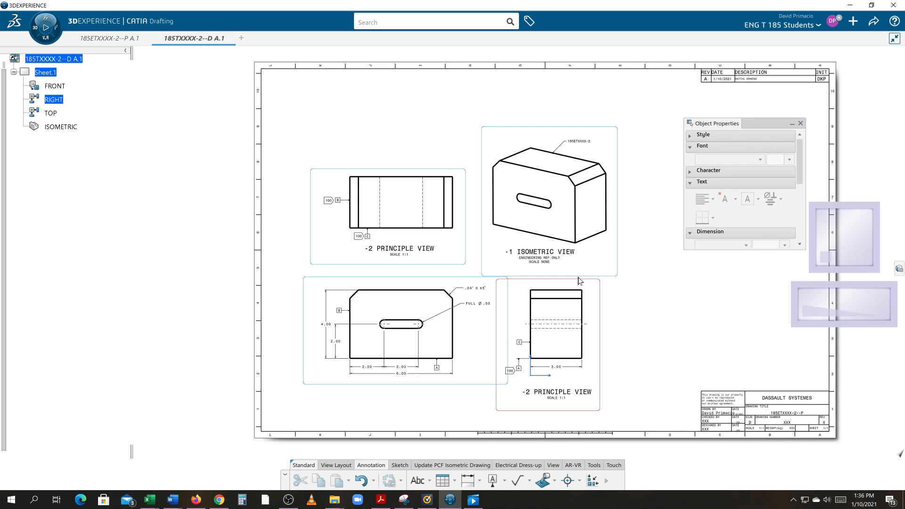
{"action": "left_click_drag", "start_coordinate": [620, 178], "coordinate": [622, 158]}
{"action": "left_click_drag", "start_coordinate": [544, 235], "coordinate": [556, 246]}
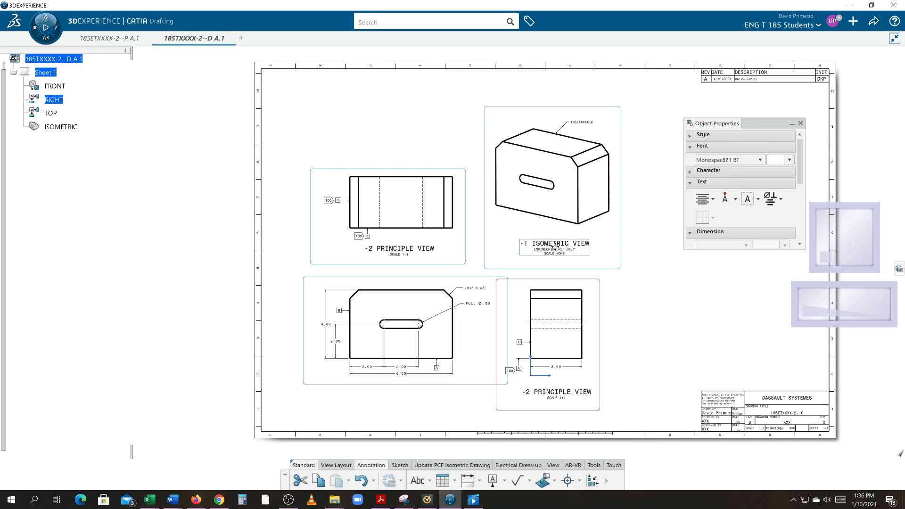
{"action": "left_click", "coordinate": [545, 396]}
{"action": "left_click", "coordinate": [559, 248]}
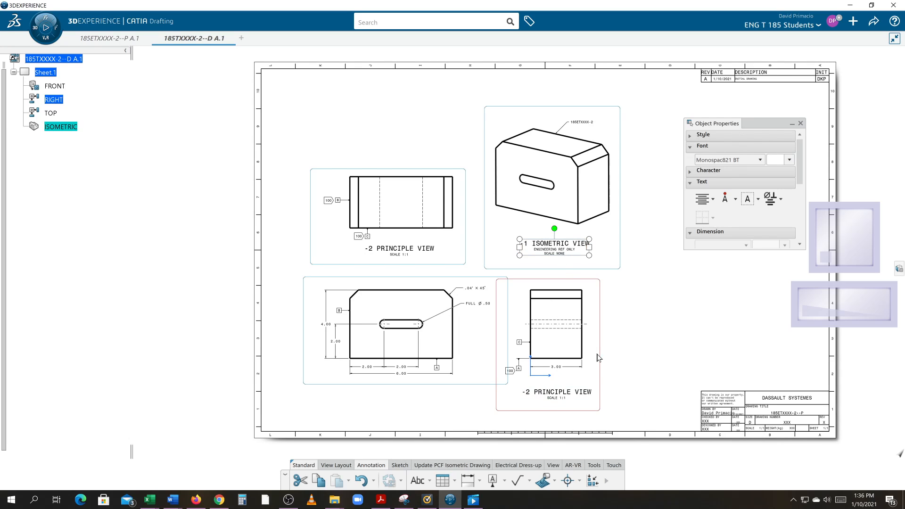
{"action": "left_click", "coordinate": [664, 368]}
Activate the front view and paste the copied label text into a new text below its 6.00 dimension.
{"action": "middle_click_drag", "start_coordinate": [660, 354], "coordinate": [664, 355]}
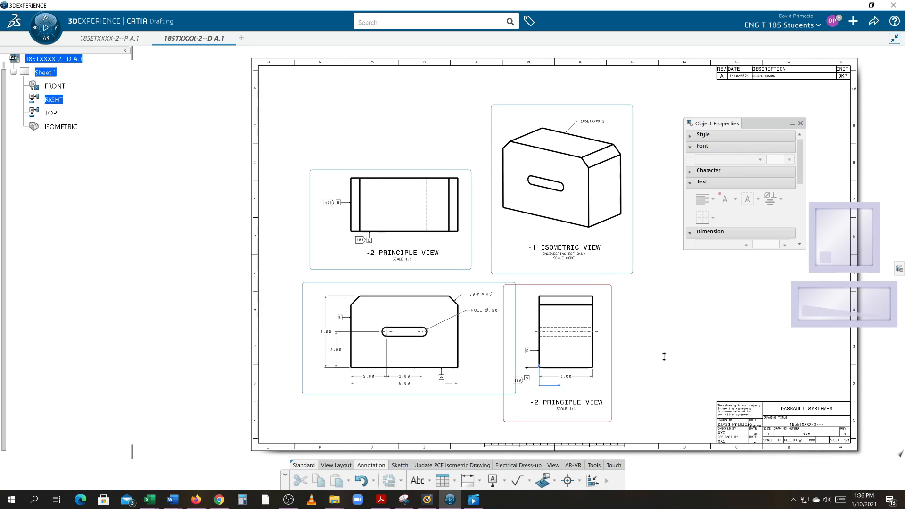
{"action": "middle_click_drag", "start_coordinate": [459, 420], "coordinate": [509, 384]}
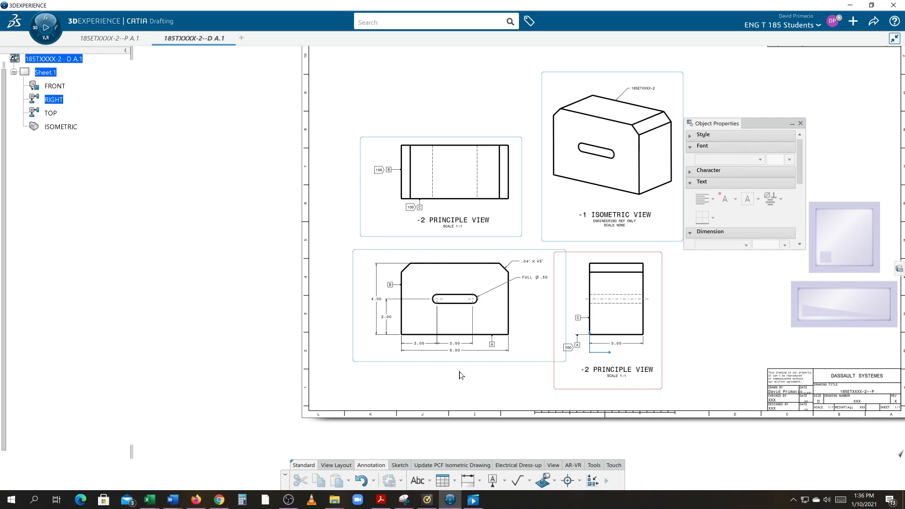
{"action": "middle_click_drag", "start_coordinate": [457, 374], "coordinate": [441, 363]}
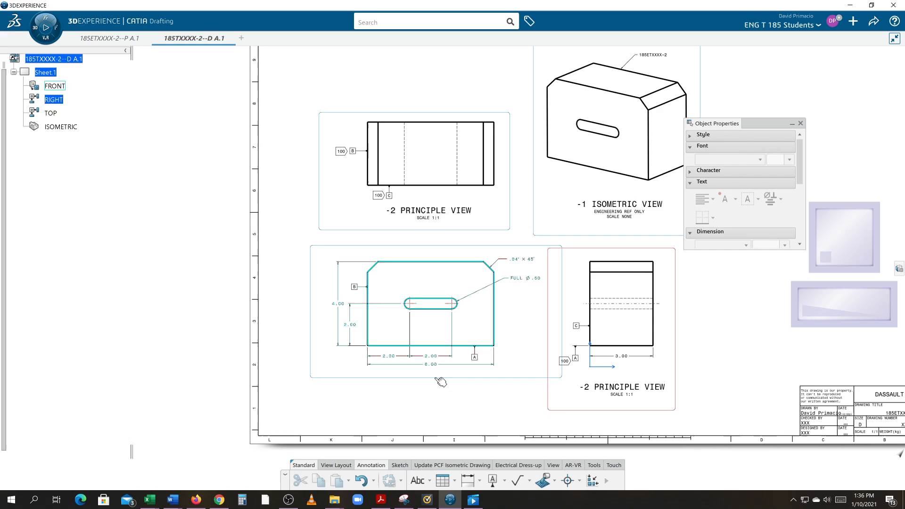
{"action": "double_click", "coordinate": [435, 382]}
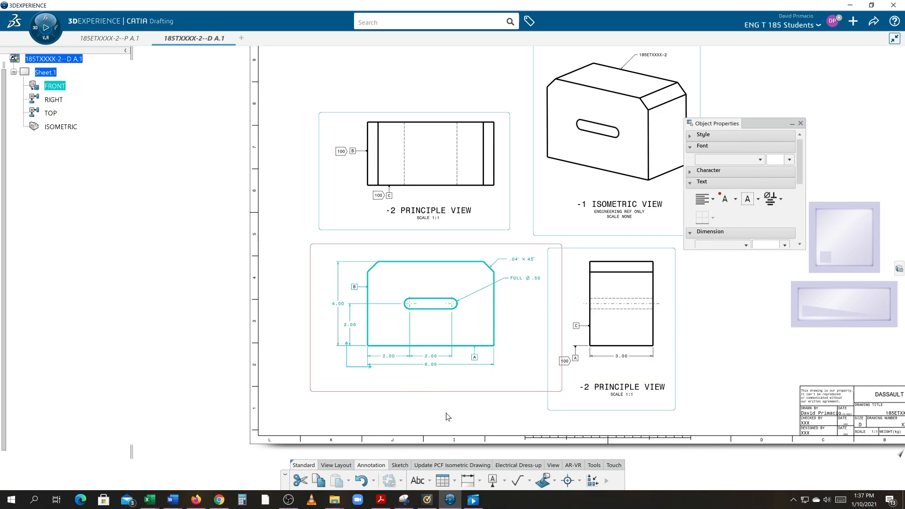
{"action": "left_click", "coordinate": [430, 417]}
{"action": "mouse_move", "coordinate": [430, 416]}
{"action": "middle_mouse_down"}
{"action": "mouse_move", "coordinate": [466, 394]}
{"action": "mouse_move", "coordinate": [498, 345]}
{"action": "mouse_move", "coordinate": [551, 218]}
{"action": "middle_mouse_up"}
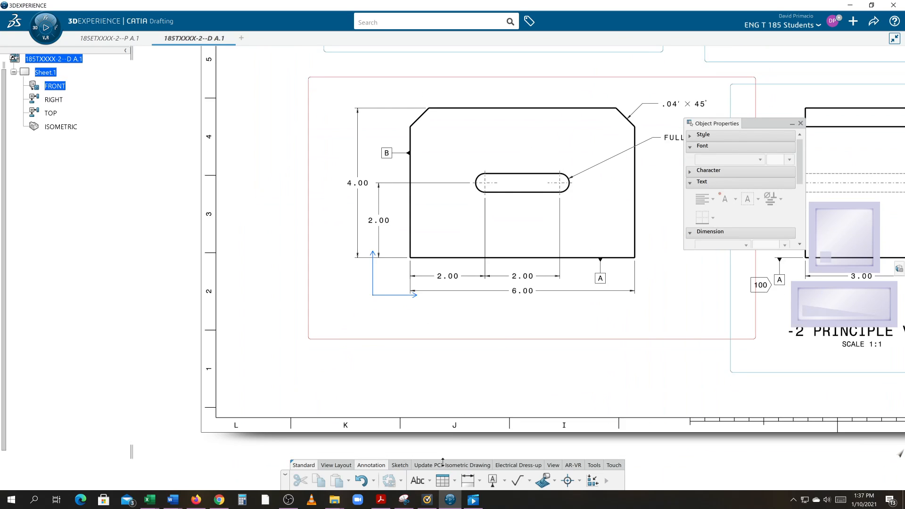
{"action": "left_click", "coordinate": [416, 482]}
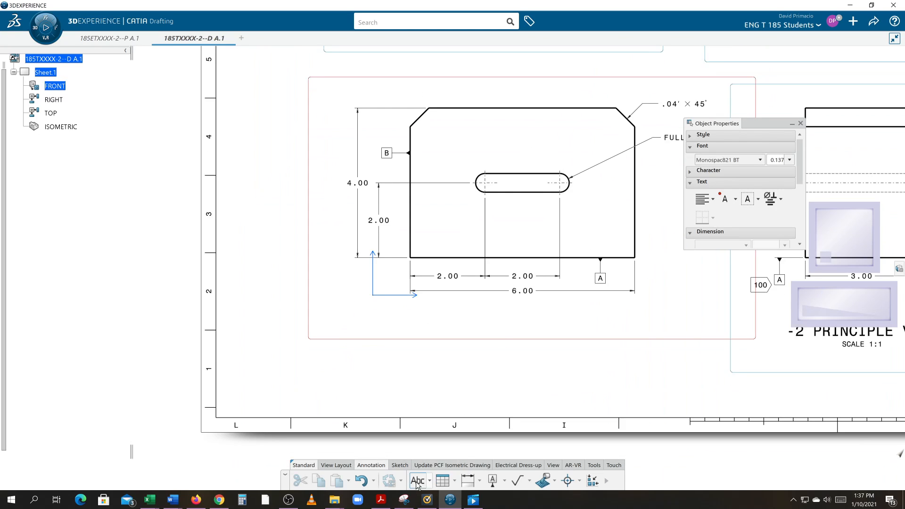
{"action": "left_click", "coordinate": [457, 330]}
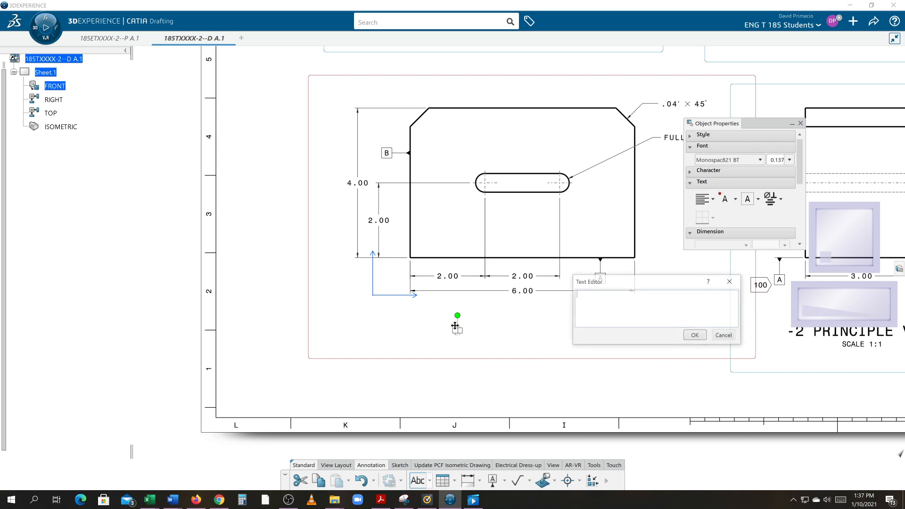
{"action": "right_click", "coordinate": [600, 310]}
{"action": "left_click", "coordinate": [610, 337]}
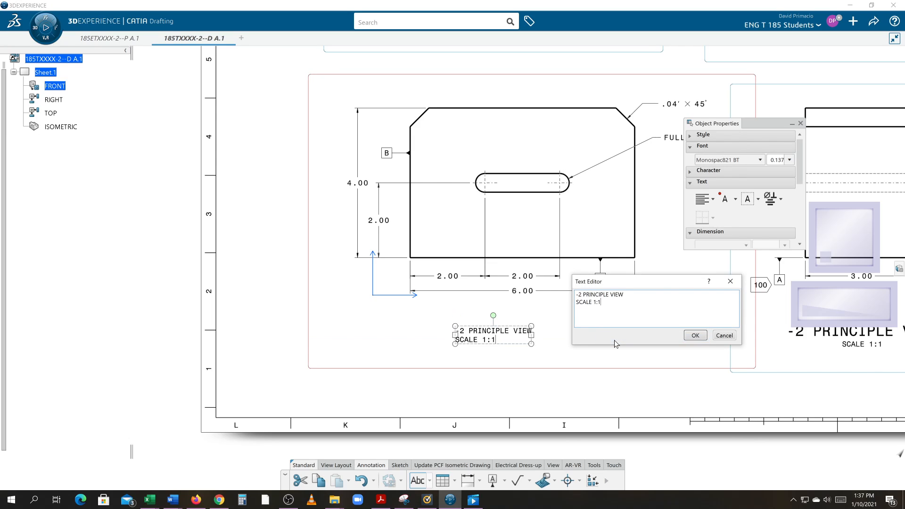
Replace PRINCIPLE with PRIMARY in the front view label so its first line reads -2 PRIMARY VIEW.
{"action": "double_click", "coordinate": [595, 294]}
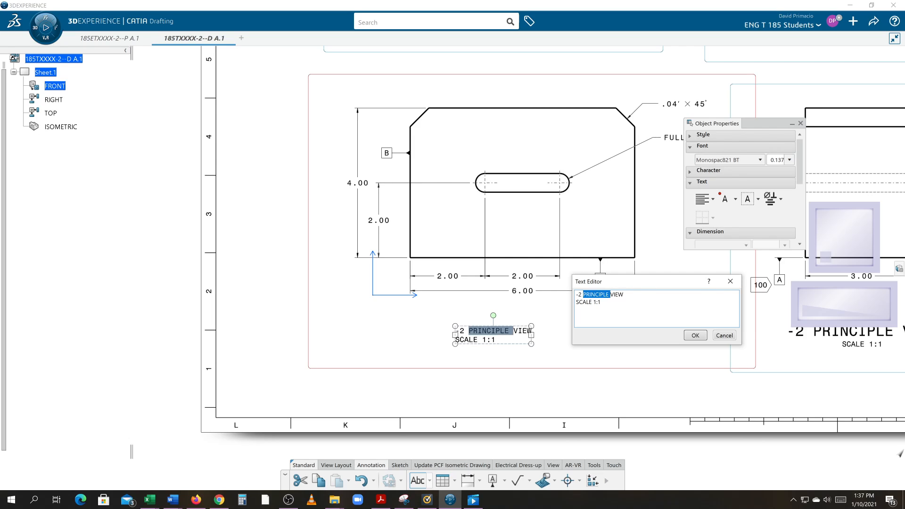
{"action": "type", "text": "PRIMAIR"}
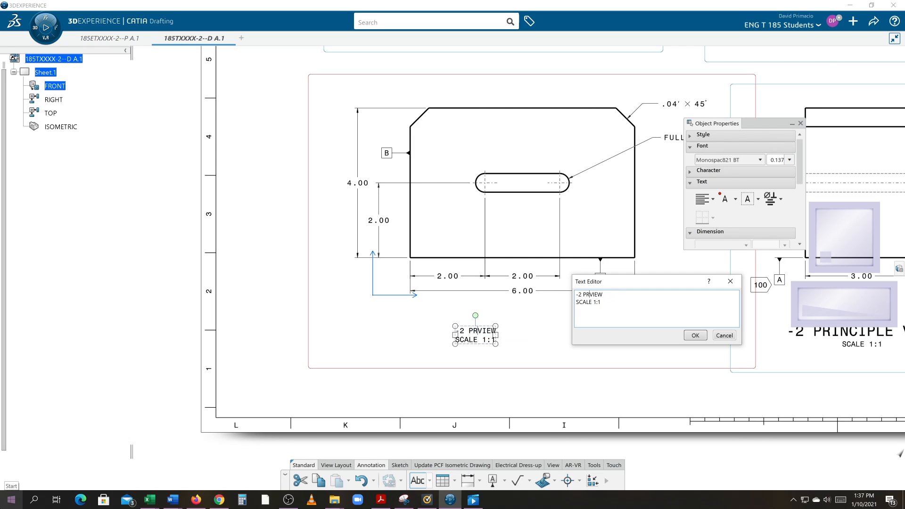
{"action": "type", "text": "Y"}
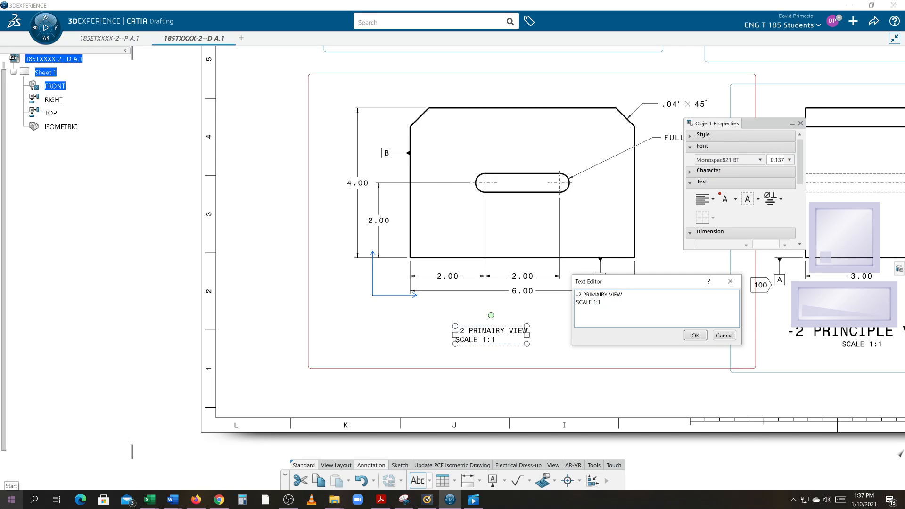
{"action": "key", "text": "BackSpace"}
{"action": "key", "text": "BackSpace"}
{"action": "key", "text": "BackSpace"}
{"action": "key", "text": "BackSpace"}
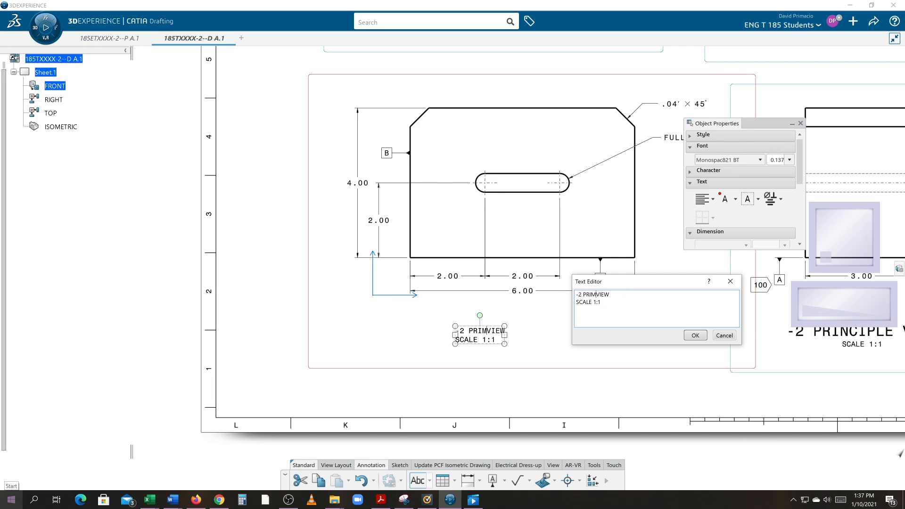
{"action": "type", "text": "RY"}
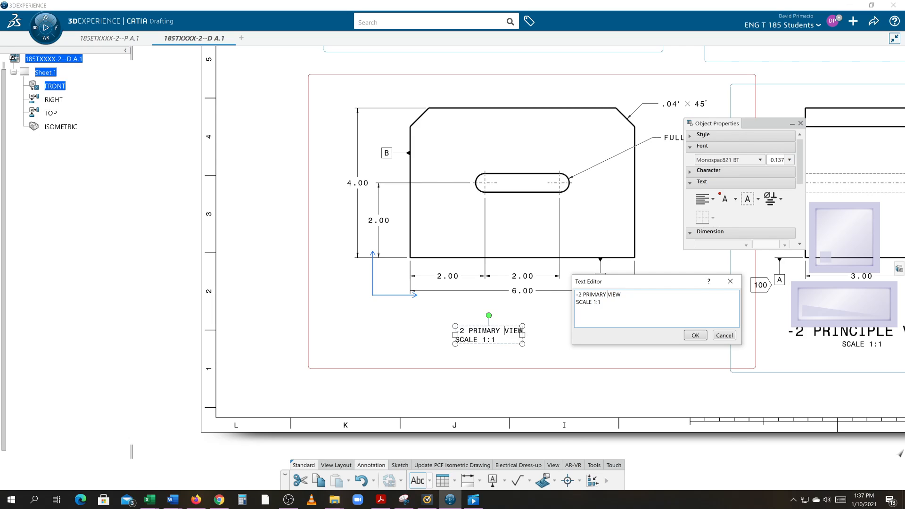
Set the font size of the -2 PRIMARY VIEW line in the front view label to 0.276 in and finish the text edit.
{"action": "left_click_drag", "start_coordinate": [621, 294], "coordinate": [570, 293]}
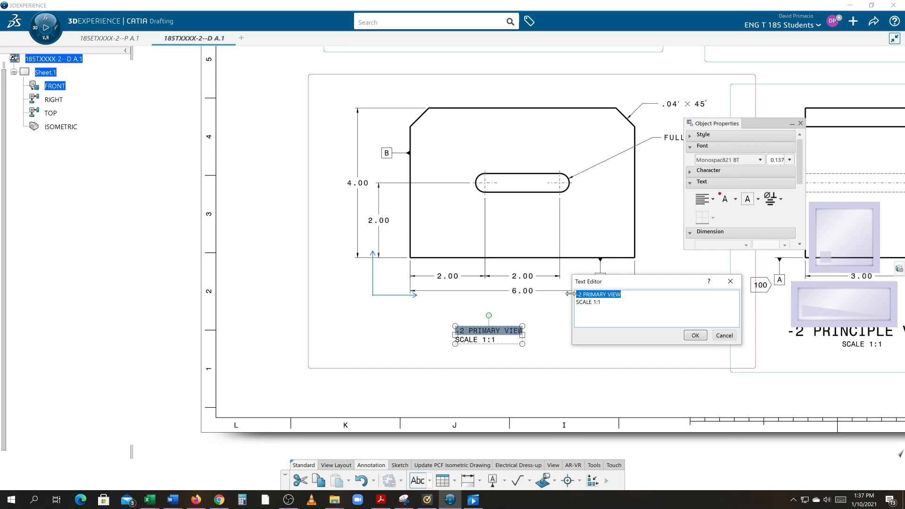
{"action": "right_click", "coordinate": [471, 332]}
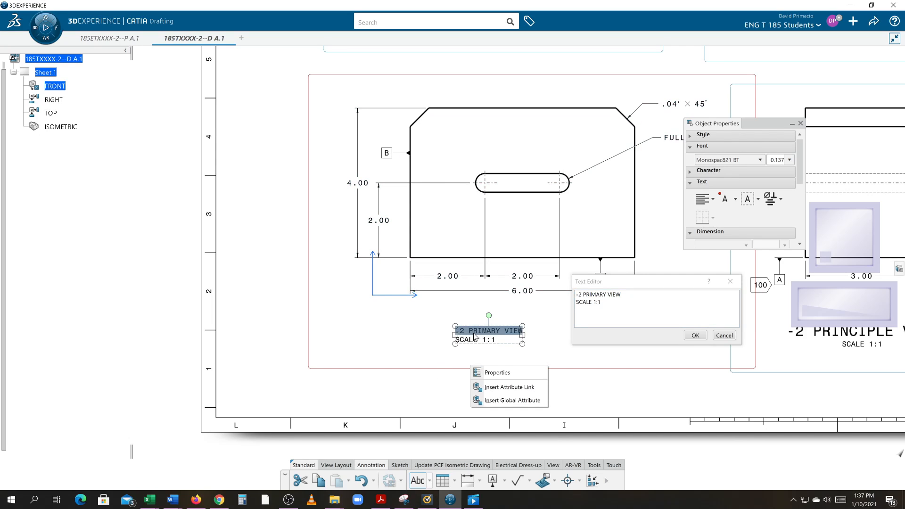
{"action": "left_click", "coordinate": [488, 372]}
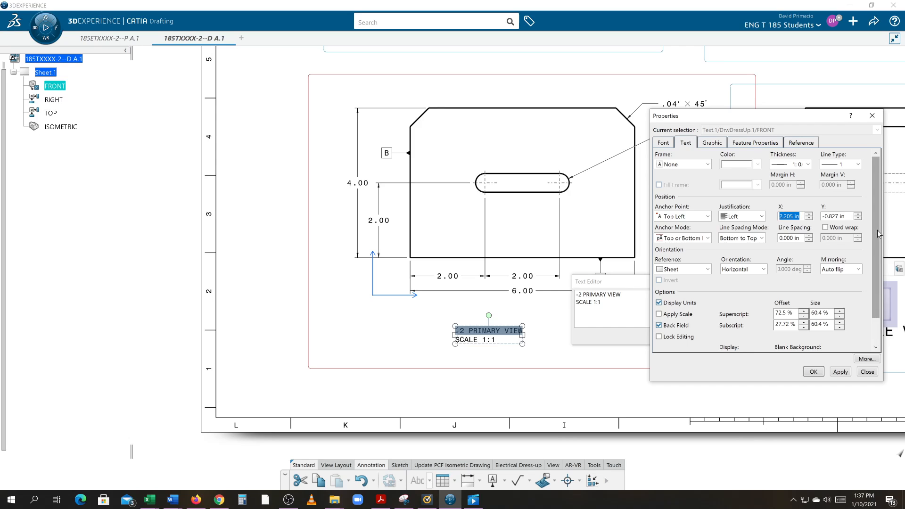
{"action": "mouse_move", "coordinate": [875, 230]}
{"action": "left_mouse_down"}
{"action": "mouse_move", "coordinate": [879, 287]}
{"action": "mouse_move", "coordinate": [875, 222]}
{"action": "left_mouse_up"}
{"action": "left_click", "coordinate": [710, 143]}
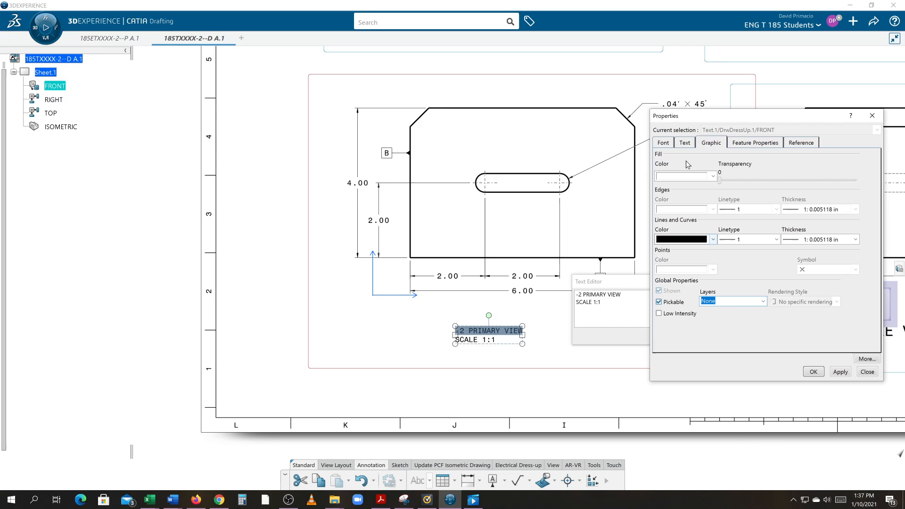
{"action": "left_click", "coordinate": [665, 143]}
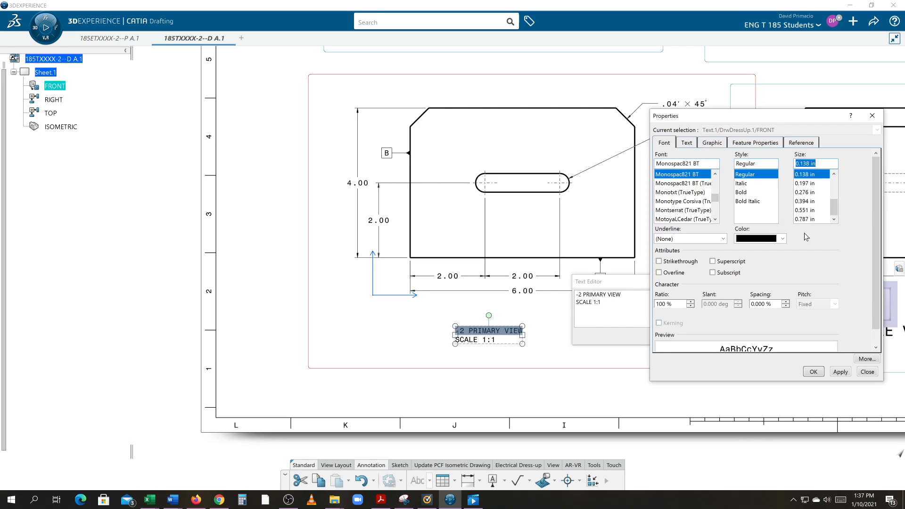
{"action": "left_click", "coordinate": [811, 192]}
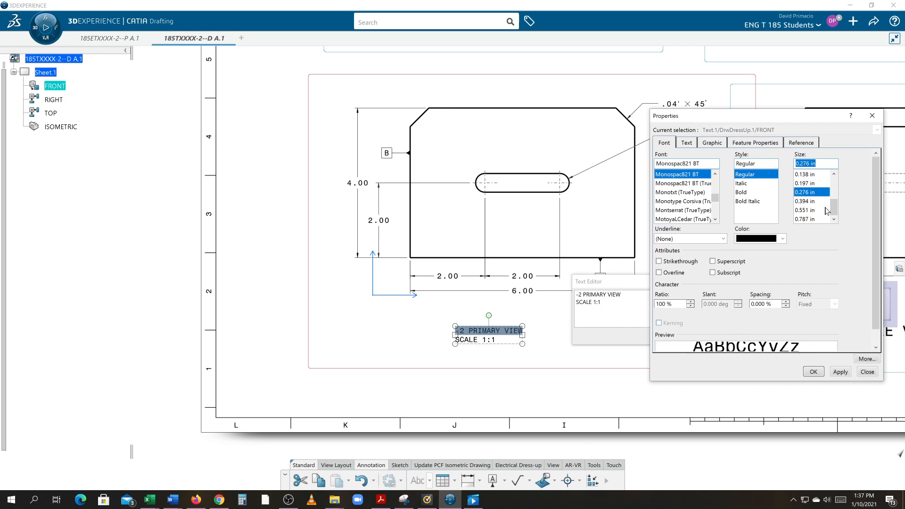
{"action": "left_click", "coordinate": [840, 372]}
{"action": "left_click", "coordinate": [813, 372]}
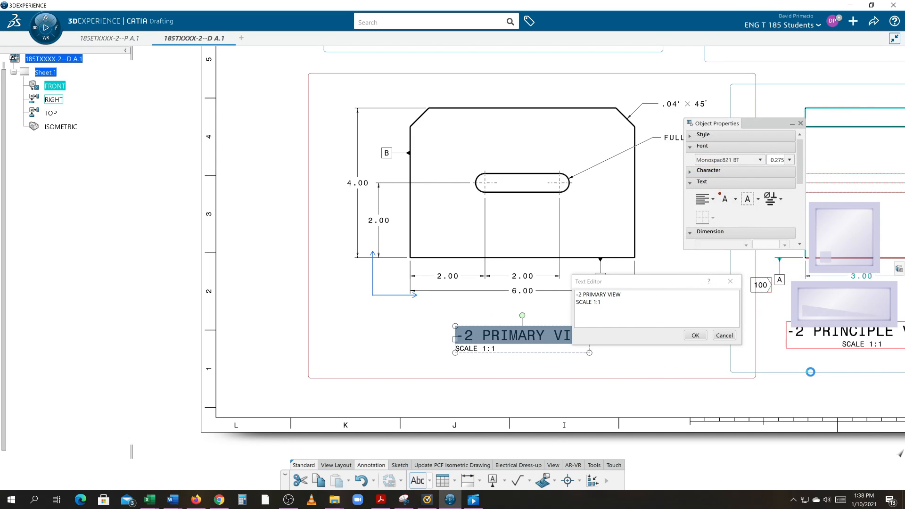
{"action": "left_click", "coordinate": [695, 336]}
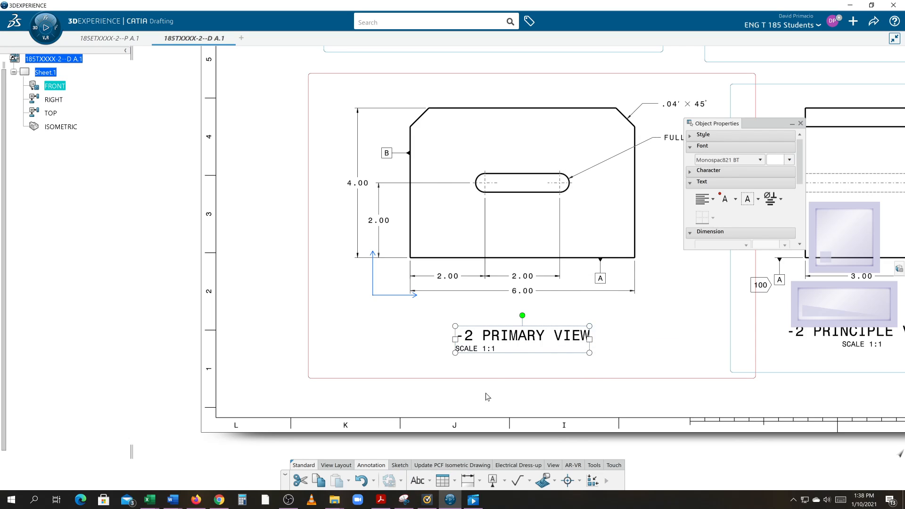
Centre-justify the two lines of the front view label.
{"action": "left_click", "coordinate": [712, 199]}
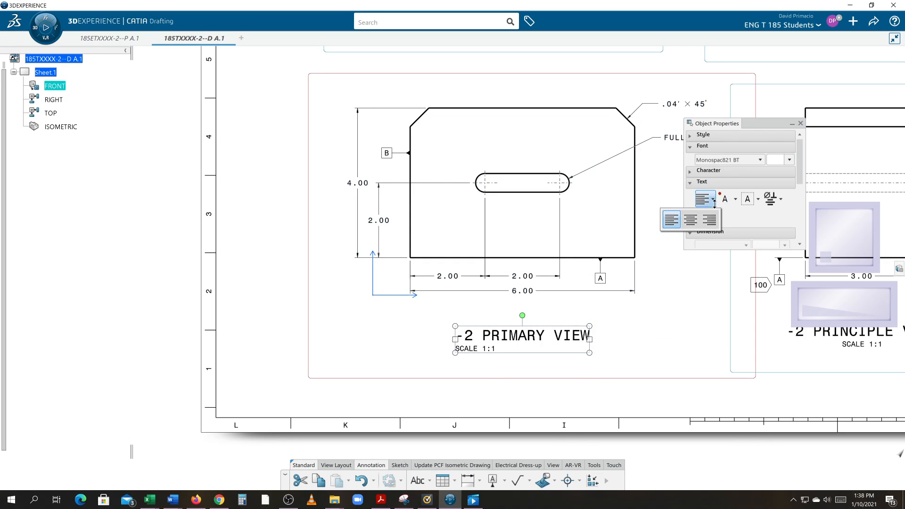
{"action": "left_click", "coordinate": [692, 224]}
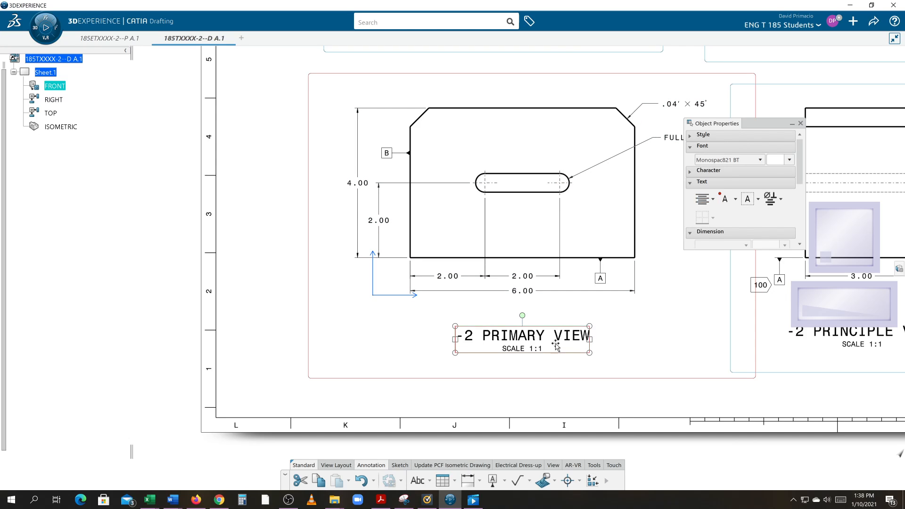
{"action": "left_click", "coordinate": [567, 367]}
Display the sheet grid and use it to centre the -2 PRIMARY VIEW label beneath the front view's 6.00 dimension.
{"action": "middle_click_drag", "start_coordinate": [566, 330], "coordinate": [512, 354]}
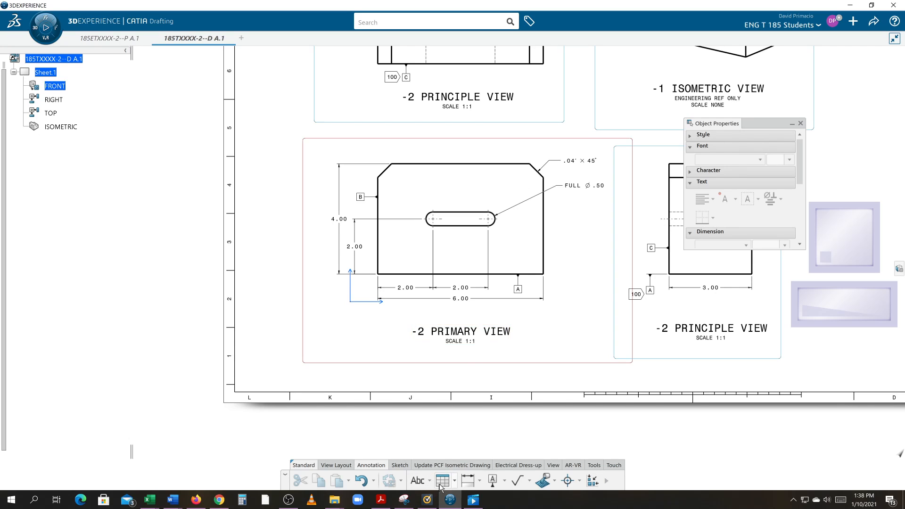
{"action": "left_click", "coordinate": [553, 466]}
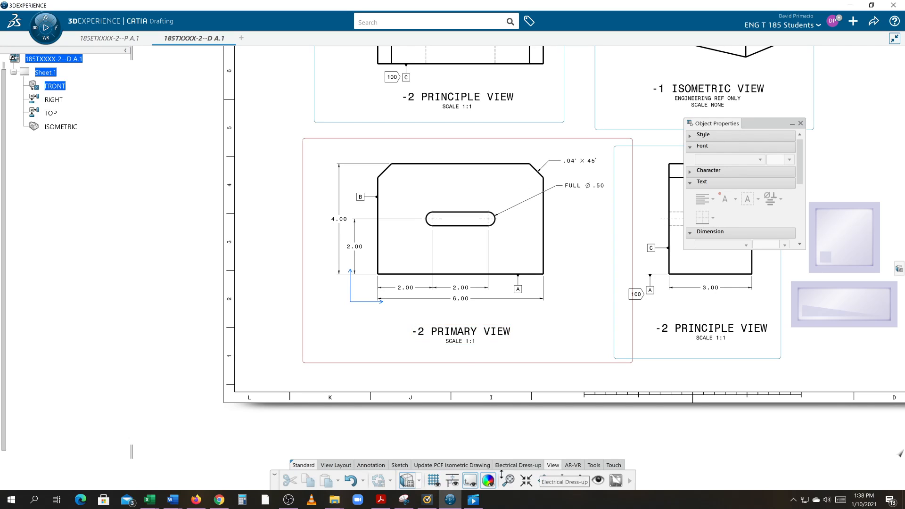
{"action": "left_click", "coordinate": [434, 481]}
{"action": "middle_click_drag", "start_coordinate": [492, 408], "coordinate": [465, 427]}
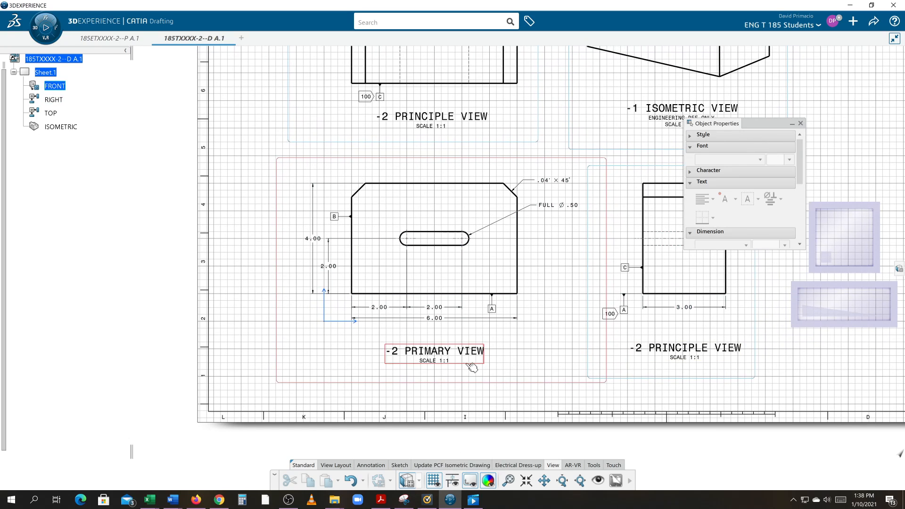
{"action": "middle_click_drag", "start_coordinate": [434, 360], "coordinate": [458, 385]}
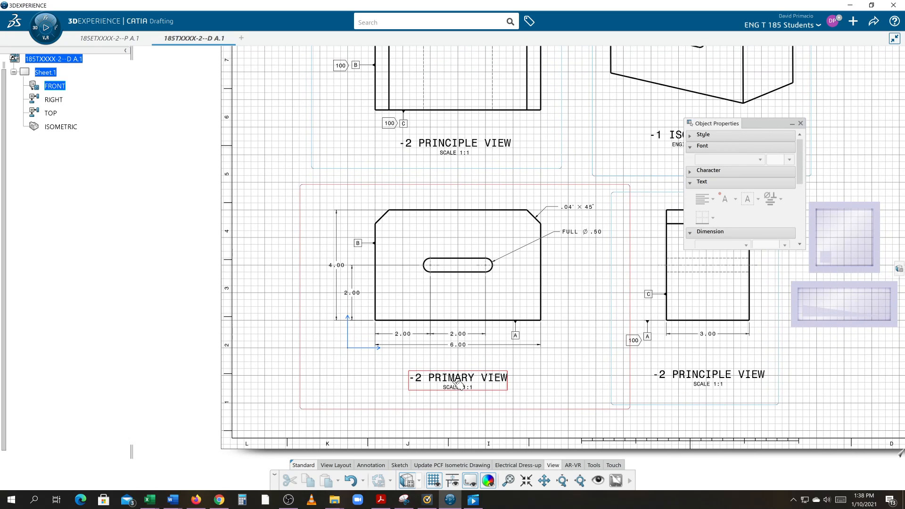
{"action": "left_click_drag", "start_coordinate": [459, 384], "coordinate": [451, 381]}
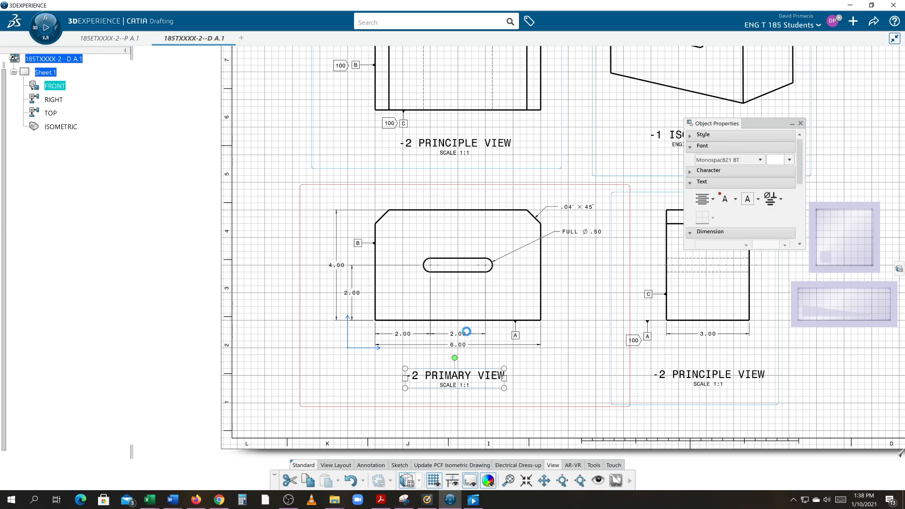
{"action": "mouse_move", "coordinate": [568, 375]}
{"action": "middle_mouse_down"}
{"action": "mouse_move", "coordinate": [504, 386]}
{"action": "mouse_move", "coordinate": [494, 398]}
{"action": "mouse_move", "coordinate": [524, 414]}
{"action": "middle_mouse_up"}
{"action": "left_click", "coordinate": [538, 380]}
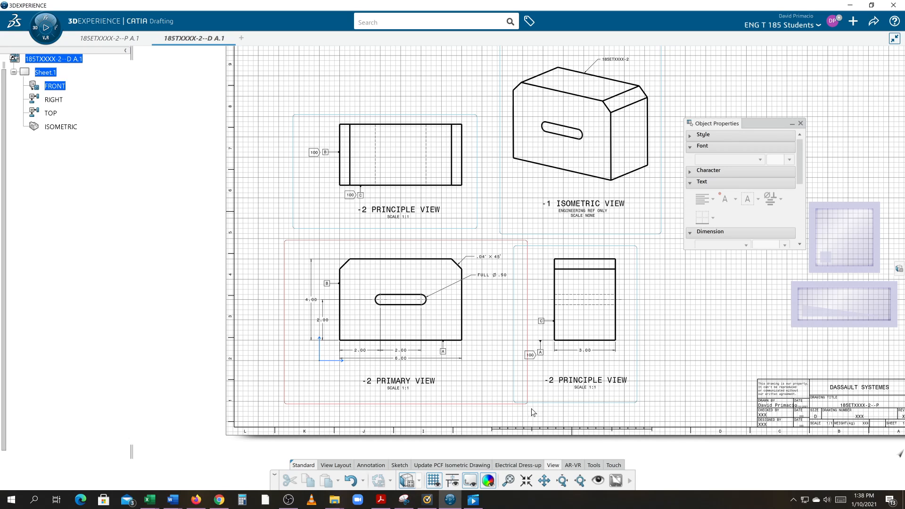
Change the isometric view label's first line to read -2 ISOMETRIC VIEW.
{"action": "middle_click_drag", "start_coordinate": [600, 424], "coordinate": [524, 429]}
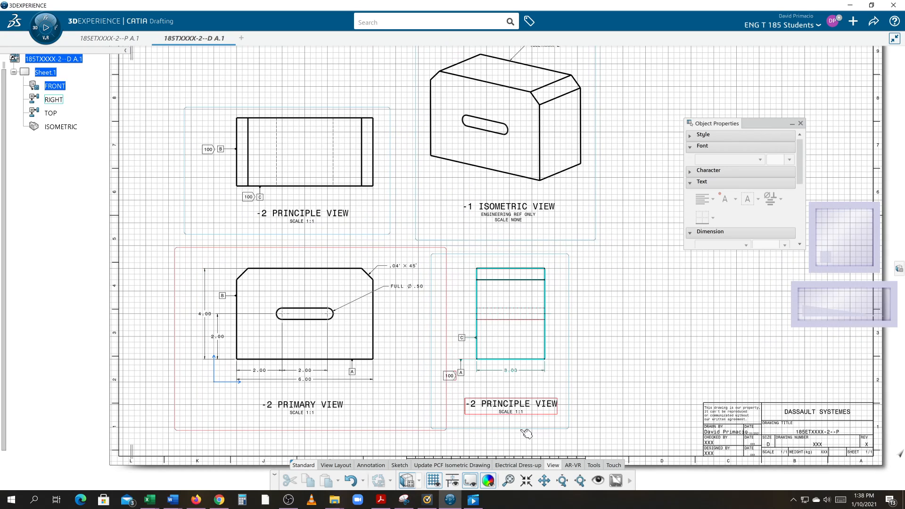
{"action": "double_click", "coordinate": [492, 205]}
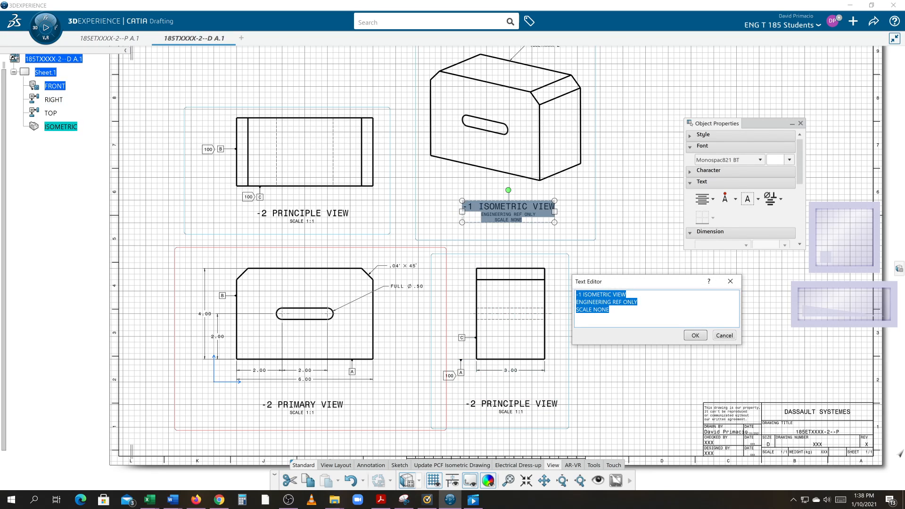
{"action": "left_click", "coordinate": [579, 294]}
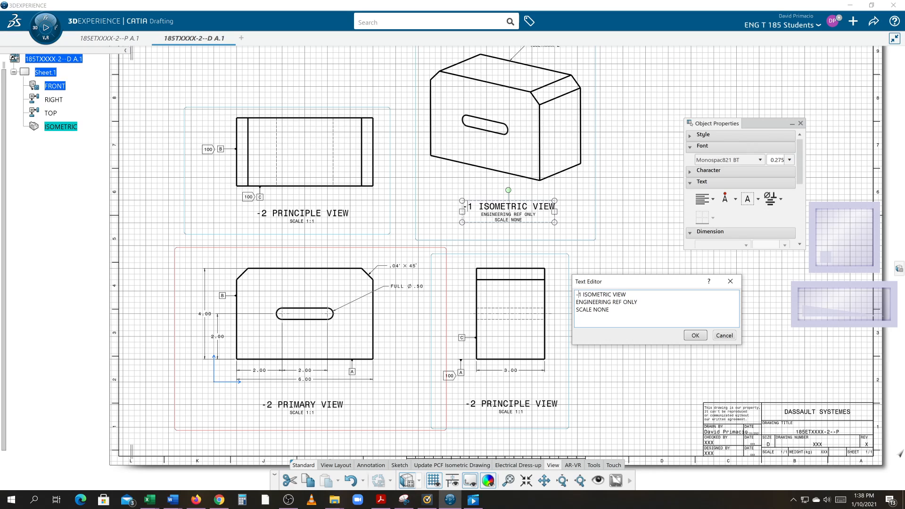
{"action": "key", "text": "BackSpace"}
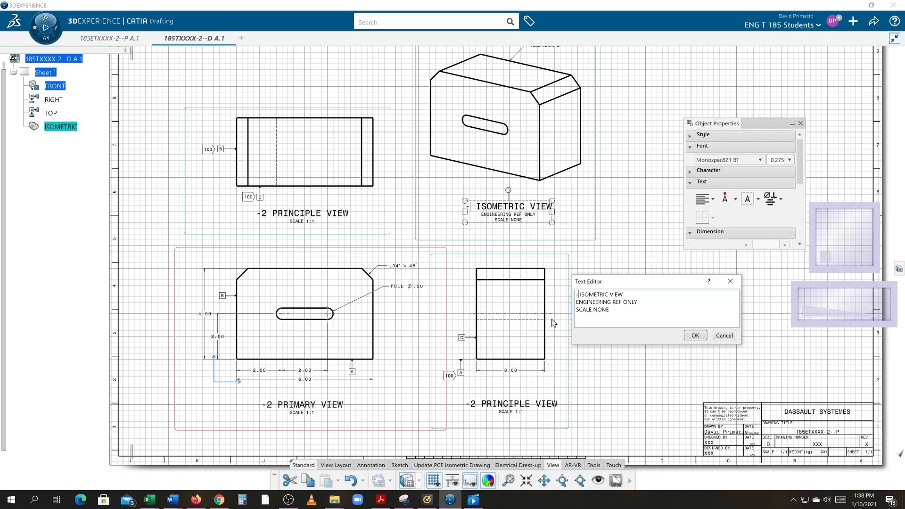
{"action": "type", "text": "2"}
{"action": "left_click", "coordinate": [693, 336]}
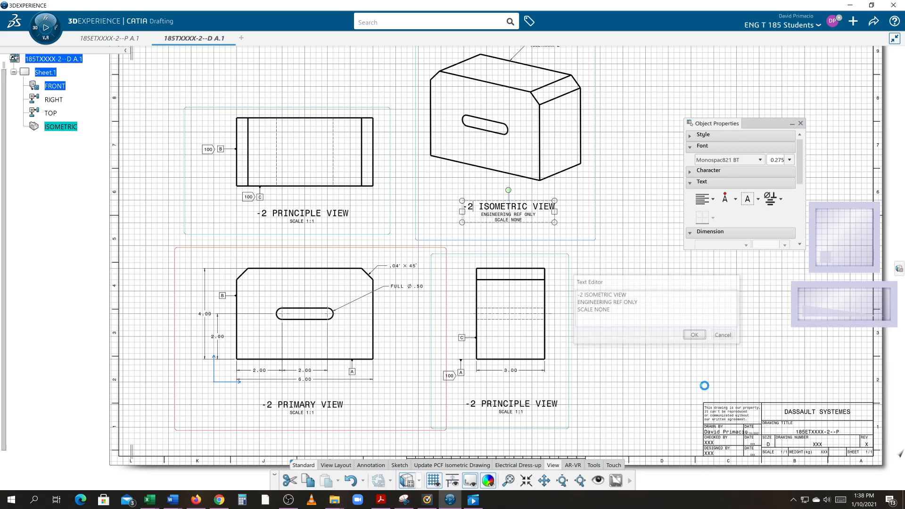
Turn off the sheet grid and bring the title block into close view.
{"action": "scroll", "coordinate": [701, 386], "scroll_direction": "up", "scroll_amount": 5}
{"action": "middle_click_drag", "start_coordinate": [597, 399], "coordinate": [455, 284]}
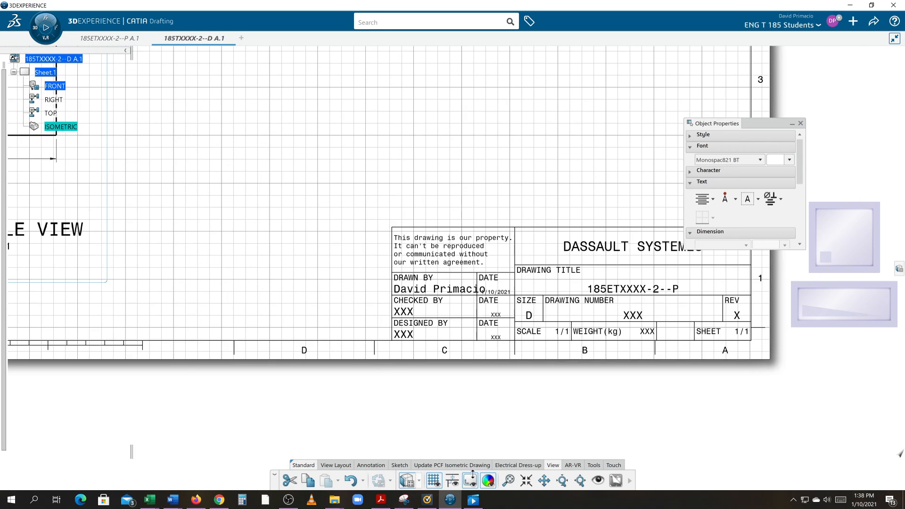
{"action": "left_click", "coordinate": [434, 481]}
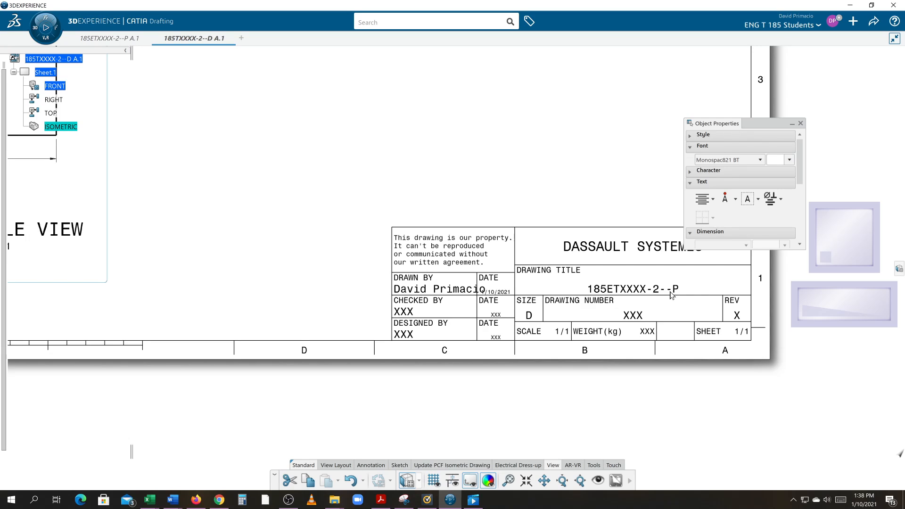
{"action": "middle_click_drag", "start_coordinate": [444, 375], "coordinate": [440, 407]}
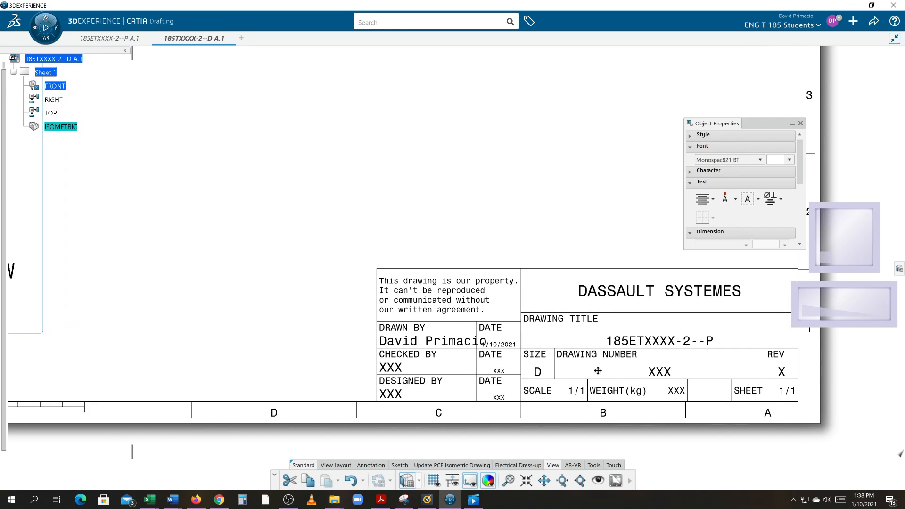
{"action": "middle_click_drag", "start_coordinate": [598, 371], "coordinate": [585, 345]}
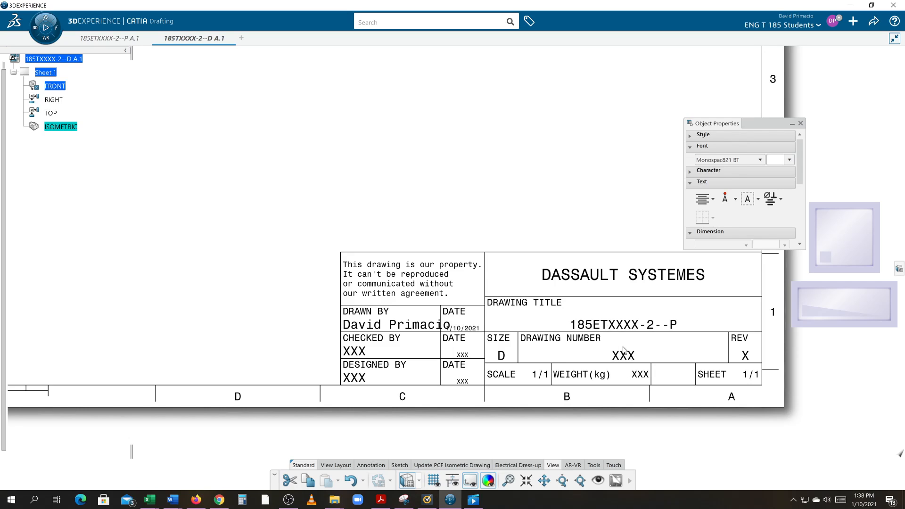
Switch to Chrome to check the plate assignment's drawing title, part number and drawing number, and return to the CATIA drawing.
{"action": "left_click", "coordinate": [219, 499]}
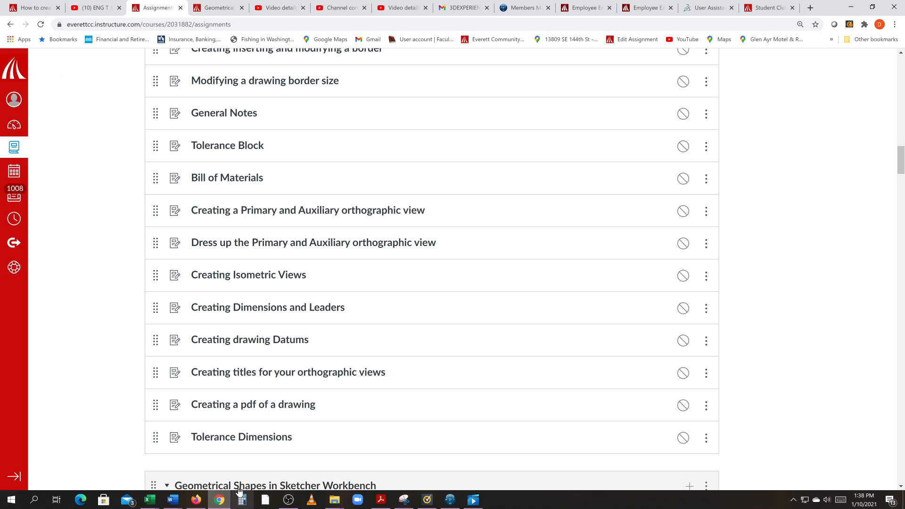
{"action": "left_click", "coordinate": [34, 8]}
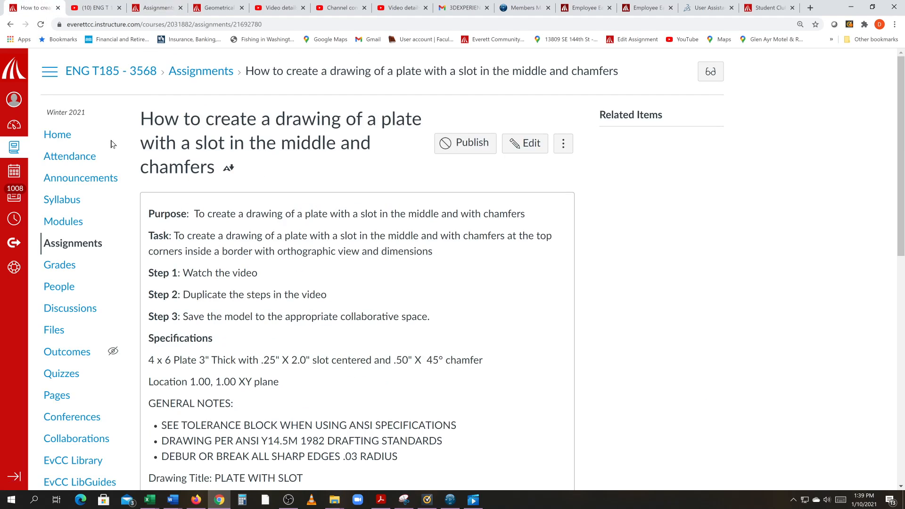
{"action": "scroll", "coordinate": [261, 328], "scroll_direction": "down", "scroll_amount": 5}
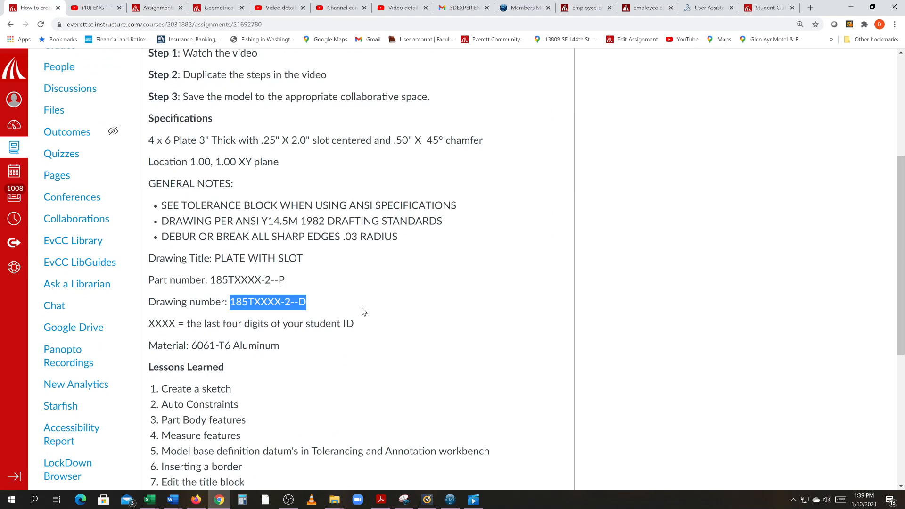
{"action": "left_click", "coordinate": [355, 285]}
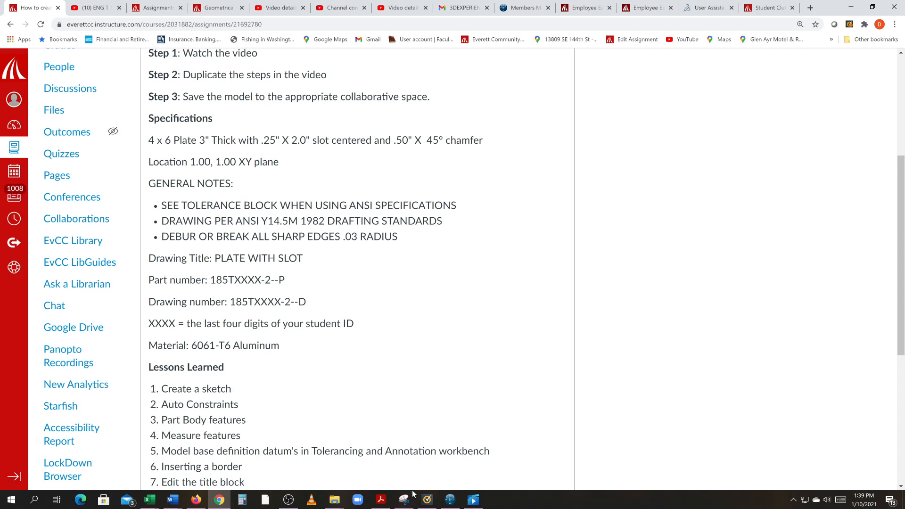
{"action": "left_click", "coordinate": [450, 500]}
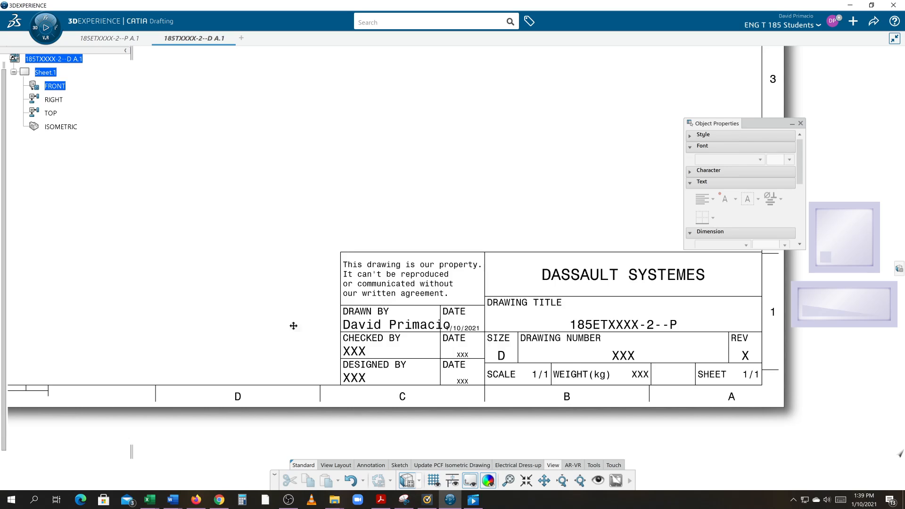
Open the background of Sheet.1 for editing, keeping the title block in view.
{"action": "middle_click_drag", "start_coordinate": [293, 326], "coordinate": [274, 321]}
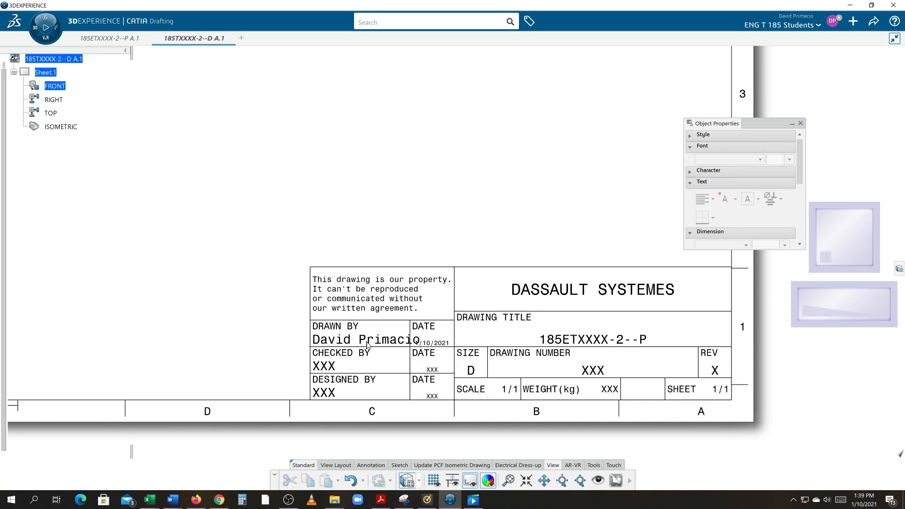
{"action": "mouse_move", "coordinate": [267, 241]}
{"action": "middle_mouse_down"}
{"action": "mouse_move", "coordinate": [260, 273]}
{"action": "mouse_move", "coordinate": [299, 256]}
{"action": "mouse_move", "coordinate": [293, 283]}
{"action": "middle_mouse_up"}
{"action": "mouse_move", "coordinate": [383, 324]}
{"action": "middle_mouse_down"}
{"action": "mouse_move", "coordinate": [414, 297]}
{"action": "mouse_move", "coordinate": [418, 226]}
{"action": "mouse_move", "coordinate": [363, 298]}
{"action": "mouse_move", "coordinate": [471, 284]}
{"action": "mouse_move", "coordinate": [464, 271]}
{"action": "middle_mouse_up"}
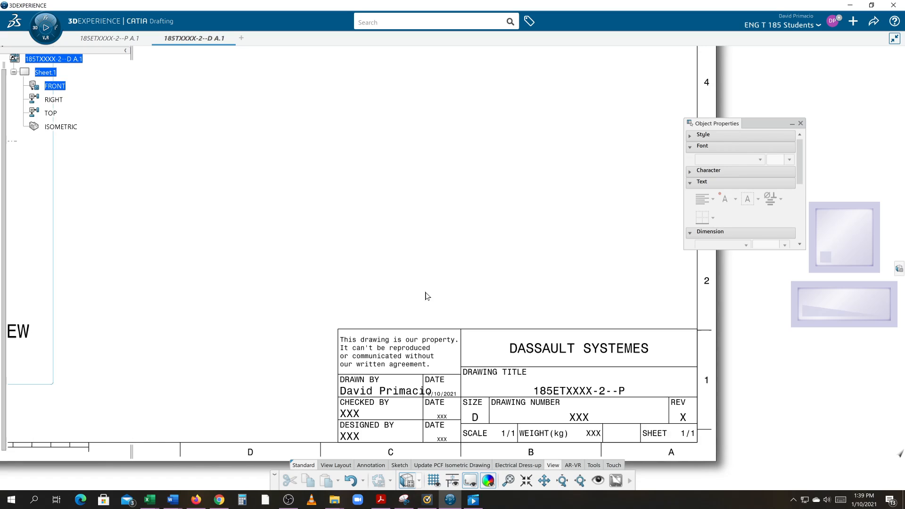
{"action": "middle_click_drag", "start_coordinate": [426, 294], "coordinate": [425, 283]}
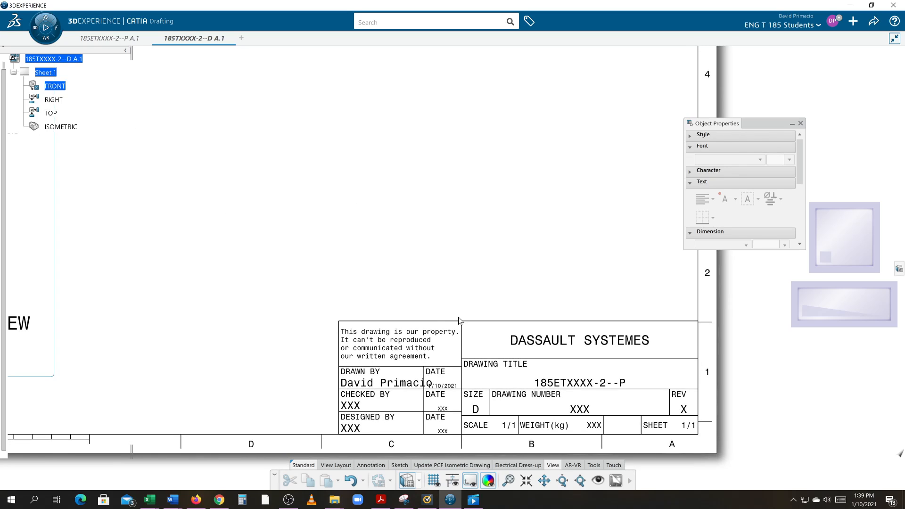
{"action": "left_click", "coordinate": [32, 32]}
{"action": "right_click", "coordinate": [47, 75]}
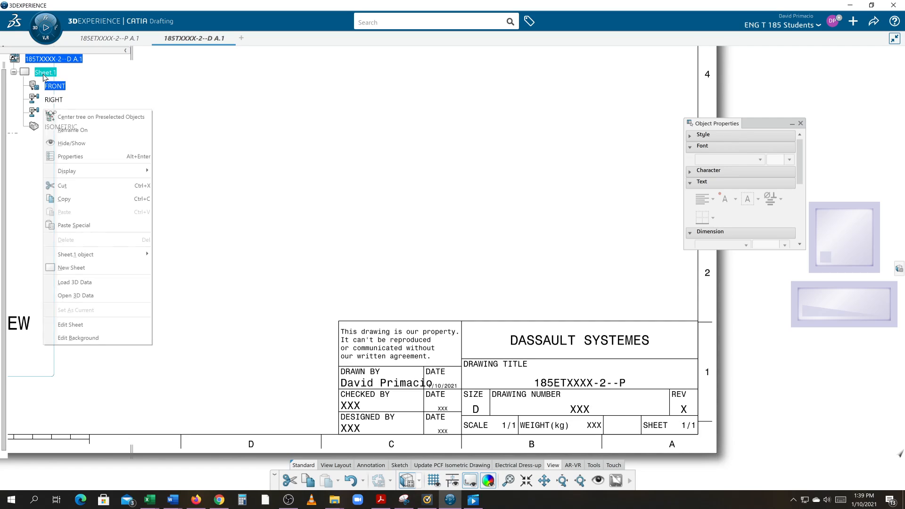
{"action": "left_click", "coordinate": [88, 338]}
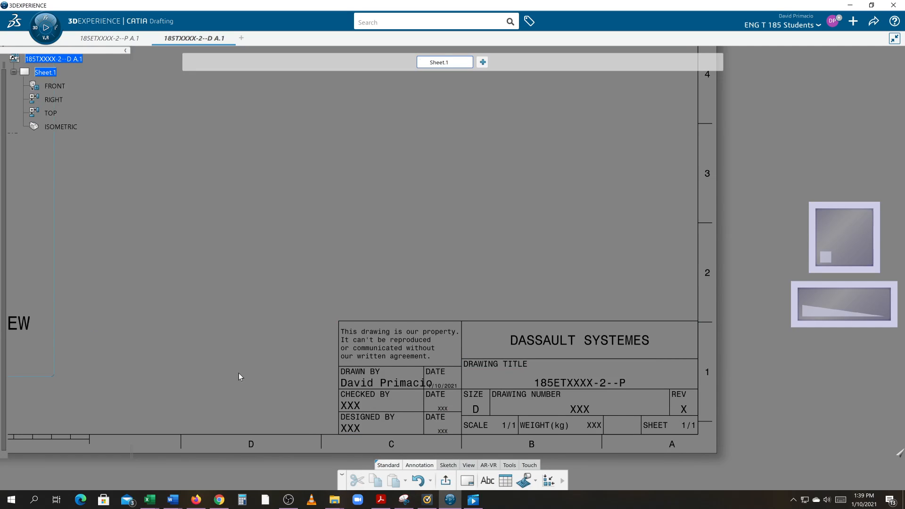
Switch to Chrome, copy the GENERAL NOTES heading with its three notes from the assignment, and return to the CATIA drawing.
{"action": "middle_click_drag", "start_coordinate": [241, 375], "coordinate": [258, 364]}
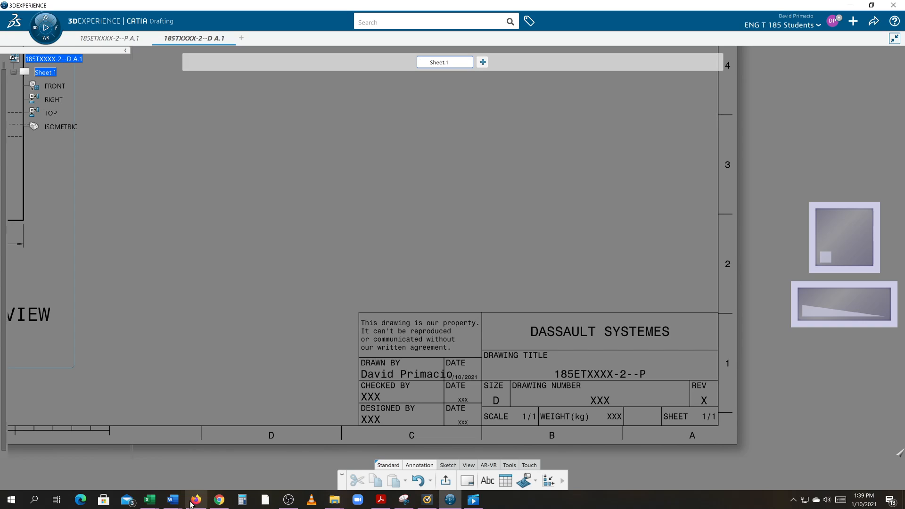
{"action": "left_click", "coordinate": [219, 500]}
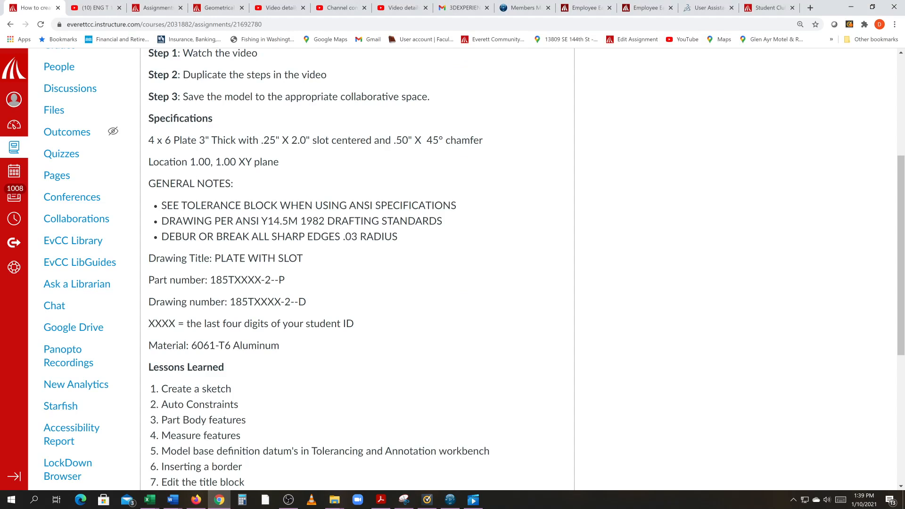
{"action": "left_click_drag", "start_coordinate": [401, 237], "coordinate": [152, 194]}
{"action": "key", "text": "ctrl+c"}
{"action": "right_click", "coordinate": [159, 185]}
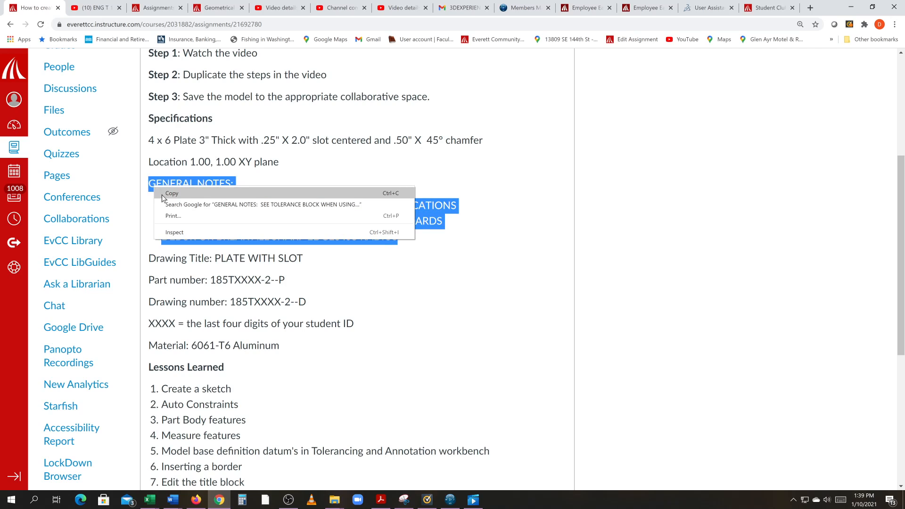
{"action": "left_click", "coordinate": [166, 194]}
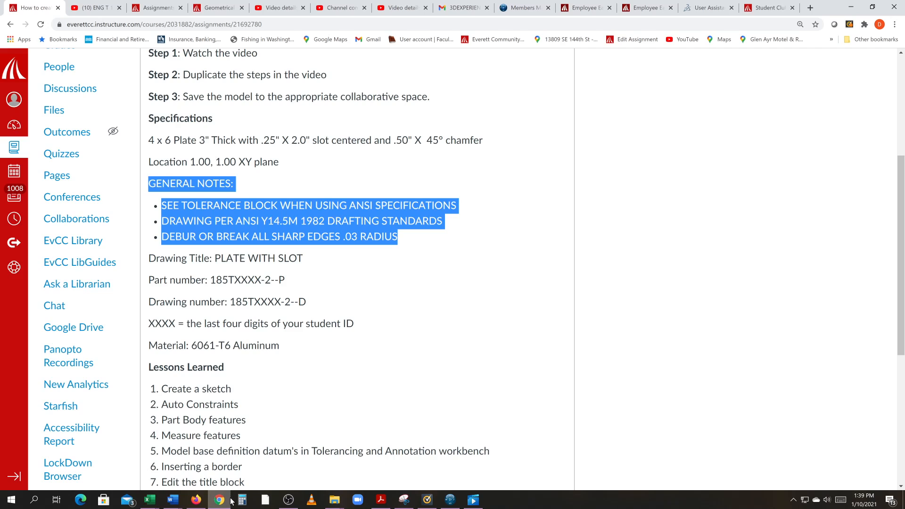
{"action": "mouse_move", "coordinate": [299, 505]}
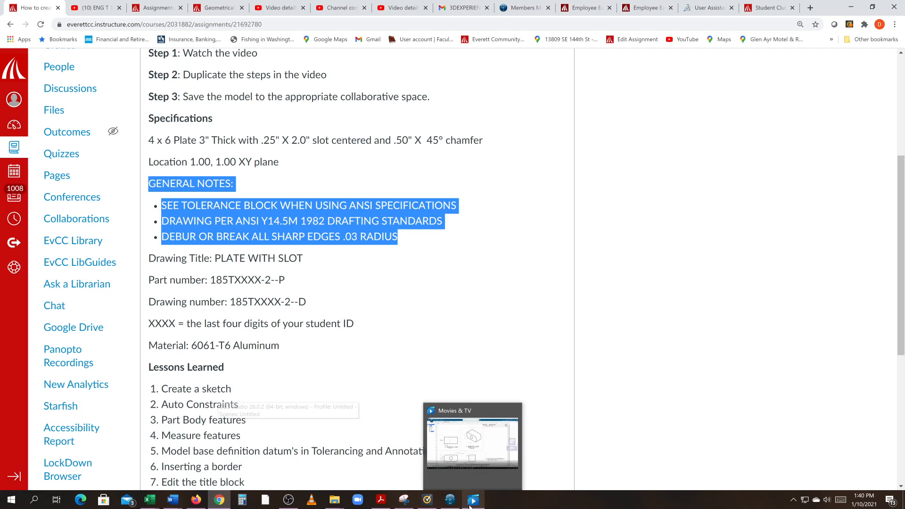
{"action": "left_click", "coordinate": [450, 500]}
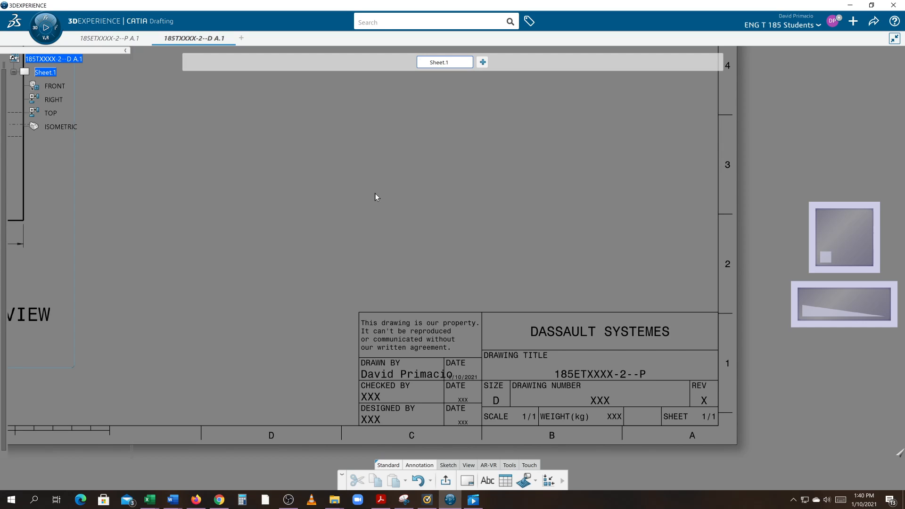
Add a text annotation in the sheet background above the title block, containing the copied GENERAL NOTES heading and three note lines.
{"action": "left_click", "coordinate": [449, 466]}
{"action": "left_click", "coordinate": [430, 466]}
{"action": "left_click", "coordinate": [484, 483]}
{"action": "left_click", "coordinate": [362, 162]}
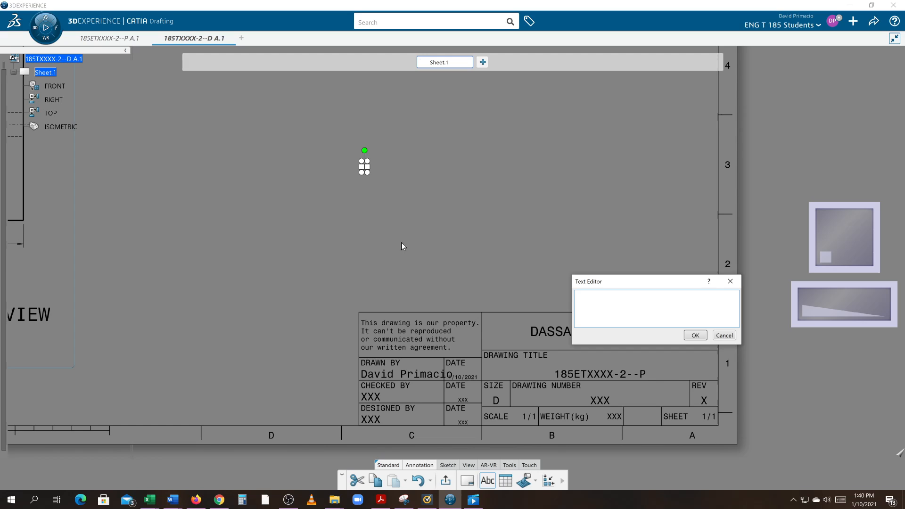
{"action": "key", "text": "ctrl+v"}
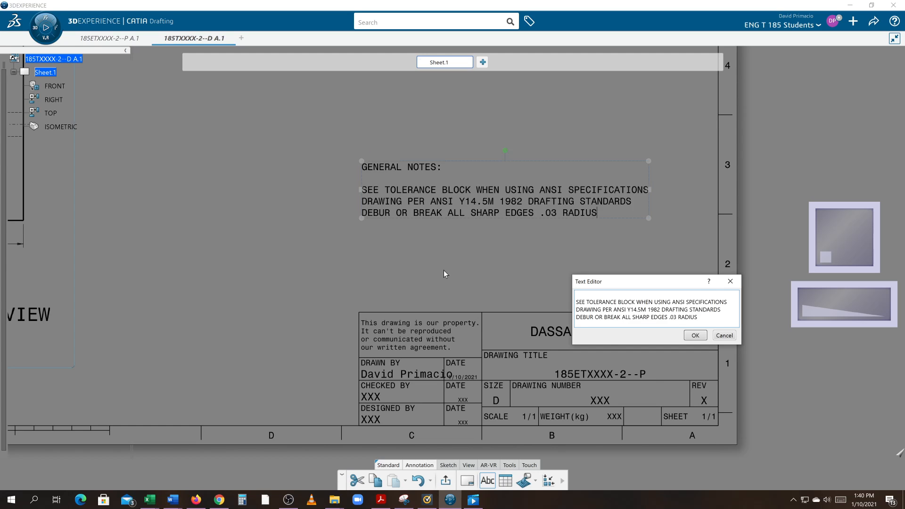
{"action": "left_click", "coordinate": [692, 337]}
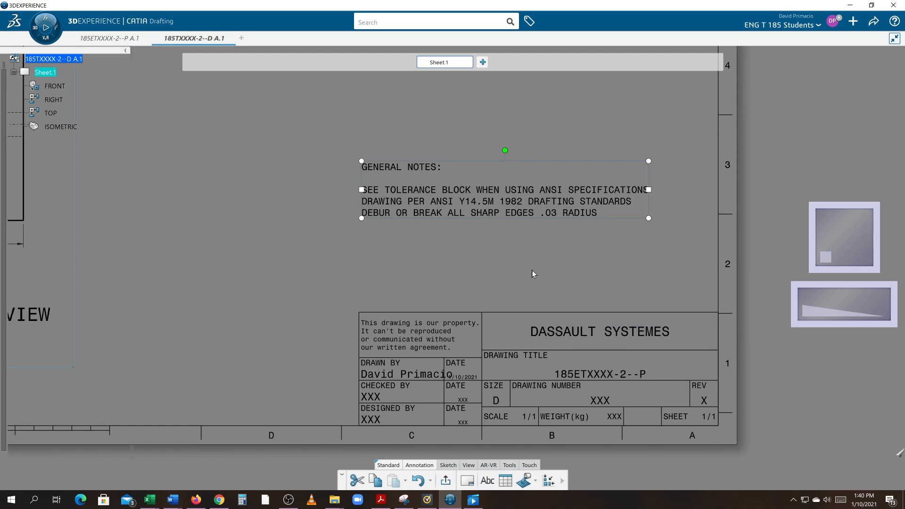
Move the general notes text slightly down, closer to the title block, and deselect it.
{"action": "left_click", "coordinate": [395, 213]}
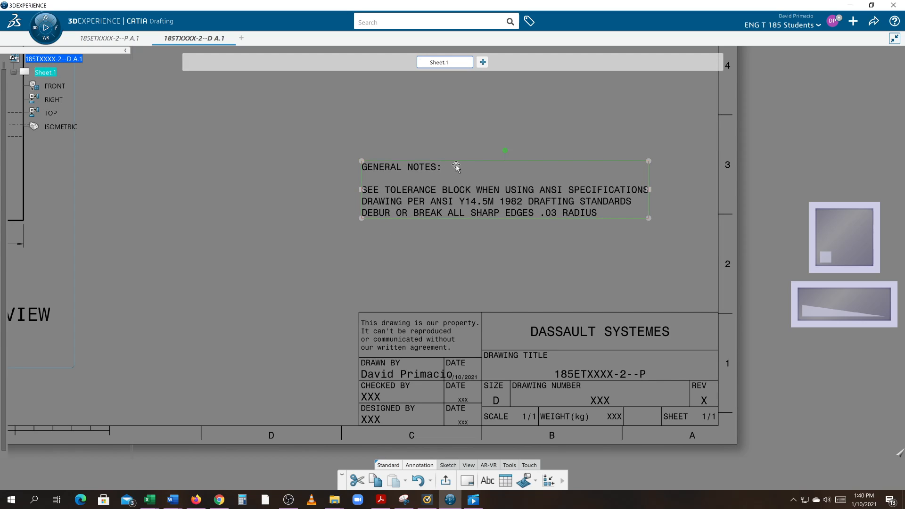
{"action": "left_click_drag", "start_coordinate": [457, 161], "coordinate": [465, 194]}
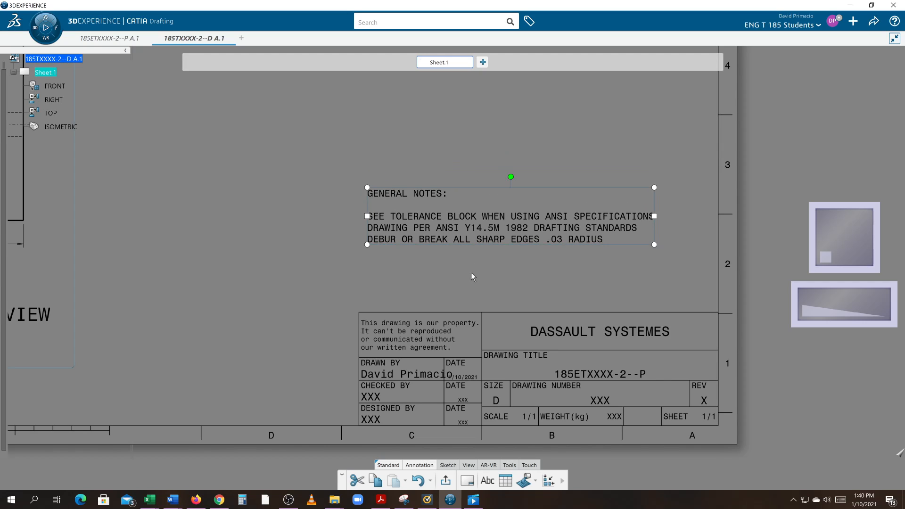
{"action": "left_click", "coordinate": [299, 309]}
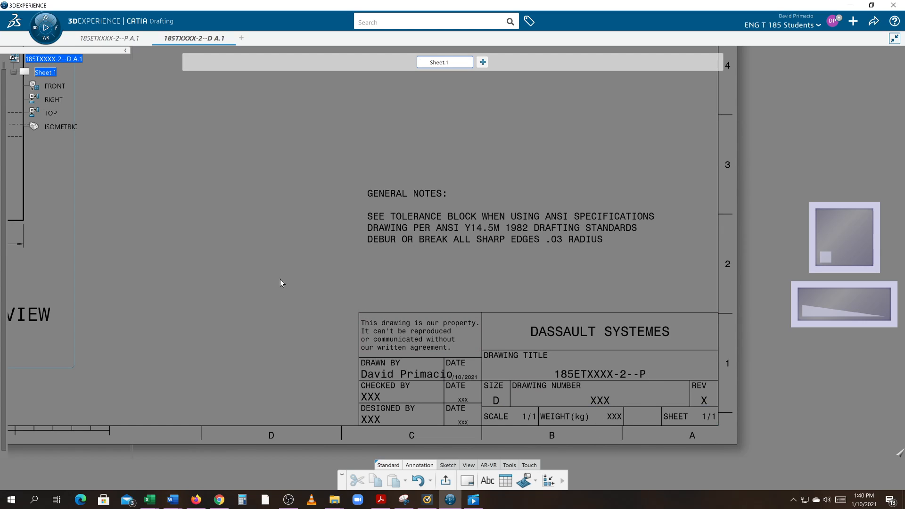
Review the general notes, the title block and the primary and principle view labels along the lower part of the sheet.
{"action": "middle_click_drag", "start_coordinate": [302, 282], "coordinate": [324, 304]}
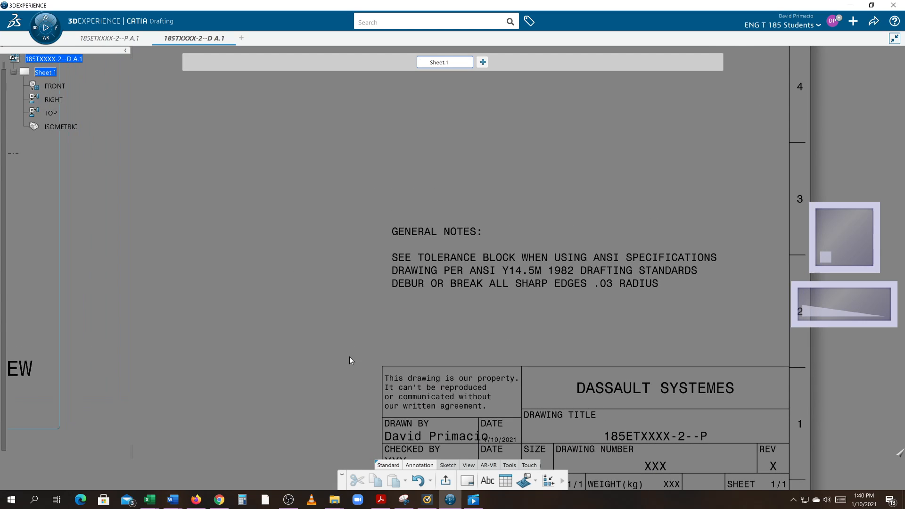
{"action": "middle_click_drag", "start_coordinate": [381, 346], "coordinate": [359, 314]}
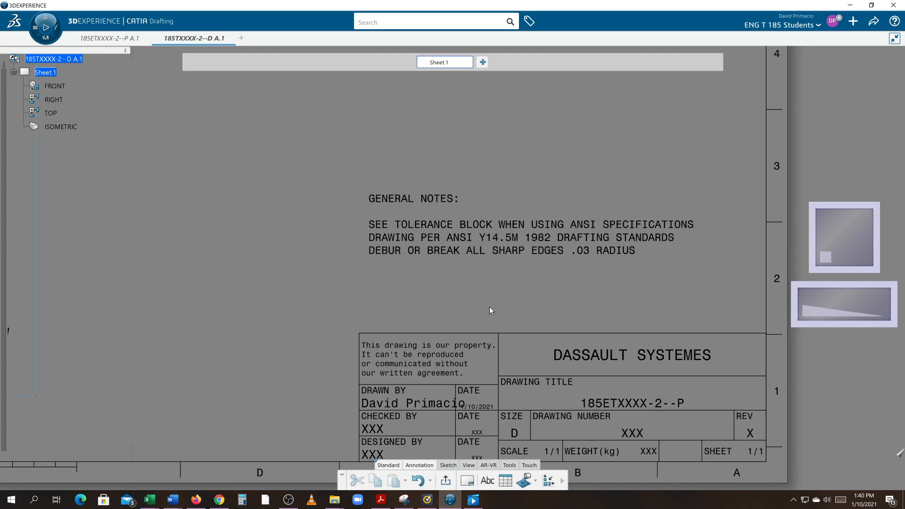
{"action": "middle_click_drag", "start_coordinate": [487, 304], "coordinate": [482, 333]}
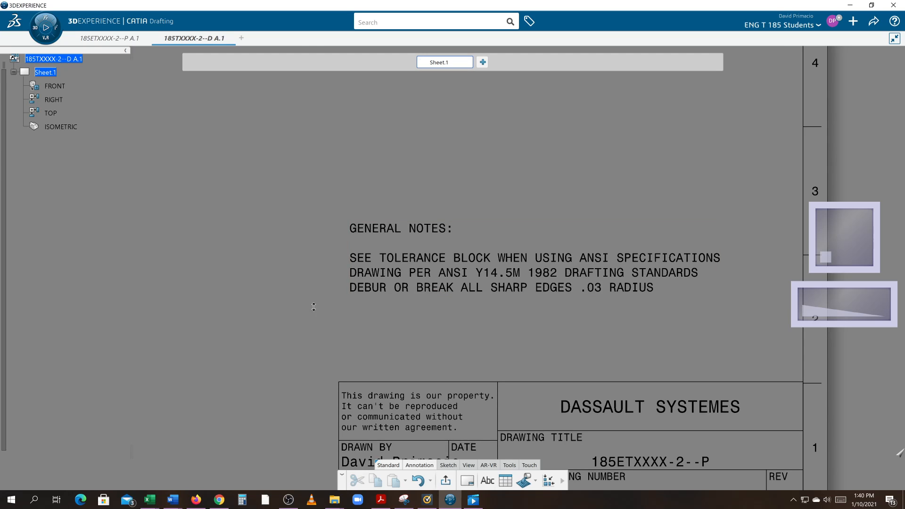
{"action": "scroll", "coordinate": [304, 332], "scroll_direction": "down", "scroll_amount": 3}
{"action": "scroll", "coordinate": [304, 333], "scroll_direction": "up", "scroll_amount": 2}
{"action": "scroll", "coordinate": [558, 240], "scroll_direction": "up", "scroll_amount": 3}
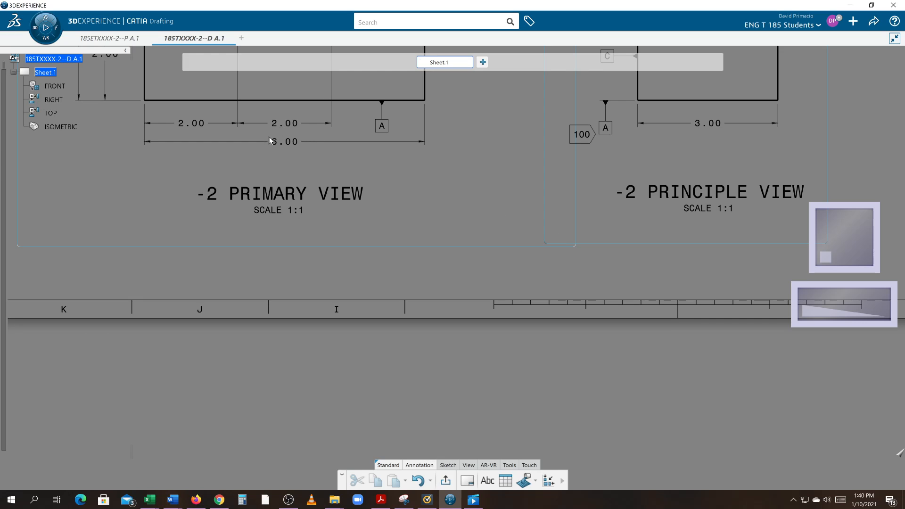
{"action": "middle_click_drag", "start_coordinate": [397, 180], "coordinate": [377, 296]}
{"action": "mouse_move", "coordinate": [211, 184]}
{"action": "middle_mouse_down"}
{"action": "mouse_move", "coordinate": [250, 286]}
{"action": "mouse_move", "coordinate": [246, 302]}
{"action": "mouse_move", "coordinate": [243, 294]}
{"action": "middle_mouse_up"}
{"action": "middle_click_drag", "start_coordinate": [824, 428], "coordinate": [509, 326]}
{"action": "mouse_move", "coordinate": [651, 347]}
{"action": "middle_mouse_down"}
{"action": "mouse_move", "coordinate": [587, 326]}
{"action": "mouse_move", "coordinate": [580, 311]}
{"action": "middle_mouse_up"}
{"action": "middle_click_drag", "start_coordinate": [633, 329], "coordinate": [527, 293]}
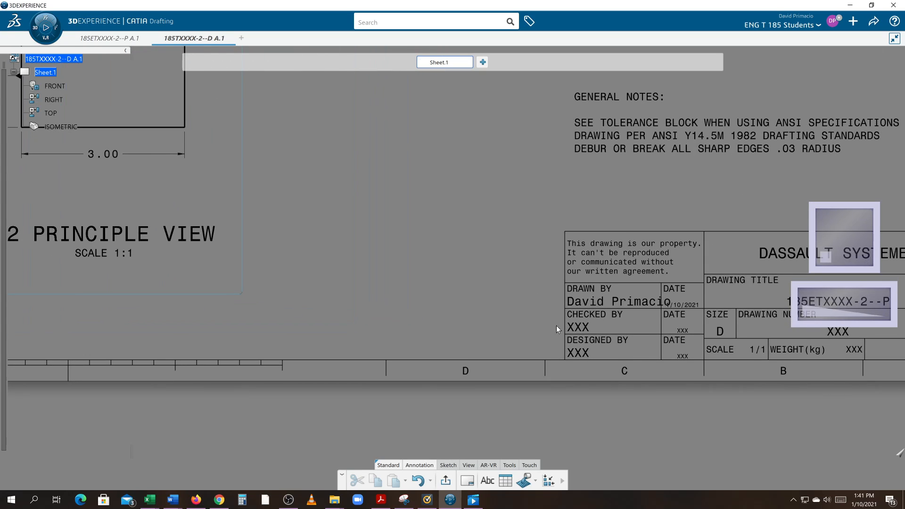
{"action": "mouse_move", "coordinate": [556, 325]}
{"action": "middle_mouse_down"}
{"action": "mouse_move", "coordinate": [550, 303]}
{"action": "mouse_move", "coordinate": [591, 330]}
{"action": "middle_mouse_up"}
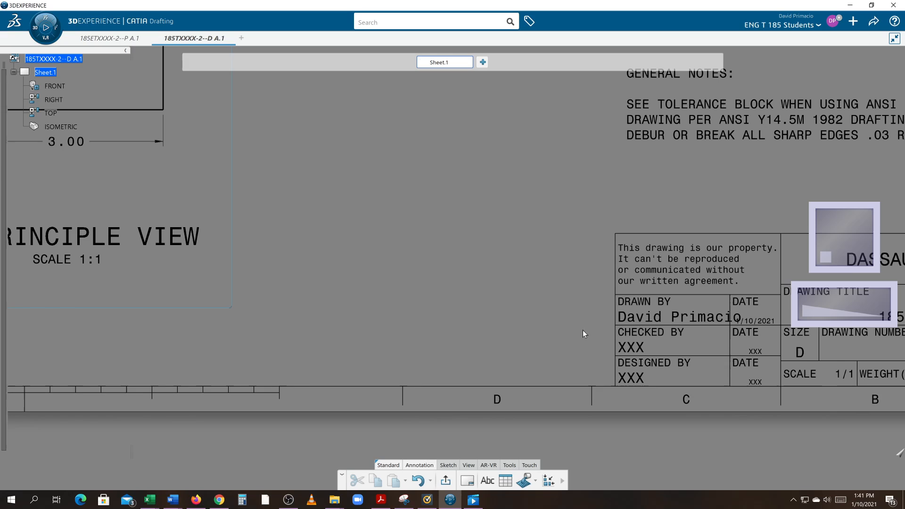
{"action": "middle_click_drag", "start_coordinate": [577, 303], "coordinate": [584, 316]}
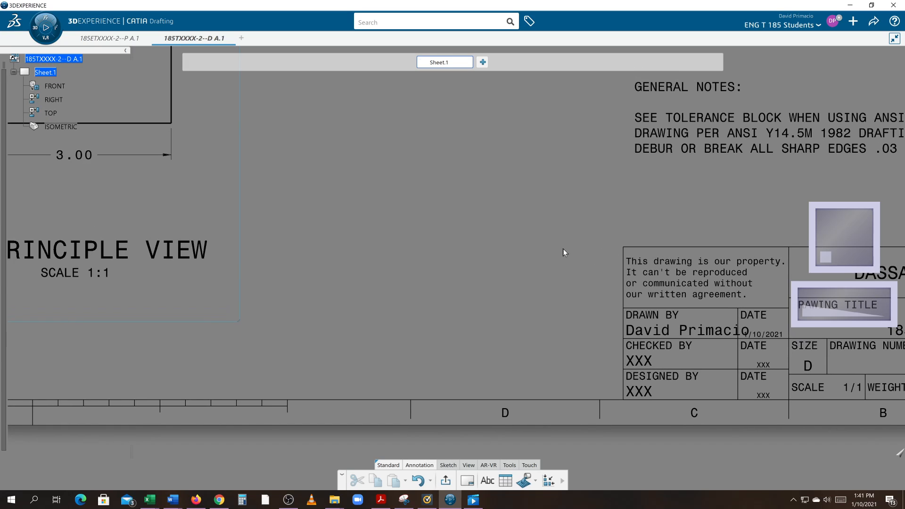
{"action": "middle_click_drag", "start_coordinate": [454, 268], "coordinate": [450, 311]}
{"action": "mouse_move", "coordinate": [420, 264]}
{"action": "middle_mouse_down"}
{"action": "mouse_move", "coordinate": [467, 412]}
{"action": "mouse_move", "coordinate": [498, 267]}
{"action": "middle_mouse_up"}
{"action": "mouse_move", "coordinate": [485, 415]}
{"action": "middle_mouse_down"}
{"action": "mouse_move", "coordinate": [457, 330]}
{"action": "mouse_move", "coordinate": [428, 322]}
{"action": "middle_mouse_up"}
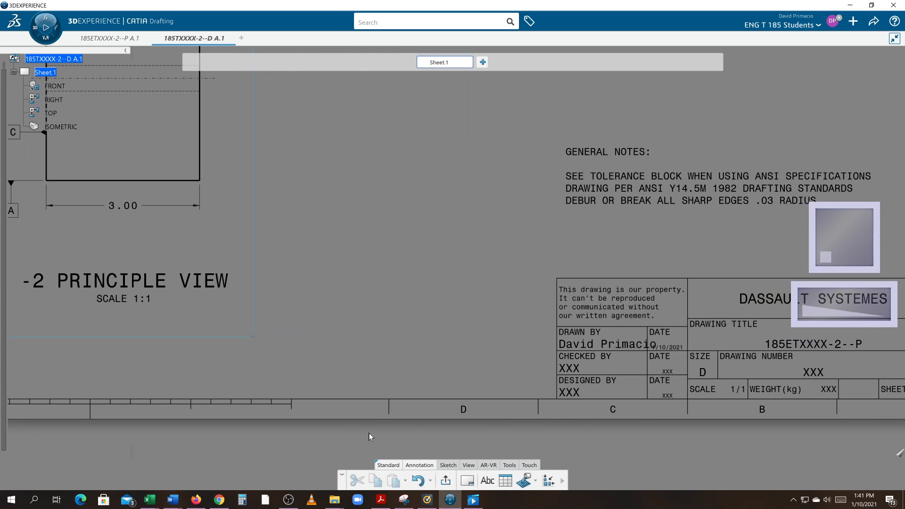
{"action": "left_click", "coordinate": [297, 498]}
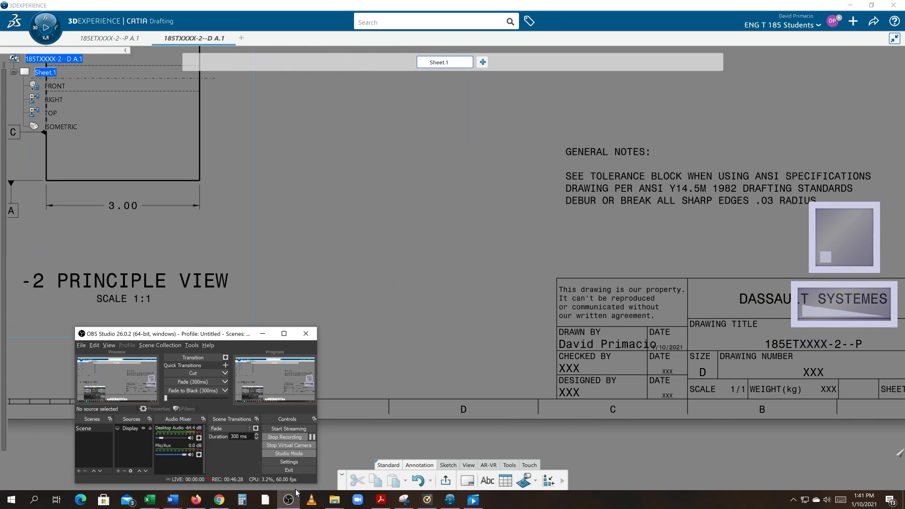